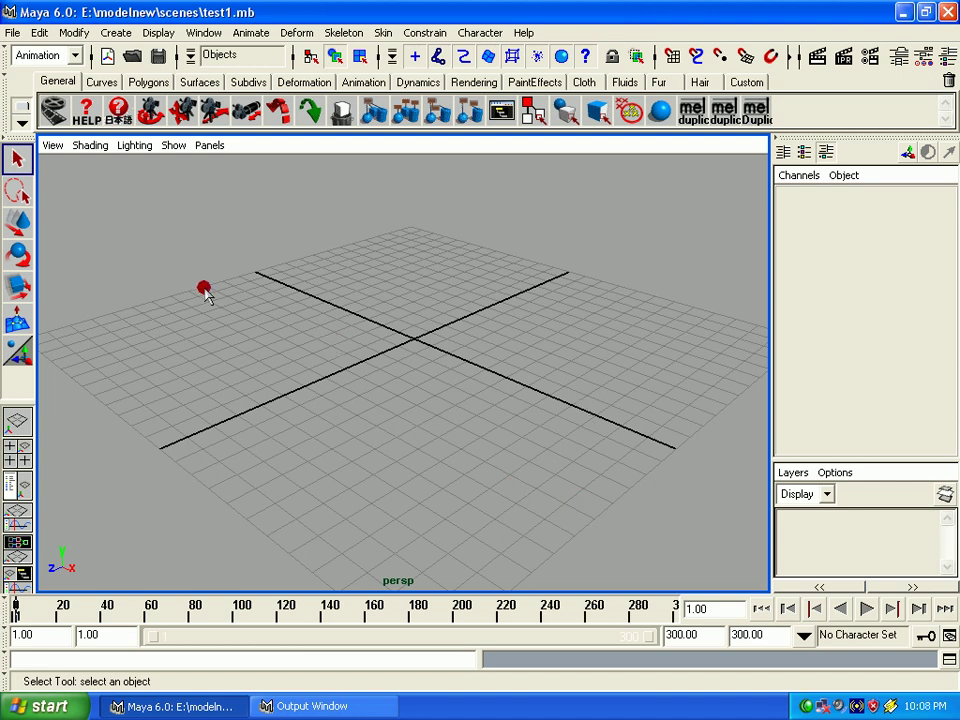
# Tear off the Edit menu and park its floating window on the right side of the viewport
pyautogui.click(39, 32)
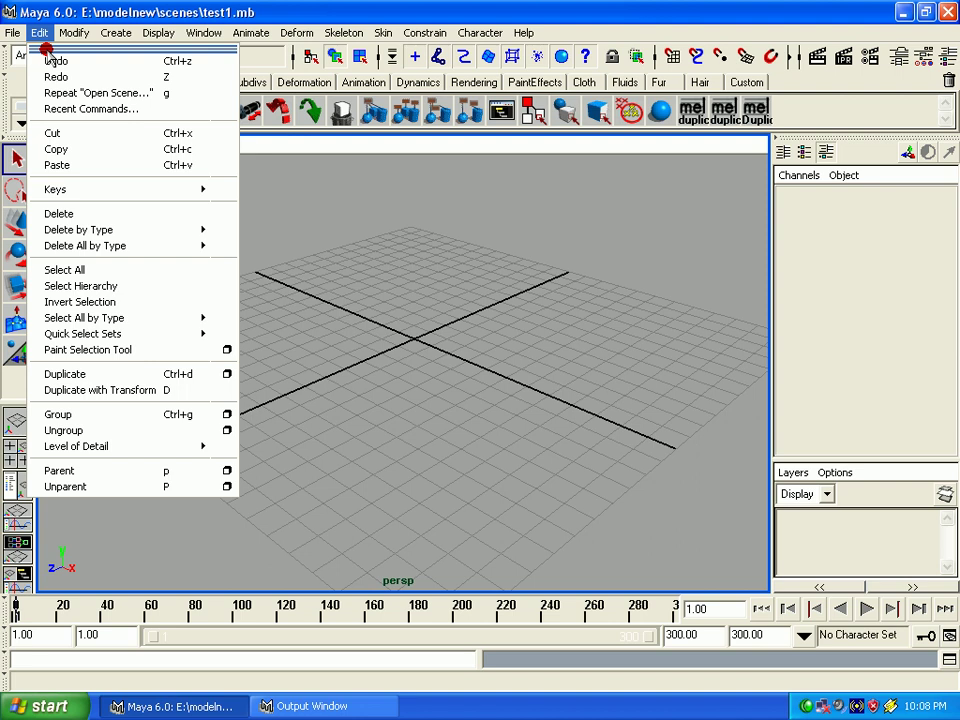
pyautogui.click(46, 48)
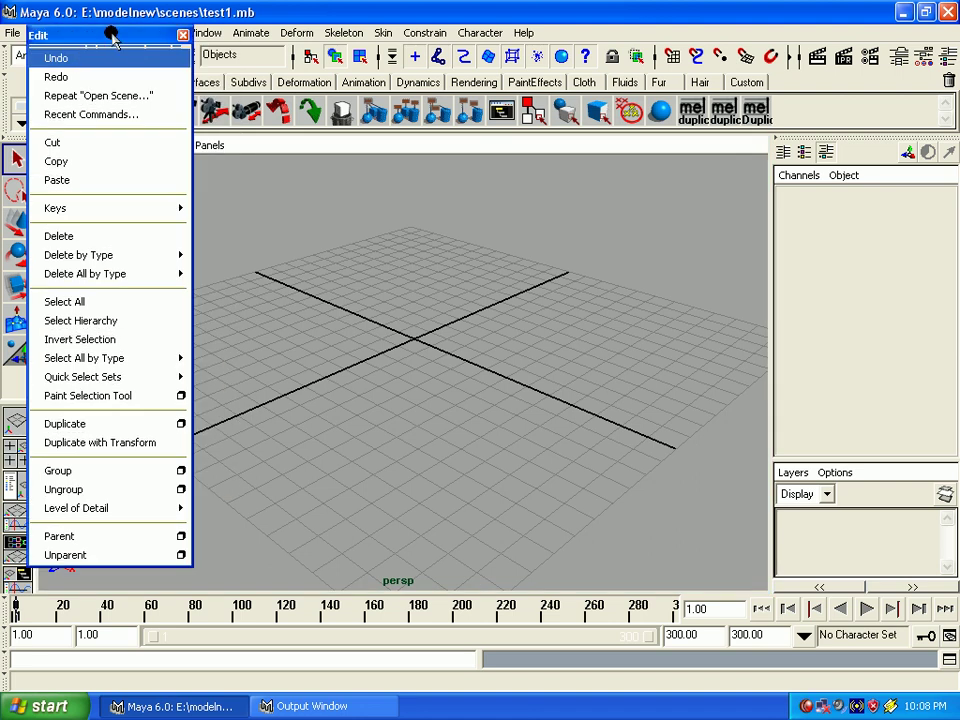
pyautogui.moveTo(555, 118); pyautogui.dragTo(551, 112)
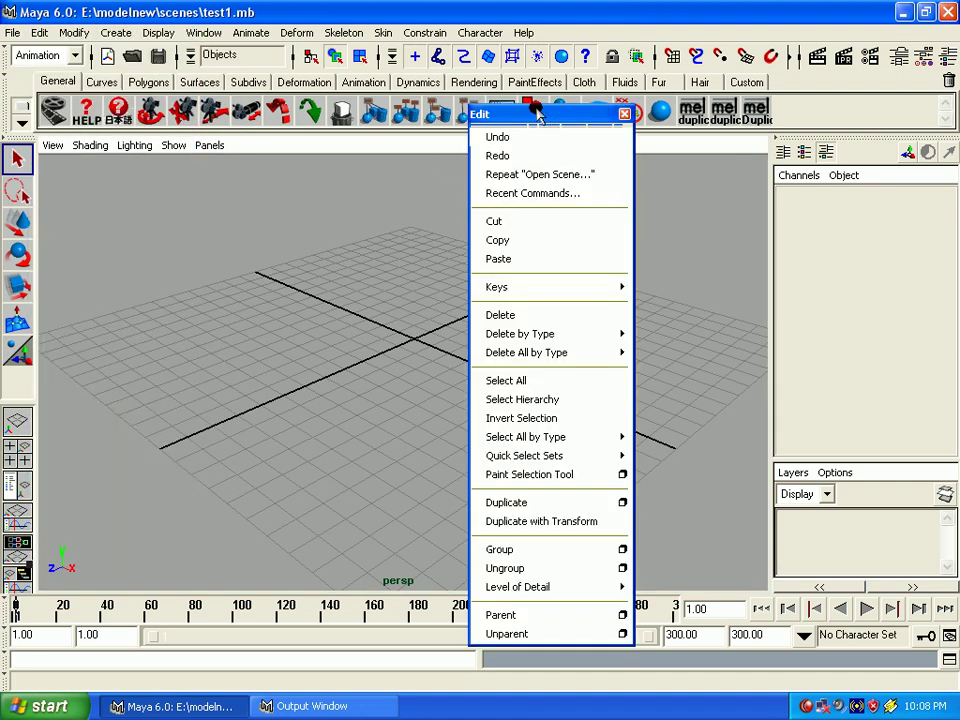
pyautogui.moveTo(538, 113); pyautogui.dragTo(690, 113)
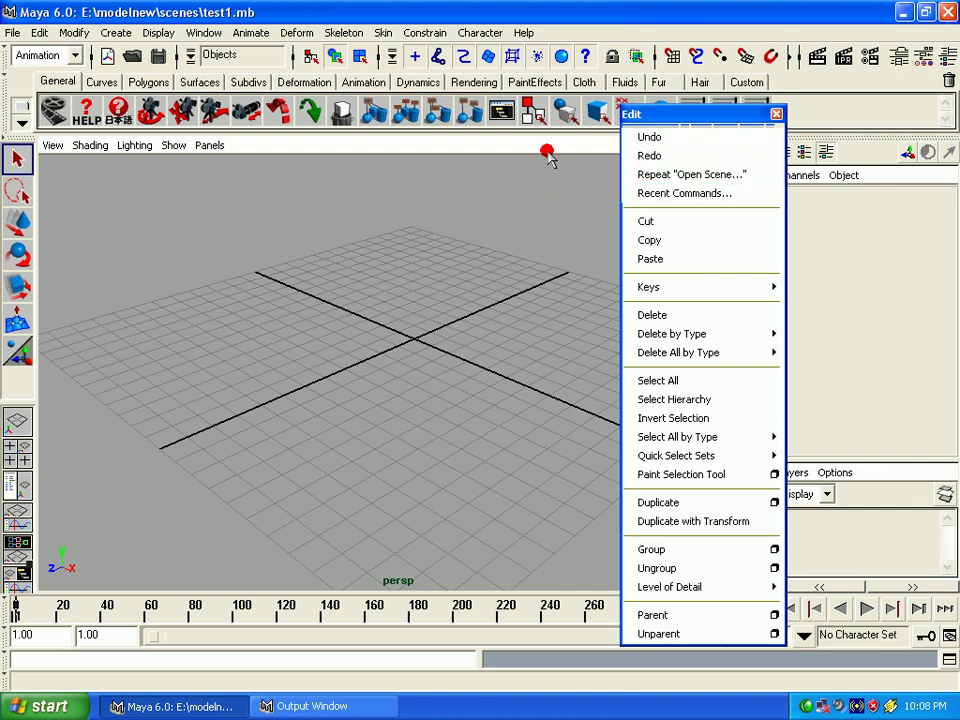
# Add a NURBS sphere at the origin, then delete it
pyautogui.click(628, 145)
pyautogui.click(350, 247)
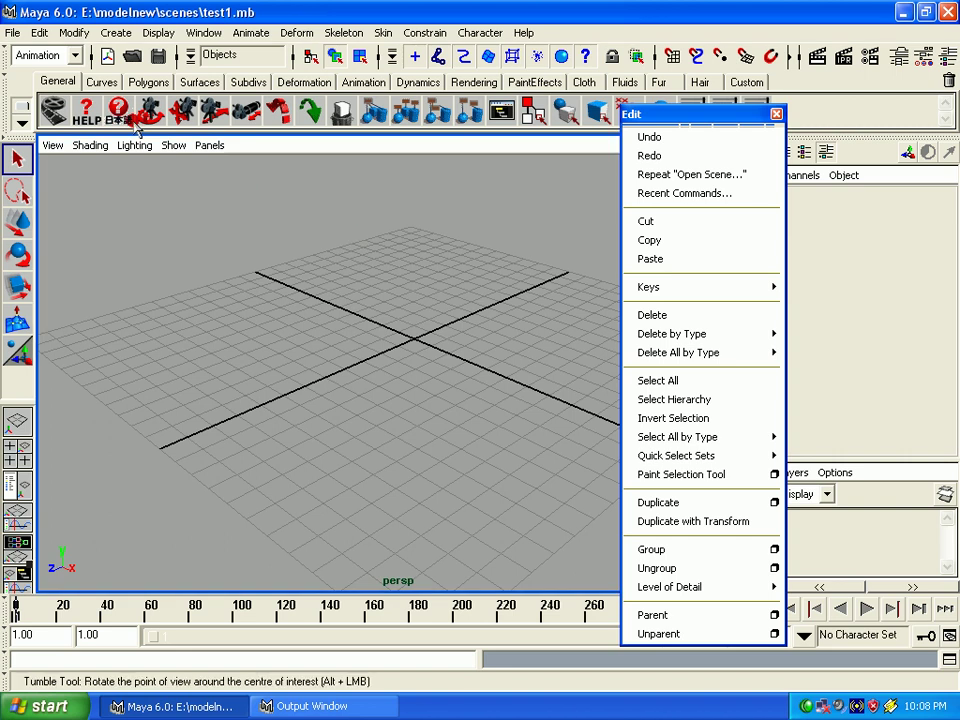
pyautogui.click(78, 36)
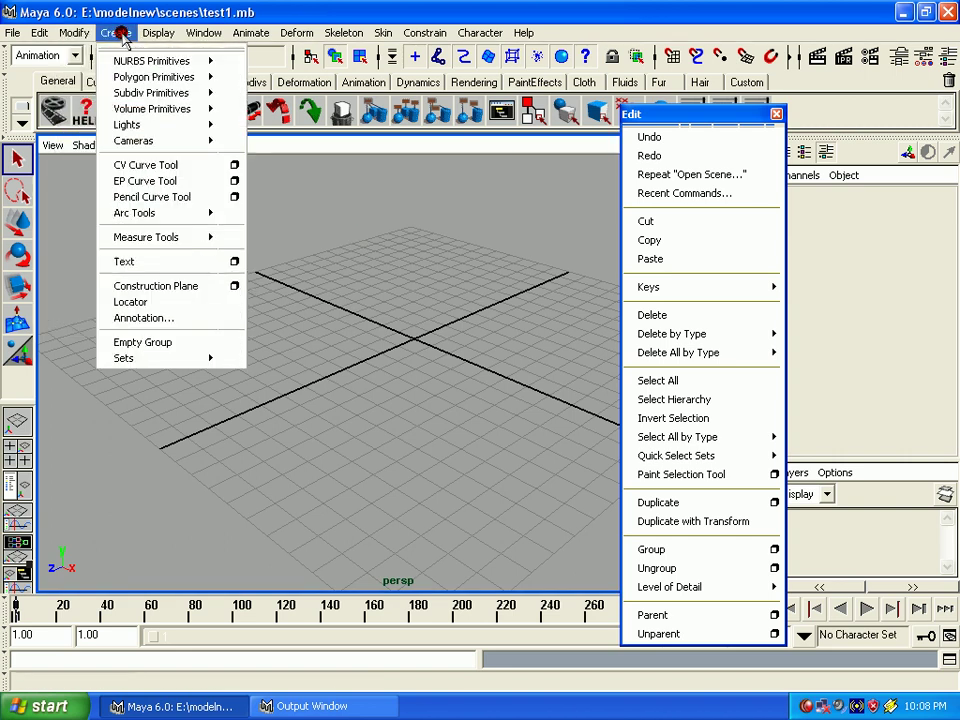
pyautogui.moveTo(151, 61)
pyautogui.click(268, 80)
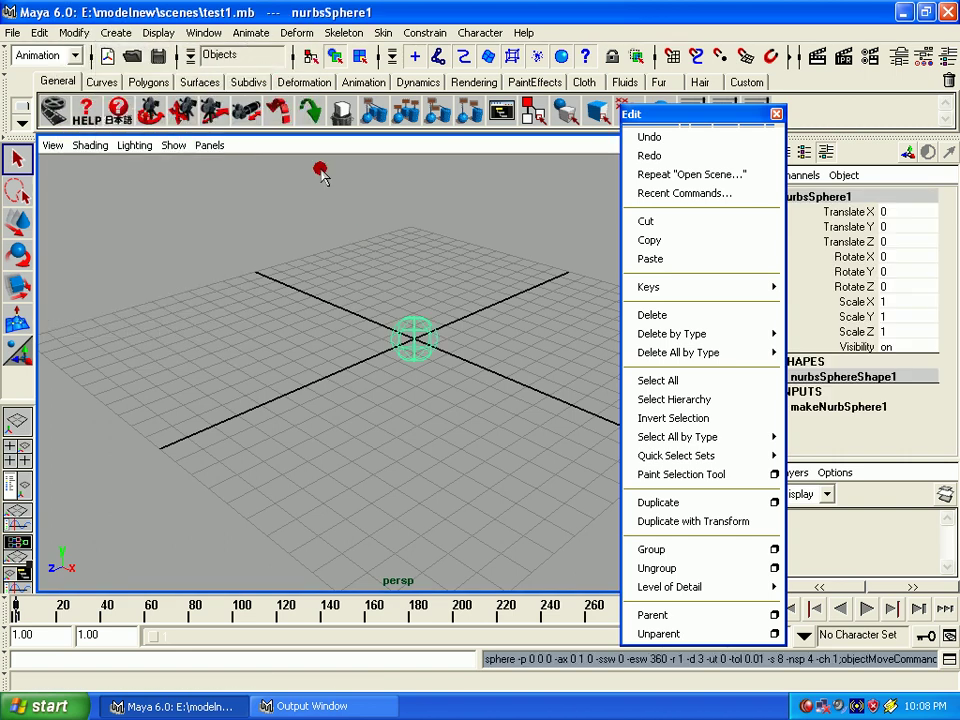
pyautogui.click(347, 394)
pyautogui.click(478, 396)
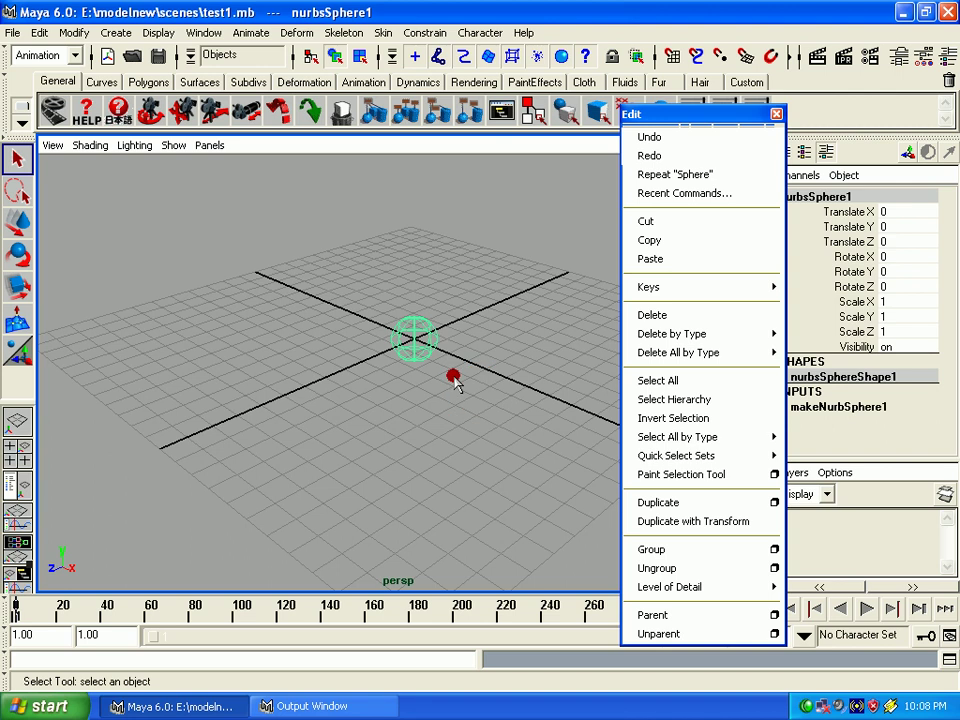
pyautogui.press('Delete')
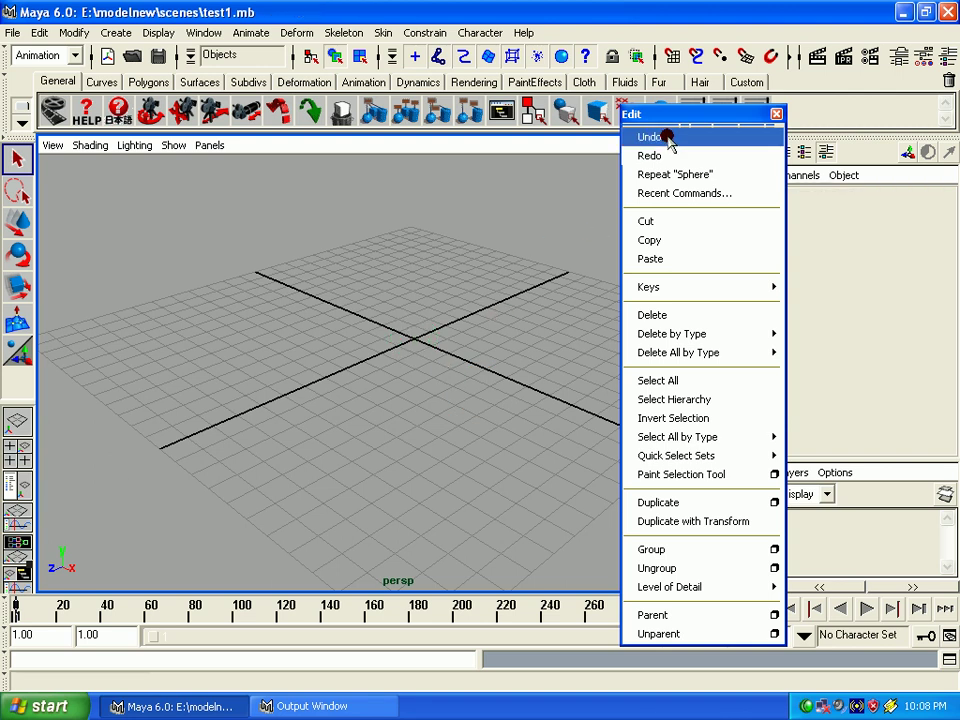
# Undo and redo the sphere's deletion twice from the floating Edit window, ending with an empty scene
pyautogui.click(666, 137)
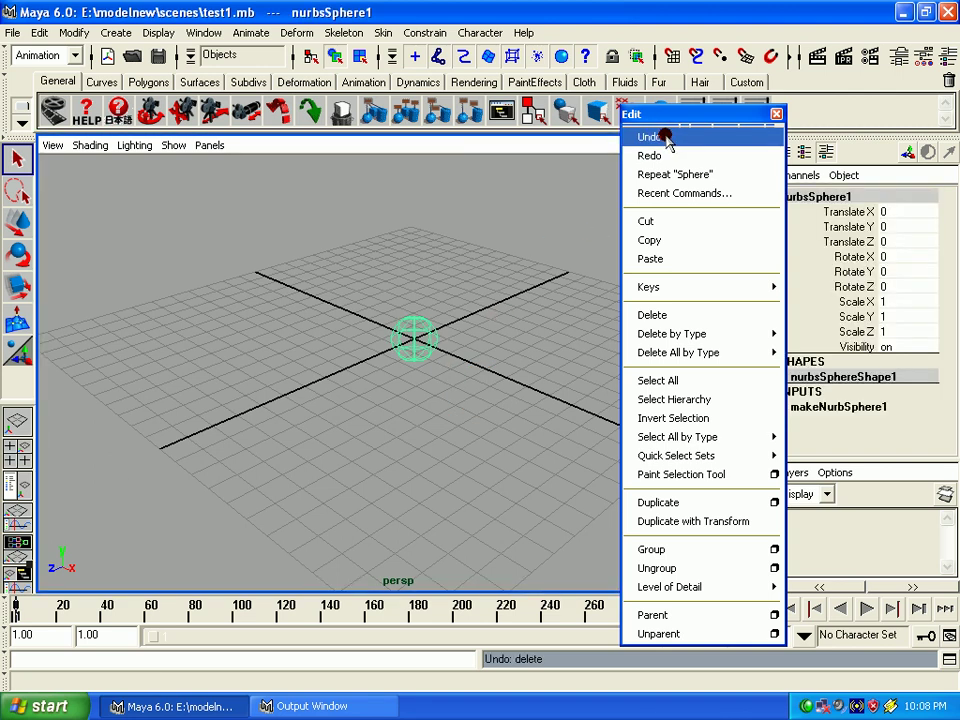
pyautogui.click(657, 156)
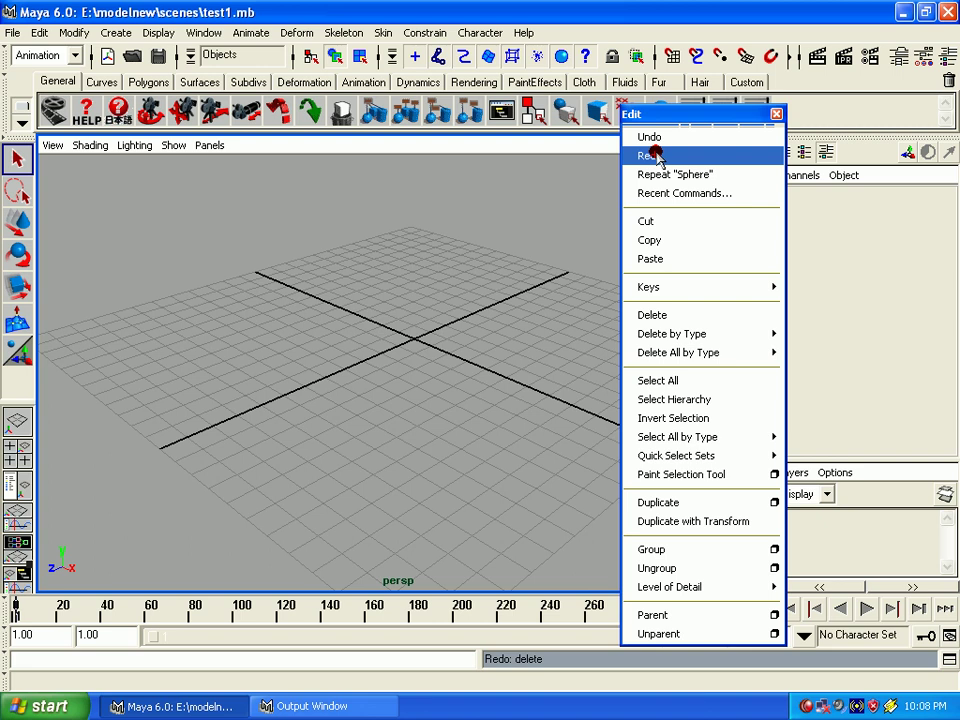
pyautogui.click(655, 137)
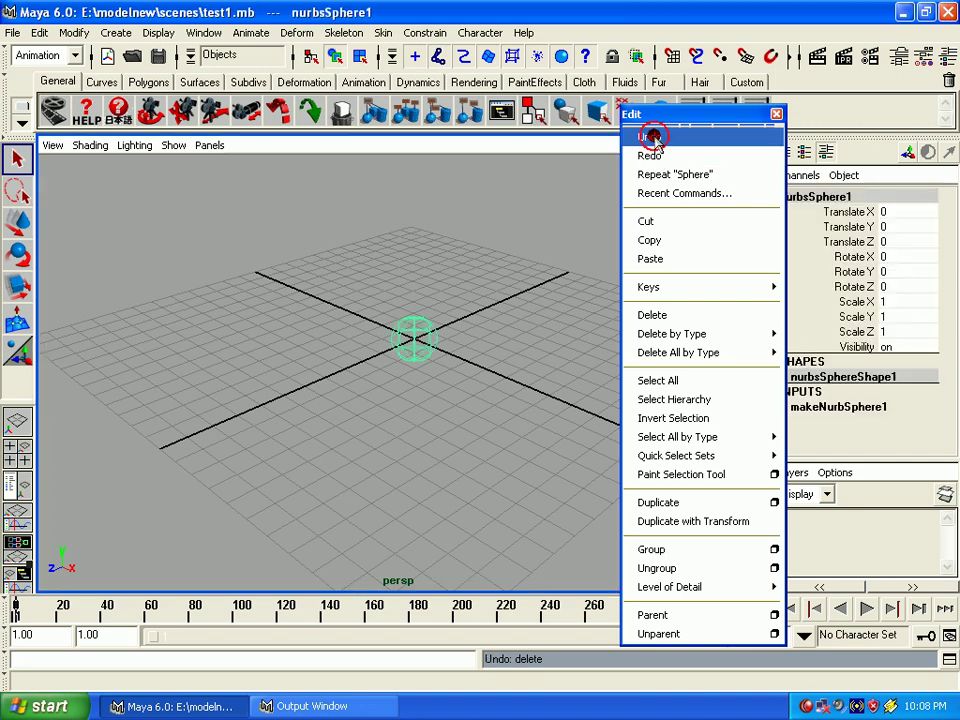
pyautogui.click(655, 156)
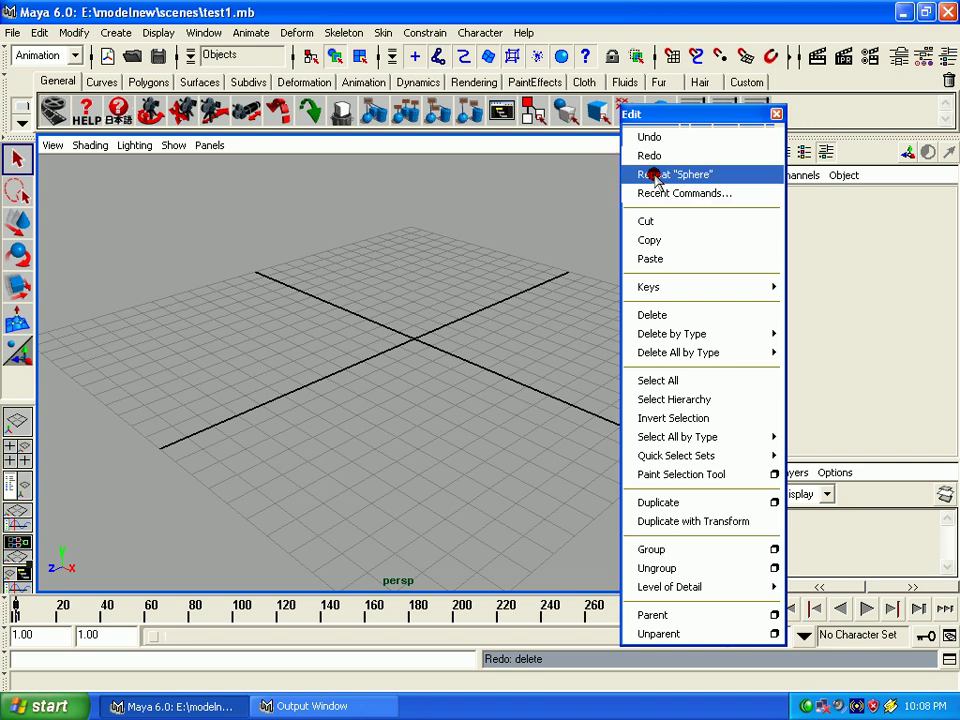
# Close the floating Edit window, tearing it off once more before closing it again
pyautogui.moveTo(736, 113); pyautogui.dragTo(354, 164)
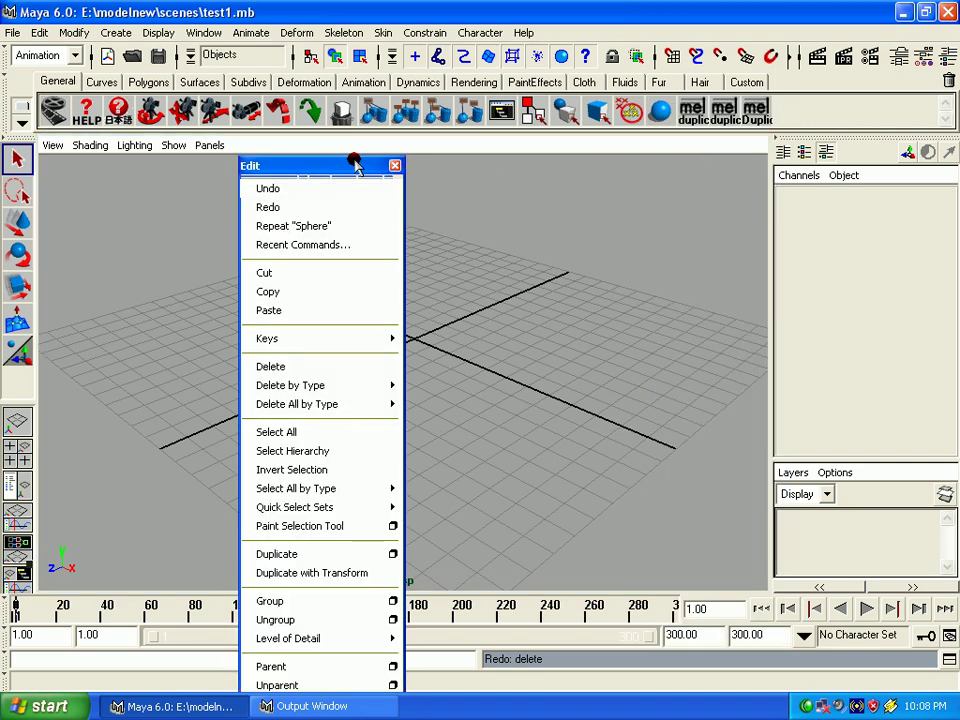
pyautogui.click(393, 166)
pyautogui.click(13, 33)
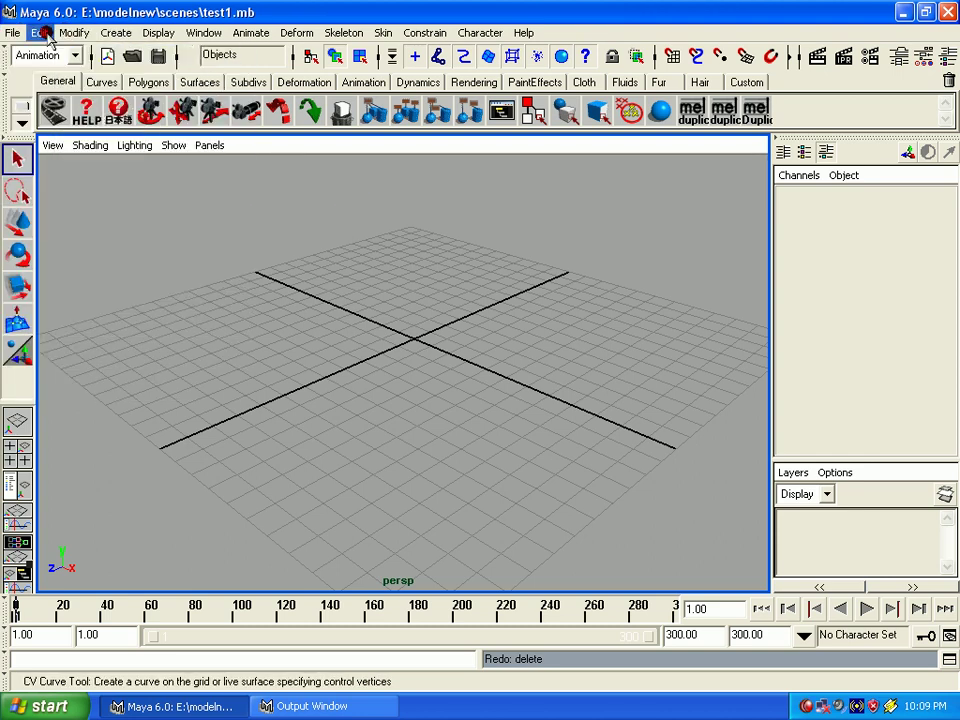
pyautogui.click(38, 33)
pyautogui.click(81, 129)
pyautogui.click(38, 33)
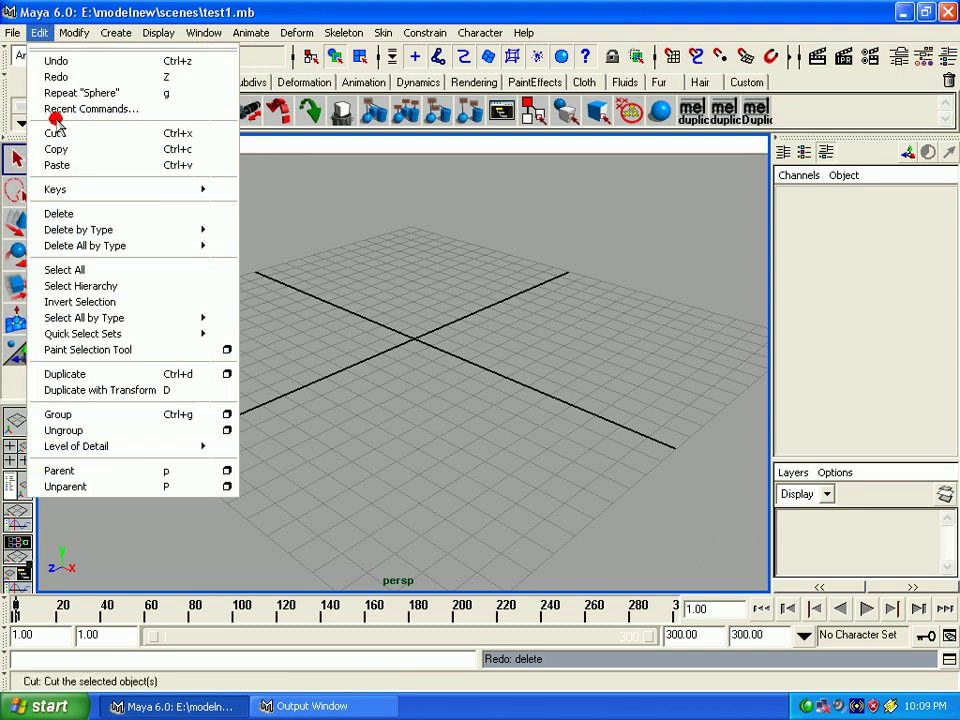
pyautogui.click(43, 47)
pyautogui.moveTo(141, 34); pyautogui.dragTo(141, 63)
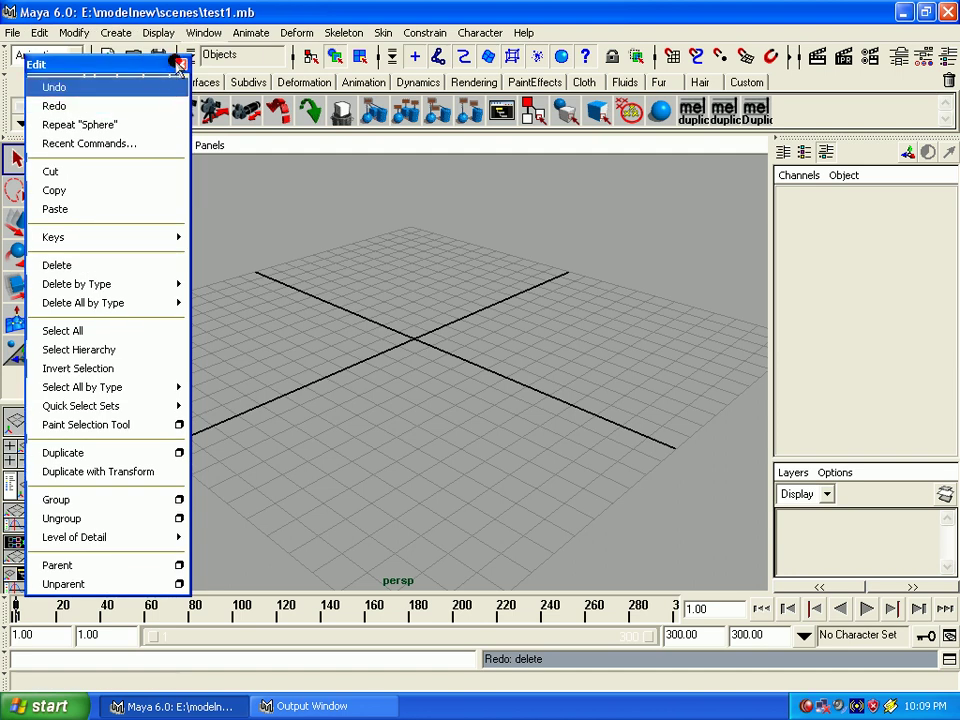
pyautogui.click(181, 64)
# Use Edit > Undo to restore the sphere, then Edit > Redo to delete it again
pyautogui.click(39, 33)
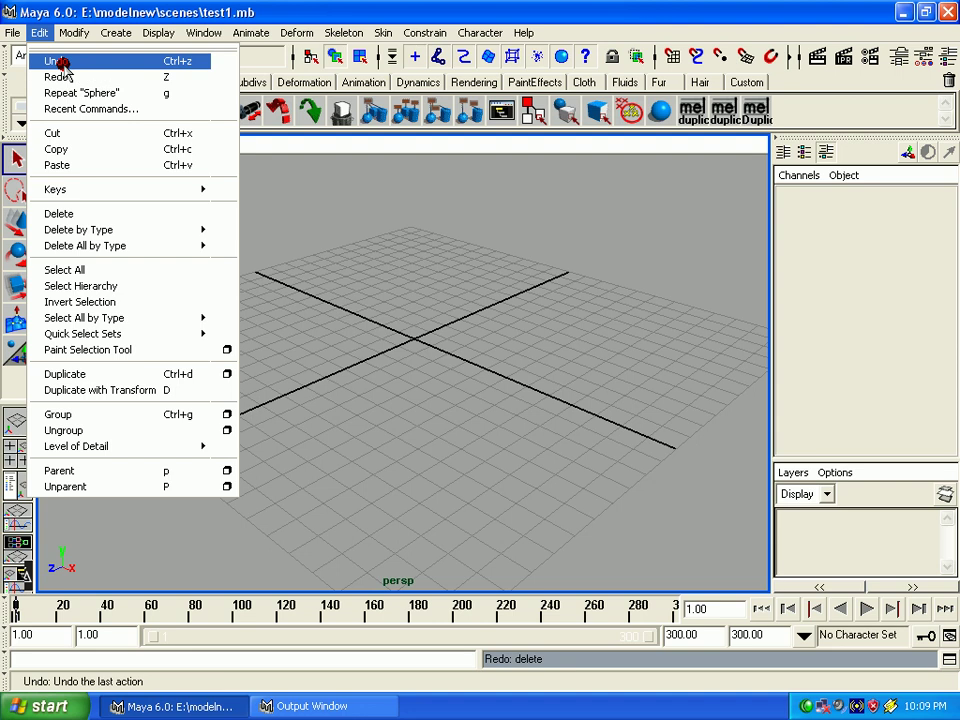
pyautogui.click(58, 61)
pyautogui.click(40, 33)
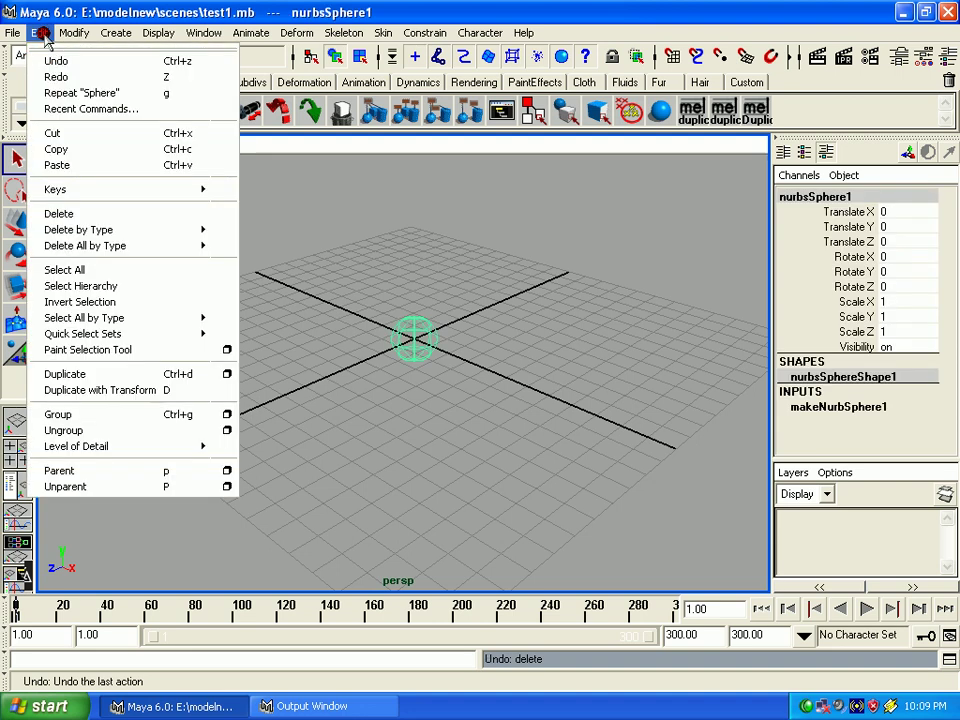
pyautogui.click(40, 76)
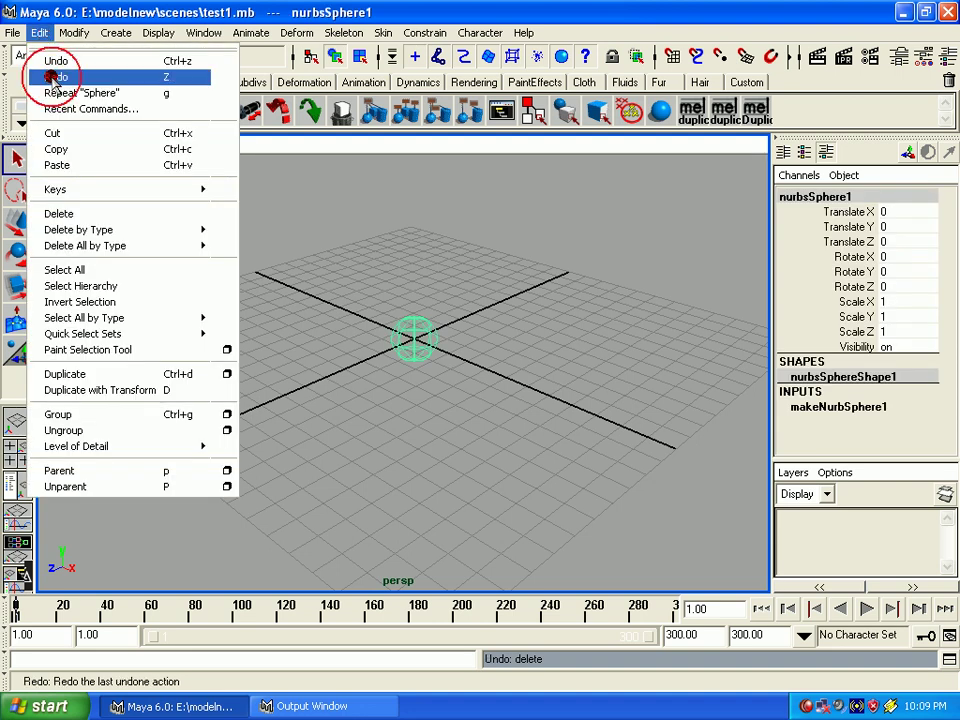
pyautogui.click(39, 33)
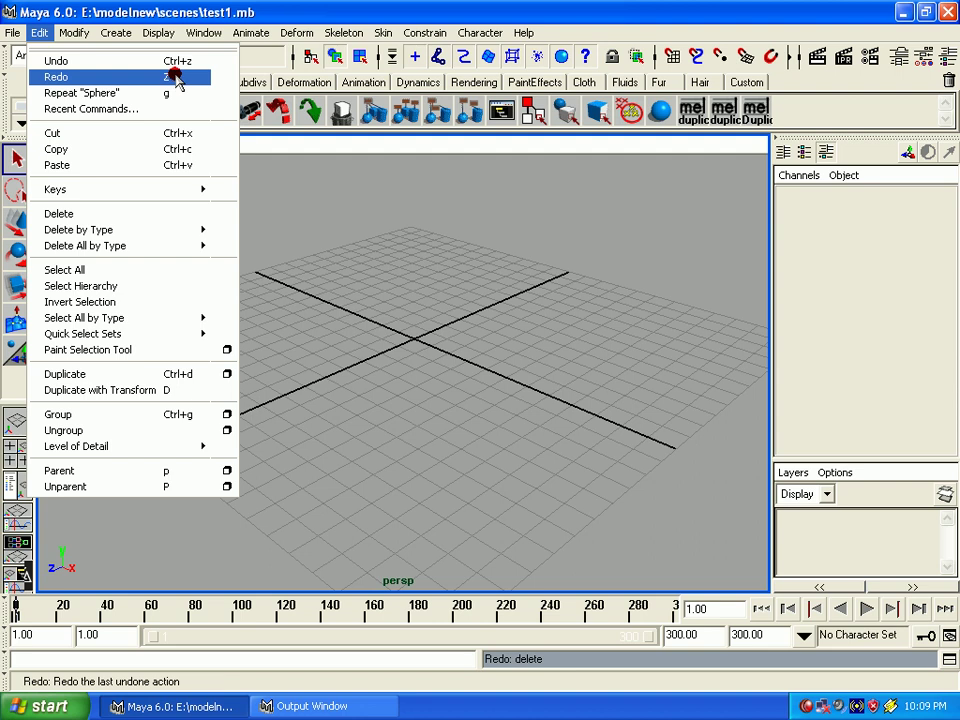
pyautogui.click(176, 78)
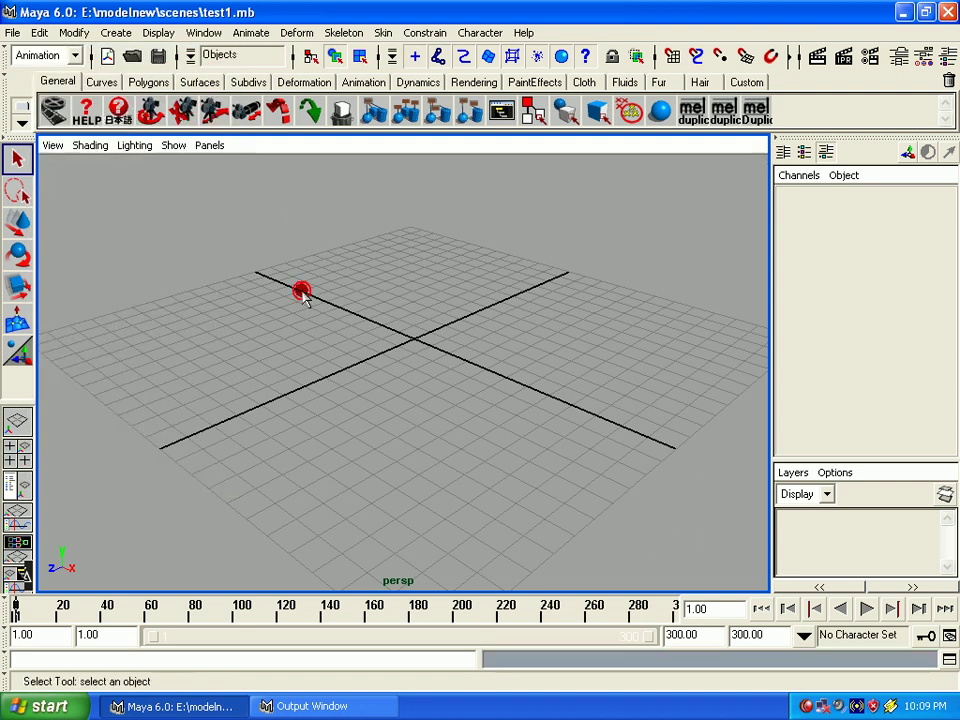
# Add a polygon cylinder and two polygon cubes at the grid centre
pyautogui.hotkey('ctrl', 'z')
pyautogui.click(39, 32)
pyautogui.click(116, 32)
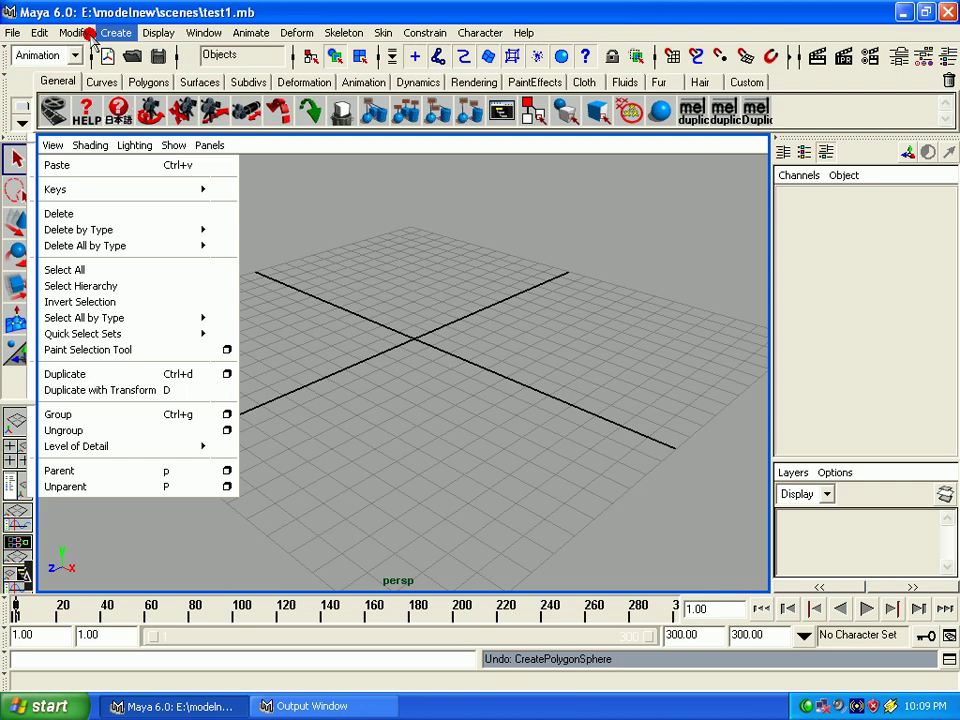
pyautogui.click(268, 117)
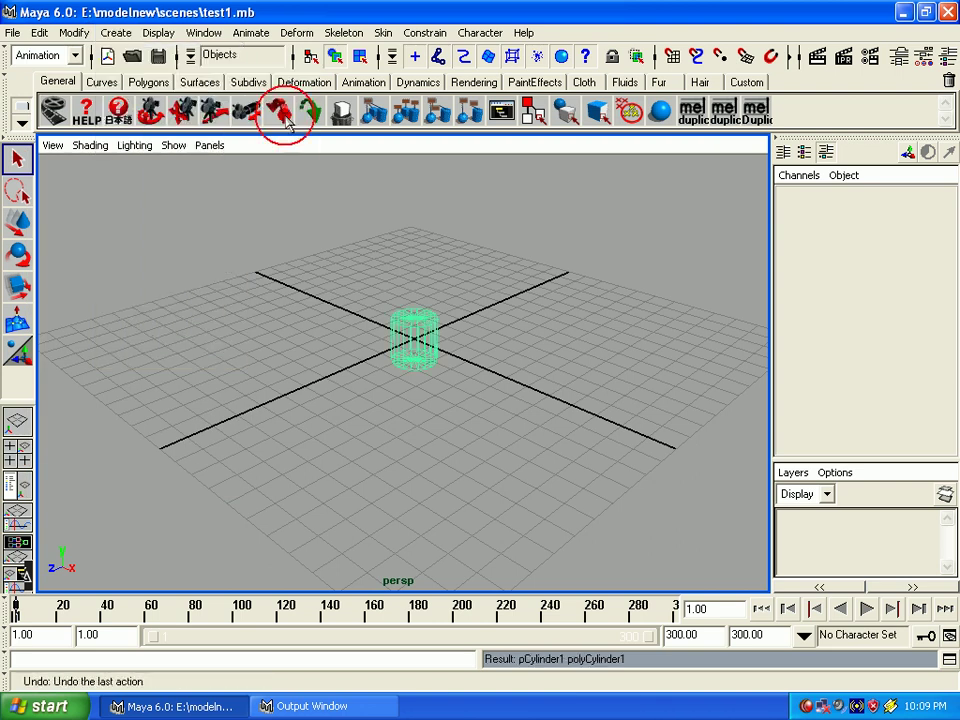
pyautogui.click(122, 32)
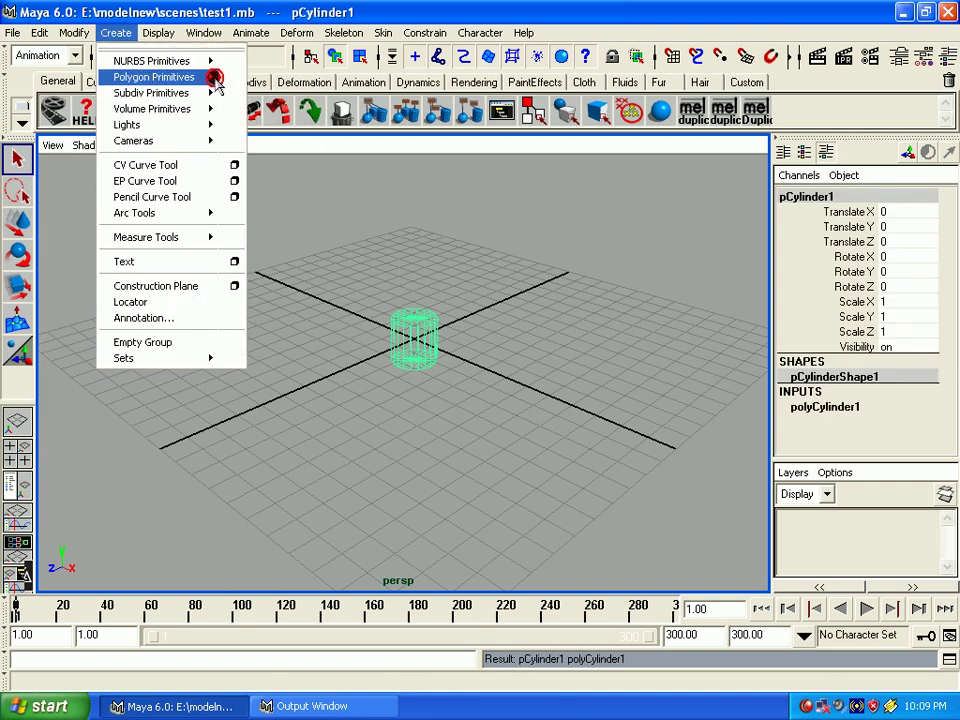
pyautogui.click(254, 99)
pyautogui.moveTo(154, 77)
pyautogui.click(145, 32)
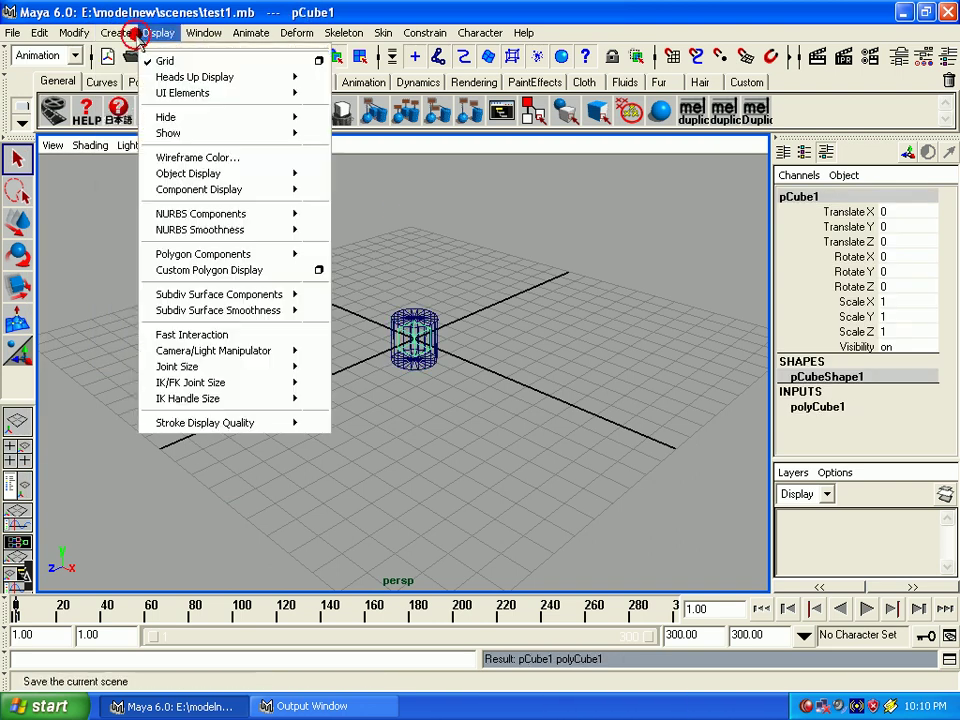
pyautogui.click(277, 106)
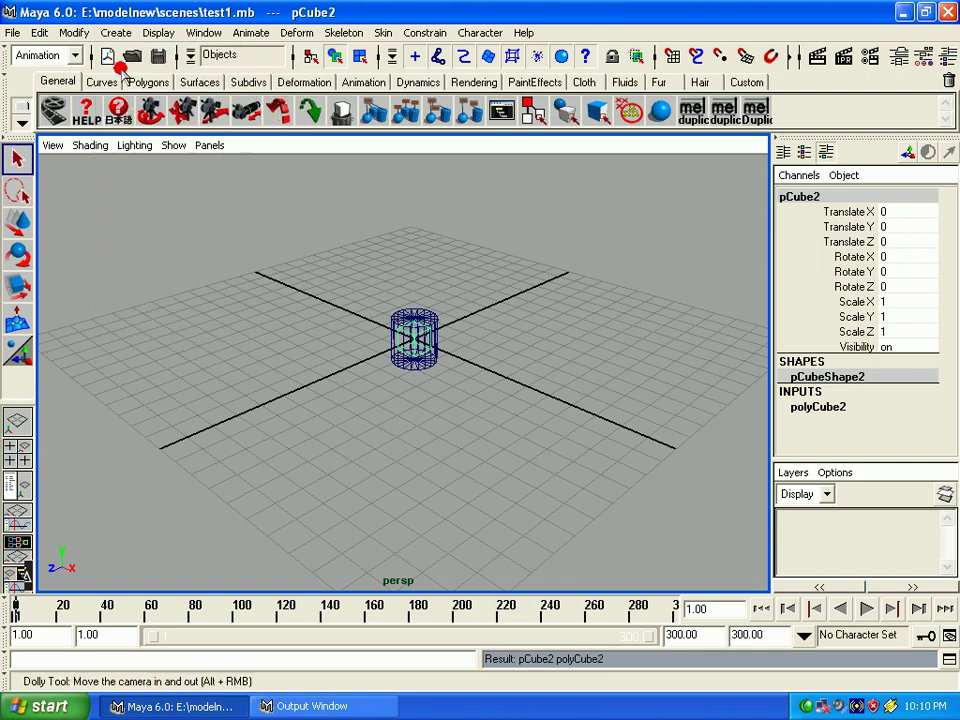
# Undo the two cube creations and the cylinder creation with Ctrl+Z
pyautogui.click(74, 32)
pyautogui.hotkey('ctrl', 'z')
pyautogui.hotkey('ctrl', 'z')
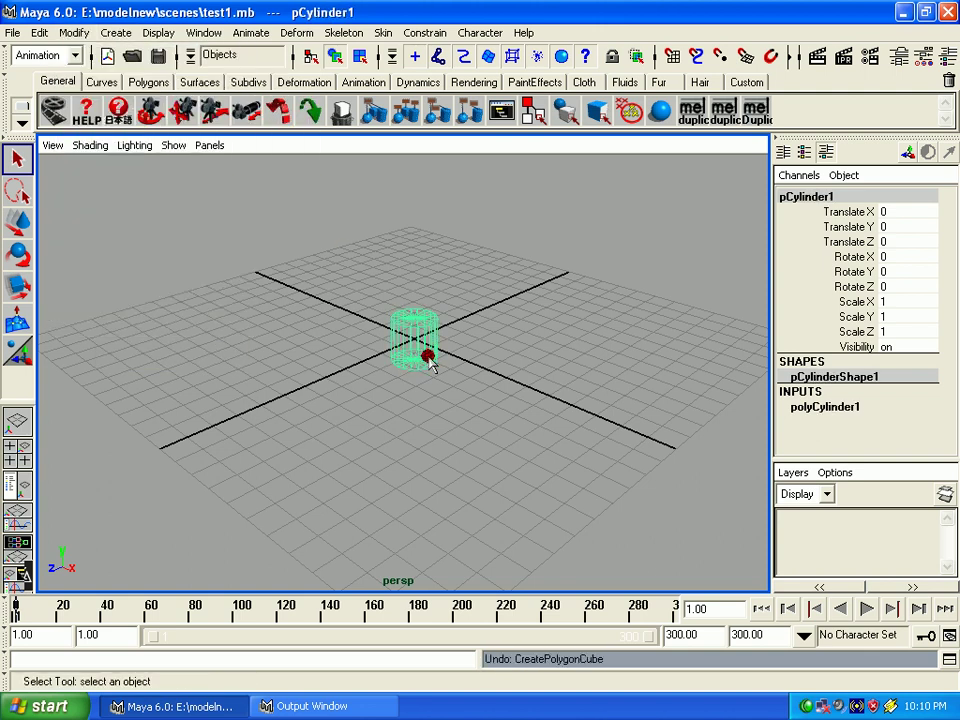
pyautogui.hotkey('ctrl', 'z')
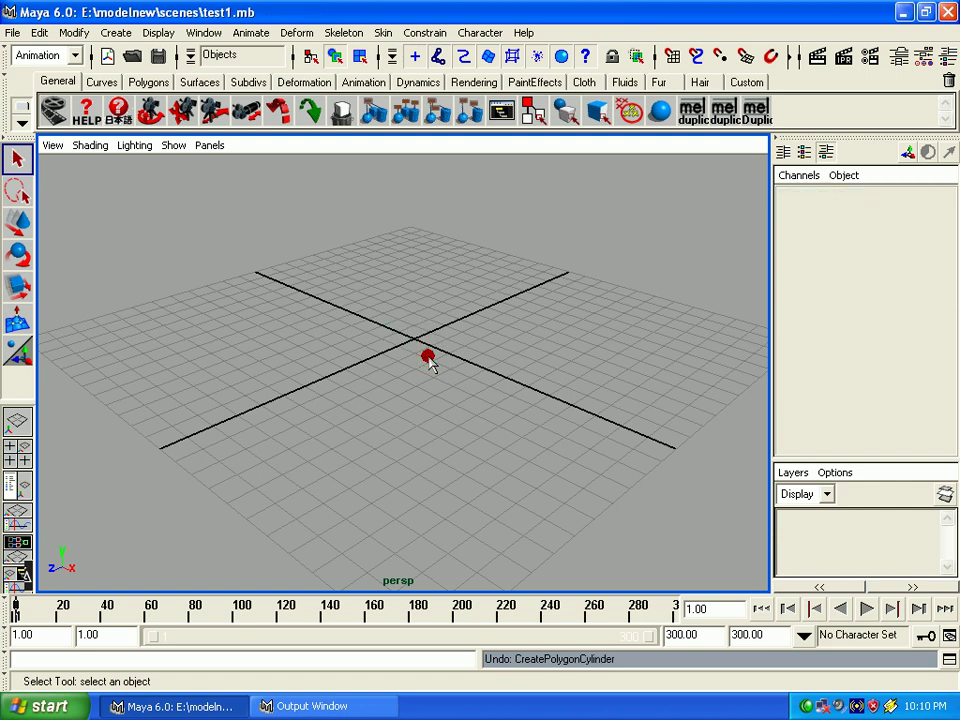
pyautogui.click(41, 33)
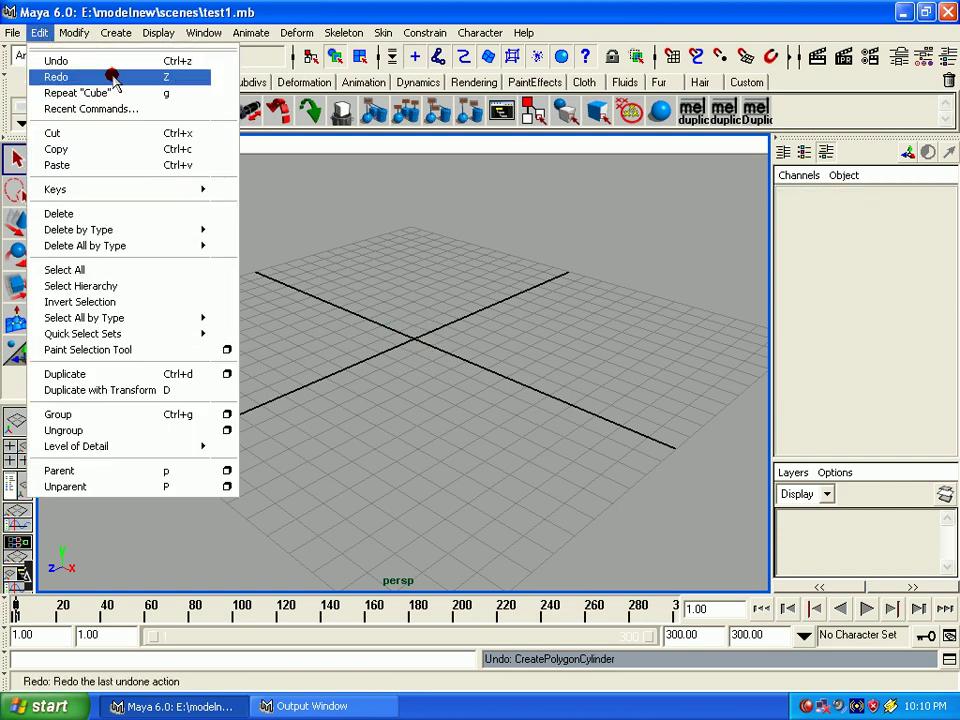
pyautogui.click(423, 276)
# Redo the creations with Shift+Z, then marquee-select the restored objects and delete them
pyautogui.hotkey('shift', 'z')
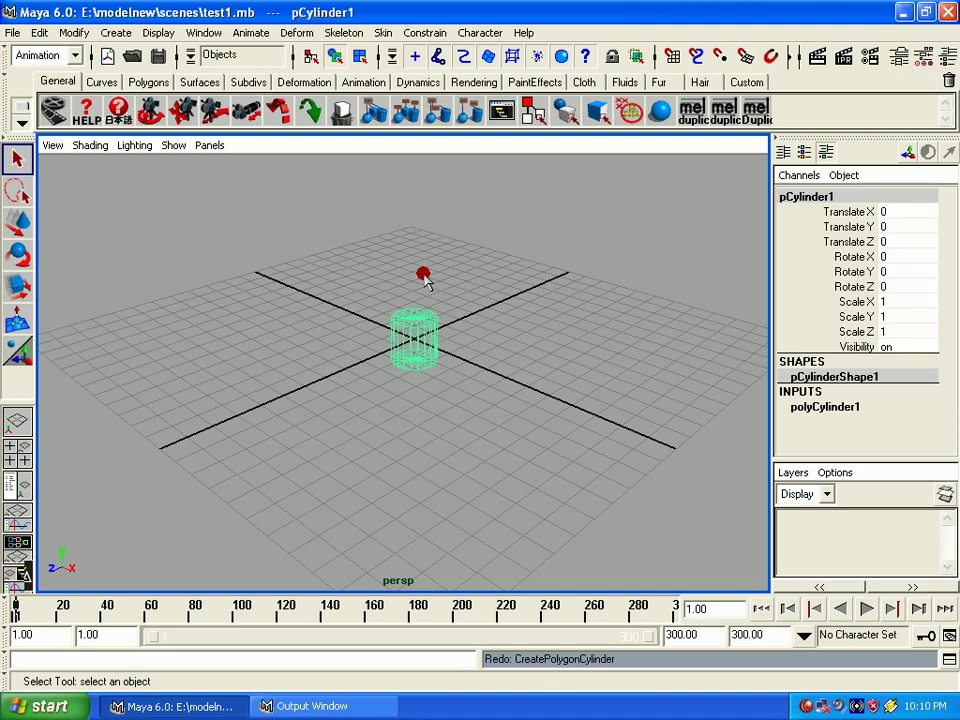
pyautogui.hotkey('shift', 'z')
pyautogui.hotkey('shift', 'z')
pyautogui.hotkey('shift', 'z')
pyautogui.hotkey('shift', 'z')
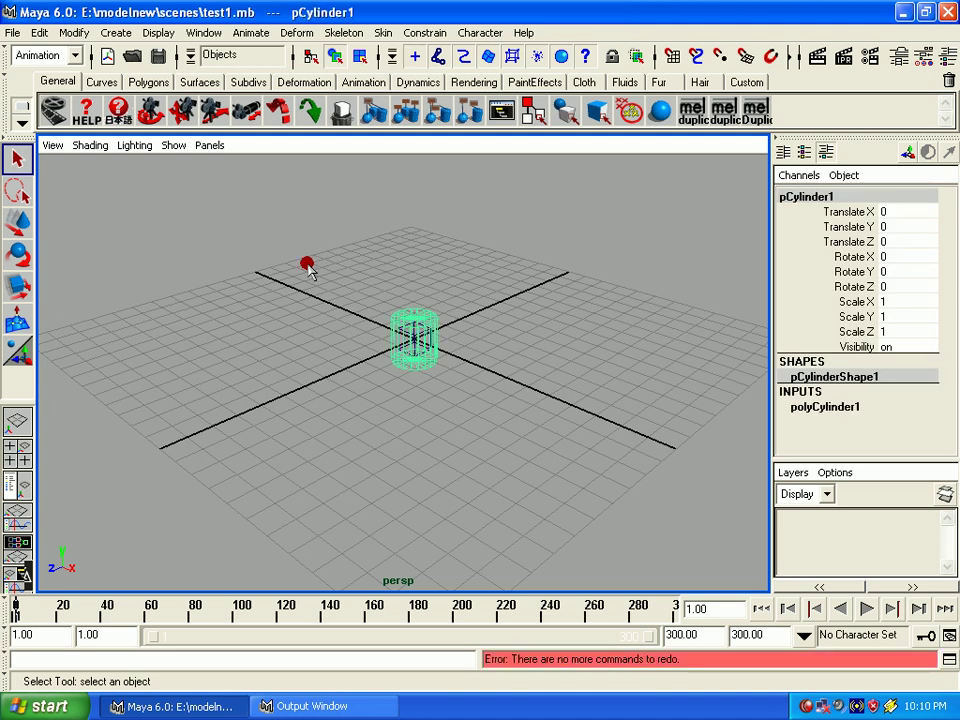
pyautogui.moveTo(306, 266); pyautogui.dragTo(658, 482)
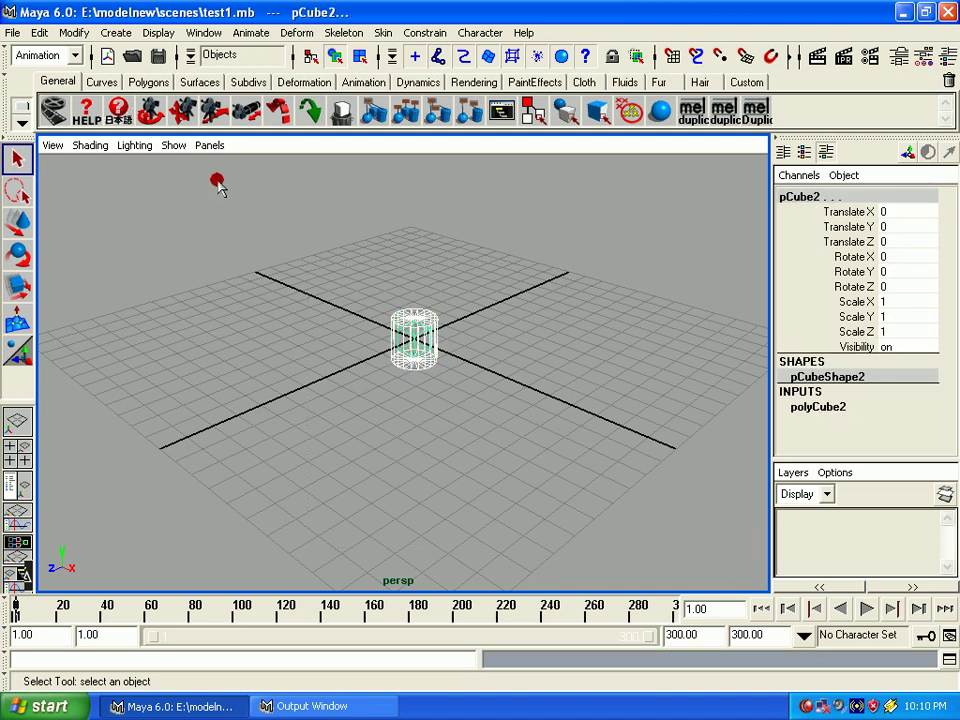
pyautogui.press('Delete')
# Repeat the cube creation via Edit > Repeat and move the cube to Translate Z 6.535
pyautogui.click(42, 33)
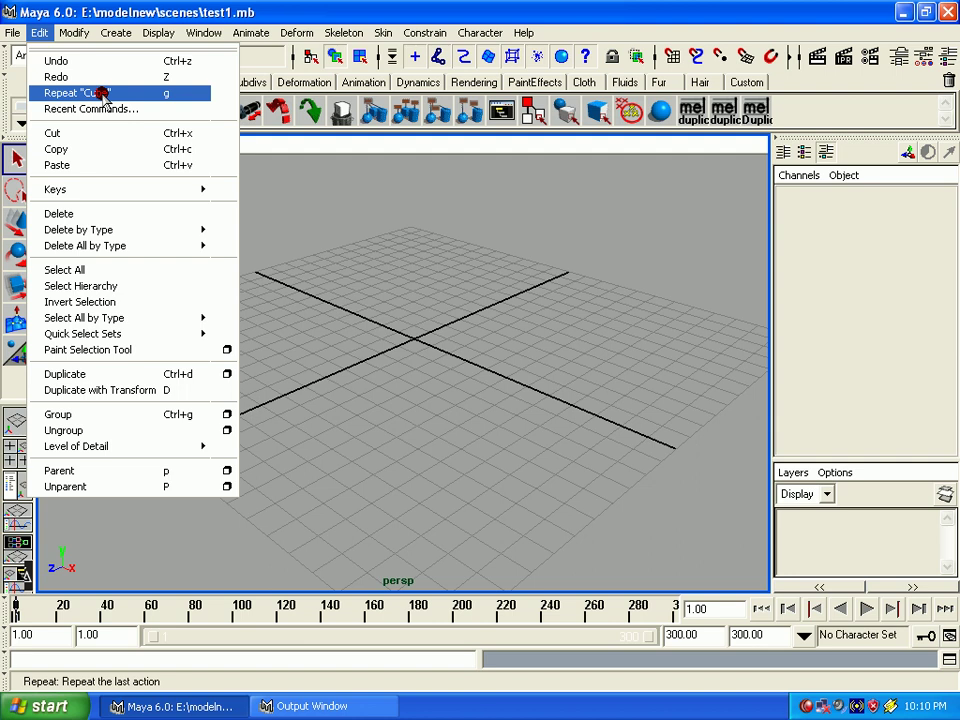
pyautogui.click(103, 93)
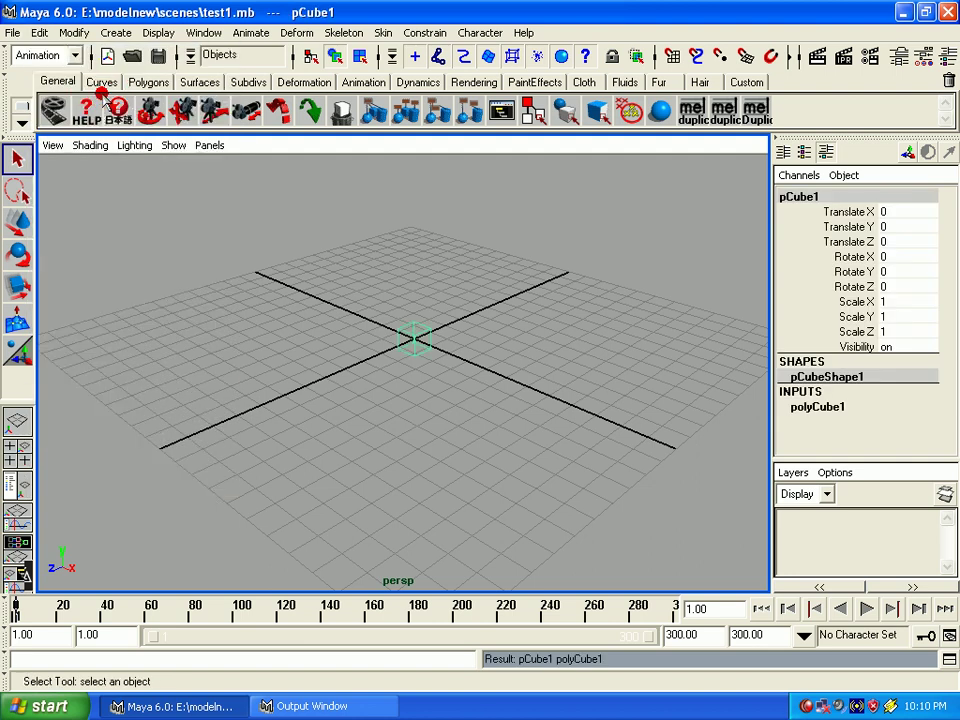
pyautogui.click(443, 396)
pyautogui.click(419, 337)
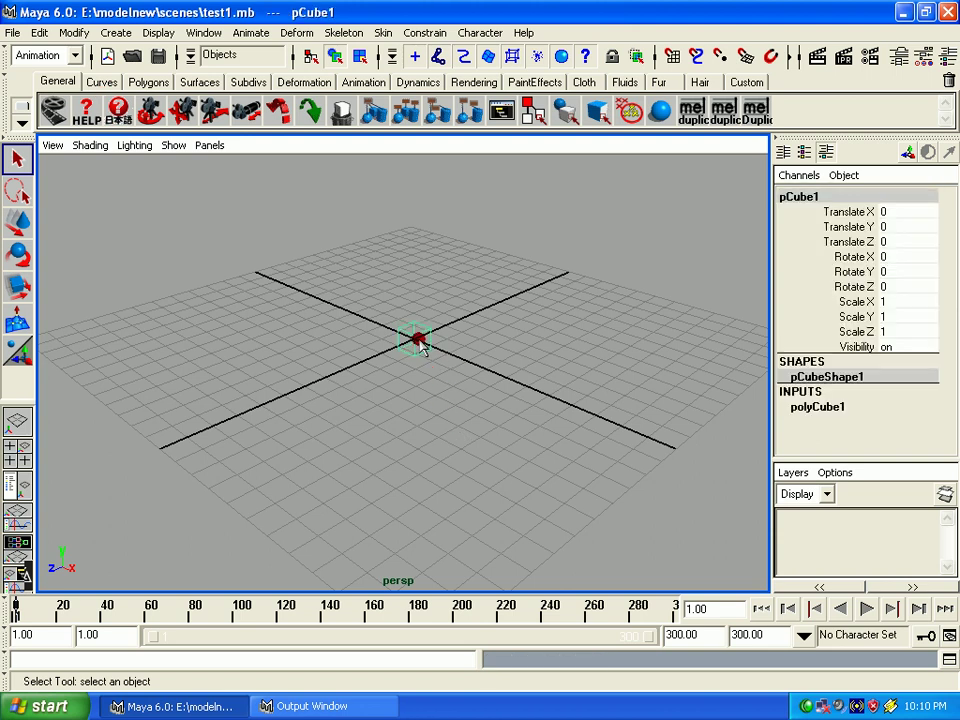
pyautogui.press('w')
pyautogui.moveTo(397, 350)
pyautogui.mouseDown()
pyautogui.moveTo(272, 407)
pyautogui.moveTo(324, 414)
pyautogui.mouseUp()
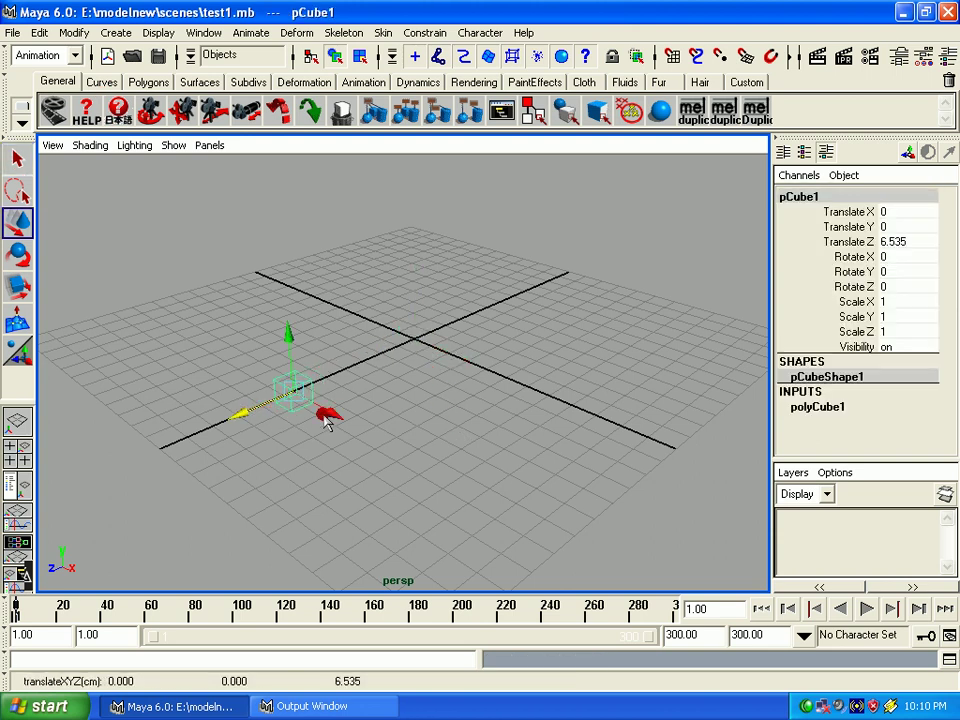
# Add a second cube with G and move it to Translate Z 3.734
pyautogui.click(422, 358)
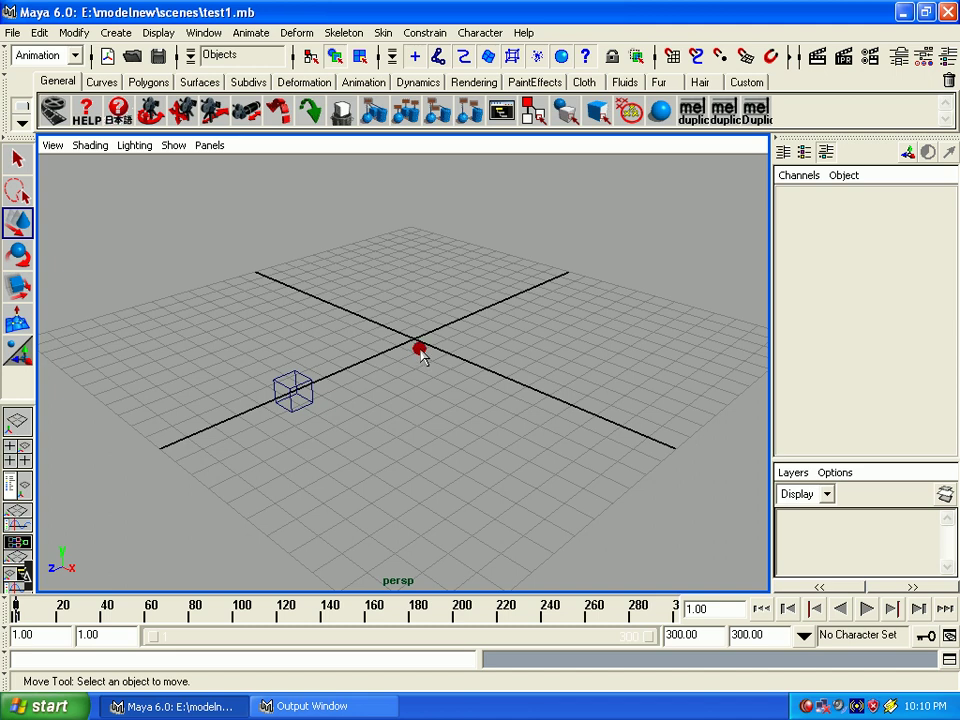
pyautogui.press('g')
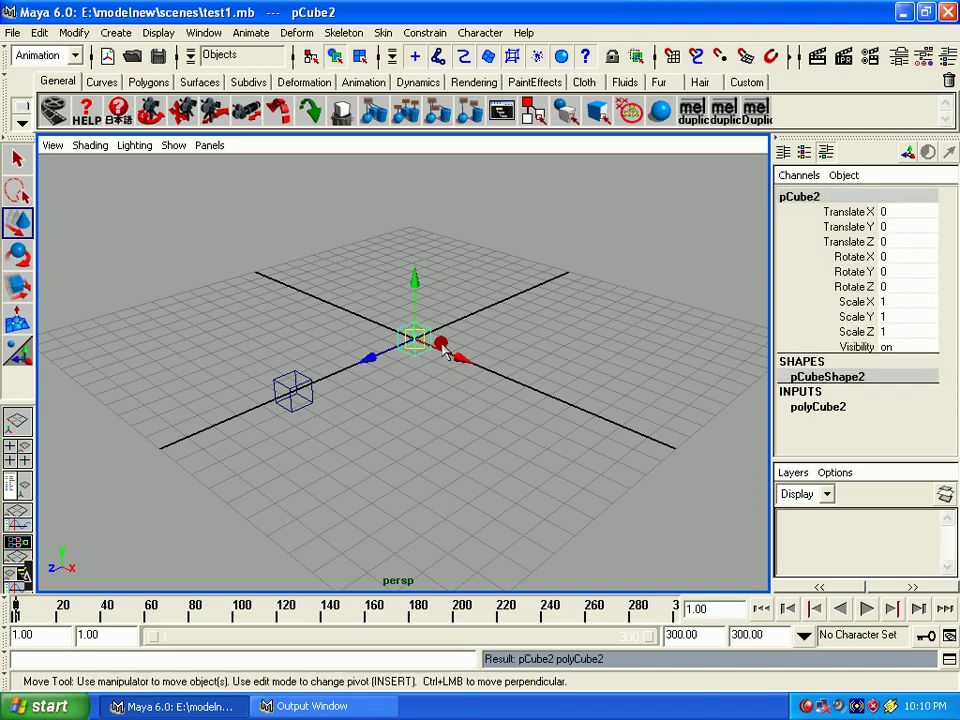
pyautogui.moveTo(399, 358); pyautogui.dragTo(312, 382)
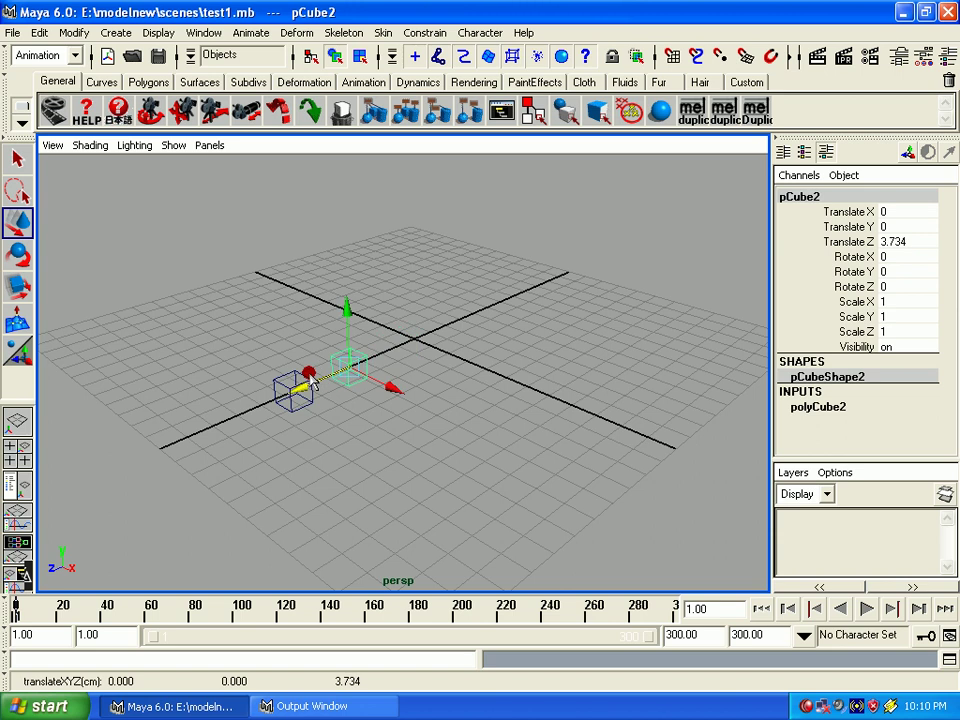
# Switch to the Modeling menu set and select the end face of pCube2
pyautogui.click(48, 55)
pyautogui.click(35, 88)
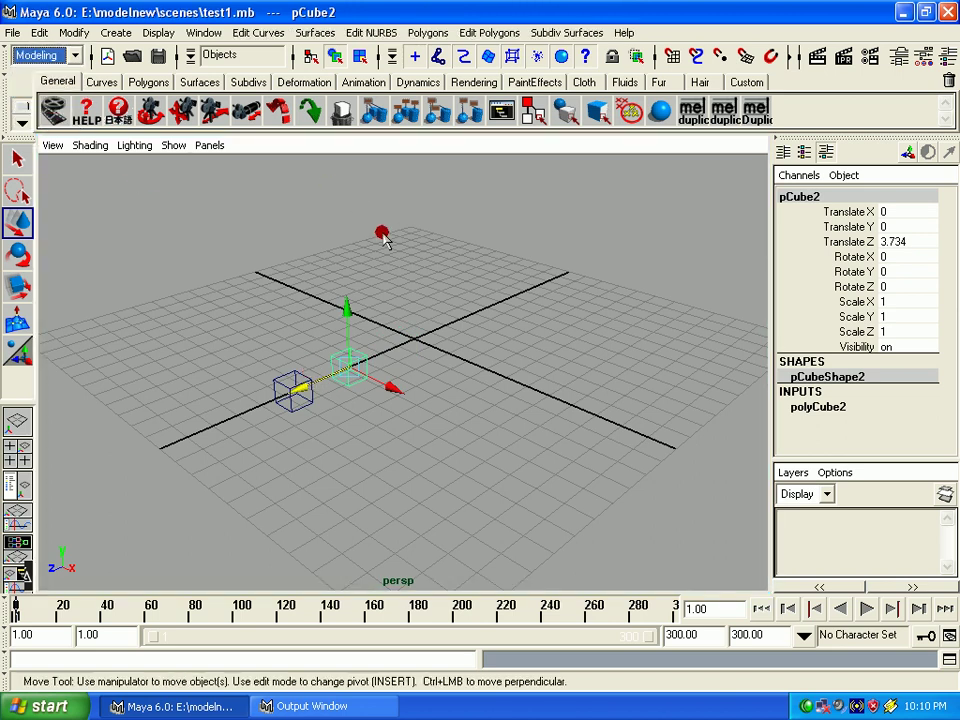
pyautogui.click(383, 237)
pyautogui.click(343, 385)
pyautogui.moveTo(362, 378)
pyautogui.keyDown('alt'); pyautogui.mouseDown()
pyautogui.moveTo(405, 413)
pyautogui.moveTo(330, 335)
pyautogui.mouseUp(); pyautogui.keyUp('alt')
pyautogui.moveTo(330, 333); pyautogui.dragTo(354, 371, button='right')
pyautogui.click(338, 340)
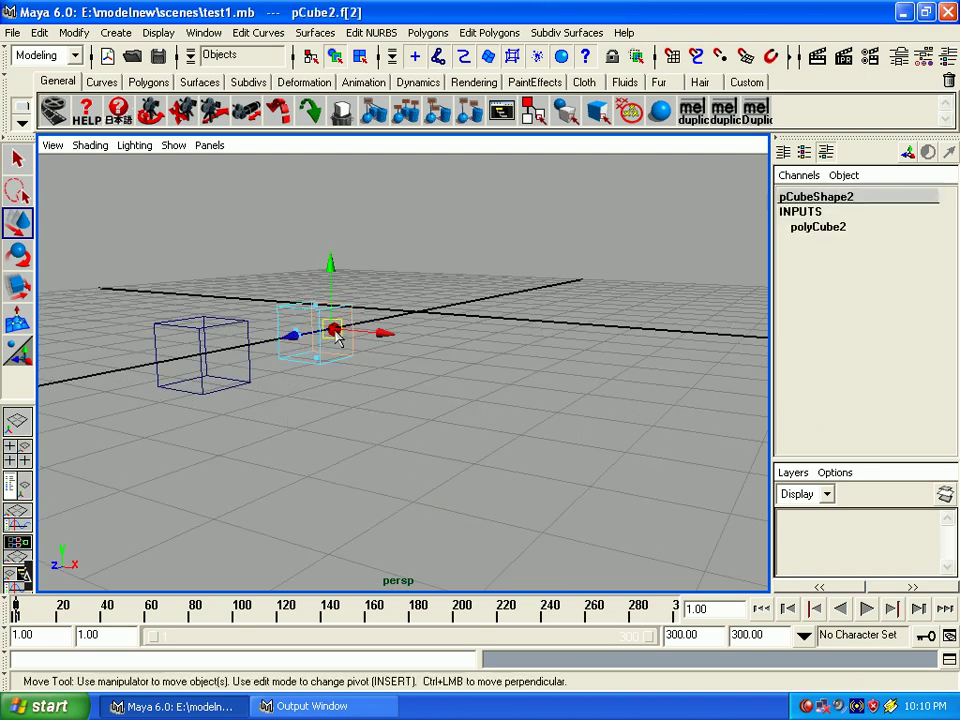
pyautogui.keyDown('alt'); pyautogui.moveTo(270, 250); pyautogui.dragTo(467, 143); pyautogui.keyUp('alt')
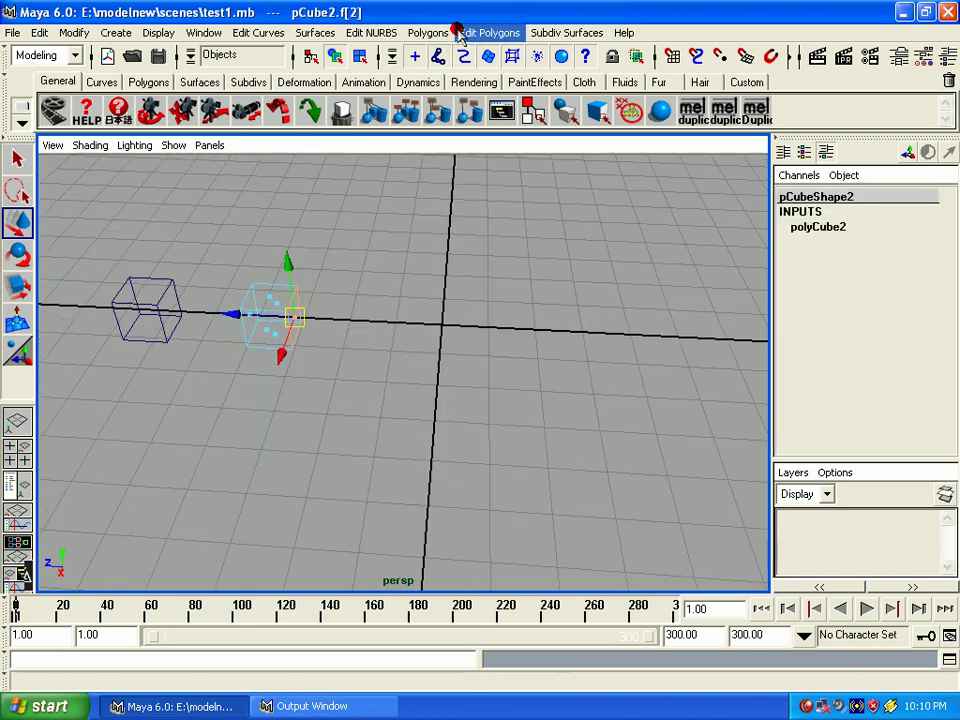
# Extrude the face with Edit Polygons > Extrude Face, pull it out along Z, and smooth-shade
pyautogui.moveTo(458, 33); pyautogui.dragTo(486, 130)
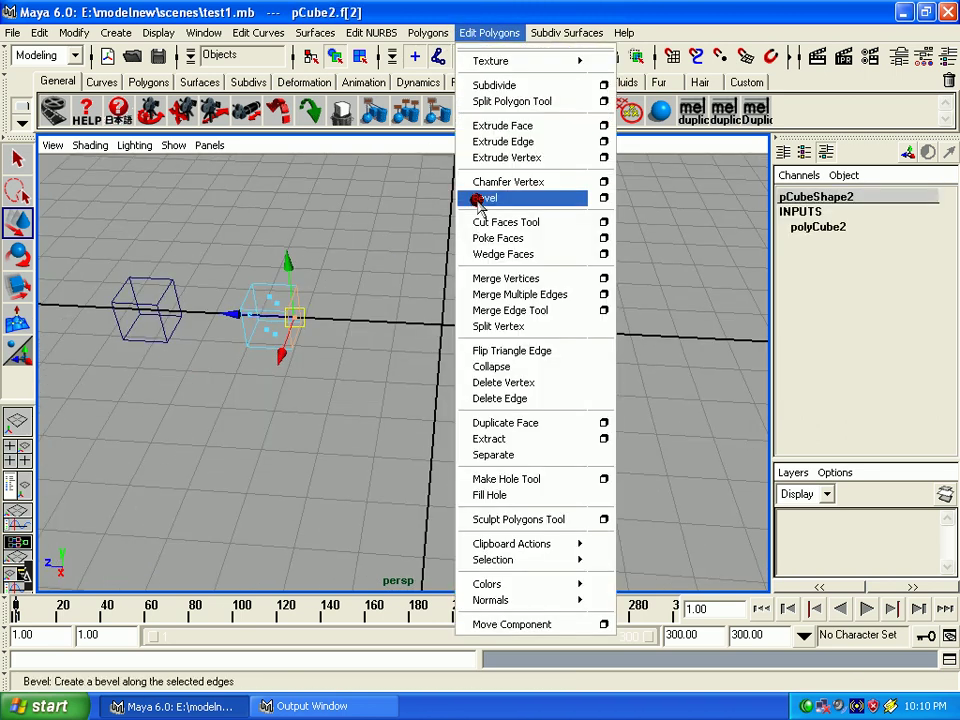
pyautogui.click(486, 130)
pyautogui.keyDown('alt'); pyautogui.moveTo(349, 322); pyautogui.dragTo(313, 285); pyautogui.keyUp('alt')
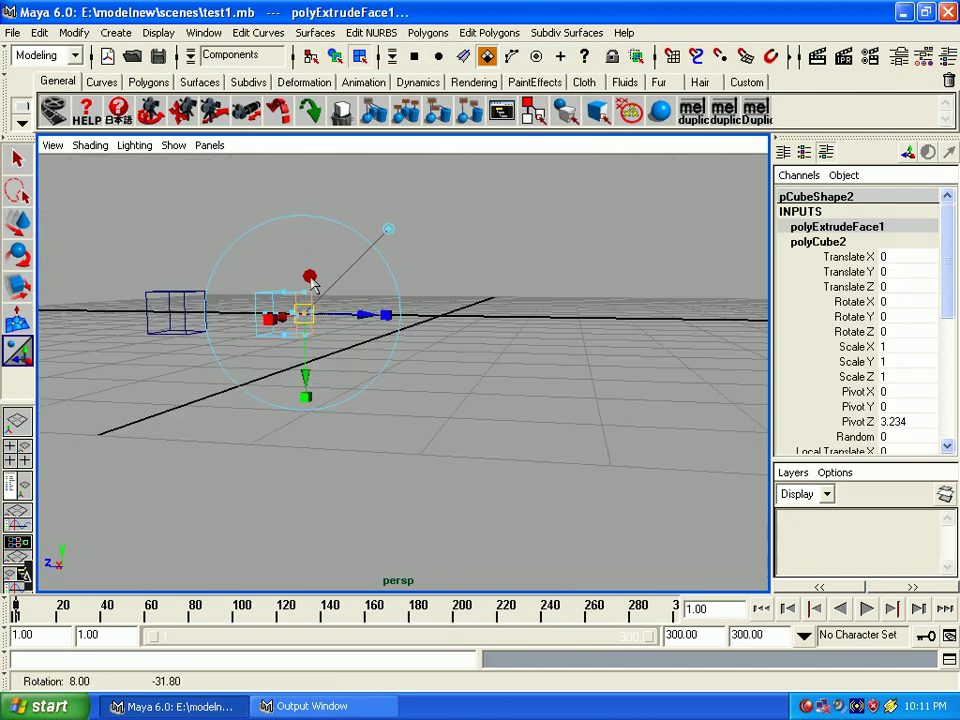
pyautogui.keyDown('alt'); pyautogui.moveTo(313, 285); pyautogui.dragTo(375, 418, button='right'); pyautogui.keyUp('alt')
pyautogui.keyDown('alt'); pyautogui.moveTo(375, 418); pyautogui.dragTo(381, 375, button='middle'); pyautogui.keyUp('alt')
pyautogui.moveTo(410, 352)
pyautogui.mouseDown()
pyautogui.moveTo(437, 386)
pyautogui.moveTo(481, 387)
pyautogui.mouseUp()
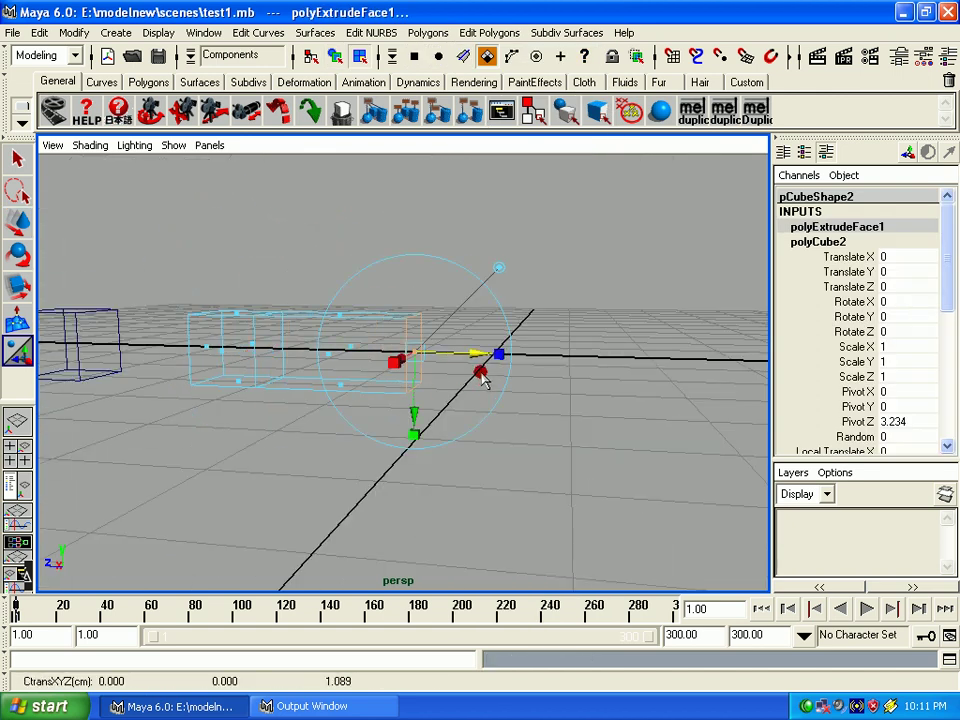
pyautogui.press('5')
pyautogui.moveTo(445, 380)
pyautogui.keyDown('alt'); pyautogui.mouseDown()
pyautogui.moveTo(408, 432)
pyautogui.moveTo(405, 420)
pyautogui.mouseUp(); pyautogui.keyUp('alt')
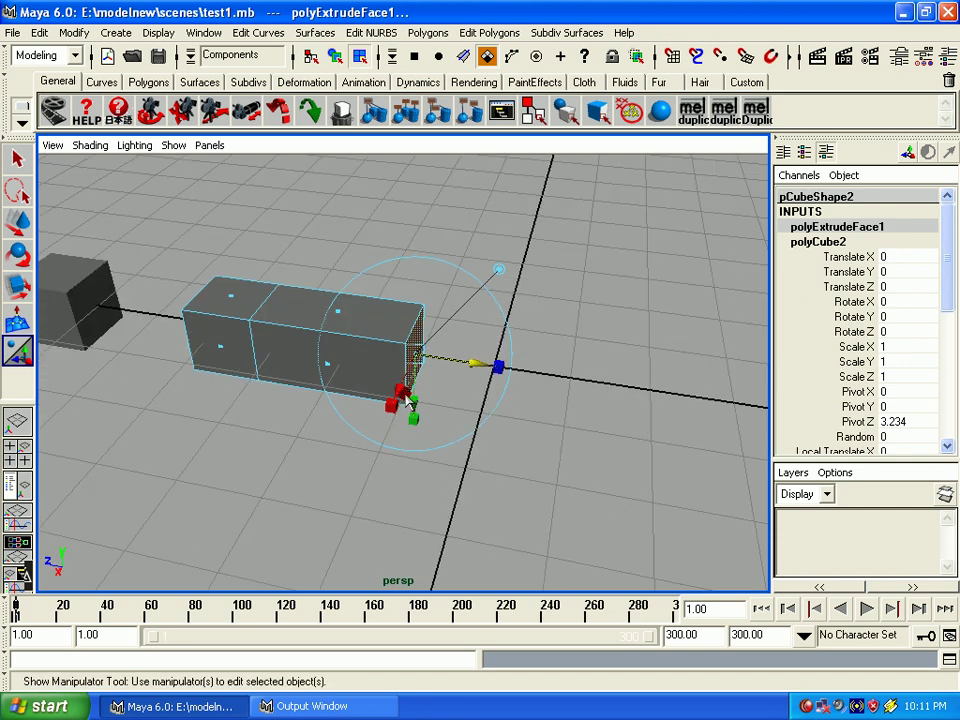
# Repeat Extrude Face three times with G, pulling each extrusion out to lengthen the box
pyautogui.press('g')
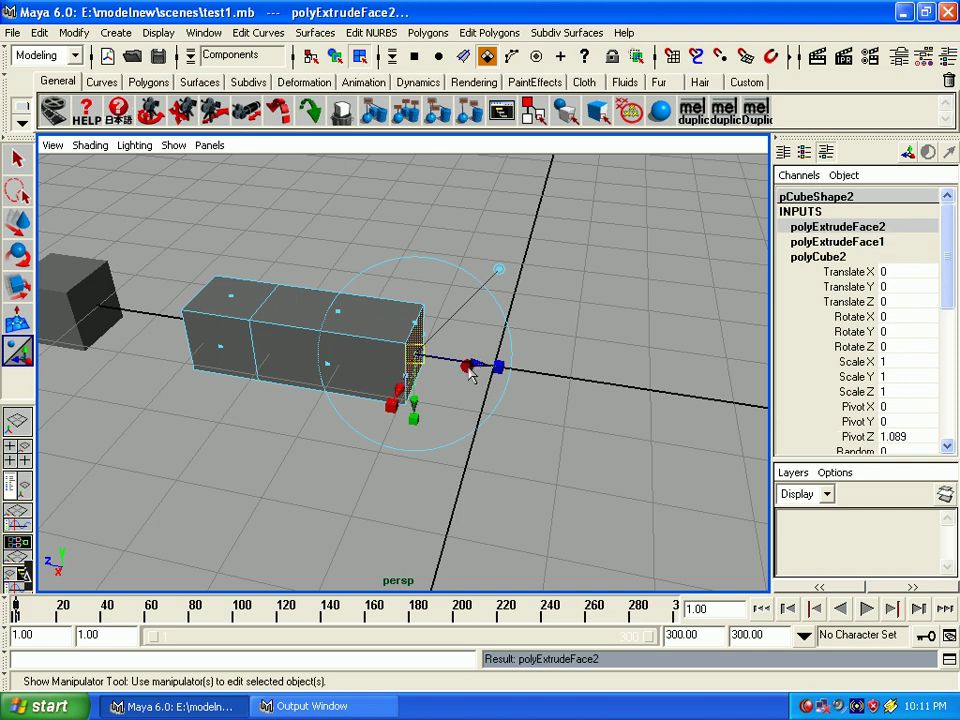
pyautogui.moveTo(497, 366)
pyautogui.mouseDown()
pyautogui.moveTo(478, 368)
pyautogui.moveTo(548, 378)
pyautogui.mouseUp()
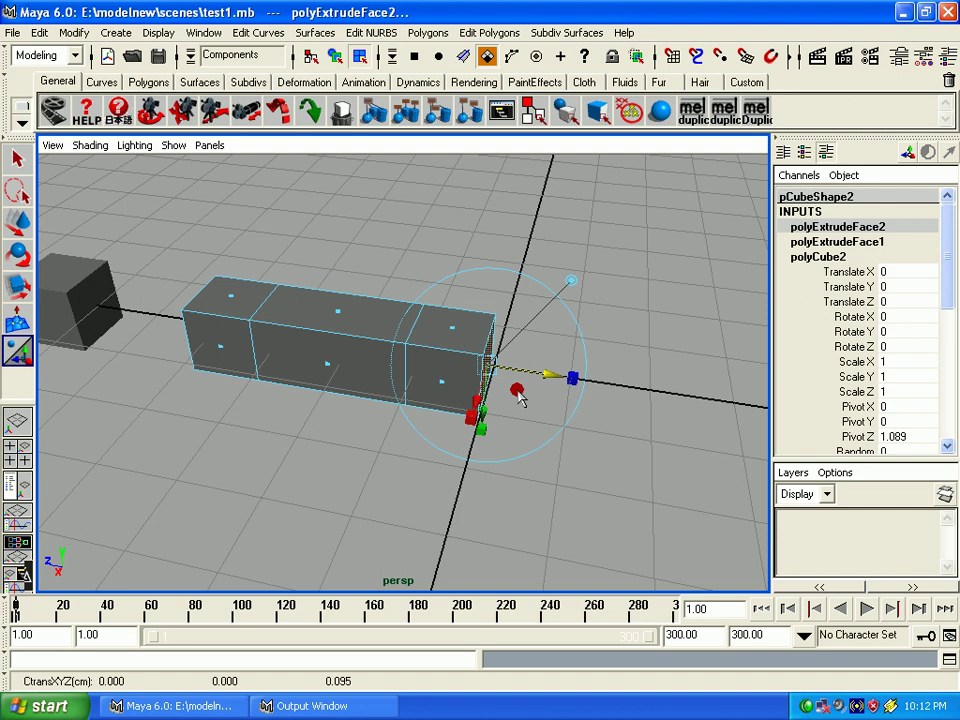
pyautogui.press('g')
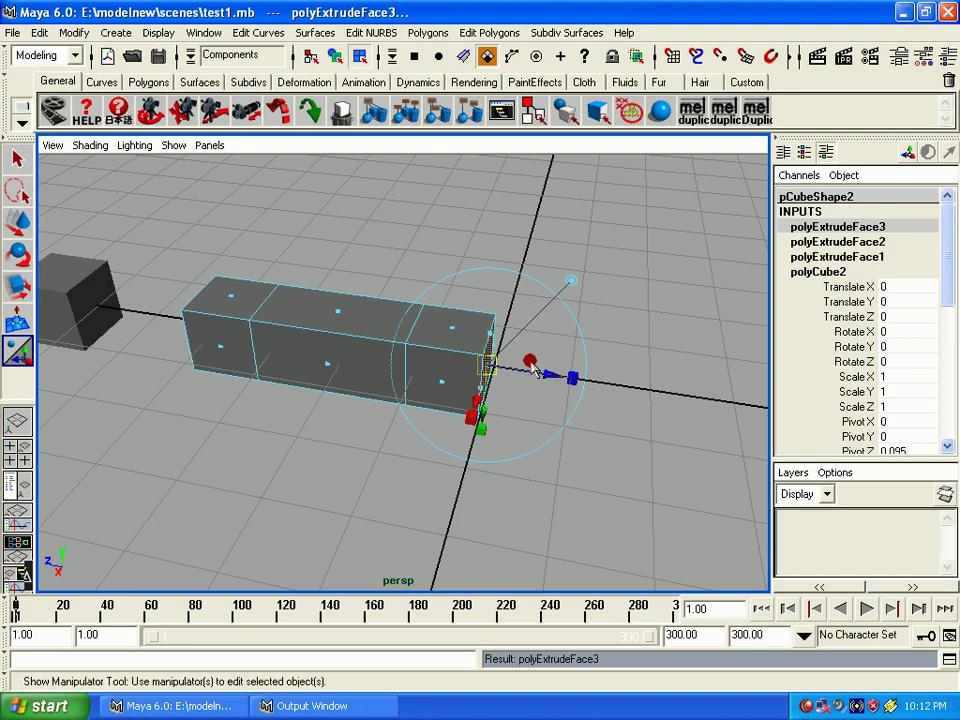
pyautogui.moveTo(524, 366)
pyautogui.mouseDown()
pyautogui.moveTo(554, 383)
pyautogui.moveTo(597, 383)
pyautogui.mouseUp()
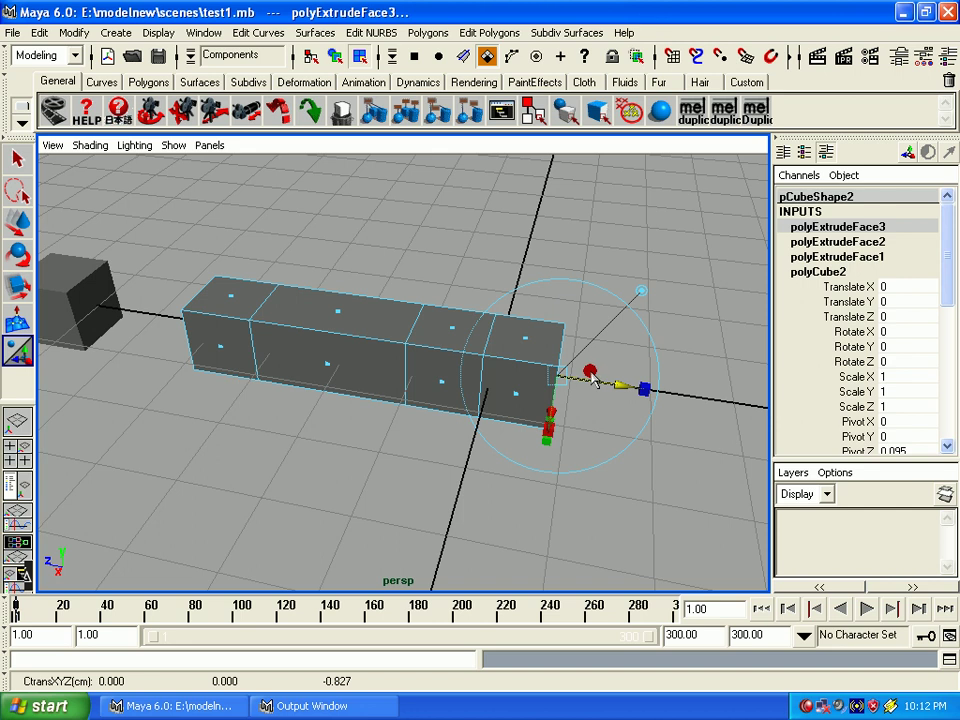
pyautogui.press('g')
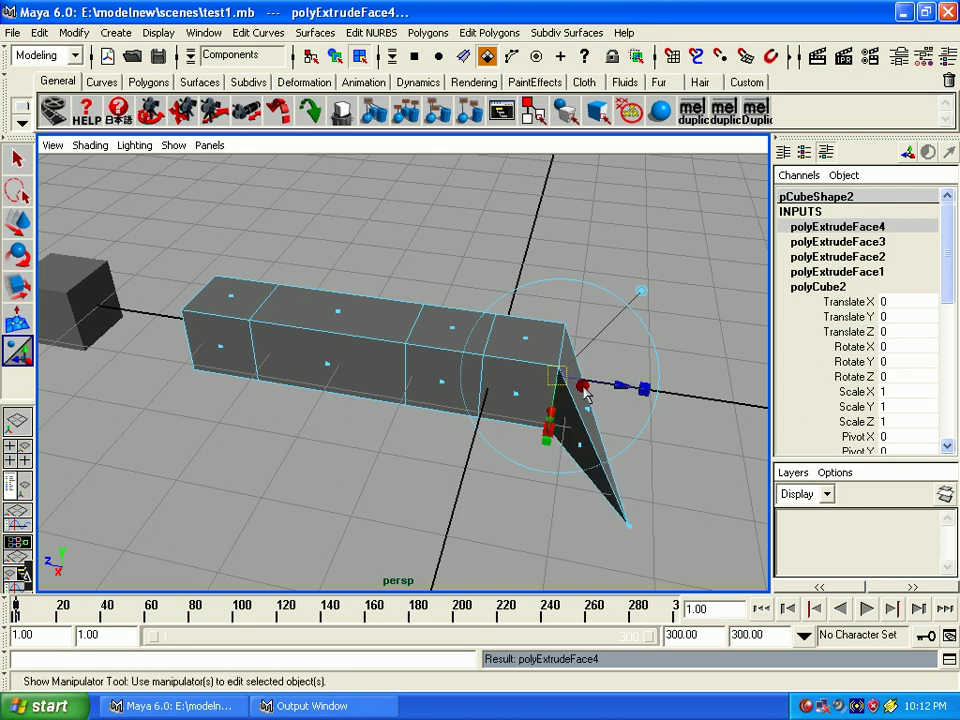
pyautogui.moveTo(548, 418)
pyautogui.keyDown('alt'); pyautogui.mouseDown()
pyautogui.moveTo(428, 368)
pyautogui.moveTo(378, 388)
pyautogui.mouseUp(); pyautogui.keyUp('alt')
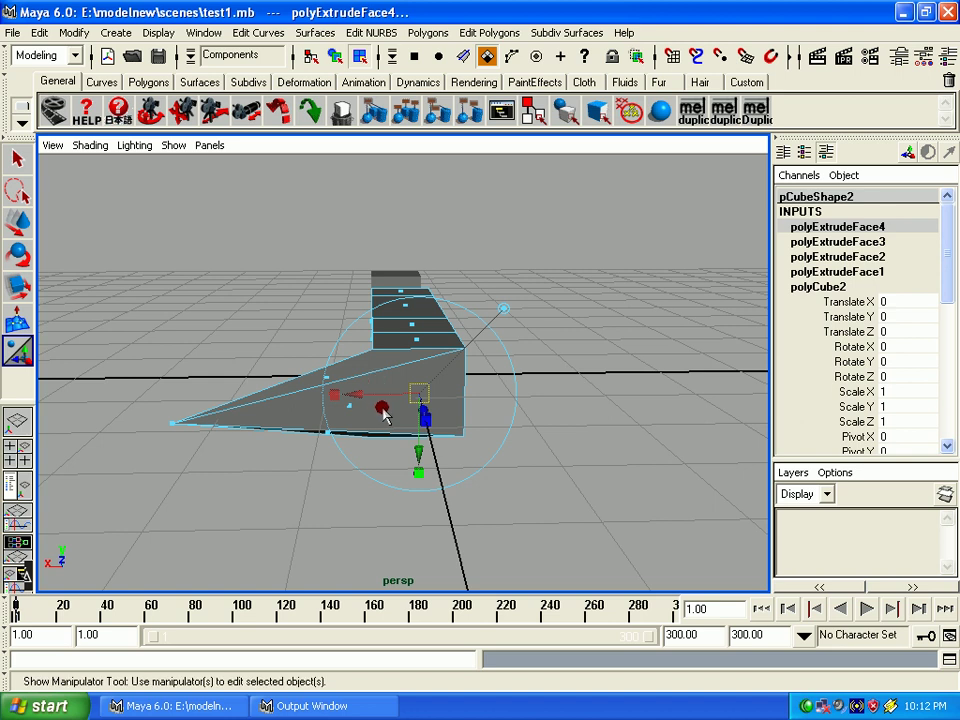
# Try redoing with Shift+Z, finding nothing left to redo
pyautogui.hotkey('shift', 'z')
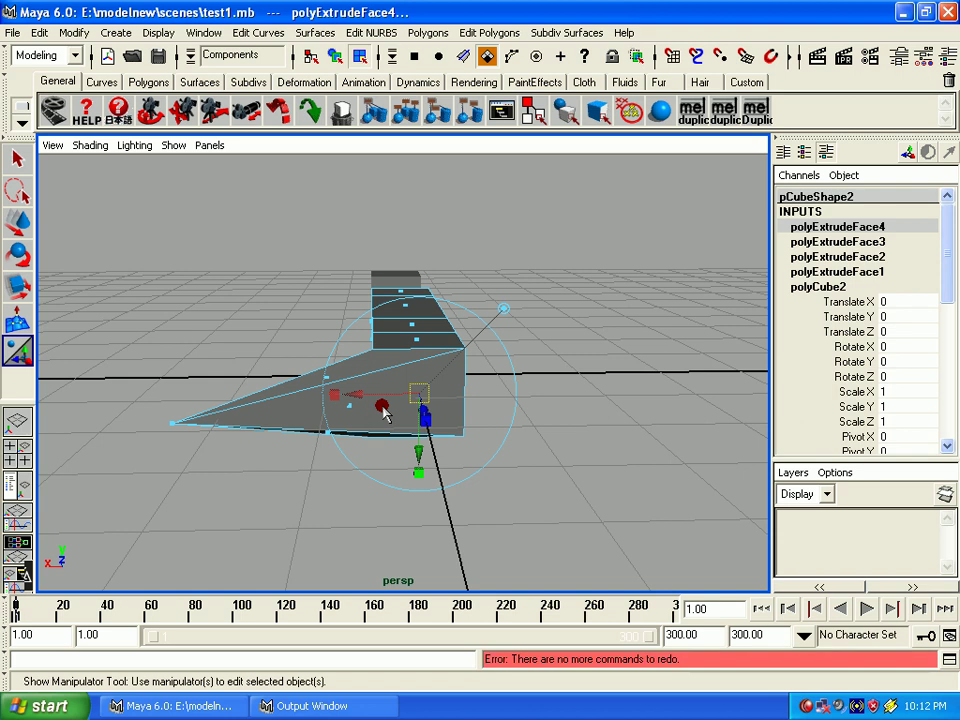
pyautogui.click(385, 413)
pyautogui.hotkey('shift', 'z')
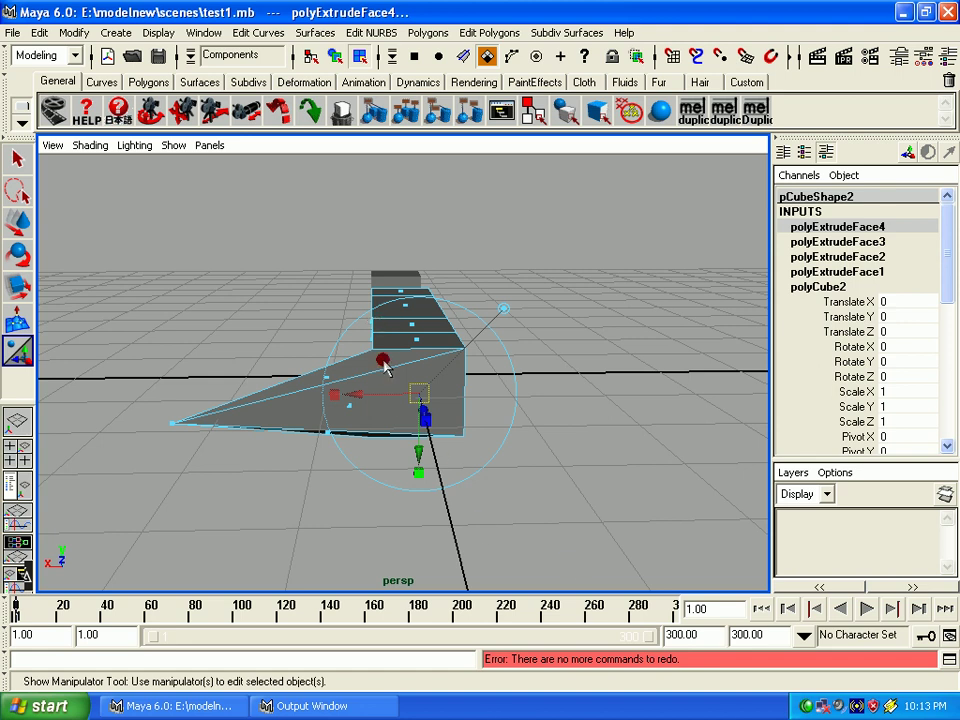
# Undo five times with Z, removing the face highlight and all four extrusions from pCube2
pyautogui.press('z')
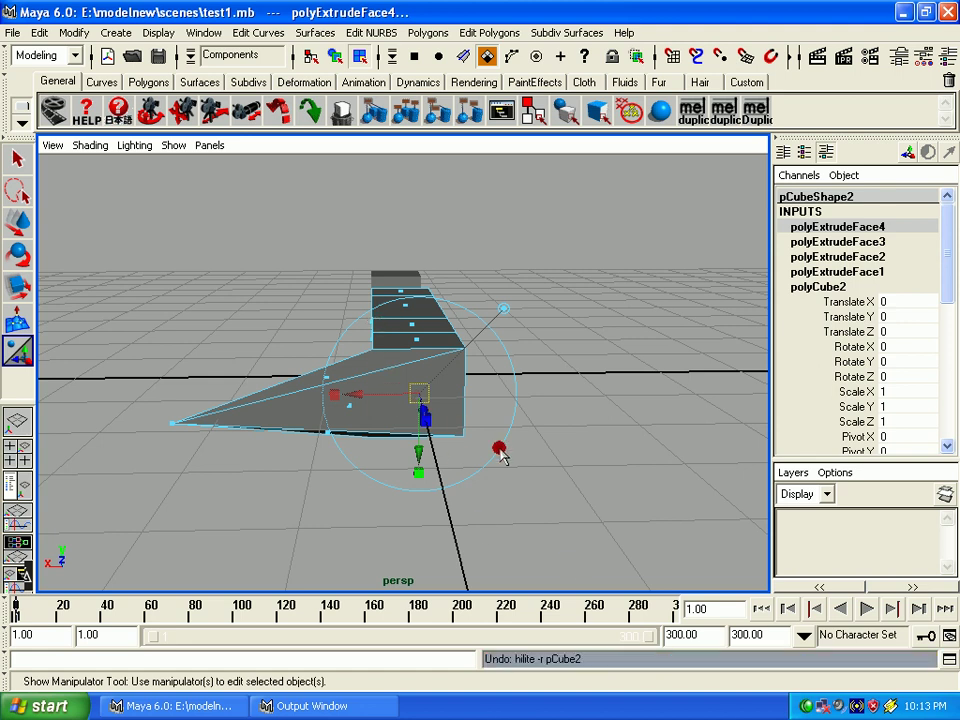
pyautogui.press('z')
pyautogui.keyDown('alt'); pyautogui.moveTo(500, 455); pyautogui.dragTo(533, 468); pyautogui.keyUp('alt')
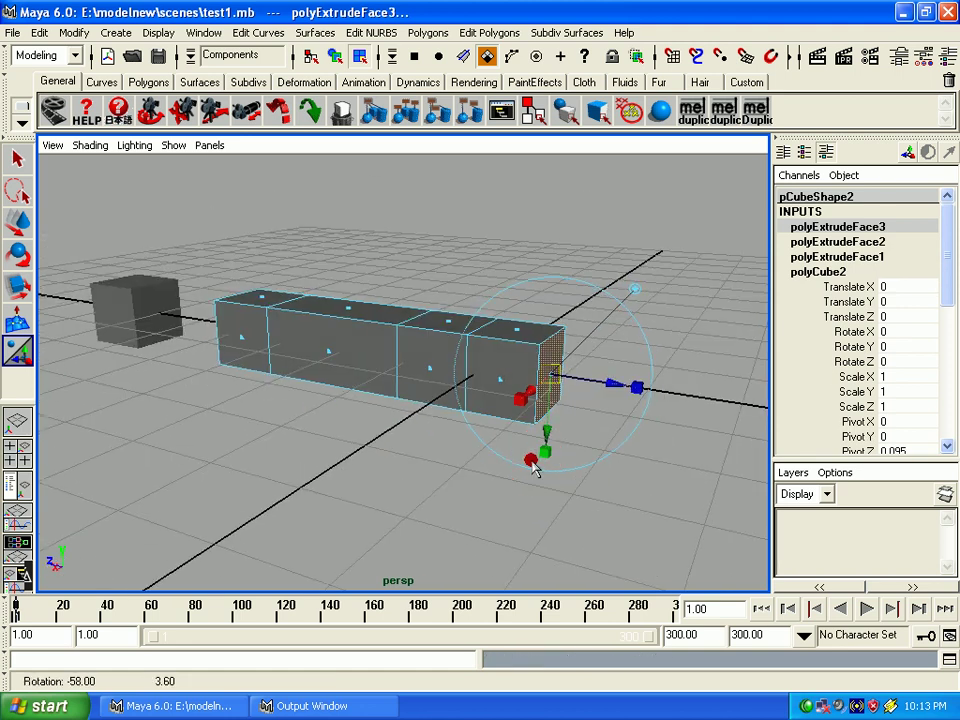
pyautogui.press('z')
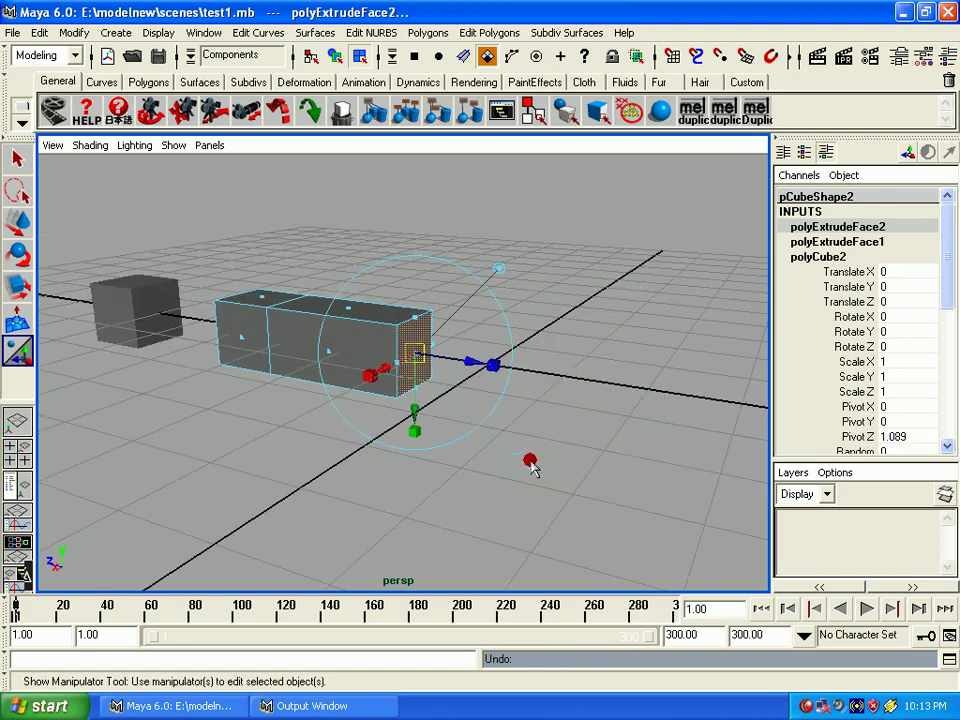
pyautogui.press('z')
pyautogui.press('z')
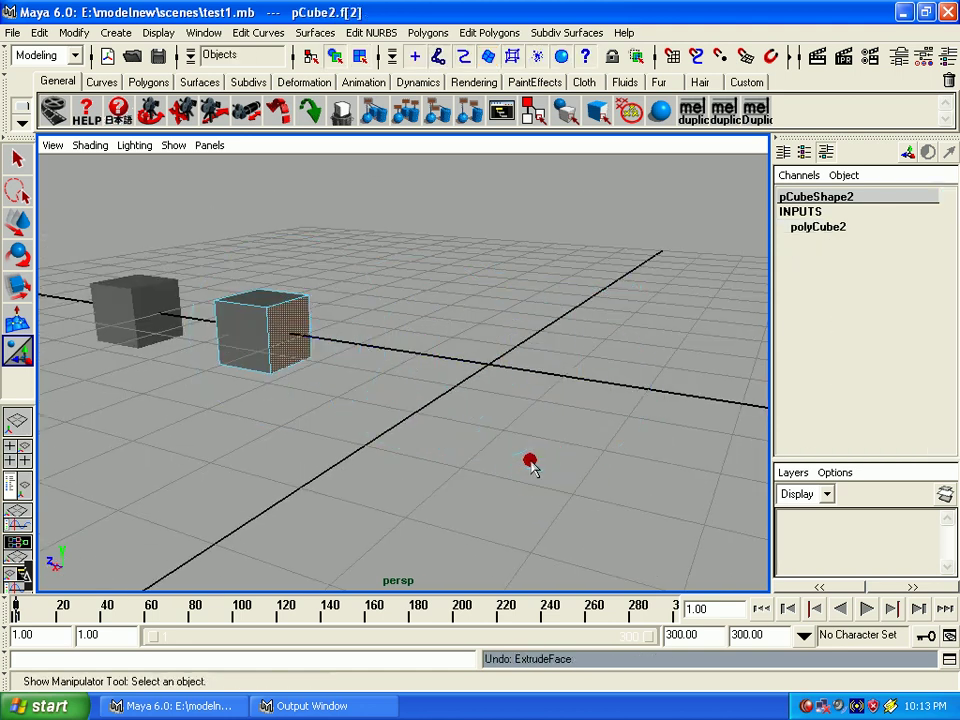
pyautogui.press('z')
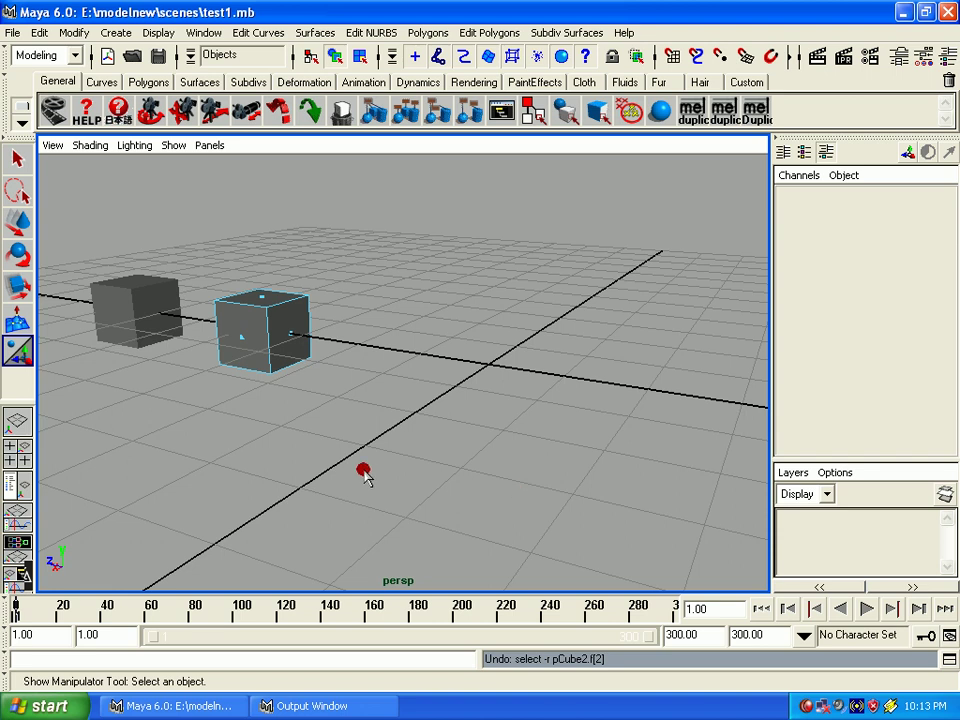
# Select a face of pCube2 and rerun Sphere, Cylinder and Cube from Edit > Recent Commands, then close it
pyautogui.click(305, 342)
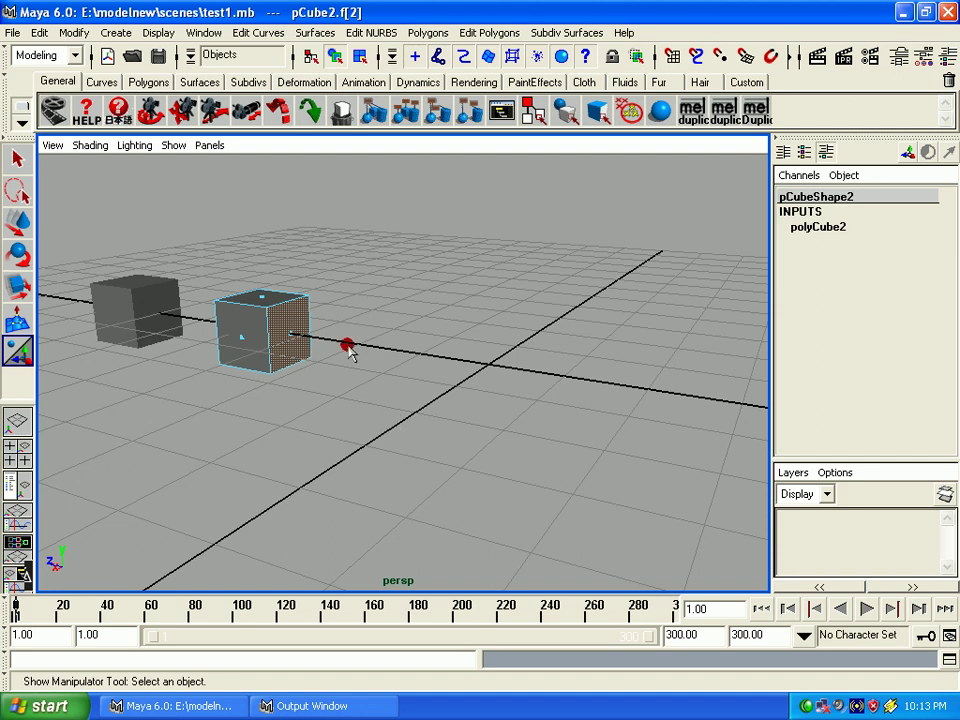
pyautogui.click(37, 32)
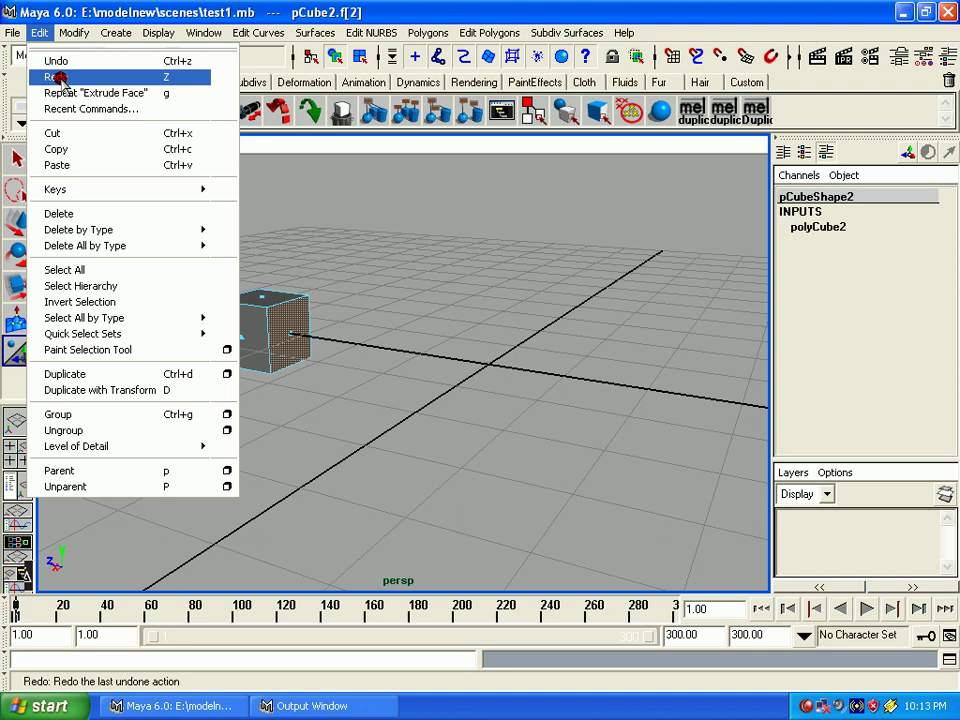
pyautogui.click(88, 110)
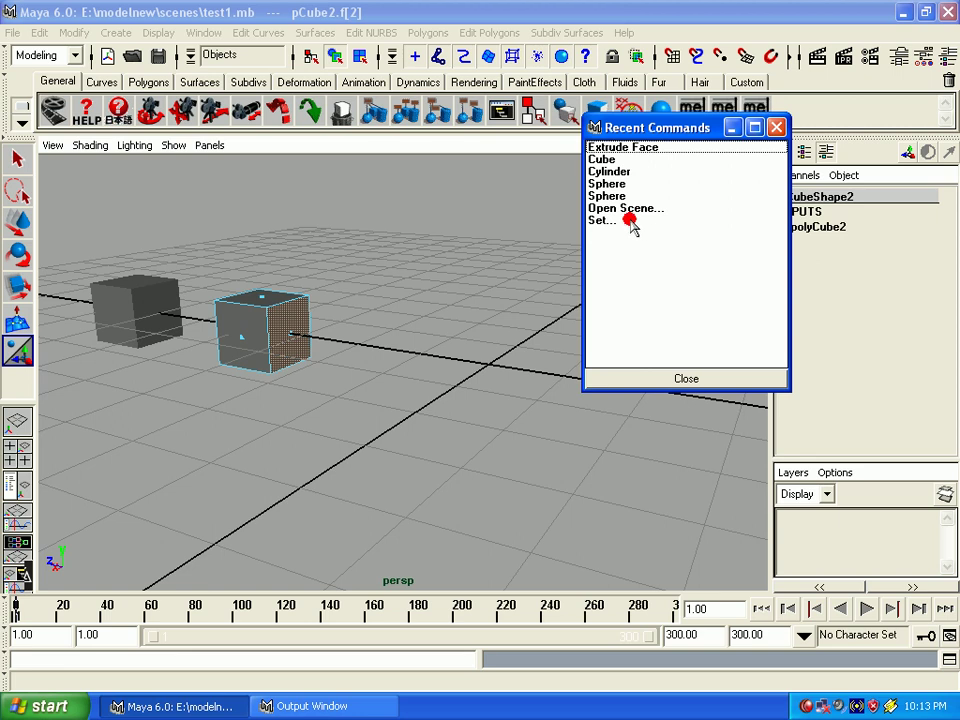
pyautogui.doubleClick(610, 196)
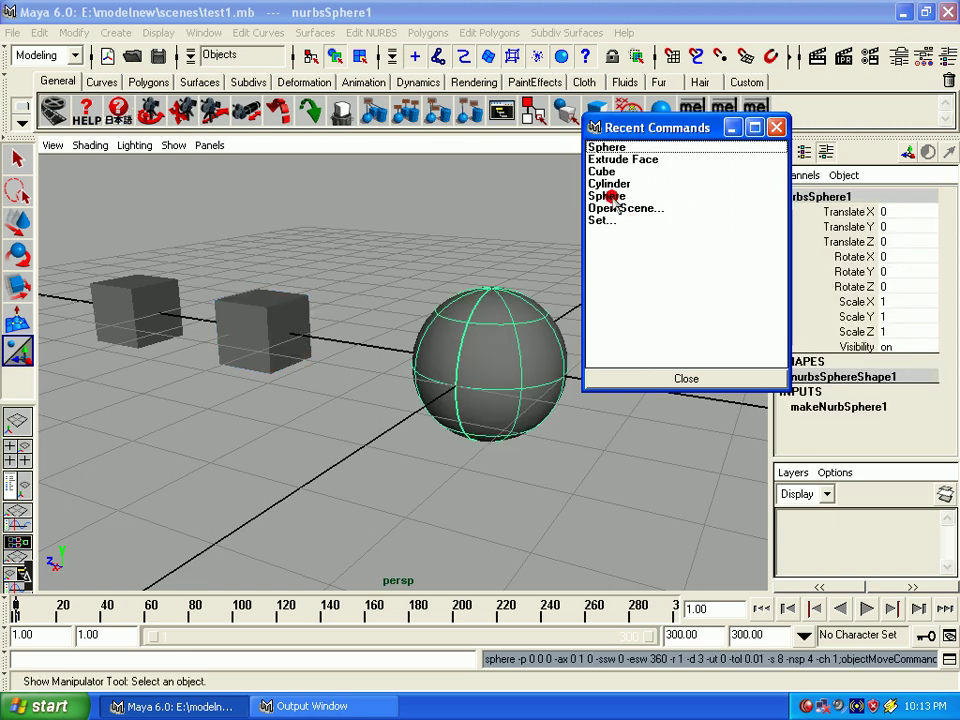
pyautogui.doubleClick(610, 184)
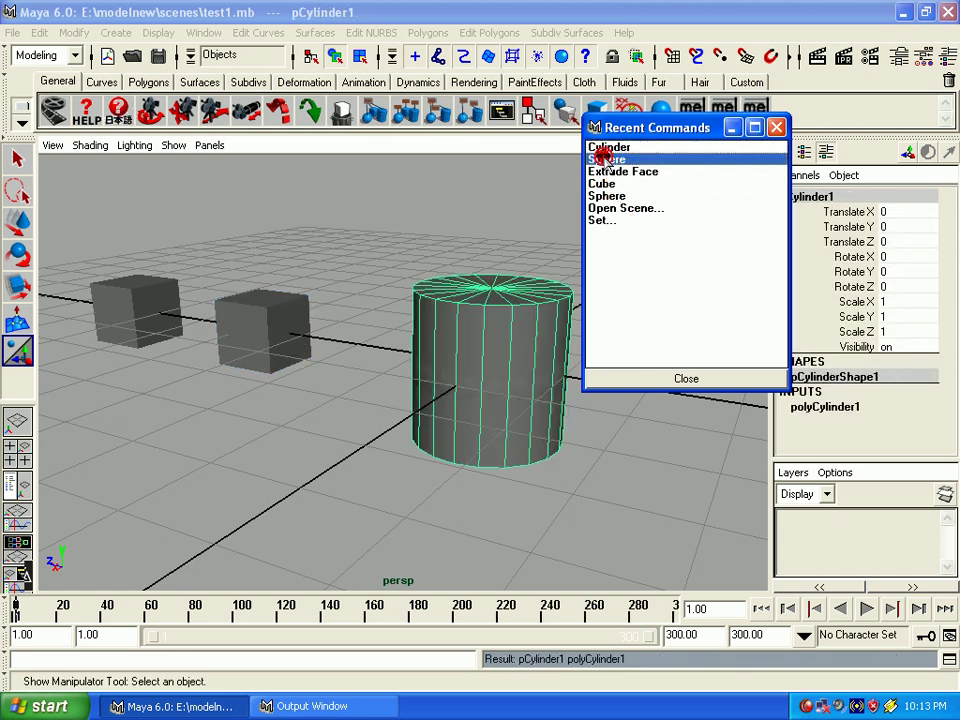
pyautogui.doubleClick(603, 159)
pyautogui.doubleClick(603, 148)
pyautogui.doubleClick(606, 172)
pyautogui.doubleClick(607, 184)
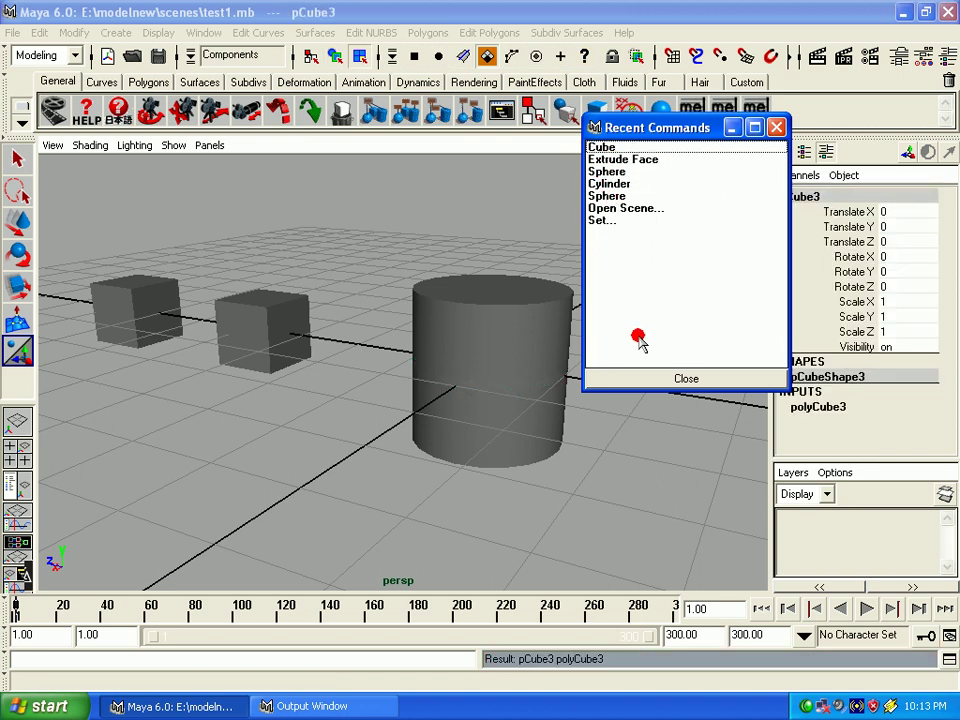
pyautogui.click(650, 380)
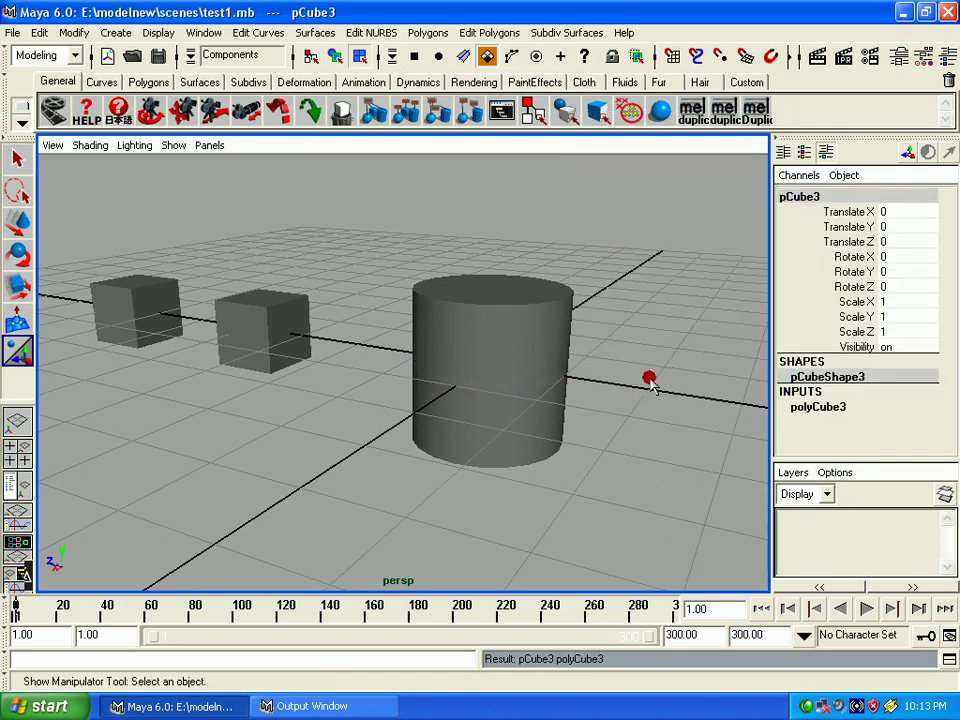
pyautogui.click(334, 60)
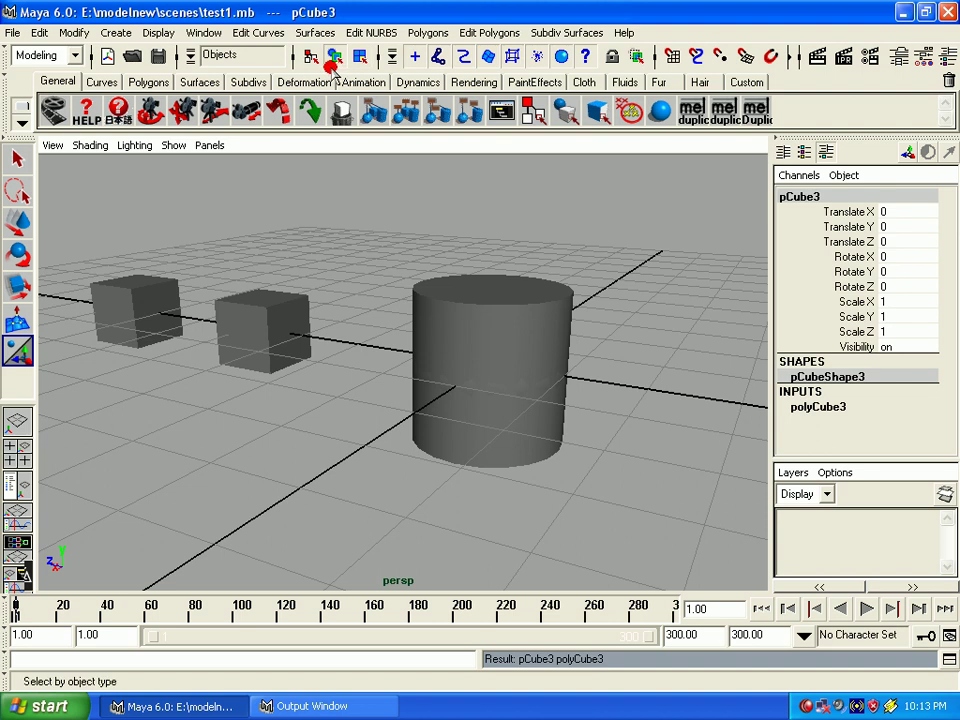
# Select the cylinder at the origin and remove it with Edit > Cut
pyautogui.click(38, 32)
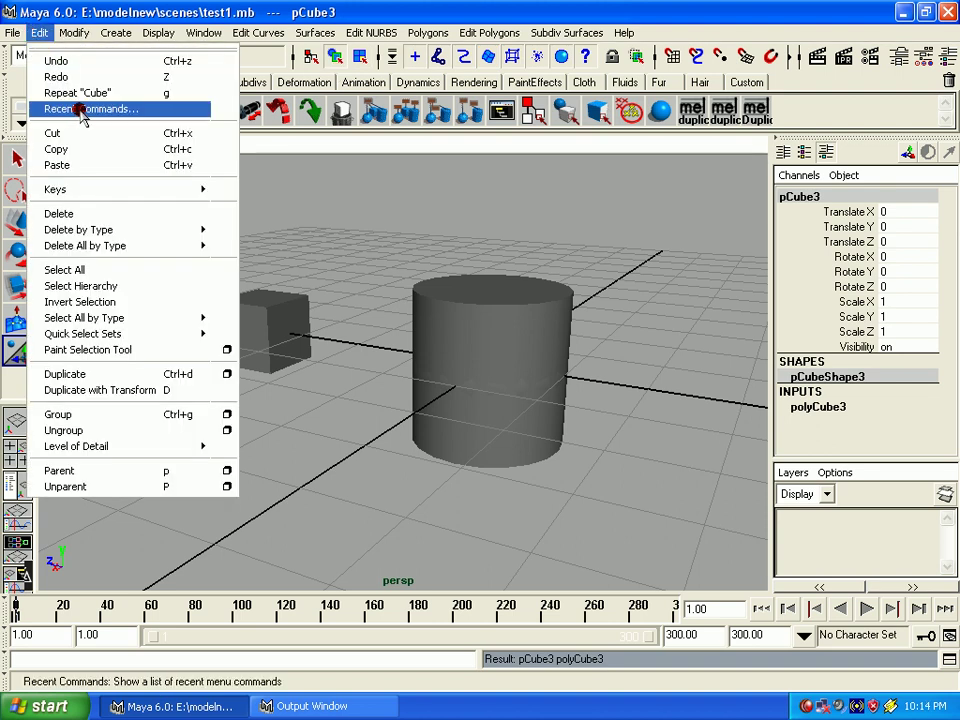
pyautogui.click(518, 226)
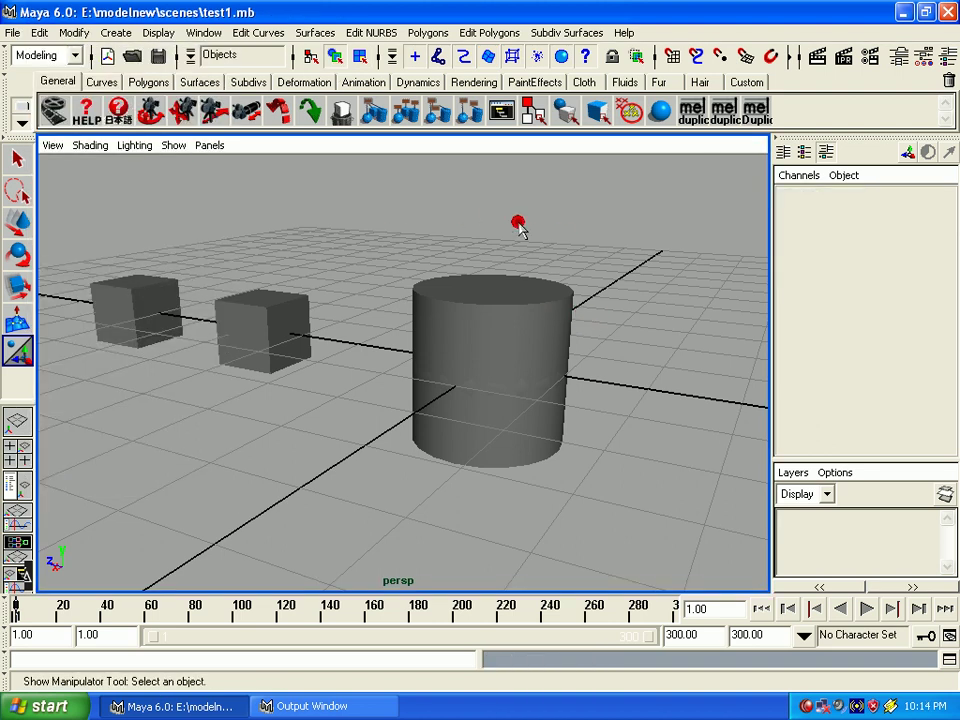
pyautogui.hotkey('ctrl', 'z')
pyautogui.click(63, 33)
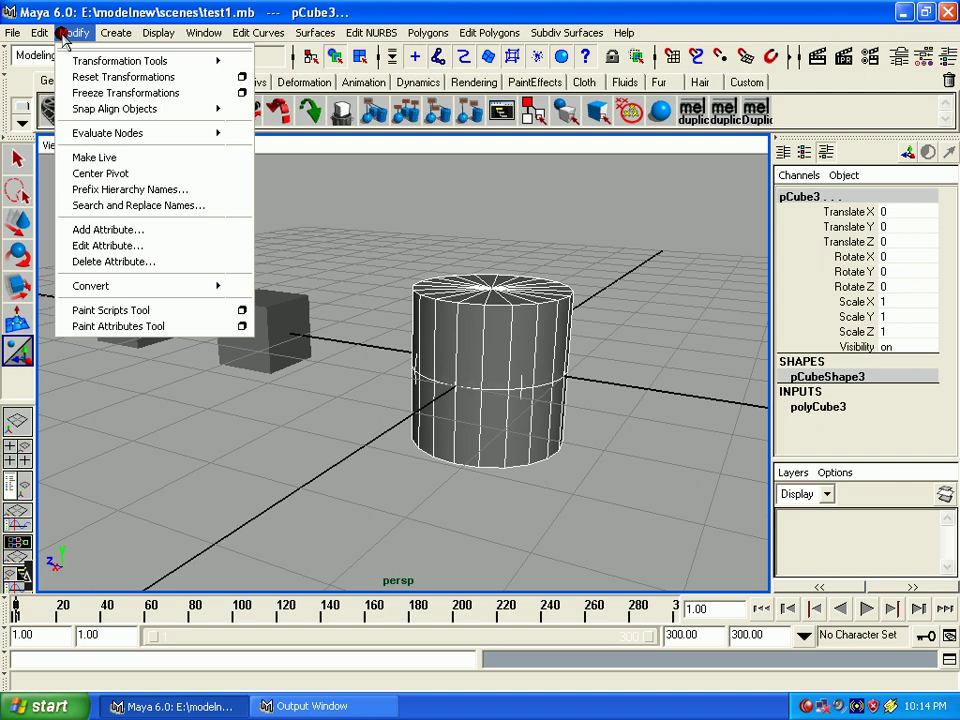
pyautogui.moveTo(39, 33)
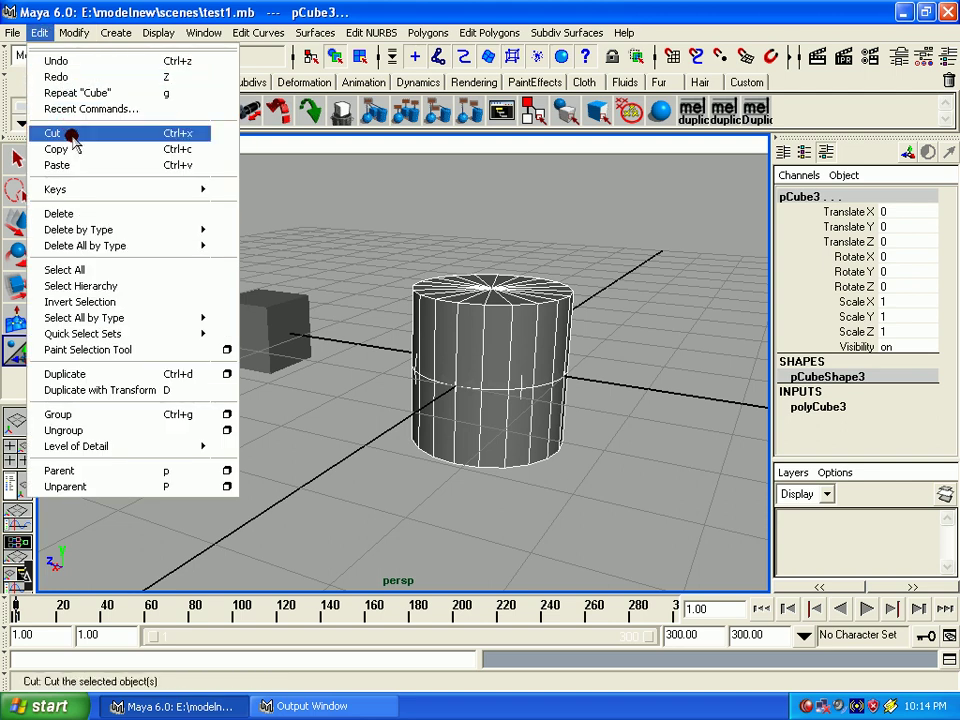
pyautogui.click(74, 141)
pyautogui.click(38, 33)
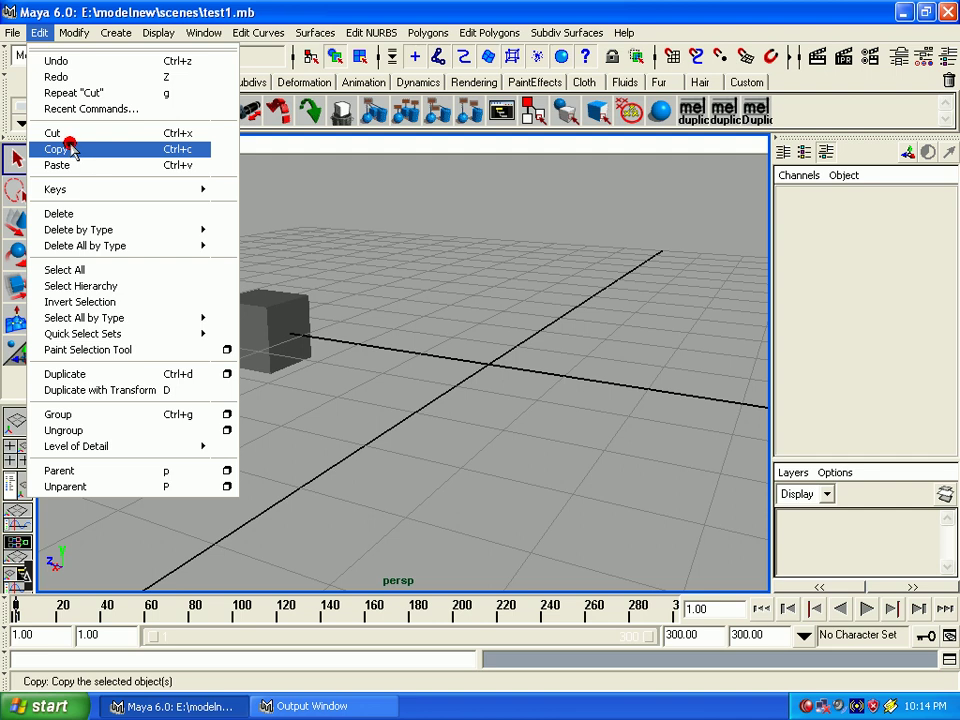
pyautogui.click(72, 148)
# Copy the middle cube, paste a duplicate, and nudge it slightly along Z
pyautogui.moveTo(195, 270); pyautogui.dragTo(317, 418)
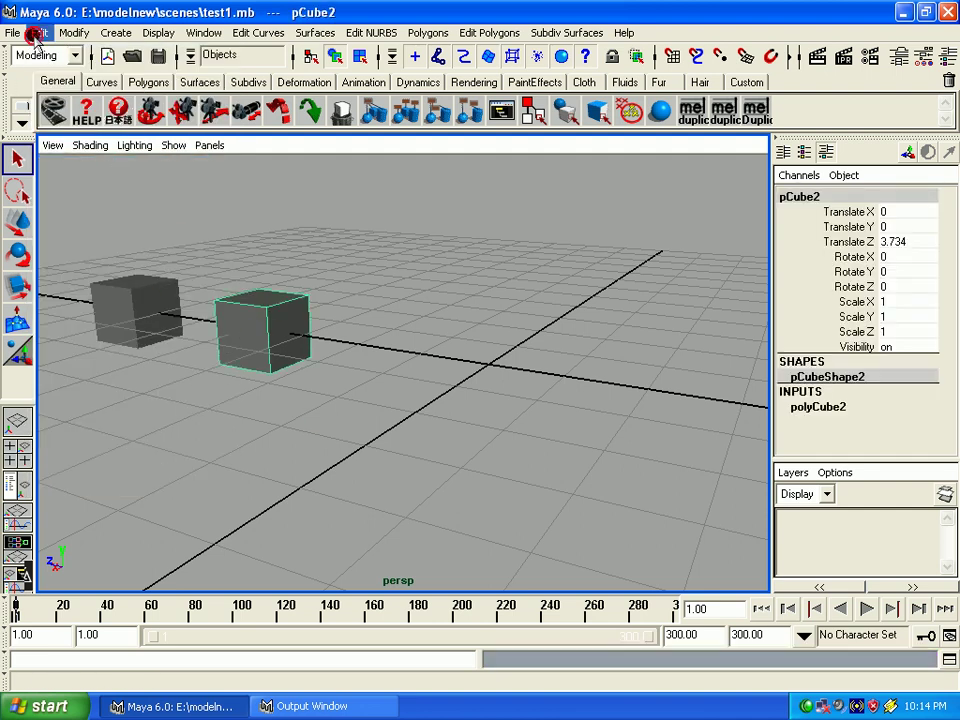
pyautogui.click(36, 34)
pyautogui.click(58, 150)
pyautogui.click(38, 34)
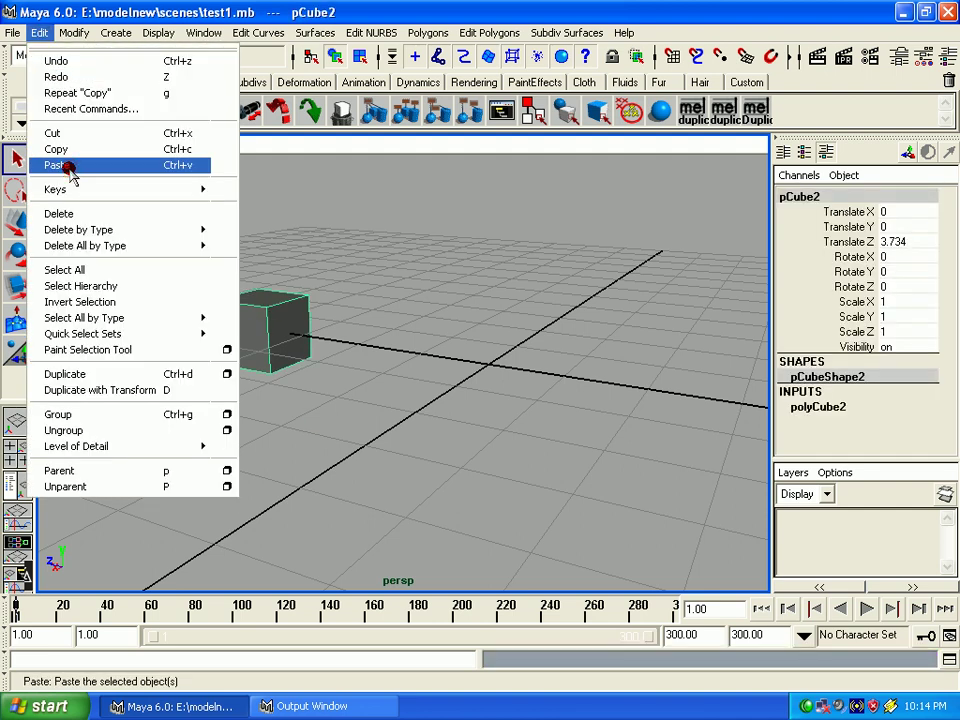
pyautogui.click(68, 165)
pyautogui.press('w')
pyautogui.moveTo(262, 330)
pyautogui.mouseDown()
pyautogui.moveTo(245, 330)
pyautogui.moveTo(393, 393)
pyautogui.mouseUp()
# Select the original middle cube, pCube2, and remove it with Edit > Cut
pyautogui.moveTo(315, 373)
pyautogui.keyDown('alt'); pyautogui.mouseDown()
pyautogui.moveTo(349, 390)
pyautogui.moveTo(303, 374)
pyautogui.mouseUp(); pyautogui.keyUp('alt')
pyautogui.moveTo(303, 372)
pyautogui.keyDown('alt'); pyautogui.mouseDown(button='right')
pyautogui.moveTo(300, 433)
pyautogui.moveTo(242, 388)
pyautogui.mouseUp(button='right'); pyautogui.keyUp('alt')
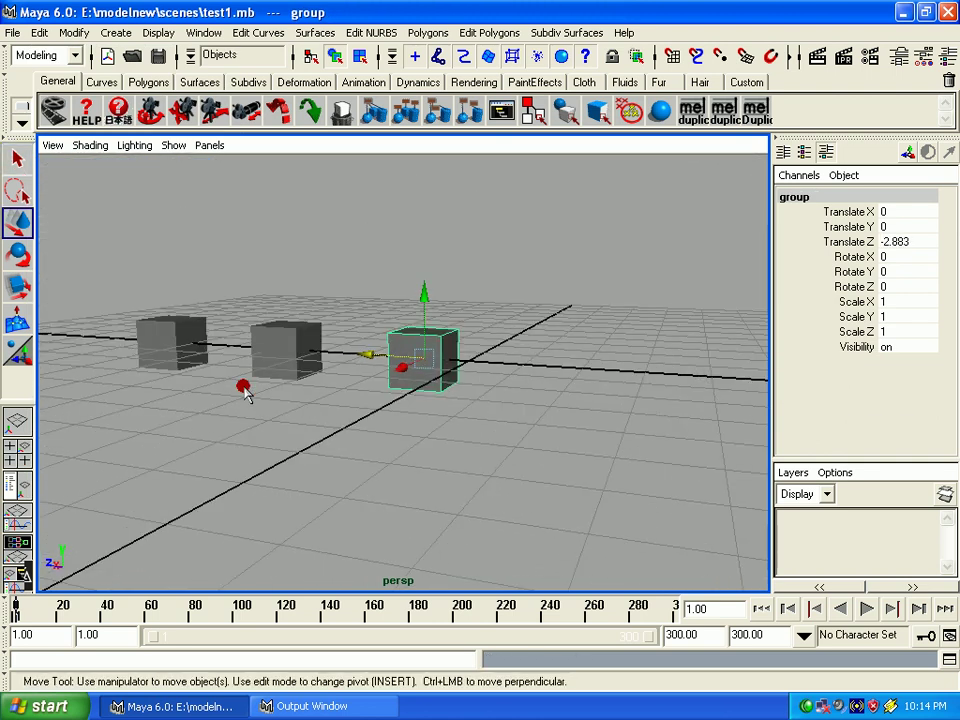
pyautogui.keyDown('alt'); pyautogui.moveTo(242, 388); pyautogui.dragTo(274, 403, button='middle'); pyautogui.keyUp('alt')
pyautogui.keyDown('alt'); pyautogui.moveTo(274, 403); pyautogui.dragTo(311, 358); pyautogui.keyUp('alt')
pyautogui.click(311, 358)
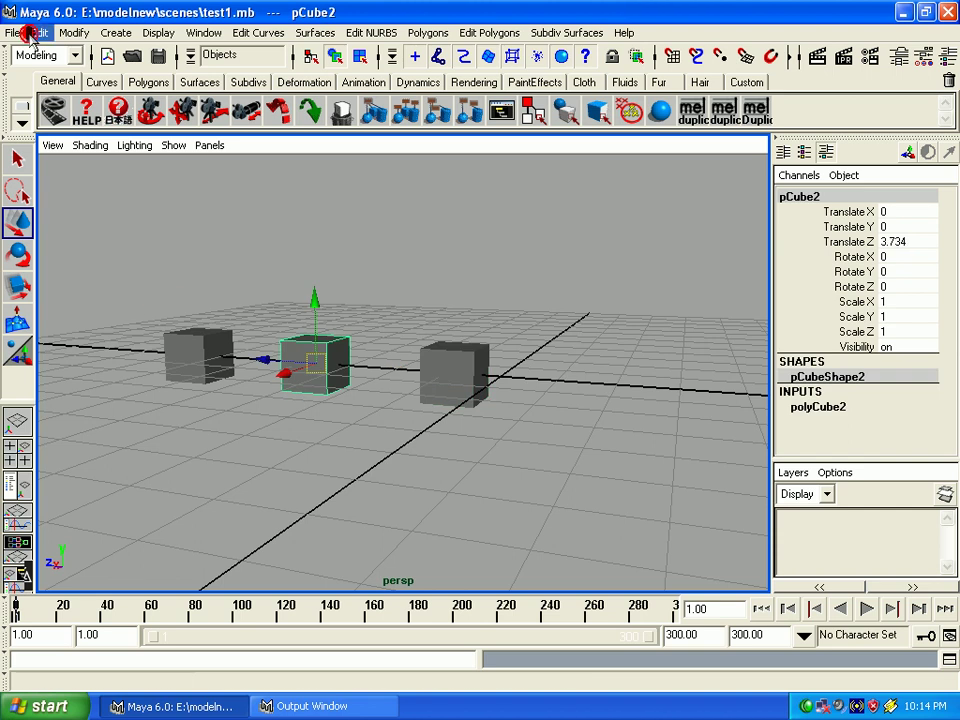
pyautogui.click(39, 32)
pyautogui.click(50, 133)
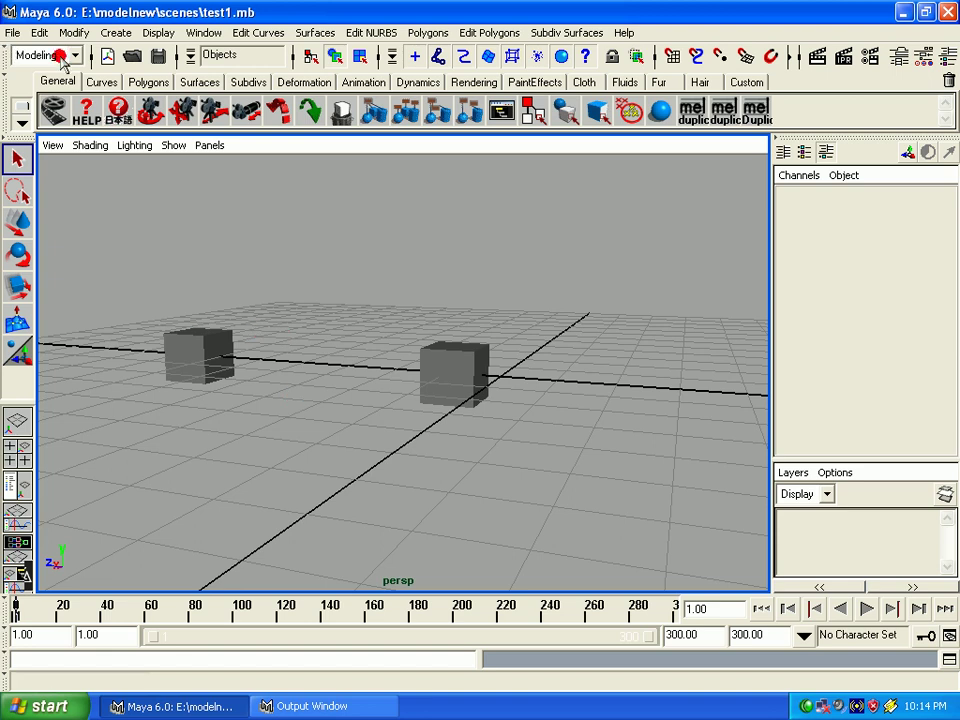
pyautogui.click(40, 33)
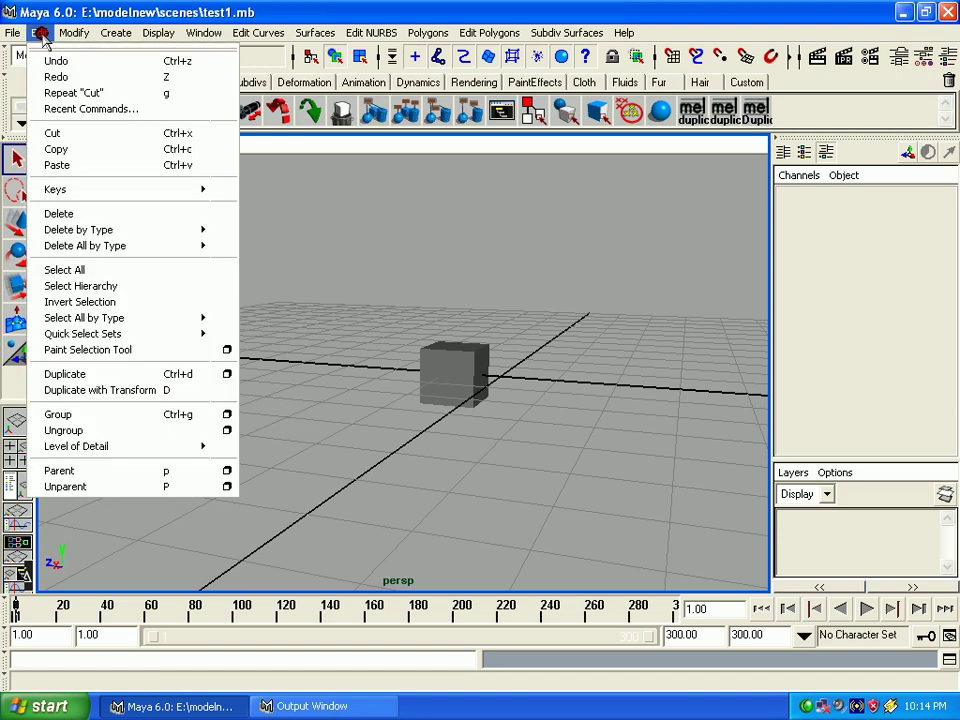
# Paste the cut cube back between the other two, then clear the selection
pyautogui.click(98, 170)
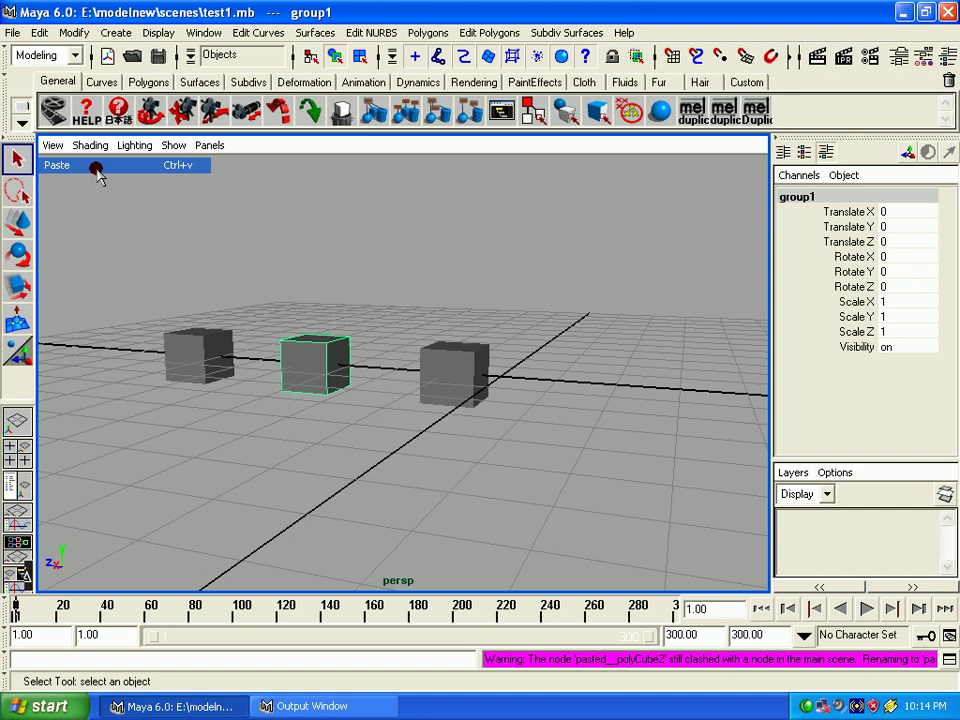
pyautogui.click(119, 210)
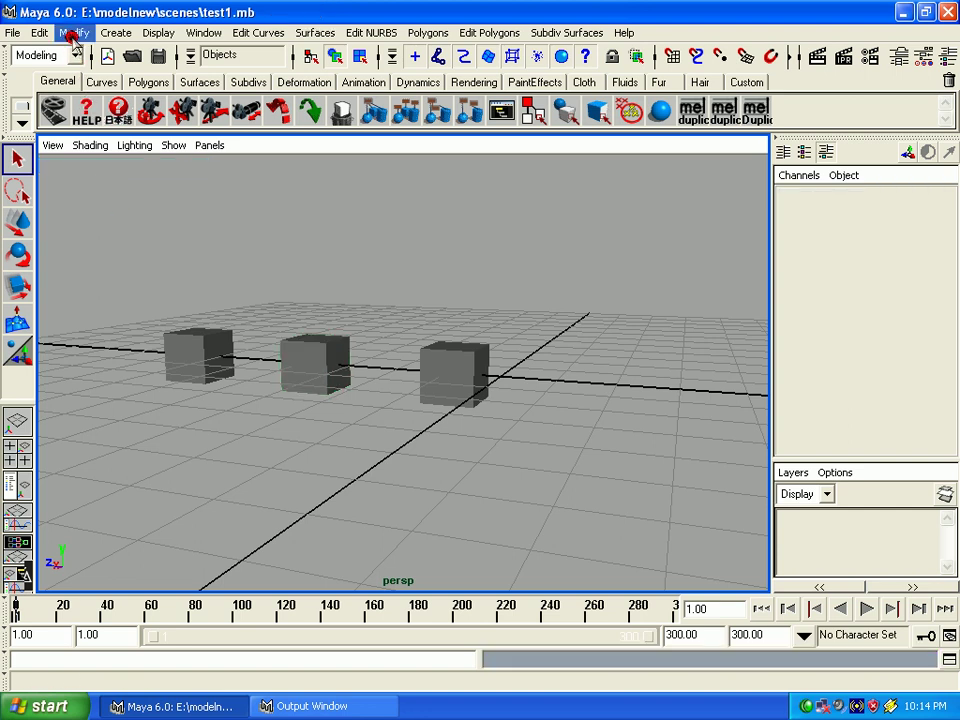
pyautogui.click(73, 33)
pyautogui.click(73, 33)
# Try Edit > Delete with nothing selected, then marquee-select the left and middle cubes
pyautogui.click(41, 32)
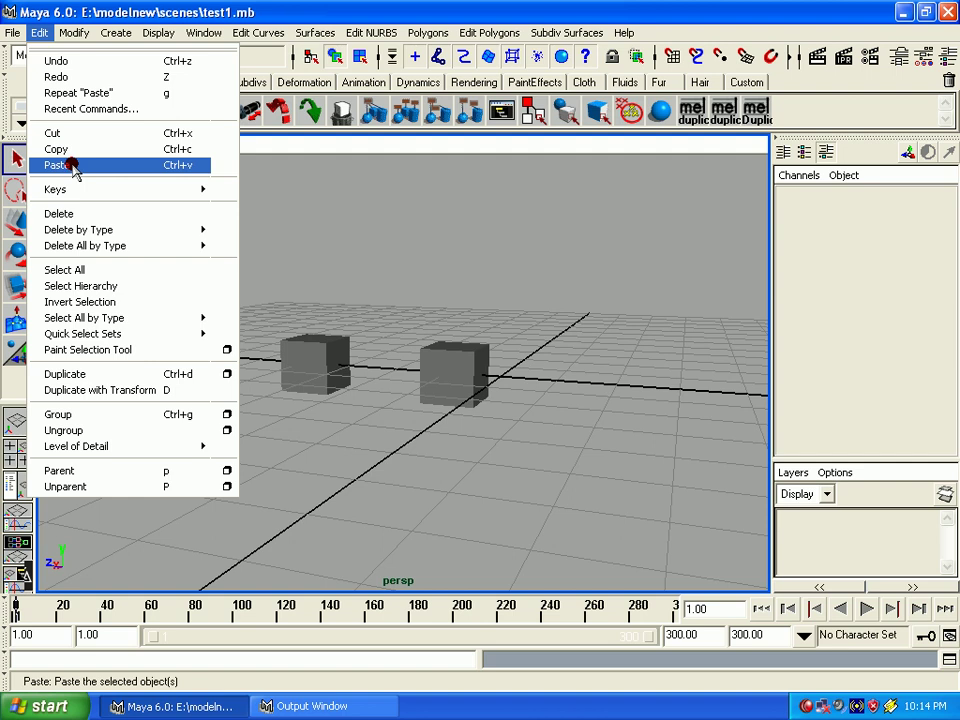
pyautogui.click(119, 218)
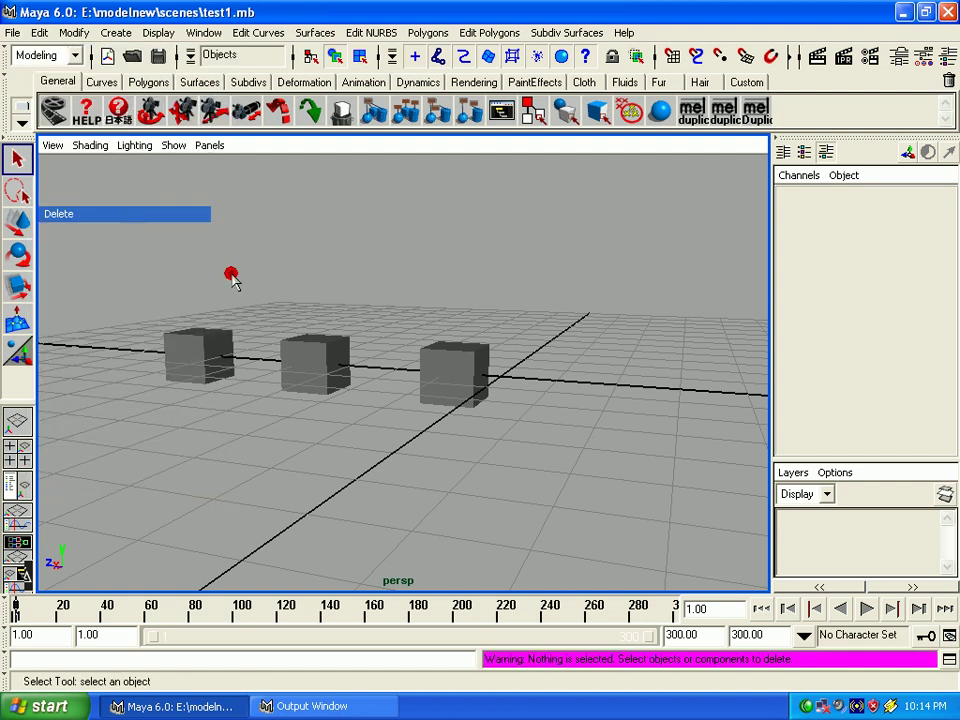
pyautogui.moveTo(229, 272); pyautogui.dragTo(347, 439)
# Browse Edit > Delete by Type without choosing, then marquee-select all three cubes
pyautogui.click(40, 32)
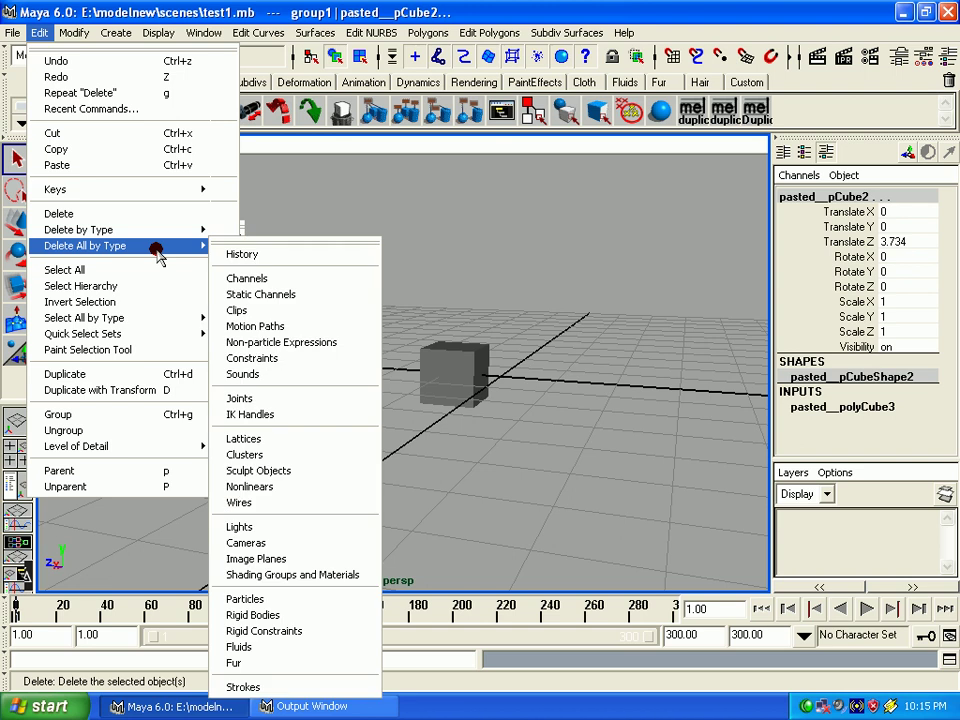
pyautogui.moveTo(80, 230)
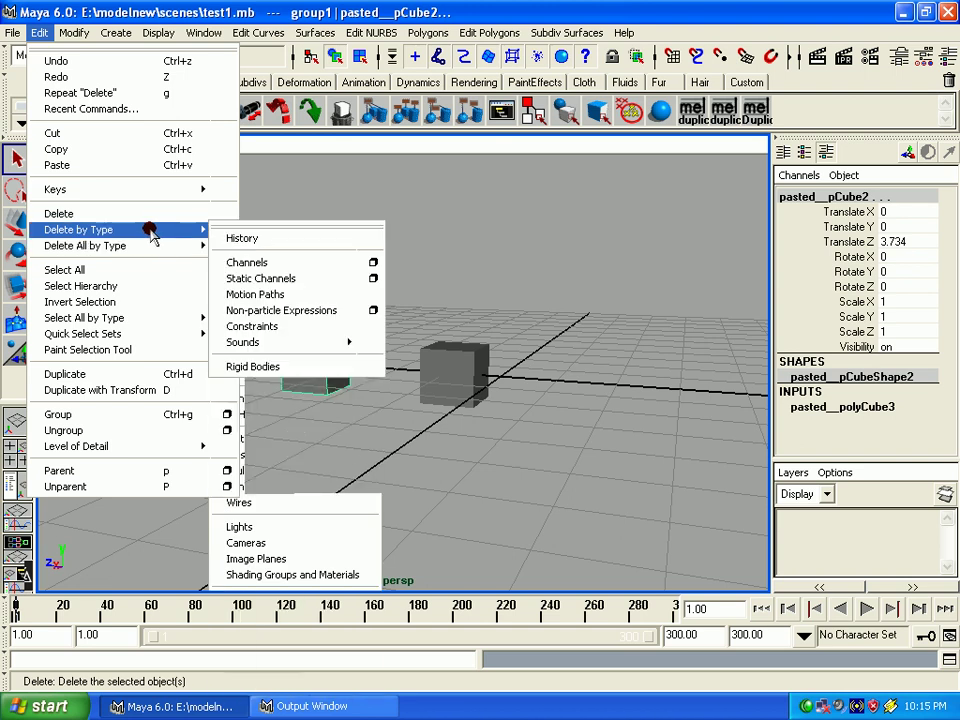
pyautogui.click(616, 451)
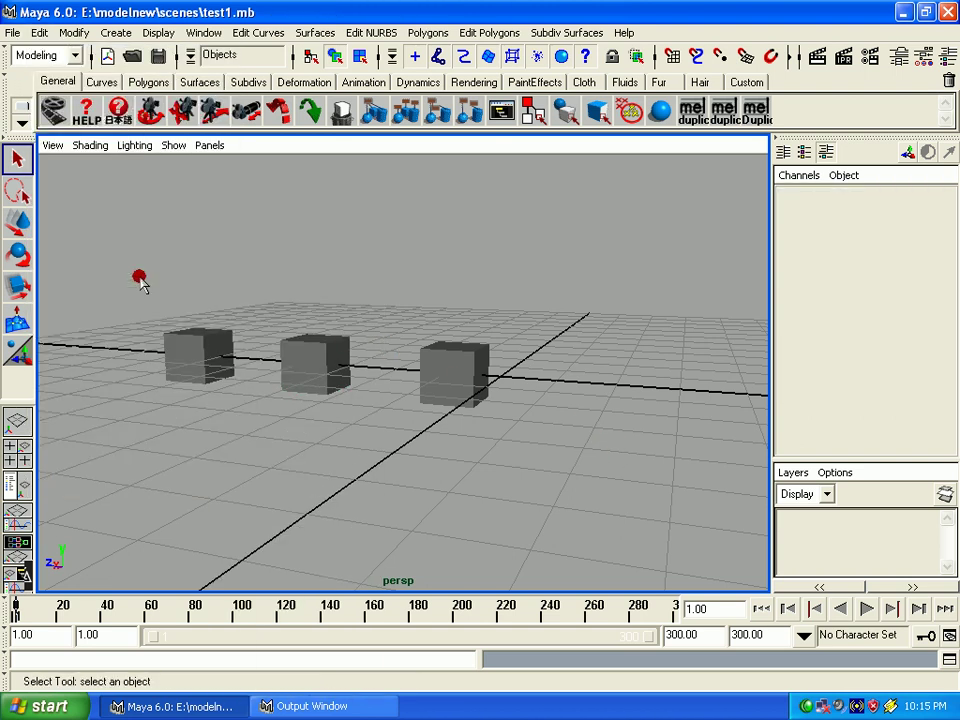
pyautogui.moveTo(98, 267); pyautogui.dragTo(423, 440)
# Delete the three selected cubes, leaving an empty grid
pyautogui.press('Delete')
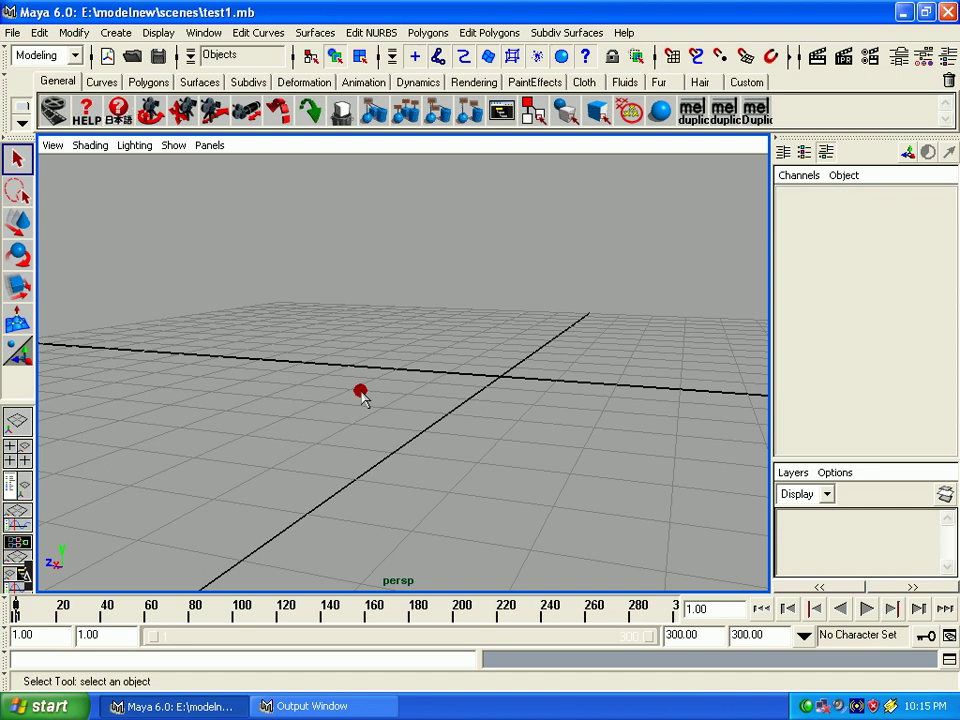
pyautogui.moveTo(258, 215)
pyautogui.keyDown('alt'); pyautogui.mouseDown()
pyautogui.moveTo(283, 381)
pyautogui.moveTo(394, 386)
pyautogui.mouseUp(); pyautogui.keyUp('alt')
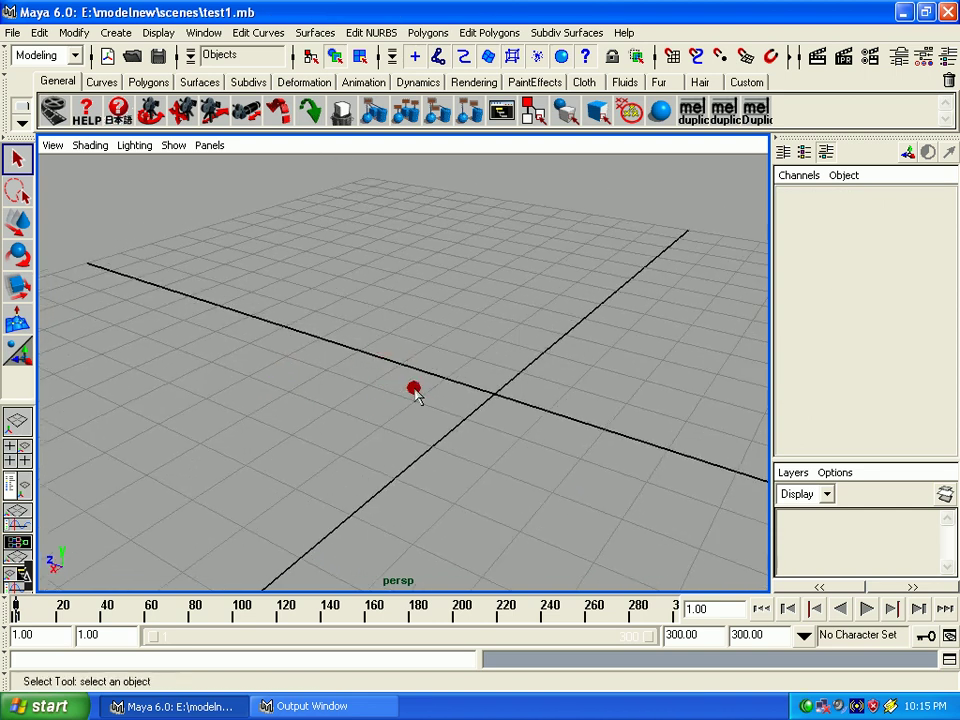
pyautogui.keyDown('alt'); pyautogui.moveTo(416, 392); pyautogui.dragTo(300, 300, button='right'); pyautogui.keyUp('alt')
# Create a new polygon cube at the origin and frame it closely in the view
pyautogui.click(116, 32)
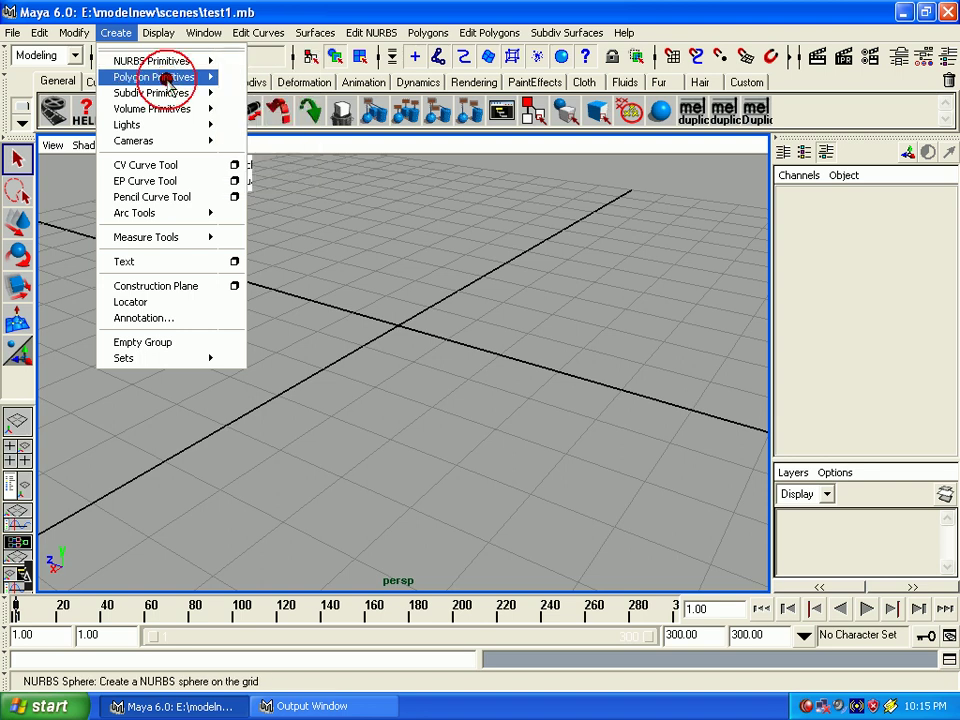
pyautogui.moveTo(155, 77)
pyautogui.click(263, 101)
pyautogui.keyDown('alt'); pyautogui.moveTo(285, 203); pyautogui.dragTo(398, 364); pyautogui.keyUp('alt')
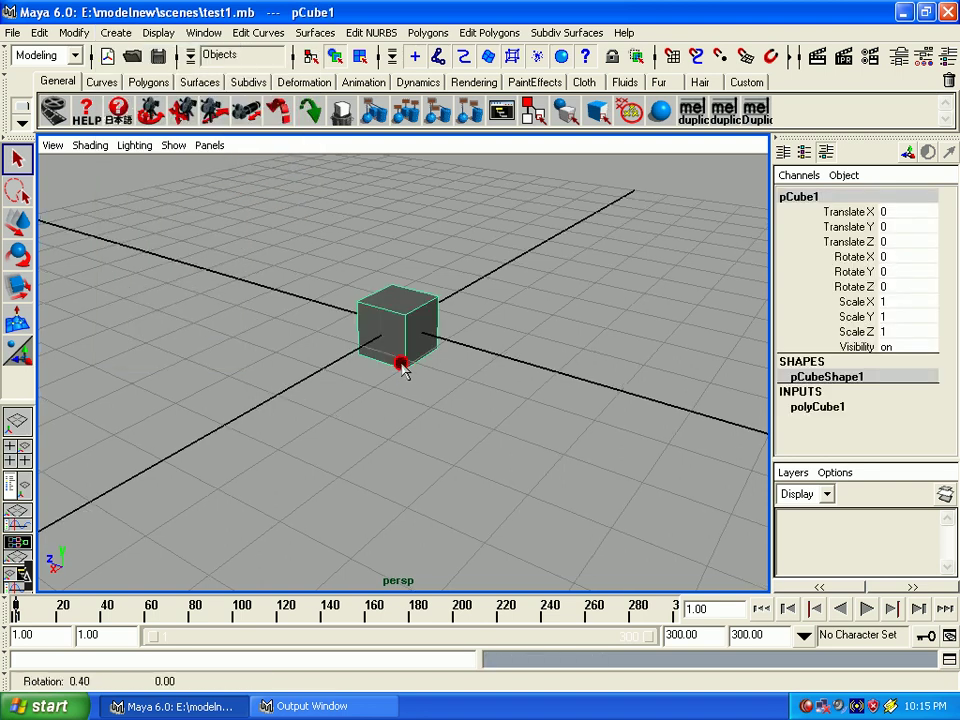
pyautogui.keyDown('alt'); pyautogui.moveTo(398, 364); pyautogui.dragTo(405, 386, button='right'); pyautogui.keyUp('alt')
pyautogui.moveTo(380, 342)
pyautogui.keyDown('alt'); pyautogui.mouseDown(button='right')
pyautogui.moveTo(371, 336)
pyautogui.moveTo(381, 358)
pyautogui.moveTo(372, 332)
pyautogui.mouseUp(button='right'); pyautogui.keyUp('alt')
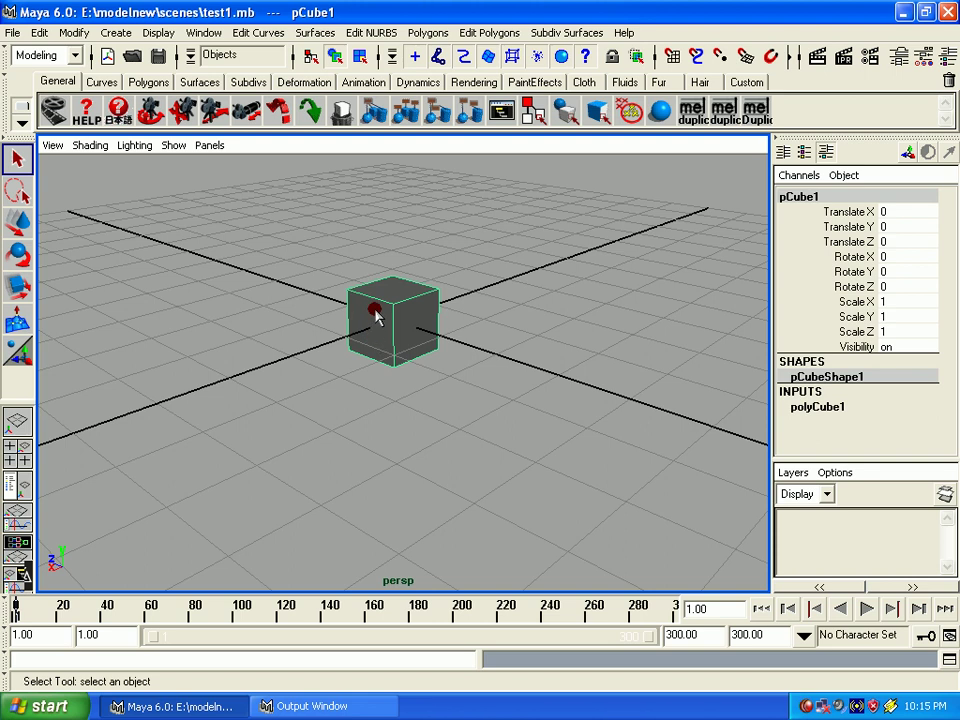
pyautogui.moveTo(375, 313)
pyautogui.keyDown('alt'); pyautogui.mouseDown()
pyautogui.moveTo(279, 326)
pyautogui.moveTo(111, 324)
pyautogui.moveTo(213, 322)
pyautogui.mouseUp(); pyautogui.keyUp('alt')
pyautogui.moveTo(390, 326)
pyautogui.keyDown('alt'); pyautogui.mouseDown(button='right')
pyautogui.moveTo(364, 306)
pyautogui.moveTo(381, 302)
pyautogui.mouseUp(button='right'); pyautogui.keyUp('alt')
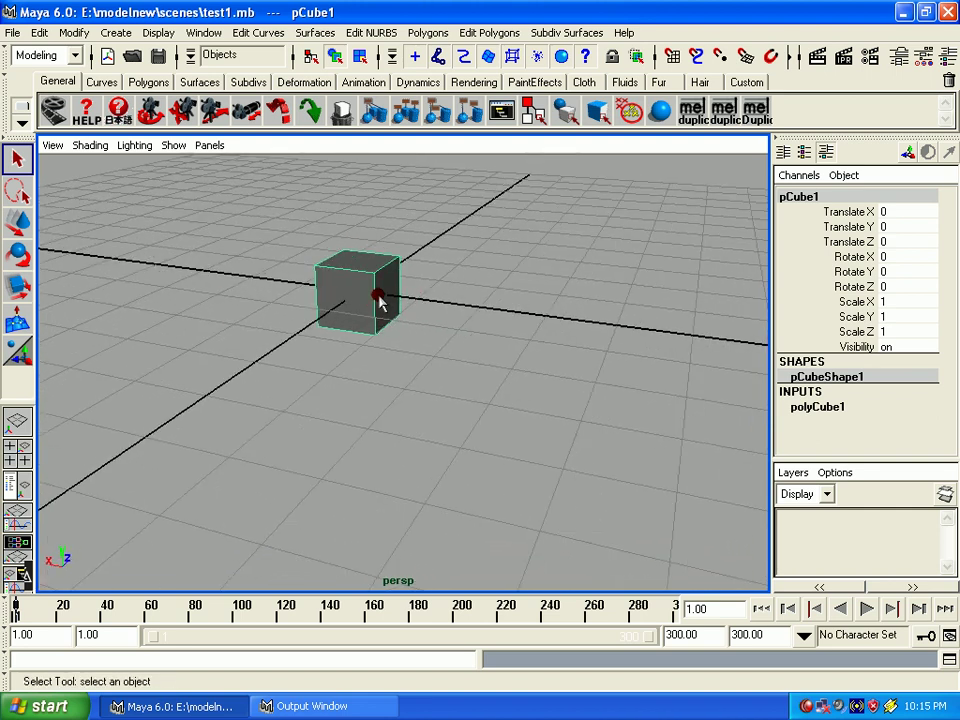
# Select the cube's right face and extrude it outward along X
pyautogui.rightClick(378, 293)
pyautogui.click(384, 336)
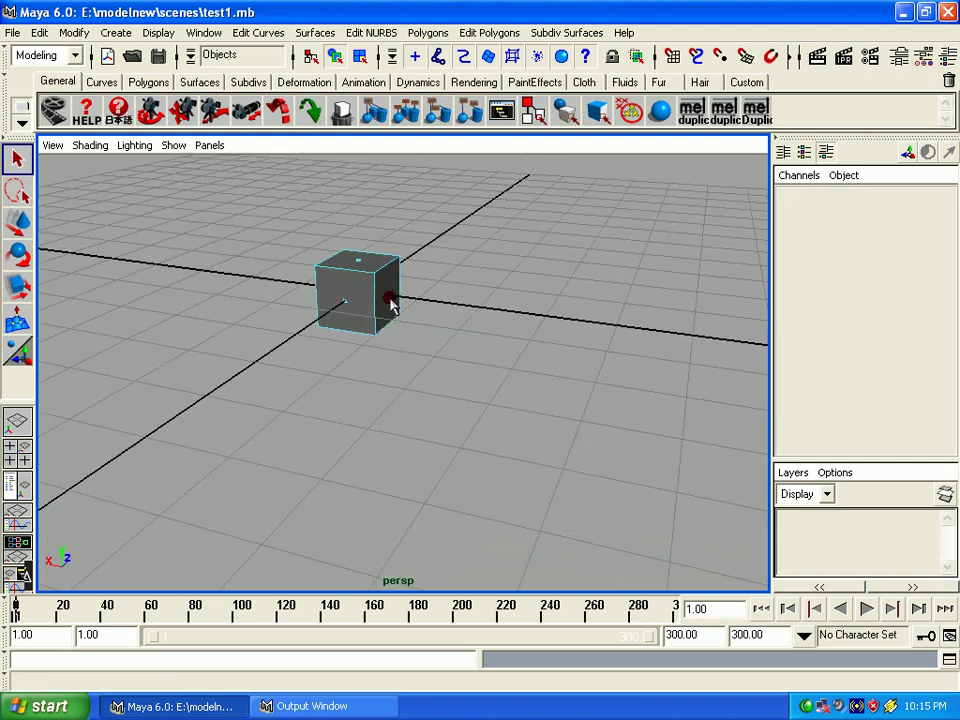
pyautogui.click(390, 306)
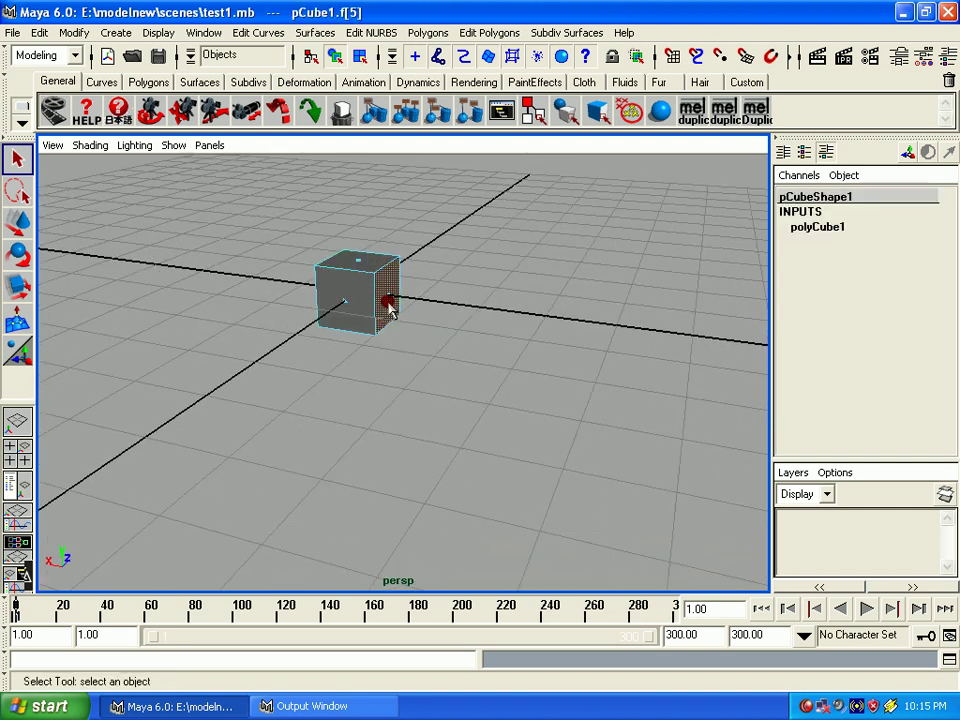
pyautogui.click(489, 32)
pyautogui.click(501, 127)
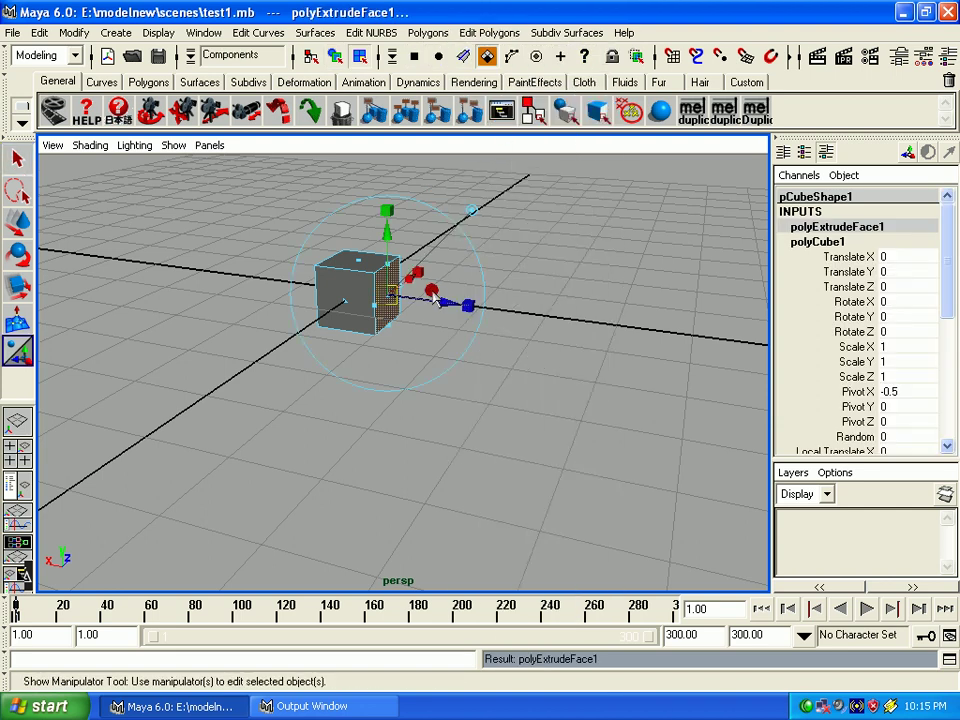
pyautogui.moveTo(436, 316)
pyautogui.mouseDown()
pyautogui.moveTo(465, 306)
pyautogui.moveTo(568, 343)
pyautogui.moveTo(700, 352)
pyautogui.mouseUp()
# Repeat the face extrusion into a four-section bar and return to object mode
pyautogui.press('g')
pyautogui.press('g')
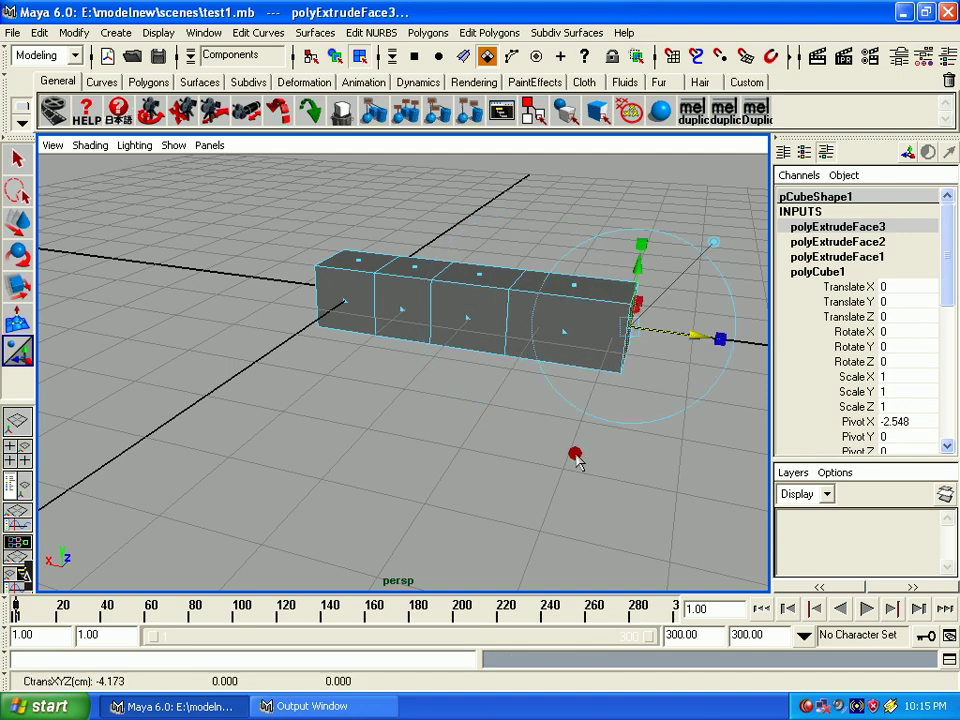
pyautogui.click(574, 454)
pyautogui.rightClick(574, 484)
pyautogui.click(575, 485)
pyautogui.click(546, 390)
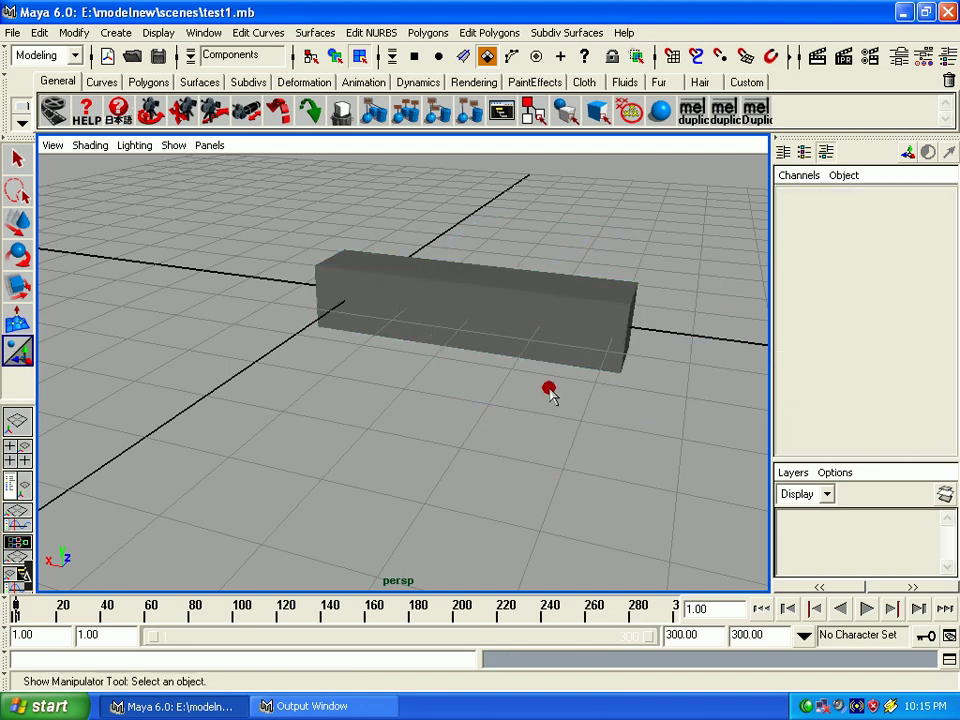
pyautogui.press('F8')
pyautogui.moveTo(508, 315); pyautogui.dragTo(553, 291, button='right')
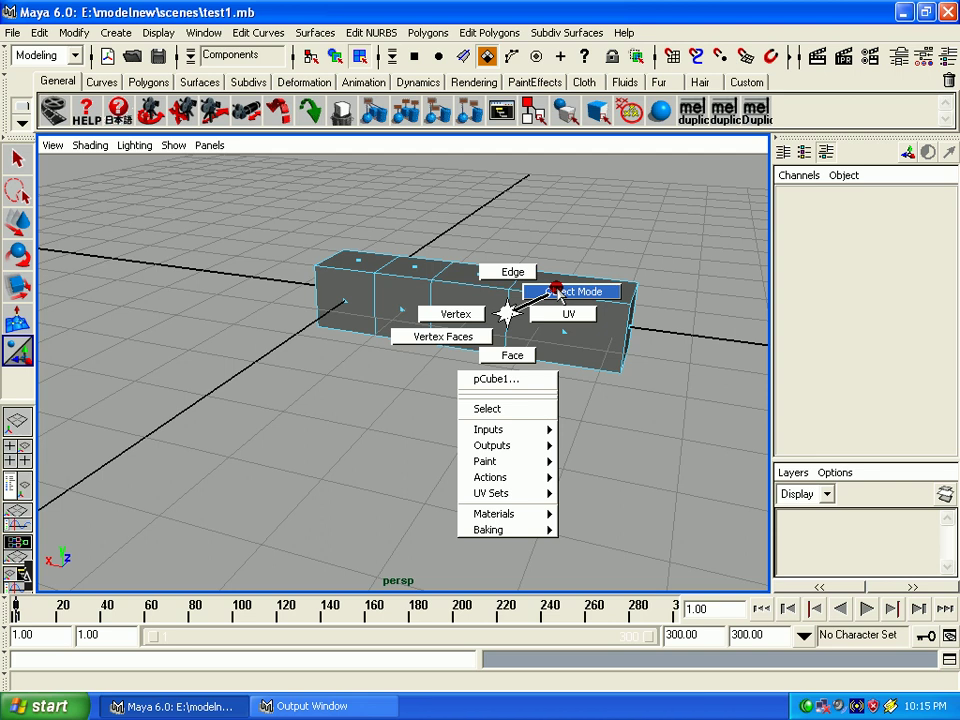
# Select the bar and inspect polyExtrudeFace3, 2, 1 and polyCube1 under Channel Box INPUTS
pyautogui.click(557, 296)
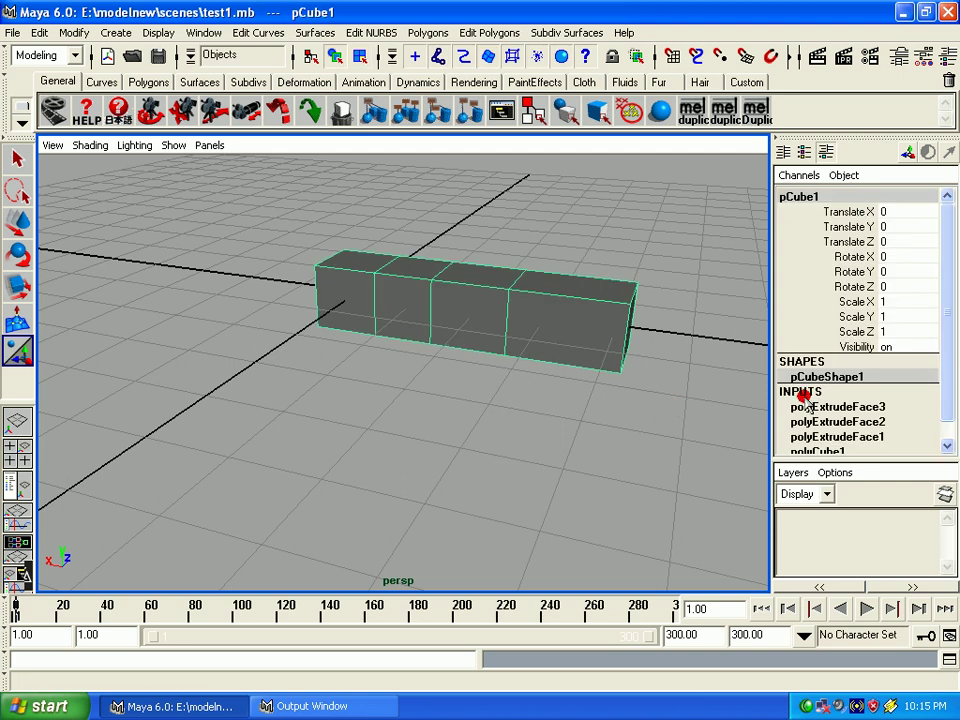
pyautogui.moveTo(949, 343); pyautogui.dragTo(949, 424)
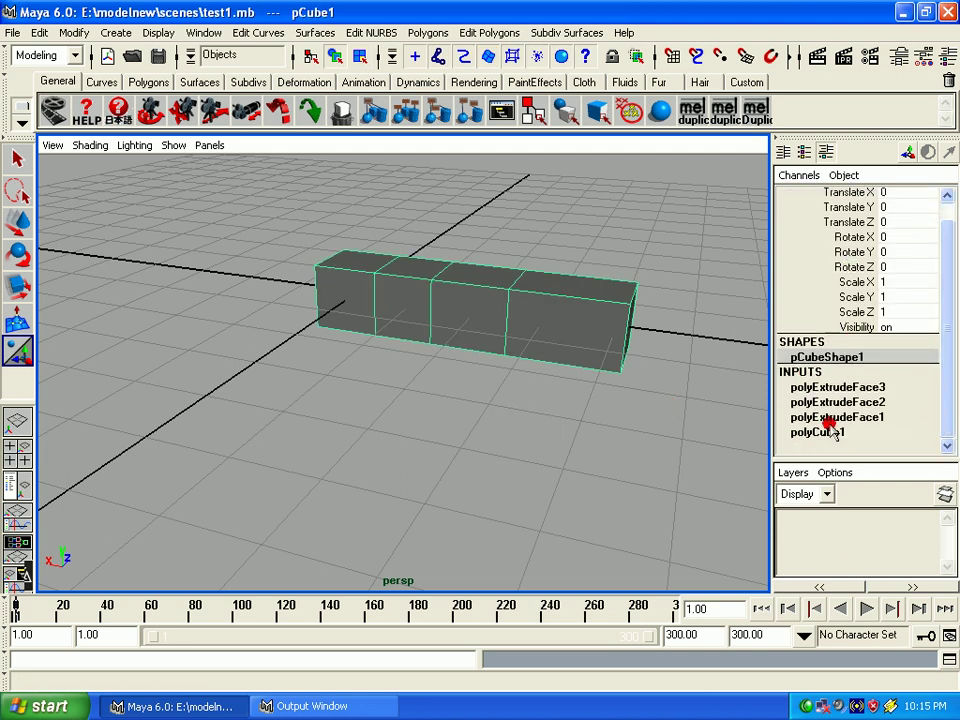
pyautogui.click(790, 370)
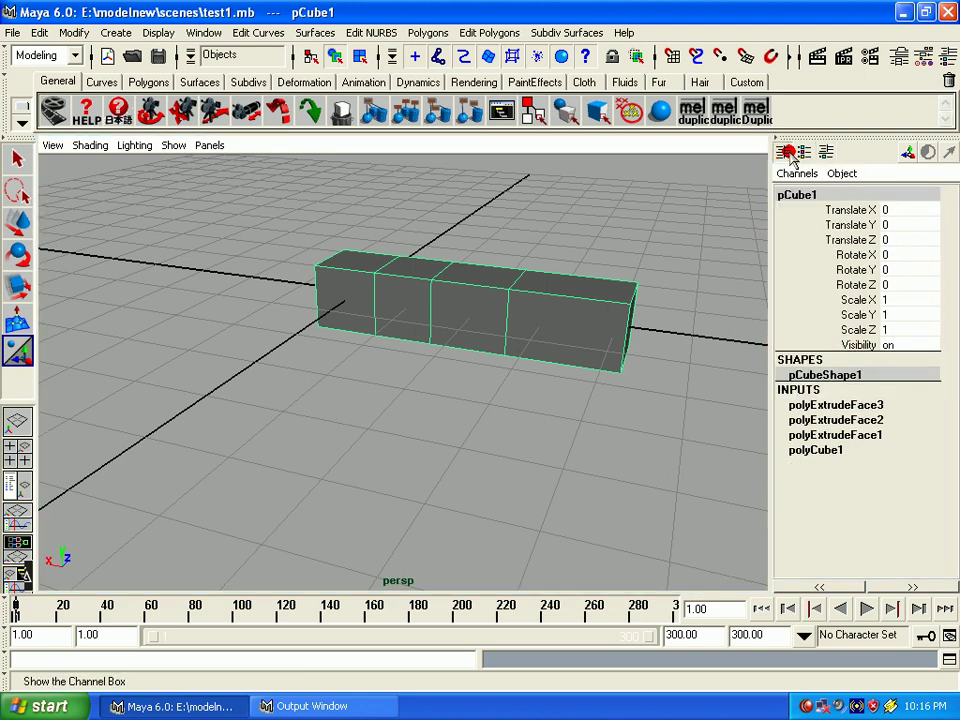
pyautogui.click(805, 405)
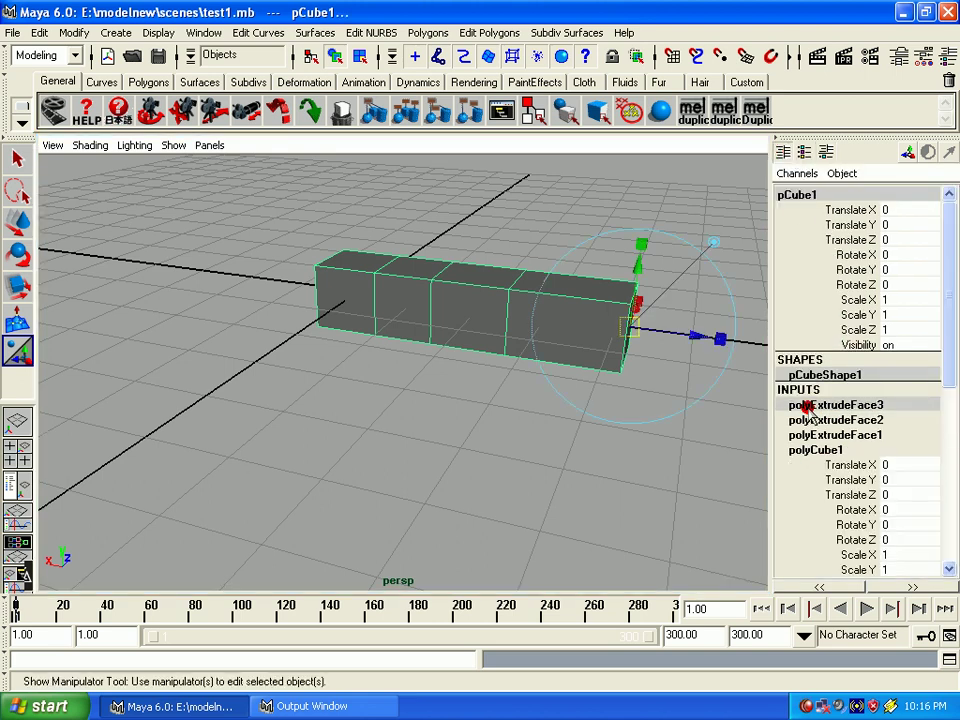
pyautogui.click(830, 421)
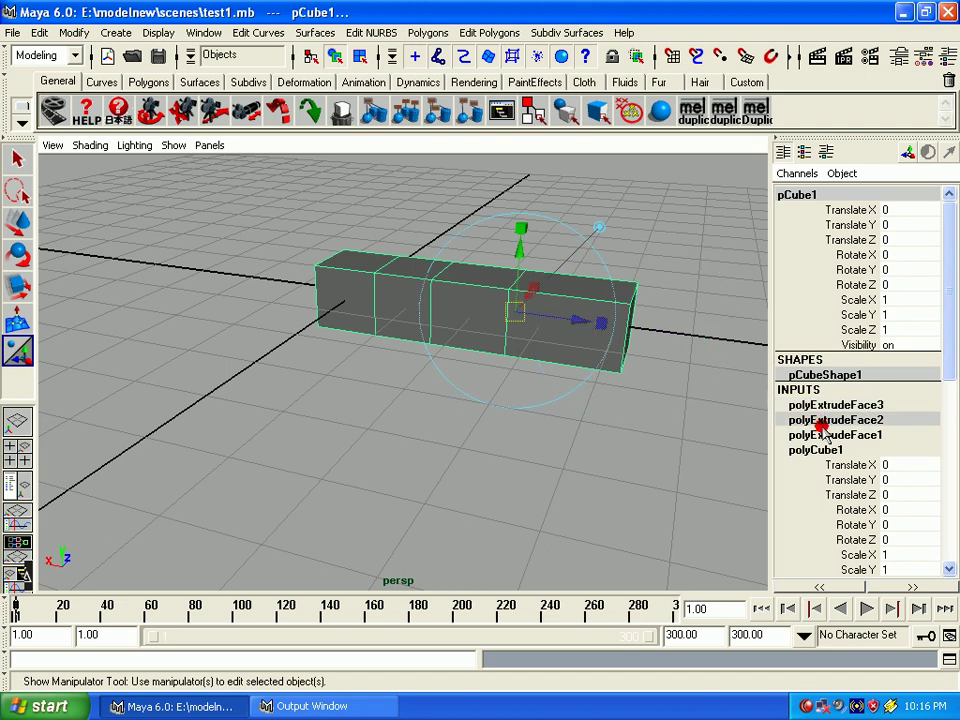
pyautogui.click(818, 436)
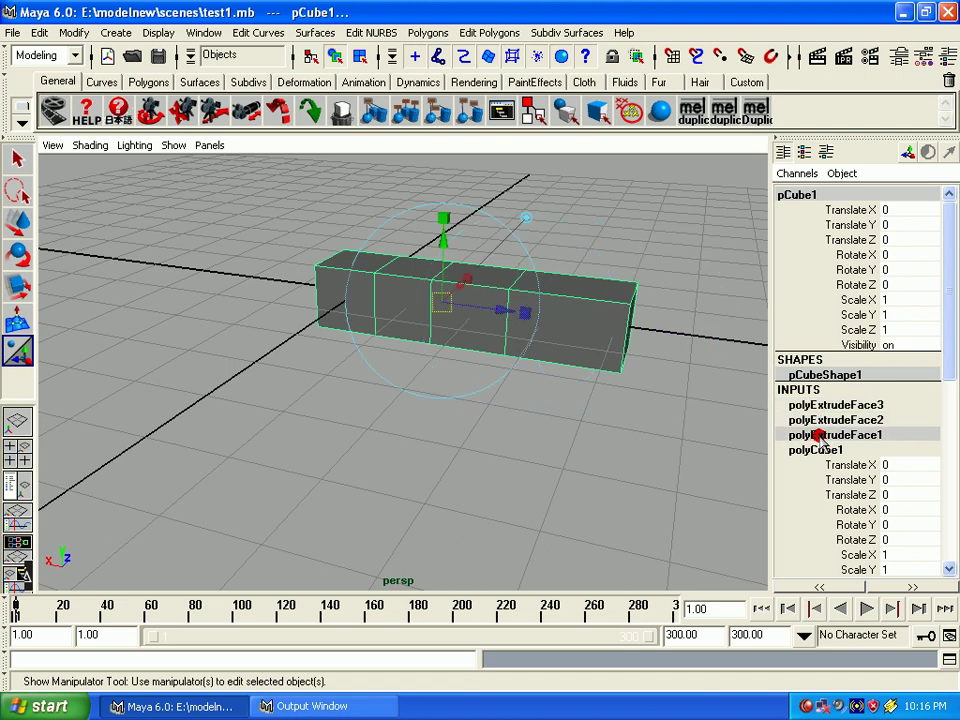
pyautogui.click(818, 452)
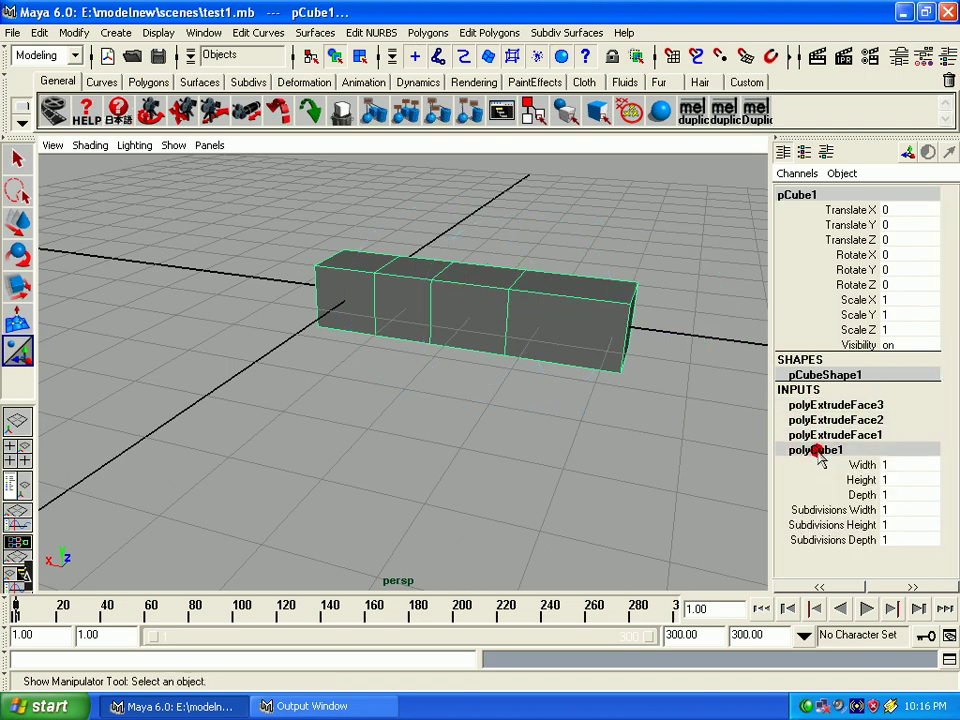
# Revisit each extrude node and polyCube1 again, then tumble the camera around the bar
pyautogui.click(801, 434)
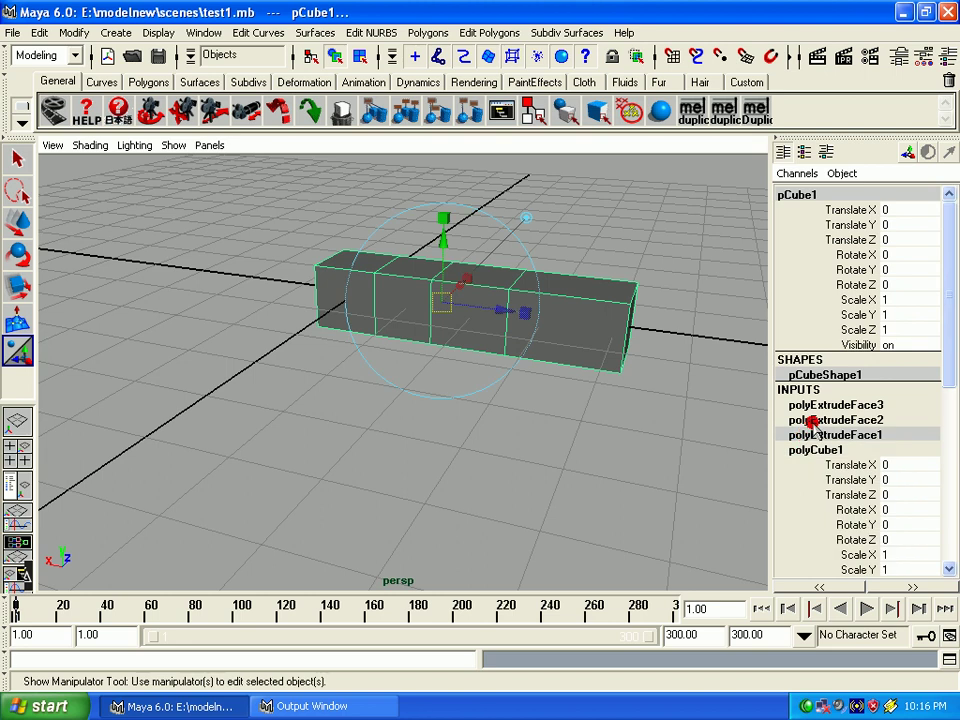
pyautogui.click(800, 419)
pyautogui.click(809, 406)
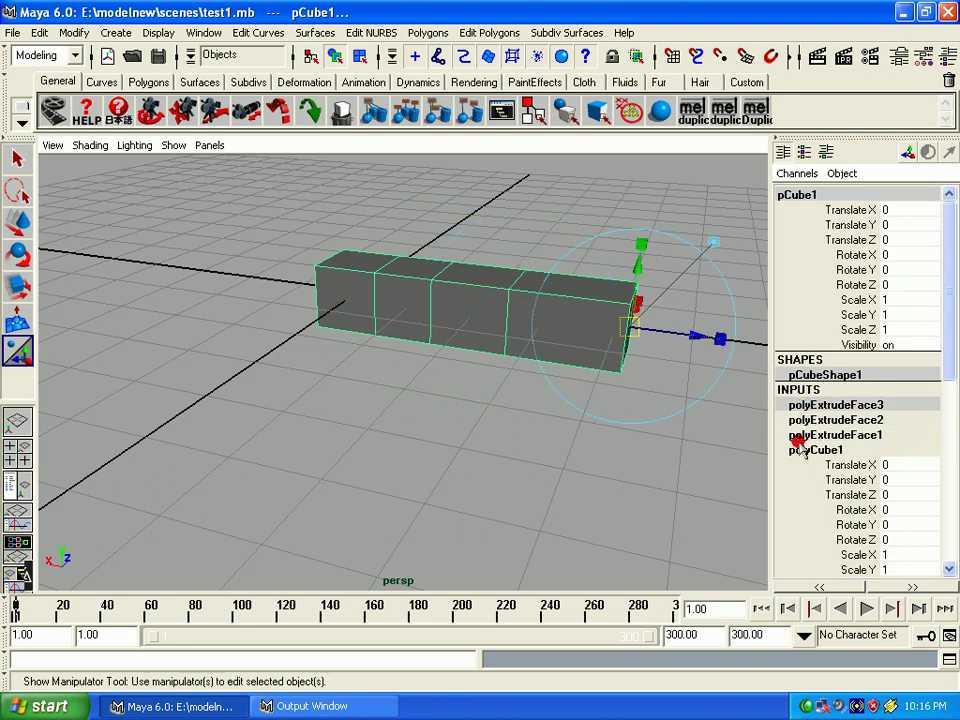
pyautogui.click(803, 449)
pyautogui.click(800, 434)
pyautogui.click(797, 420)
pyautogui.moveTo(574, 446)
pyautogui.keyDown('alt'); pyautogui.mouseDown()
pyautogui.moveTo(452, 424)
pyautogui.moveTo(531, 420)
pyautogui.moveTo(549, 437)
pyautogui.moveTo(465, 345)
pyautogui.moveTo(495, 443)
pyautogui.mouseUp(); pyautogui.keyUp('alt')
pyautogui.keyDown('alt'); pyautogui.moveTo(426, 432); pyautogui.dragTo(520, 398); pyautogui.keyUp('alt')
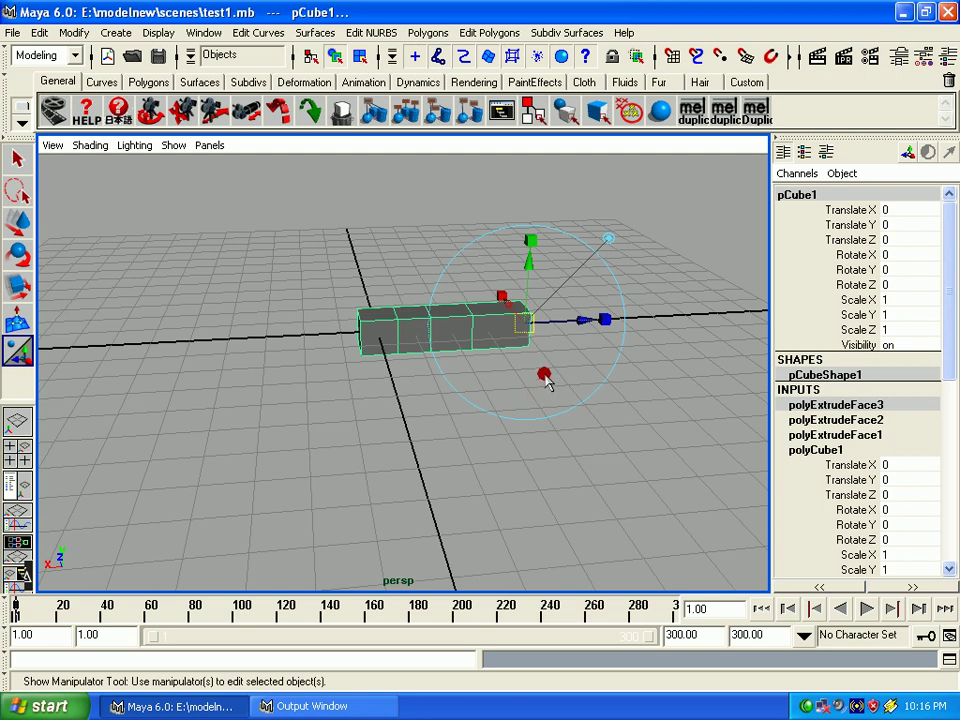
pyautogui.moveTo(547, 383)
pyautogui.keyDown('alt'); pyautogui.mouseDown()
pyautogui.moveTo(461, 364)
pyautogui.moveTo(439, 349)
pyautogui.mouseUp(); pyautogui.keyUp('alt')
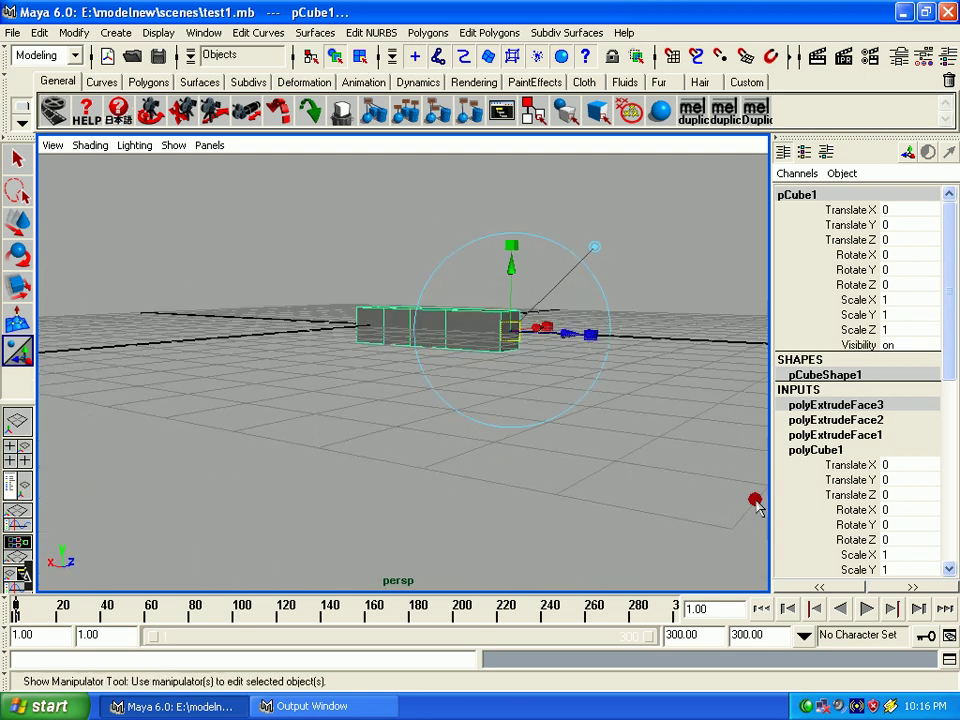
pyautogui.moveTo(628, 397)
pyautogui.keyDown('alt'); pyautogui.mouseDown()
pyautogui.moveTo(561, 439)
pyautogui.moveTo(484, 394)
pyautogui.mouseUp(); pyautogui.keyUp('alt')
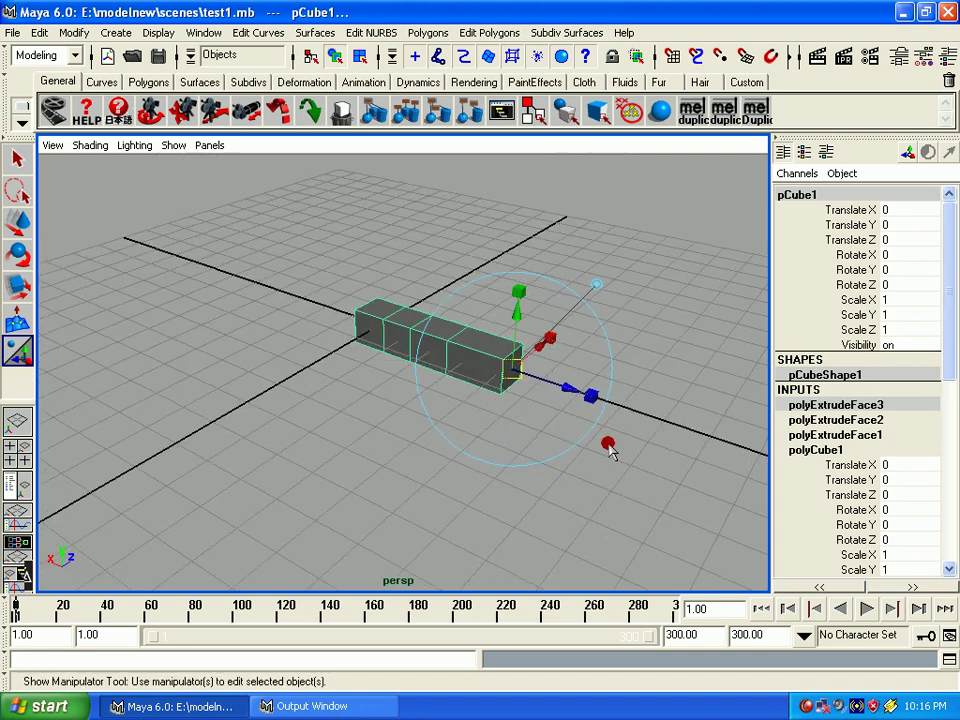
pyautogui.click(39, 32)
pyautogui.moveTo(80, 230)
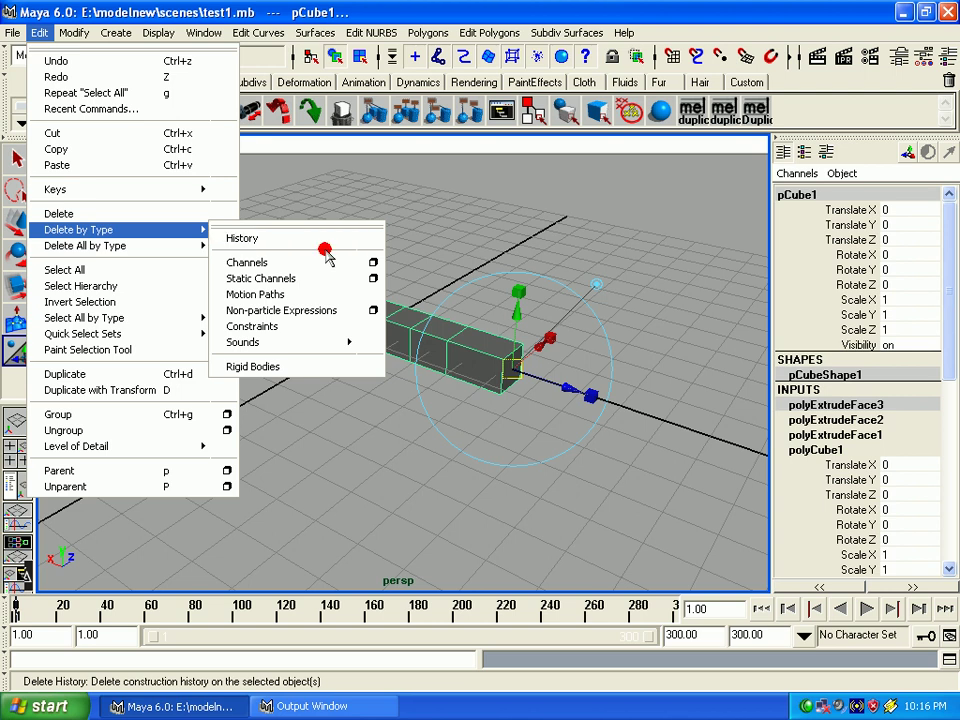
pyautogui.click(320, 240)
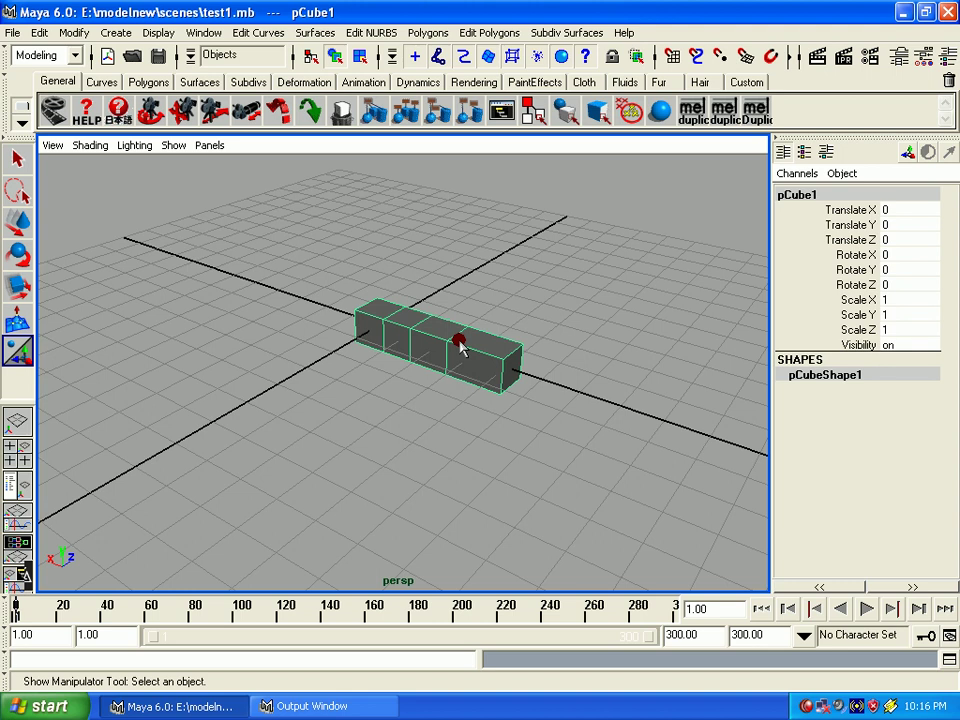
pyautogui.keyDown('alt'); pyautogui.moveTo(458, 345); pyautogui.dragTo(566, 326); pyautogui.keyUp('alt')
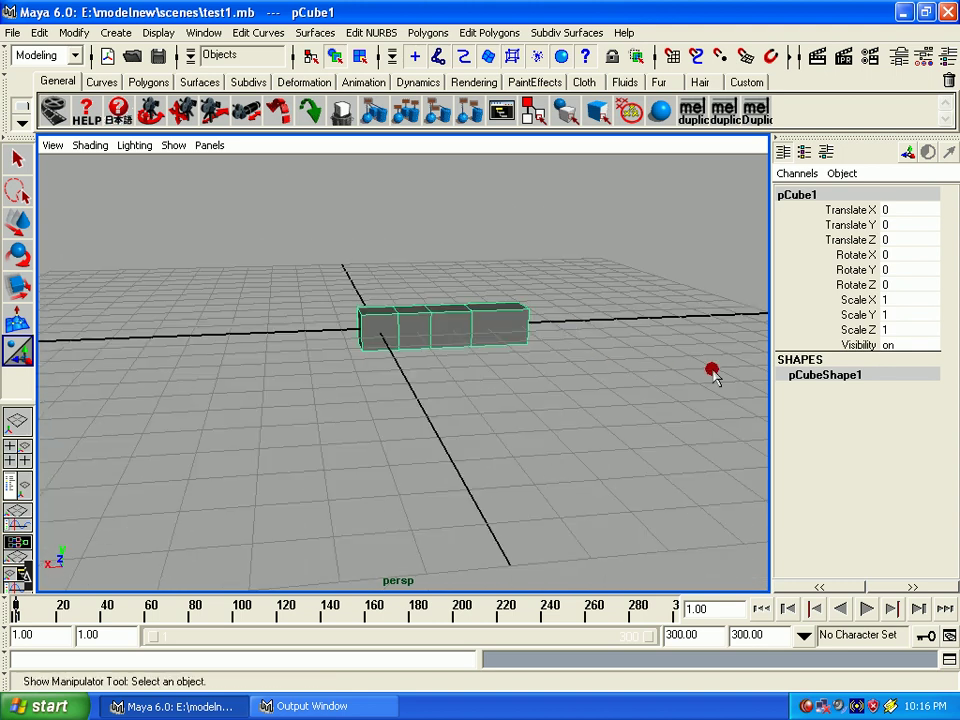
pyautogui.doubleClick(830, 376)
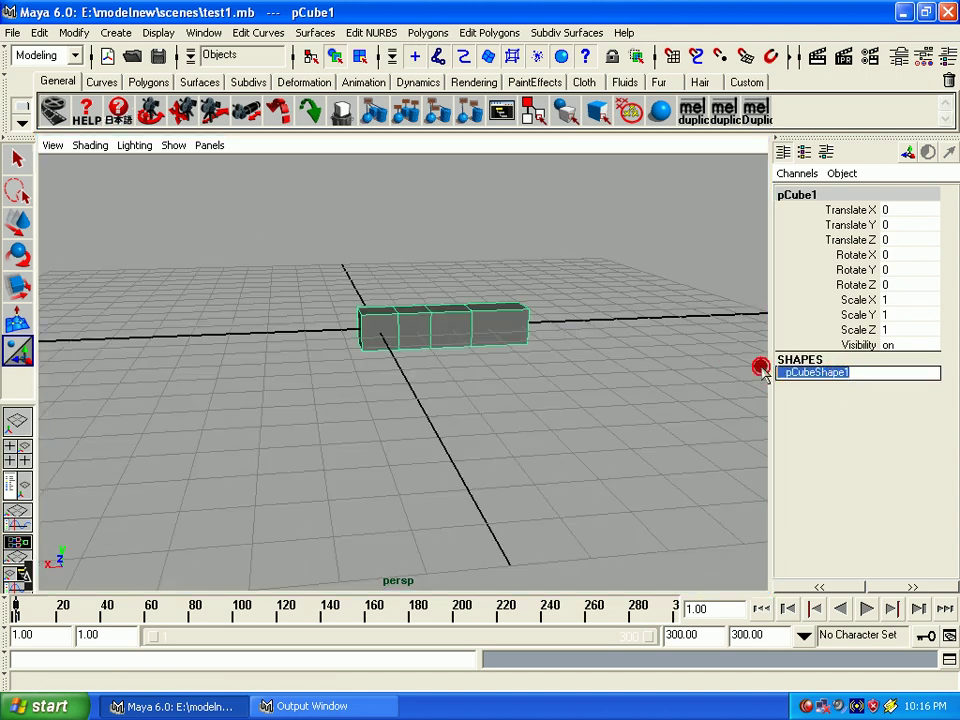
pyautogui.click(600, 358)
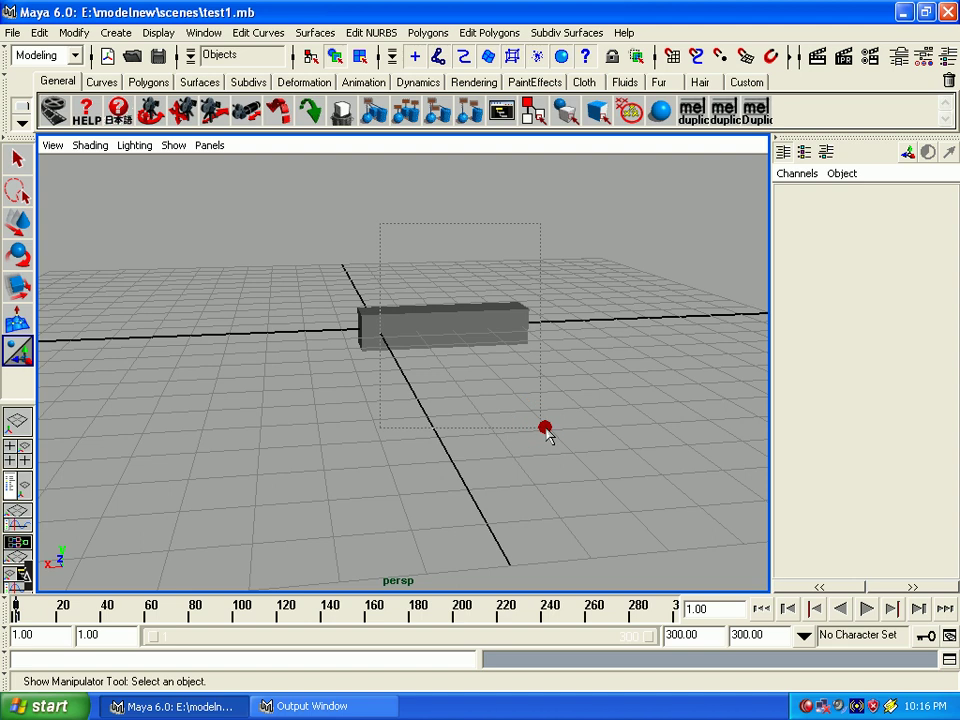
pyautogui.hotkey('ctrl', 'z')
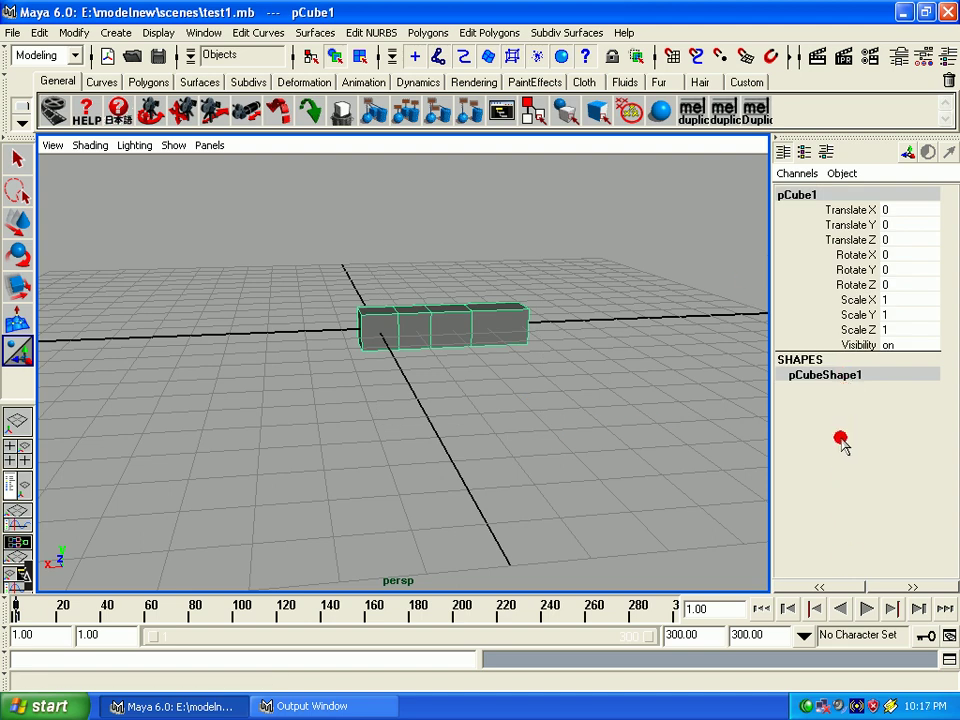
pyautogui.keyDown('alt'); pyautogui.moveTo(608, 425); pyautogui.dragTo(319, 420); pyautogui.keyUp('alt')
pyautogui.hotkey('ctrl', 'z')
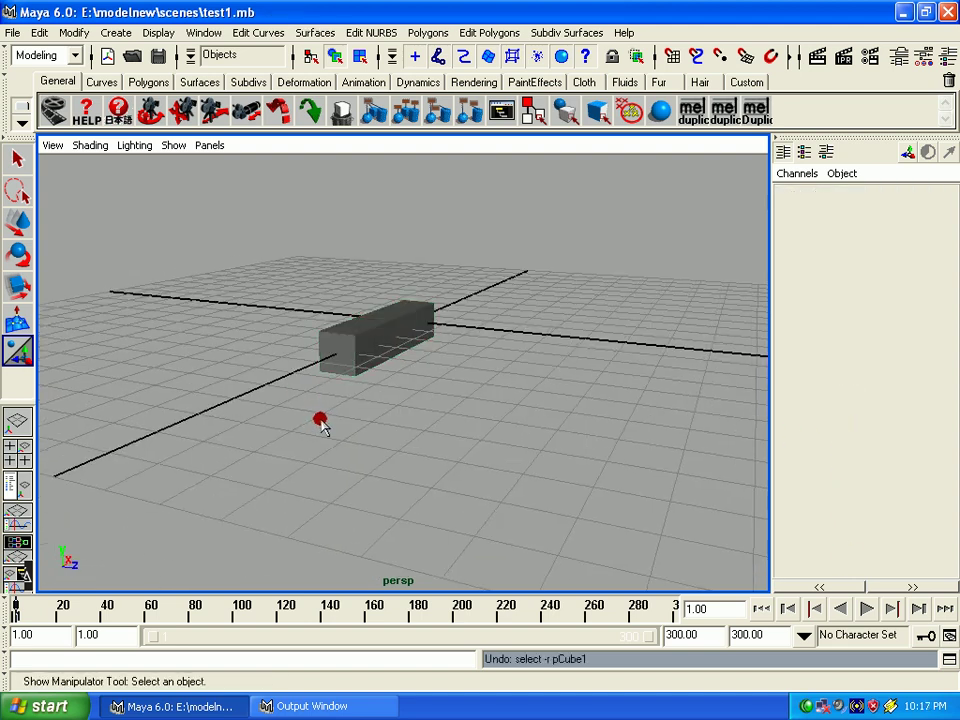
pyautogui.hotkey('ctrl', 'z')
pyautogui.hotkey('ctrl', 'z')
pyautogui.hotkey('ctrl', 'z')
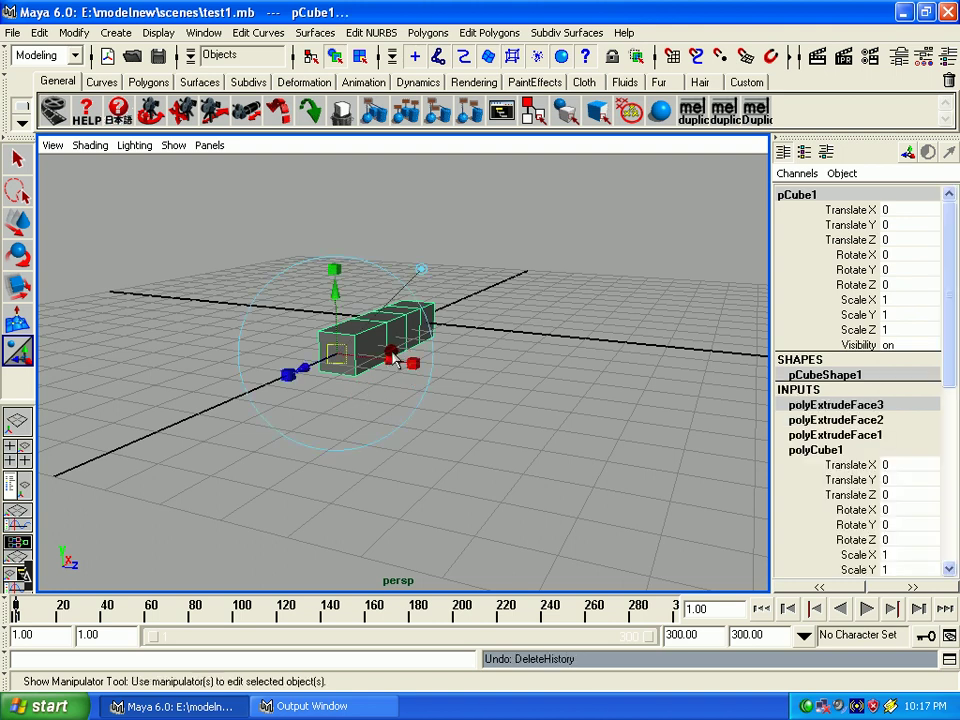
pyautogui.click(397, 362)
pyautogui.click(390, 362)
pyautogui.rightClick(415, 303)
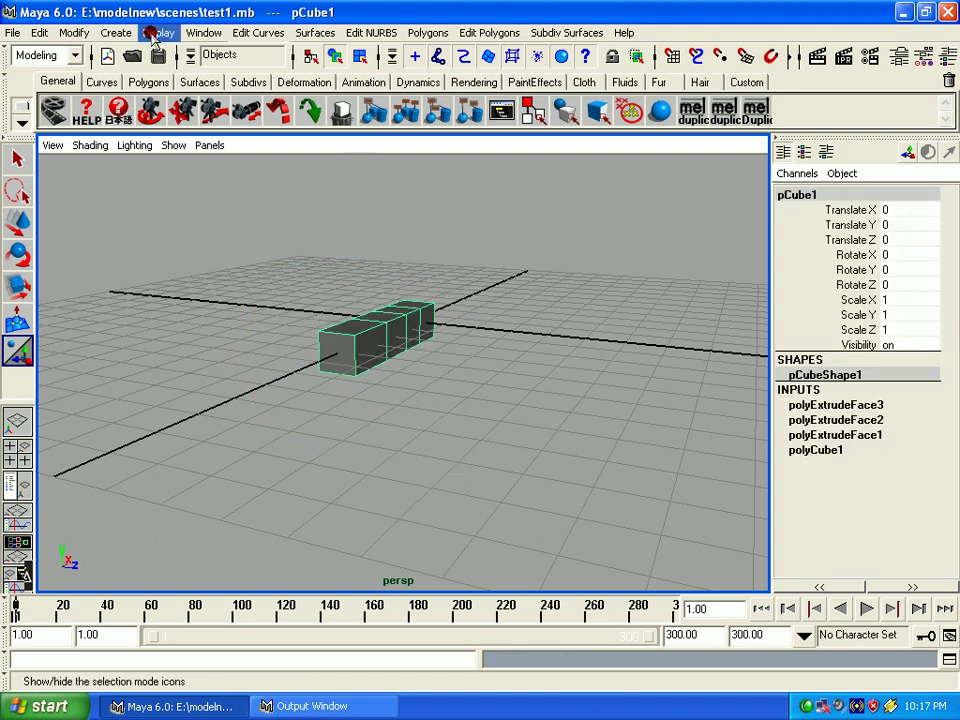
# Create a polygon cylinder and move it to the right of the bar
pyautogui.click(113, 32)
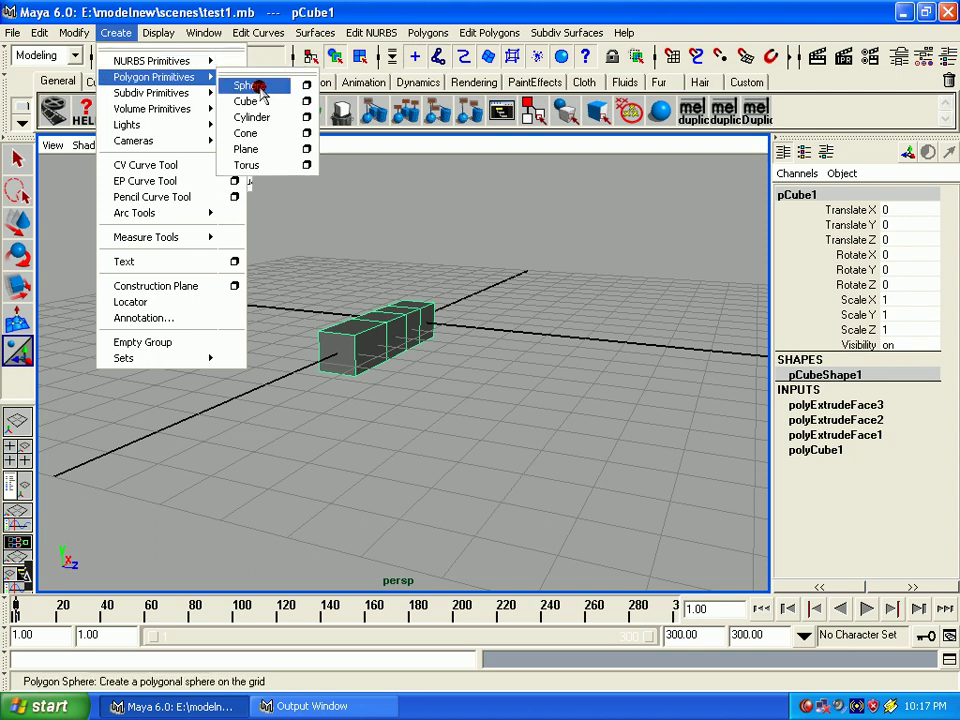
pyautogui.moveTo(154, 77)
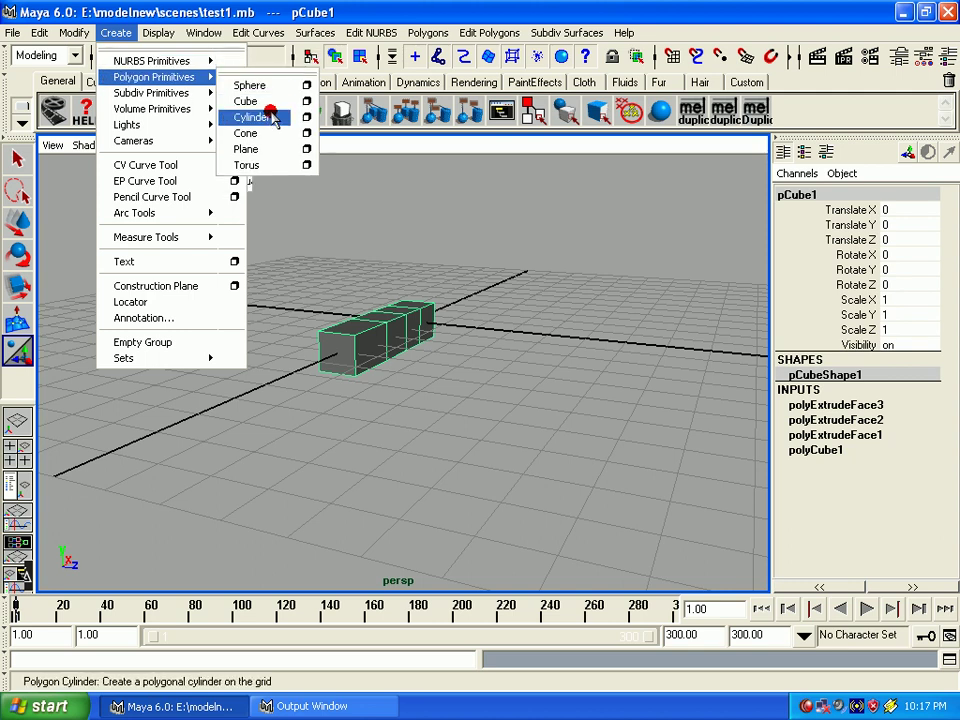
pyautogui.click(250, 117)
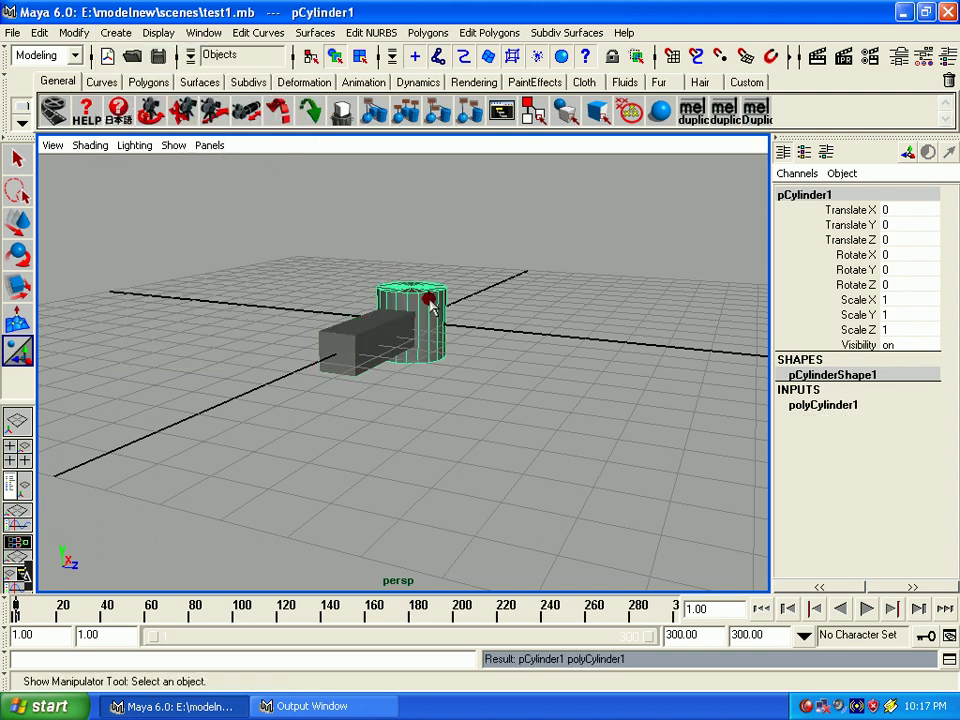
pyautogui.press('w')
pyautogui.moveTo(414, 328); pyautogui.dragTo(508, 321)
# Switch the cylinder to face mode and extrude its side faces outward into gear teeth
pyautogui.rightClick(512, 318)
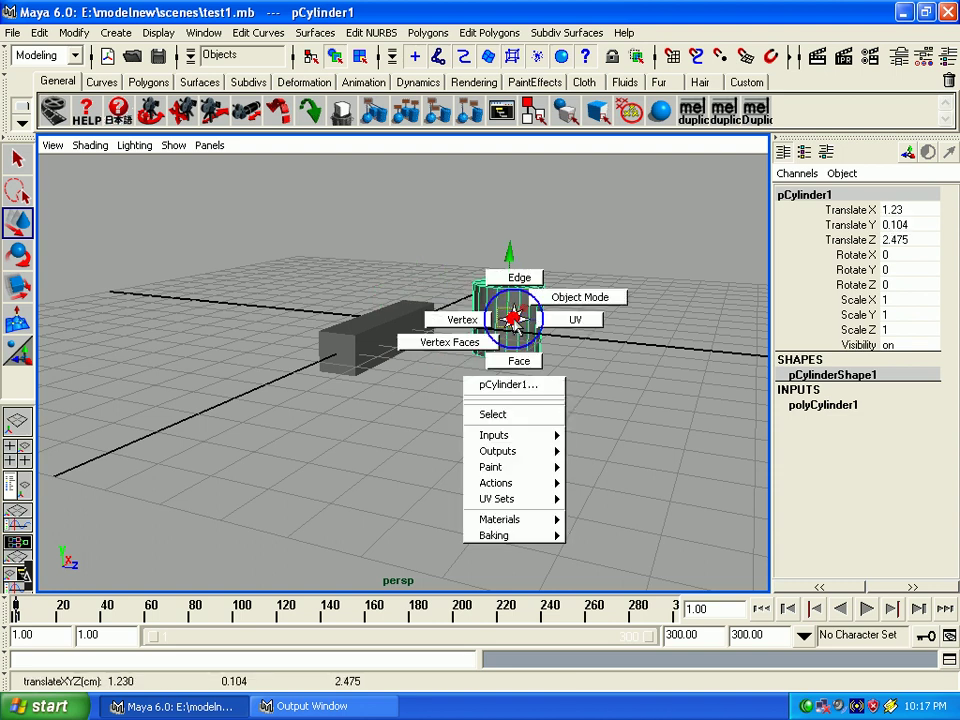
pyautogui.click(518, 360)
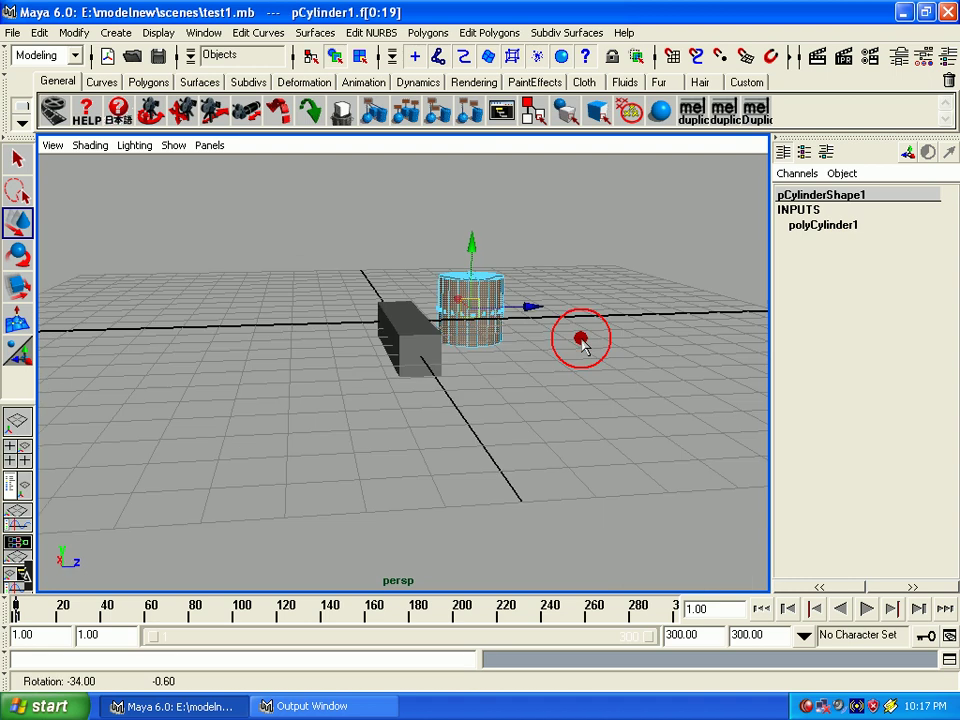
pyautogui.keyDown('alt'); pyautogui.moveTo(565, 345); pyautogui.dragTo(551, 326); pyautogui.keyUp('alt')
pyautogui.keyDown('alt'); pyautogui.moveTo(551, 326); pyautogui.dragTo(568, 379, button='right'); pyautogui.keyUp('alt')
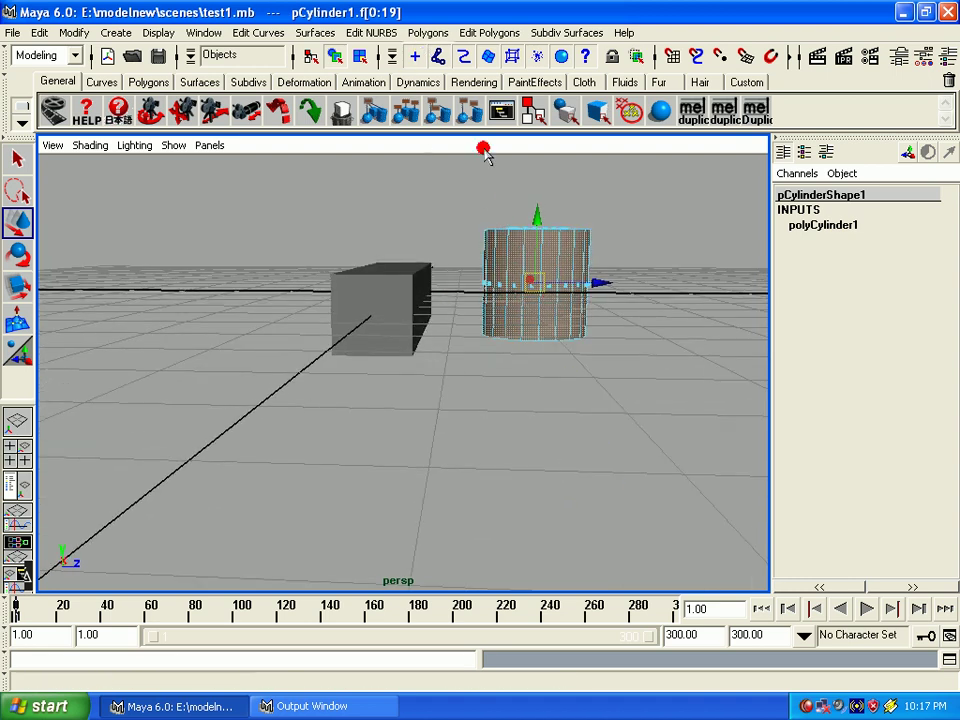
pyautogui.click(436, 32)
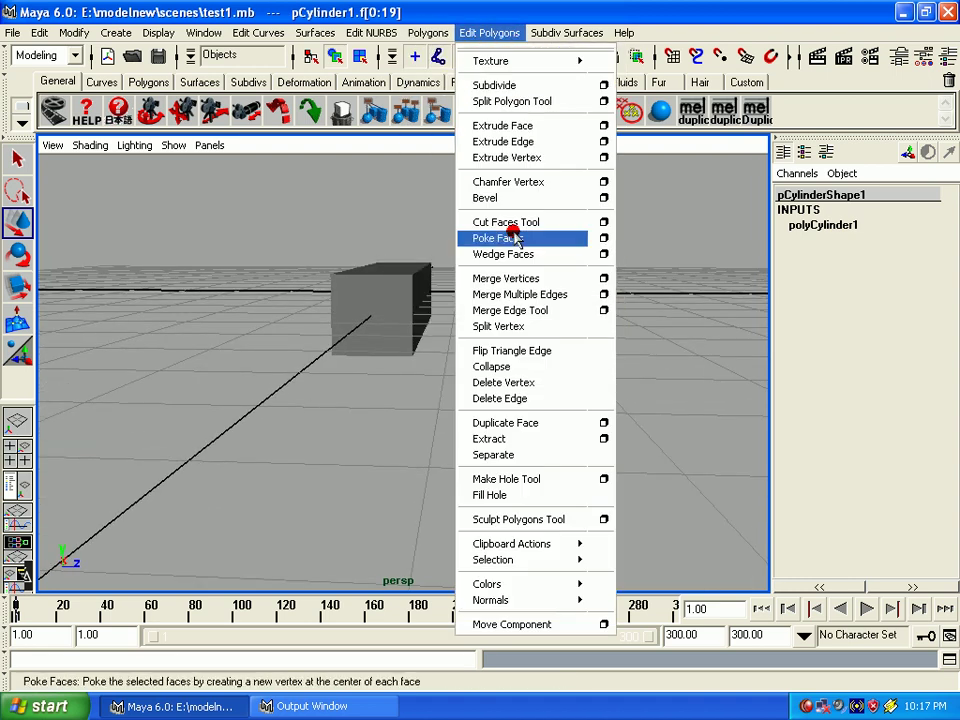
pyautogui.click(512, 124)
pyautogui.keyDown('alt'); pyautogui.moveTo(487, 330); pyautogui.dragTo(521, 407); pyautogui.keyUp('alt')
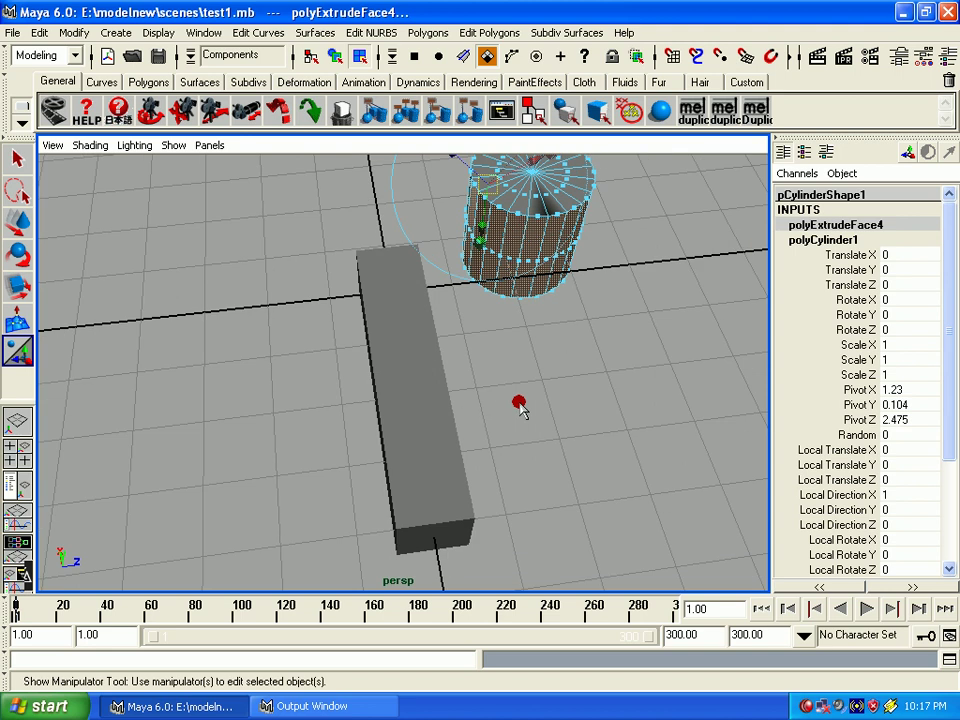
pyautogui.moveTo(511, 244)
pyautogui.keyDown('alt'); pyautogui.mouseDown()
pyautogui.moveTo(476, 312)
pyautogui.moveTo(426, 252)
pyautogui.moveTo(622, 375)
pyautogui.mouseUp(); pyautogui.keyUp('alt')
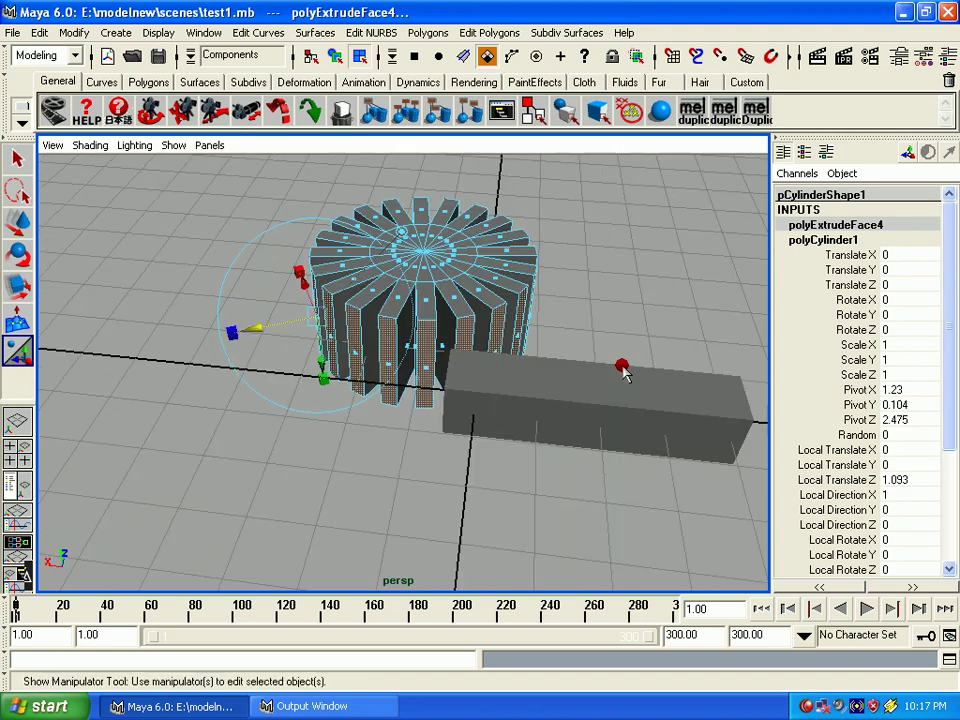
pyautogui.moveTo(606, 294); pyautogui.dragTo(607, 343, button='right')
# Reselect the extruded cylinder as a whole object
pyautogui.click(610, 375)
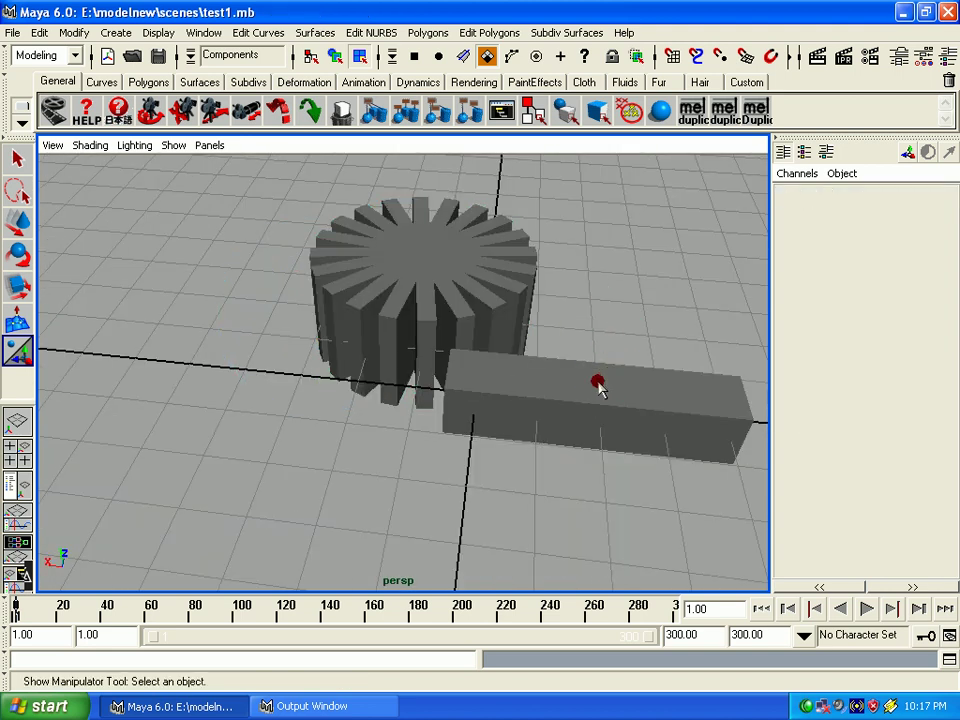
pyautogui.click(429, 264)
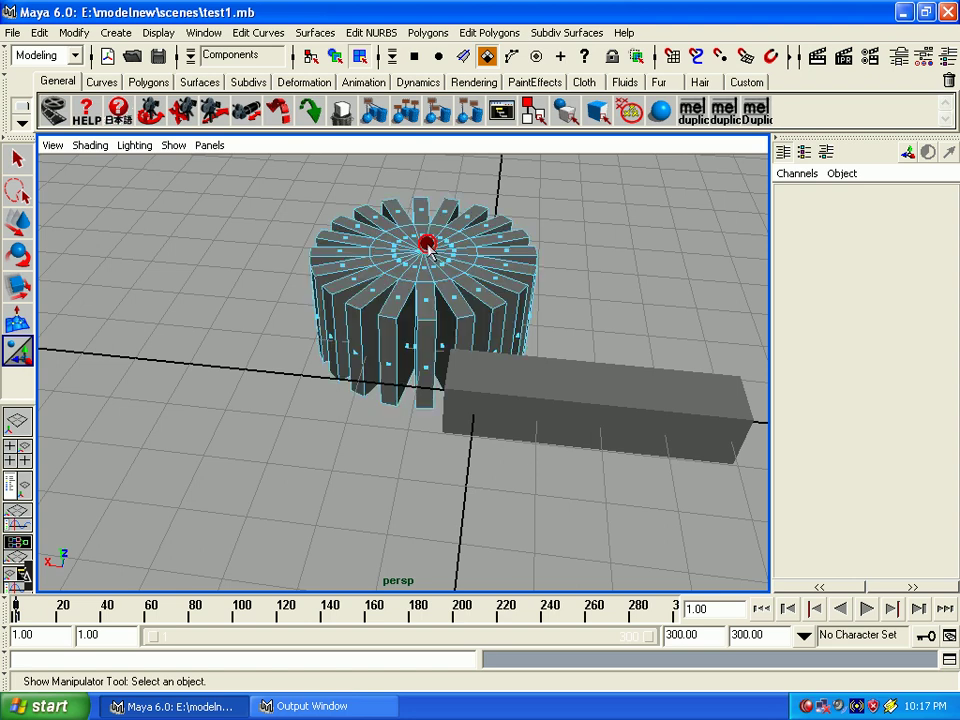
pyautogui.click(335, 57)
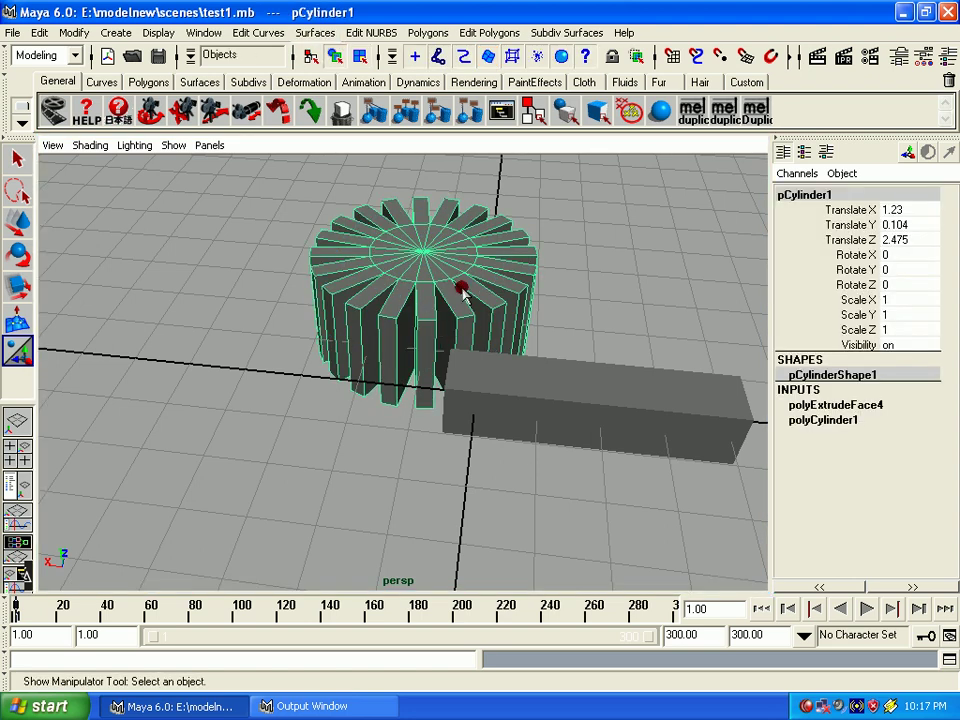
pyautogui.moveTo(462, 292)
pyautogui.keyDown('alt'); pyautogui.mouseDown()
pyautogui.moveTo(257, 261)
pyautogui.moveTo(248, 211)
pyautogui.mouseUp(); pyautogui.keyUp('alt')
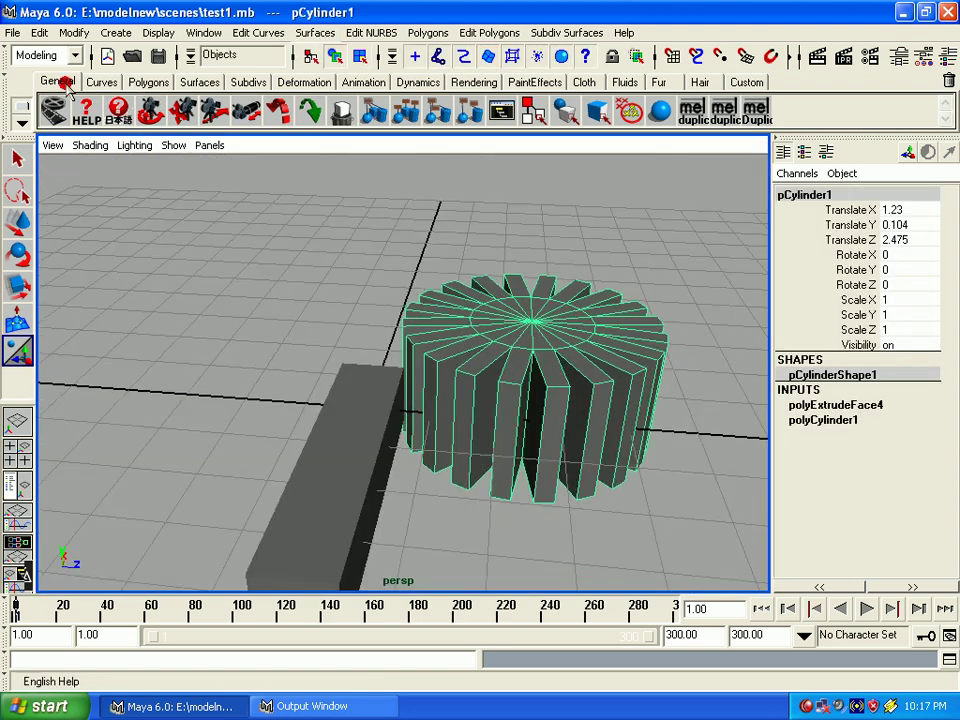
# Delete the cylinder's history with Edit > Delete by Type > History, then compare cube and cylinder
pyautogui.click(38, 33)
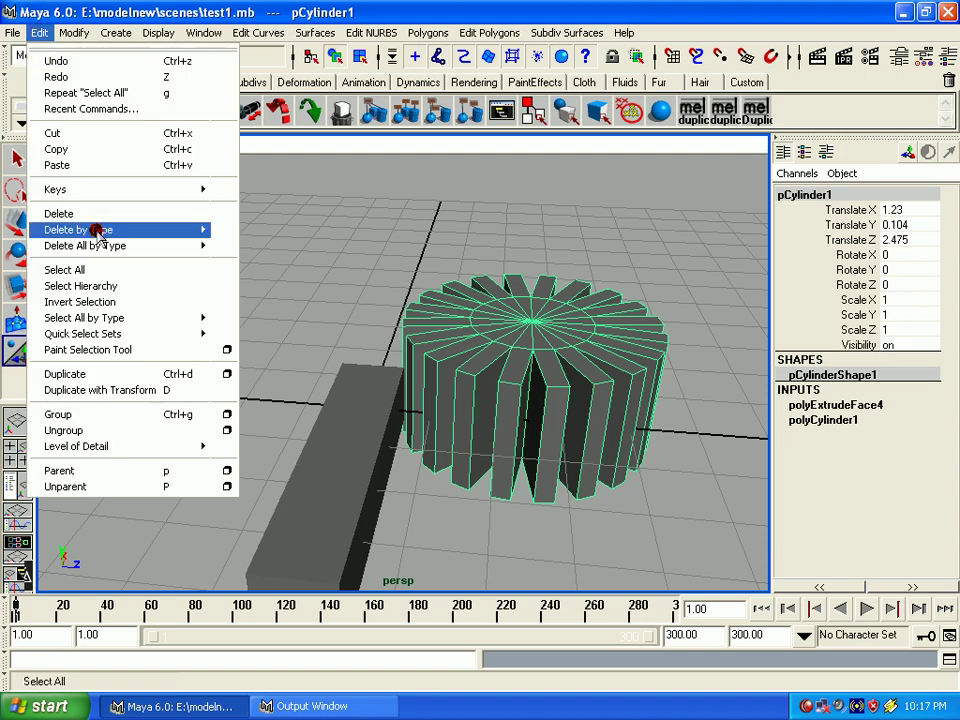
pyautogui.moveTo(78, 230)
pyautogui.click(240, 242)
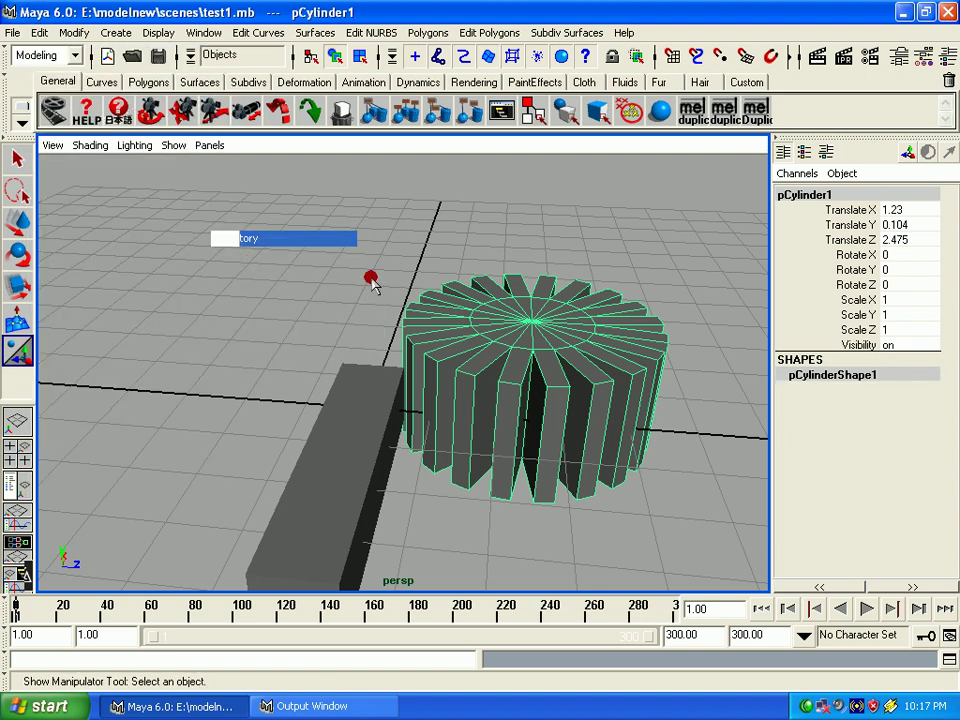
pyautogui.click(405, 322)
pyautogui.click(553, 358)
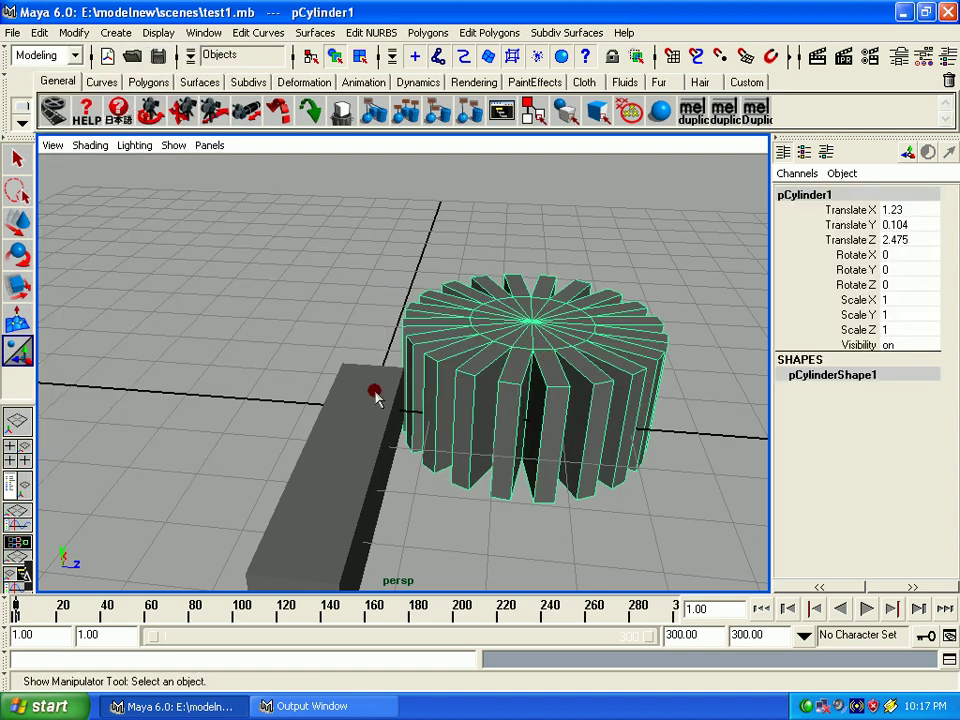
pyautogui.click(373, 392)
pyautogui.click(507, 335)
pyautogui.click(371, 428)
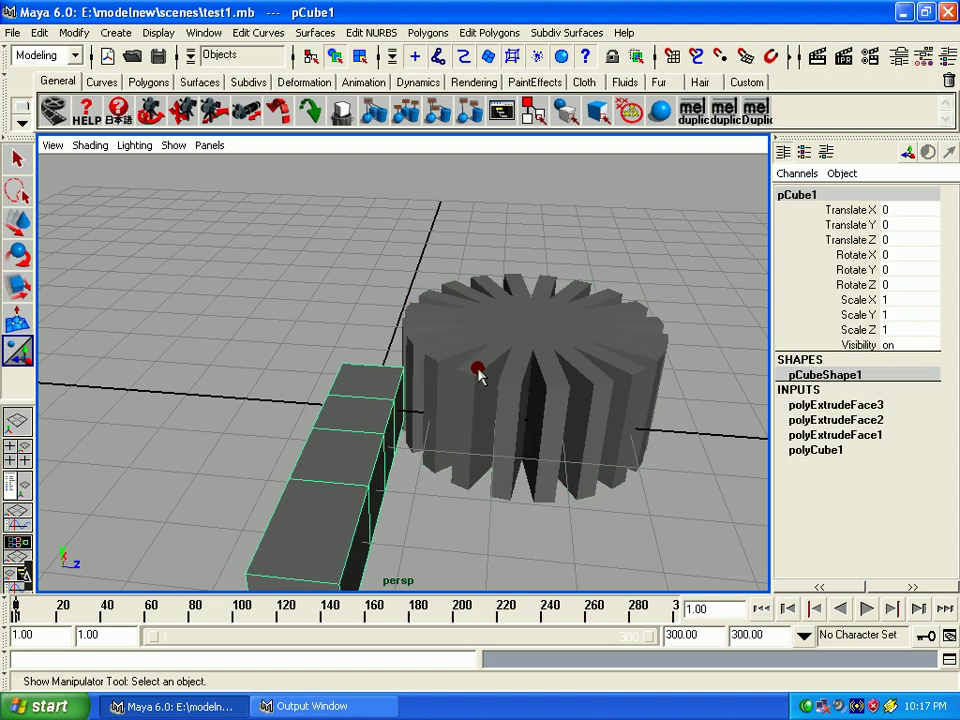
pyautogui.click(476, 371)
pyautogui.click(334, 427)
pyautogui.click(490, 367)
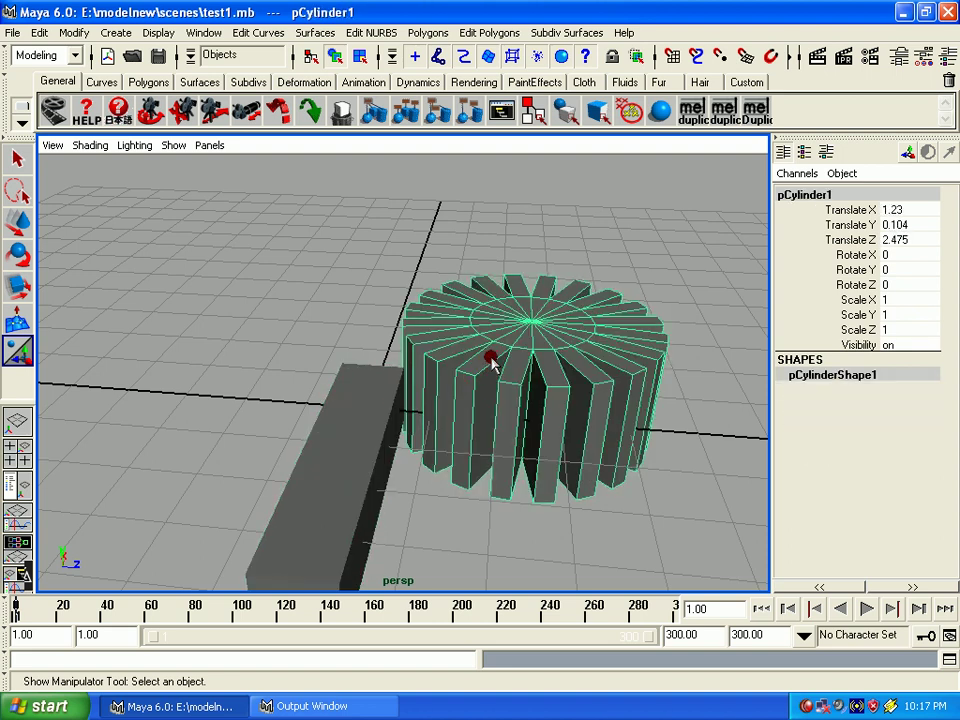
# Undo to restore the history and view the polyExtrudeFace4 and polyCylinder1 inputs
pyautogui.press('z')
pyautogui.press('z')
pyautogui.press('z')
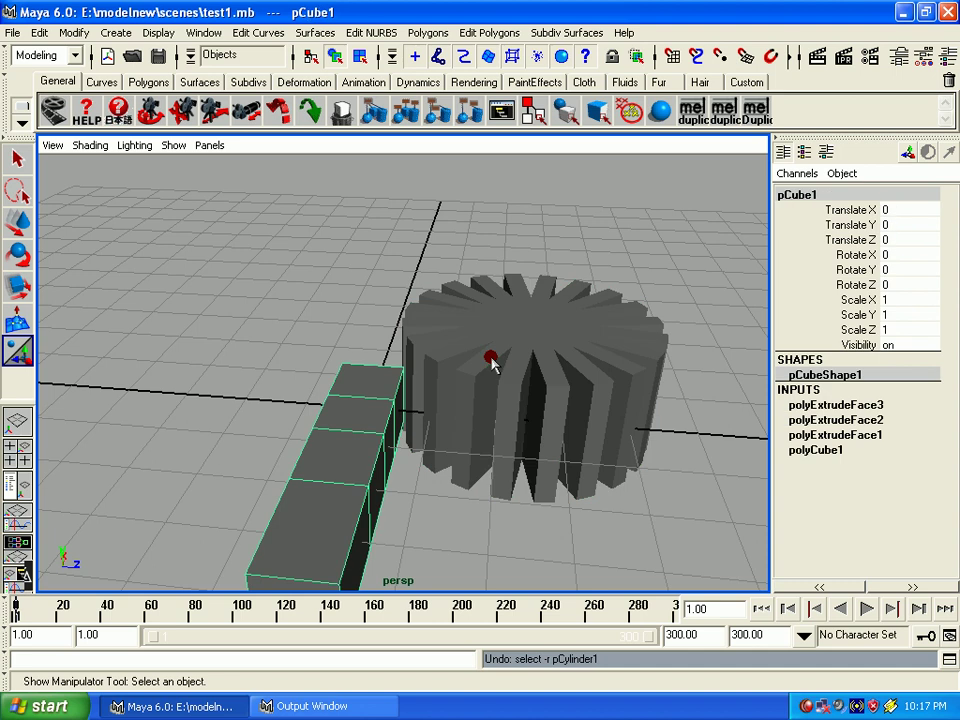
pyautogui.click(555, 369)
pyautogui.press('z')
pyautogui.press('z')
pyautogui.press('z')
pyautogui.press('z')
pyautogui.press('z')
pyautogui.press('z')
pyautogui.press('z')
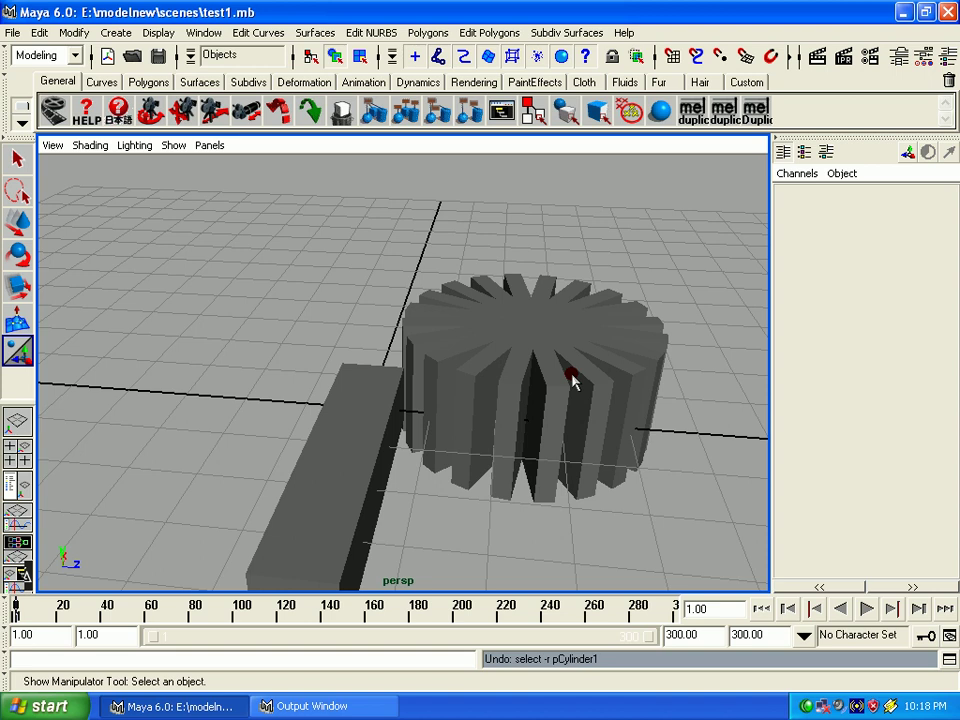
pyautogui.press('z')
pyautogui.click(800, 405)
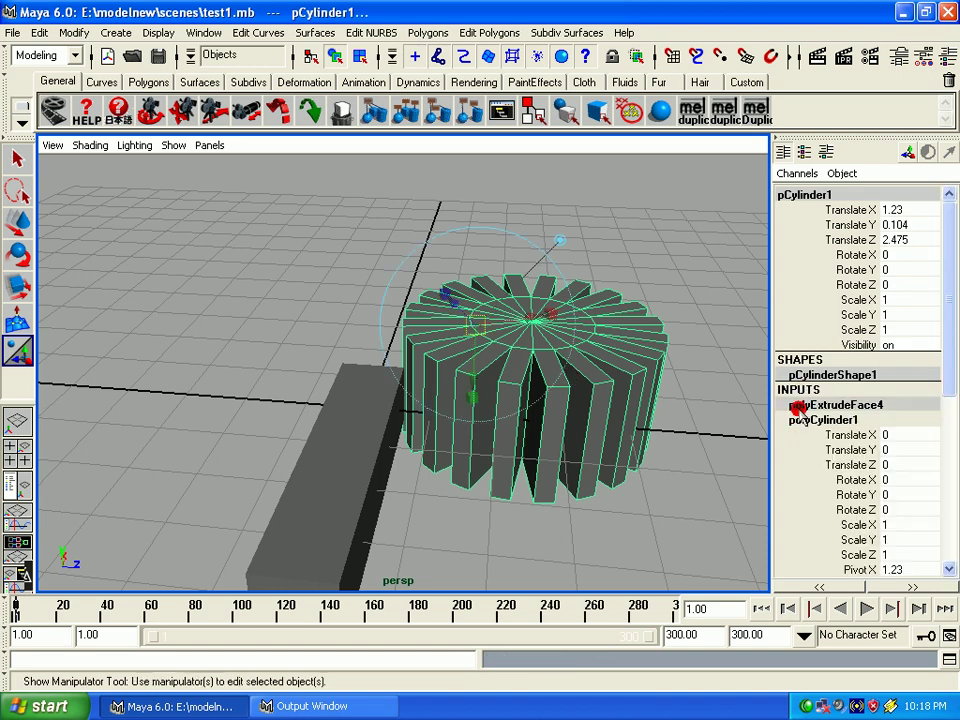
pyautogui.click(805, 420)
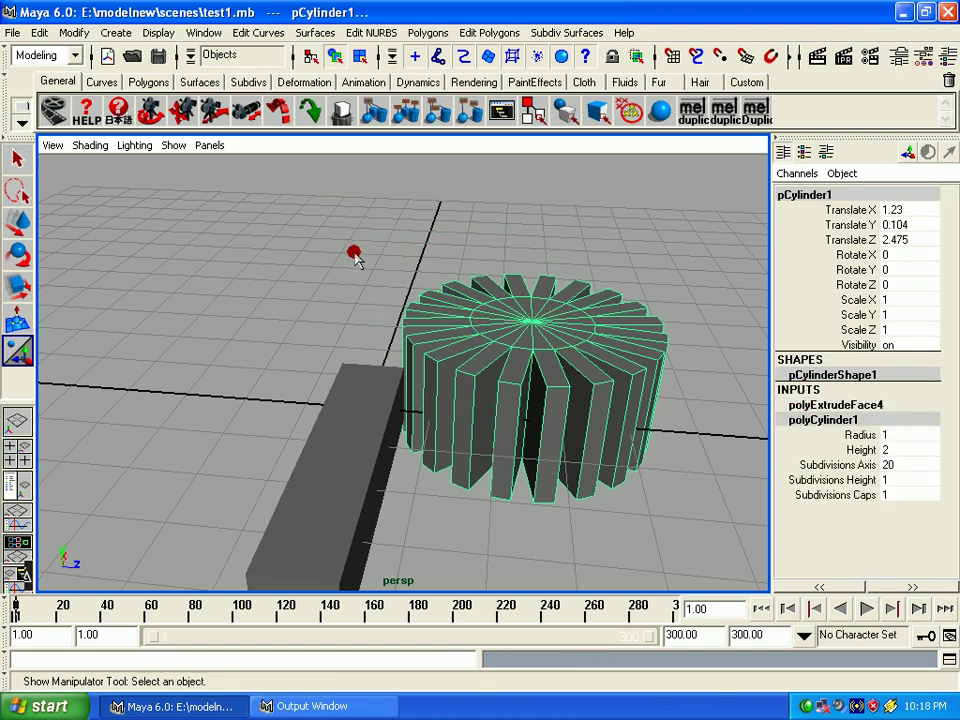
# Remove history from every object with Edit > Delete All by Type > History
pyautogui.keyDown('alt'); pyautogui.moveTo(435, 393); pyautogui.dragTo(347, 435, button='right'); pyautogui.keyUp('alt')
pyautogui.click(345, 429)
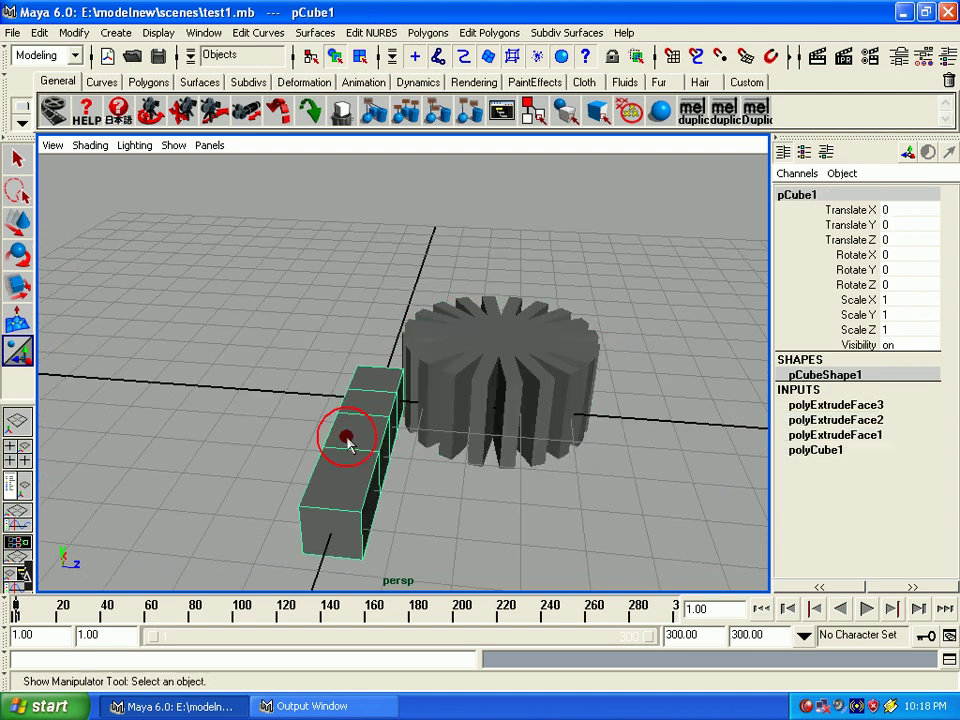
pyautogui.click(482, 360)
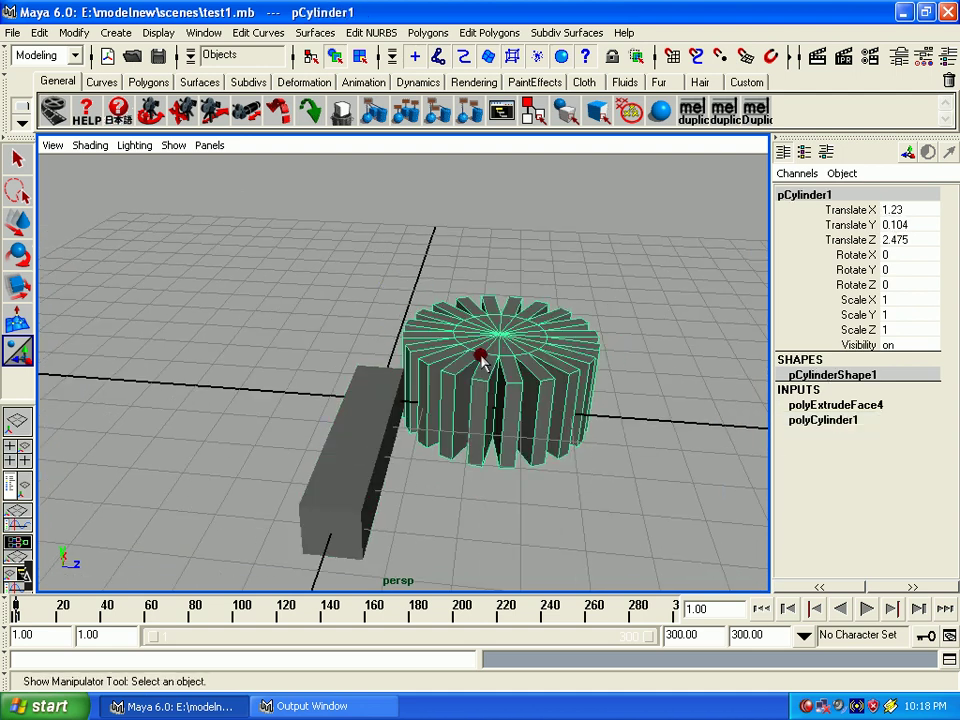
pyautogui.click(39, 32)
pyautogui.moveTo(84, 246)
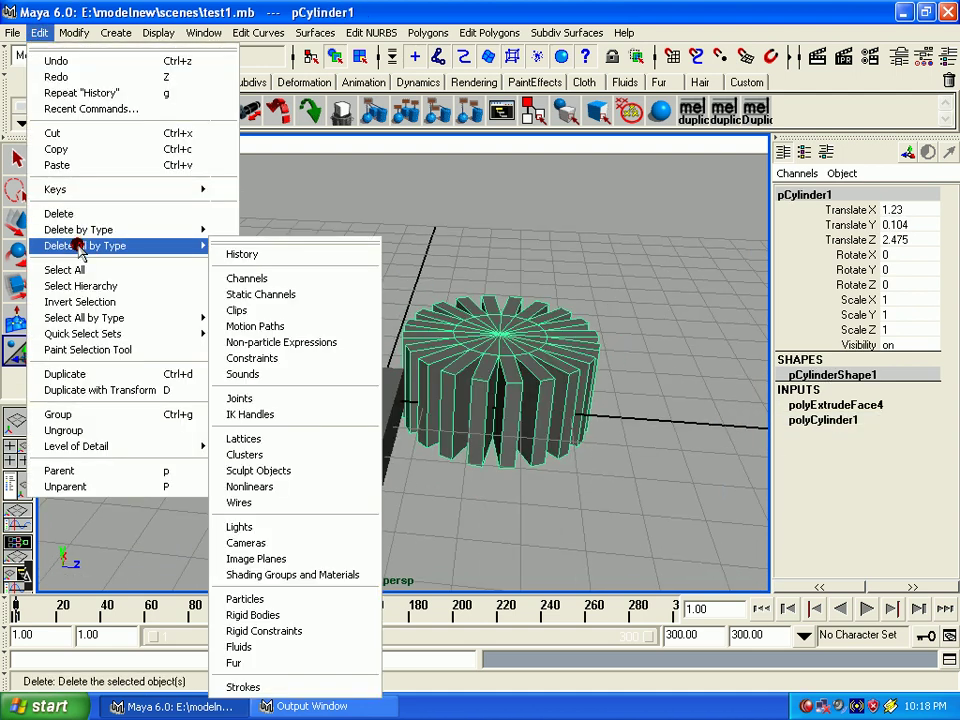
pyautogui.click(333, 256)
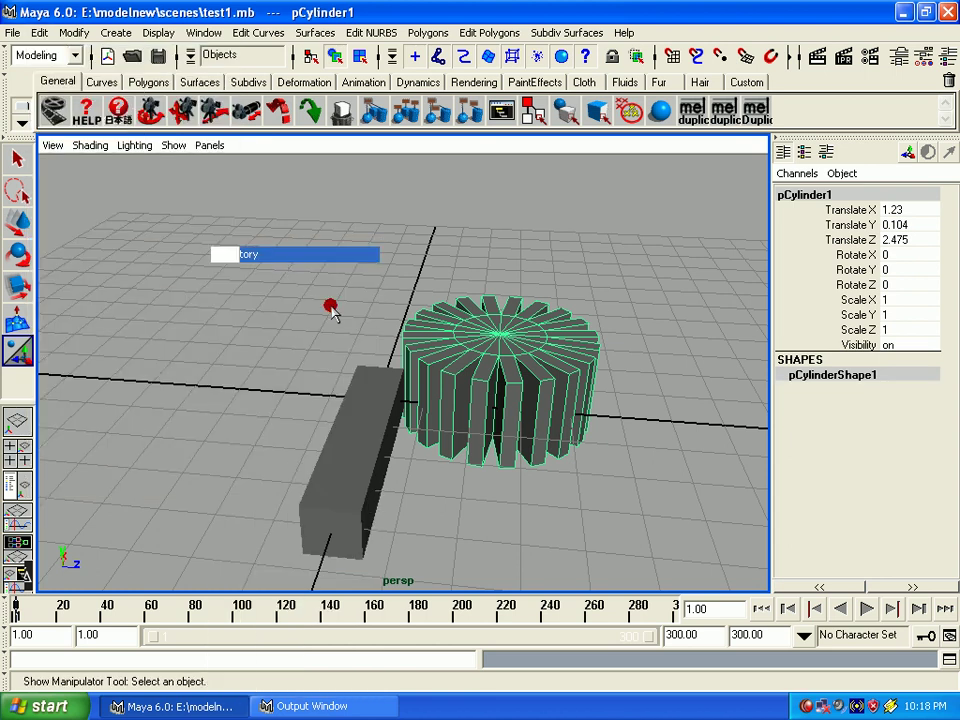
# Select the cube and cylinder in turn to confirm neither keeps input nodes
pyautogui.click(386, 414)
pyautogui.click(478, 380)
pyautogui.click(381, 413)
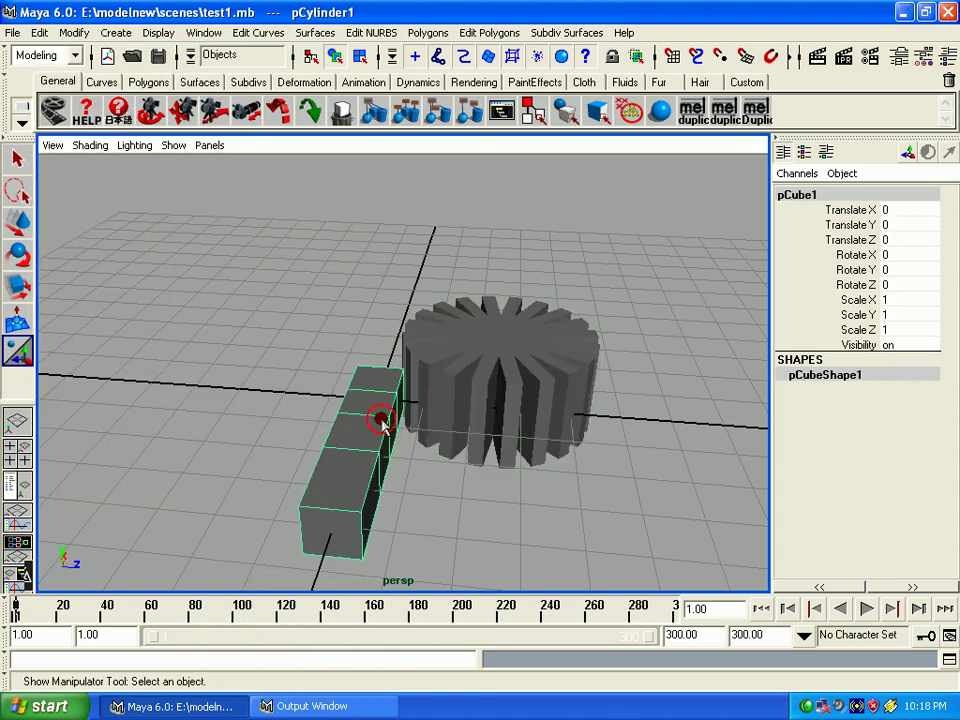
pyautogui.click(478, 380)
pyautogui.click(378, 428)
pyautogui.moveTo(377, 435)
pyautogui.keyDown('alt'); pyautogui.mouseDown()
pyautogui.moveTo(336, 401)
pyautogui.moveTo(403, 453)
pyautogui.moveTo(430, 450)
pyautogui.mouseUp(); pyautogui.keyUp('alt')
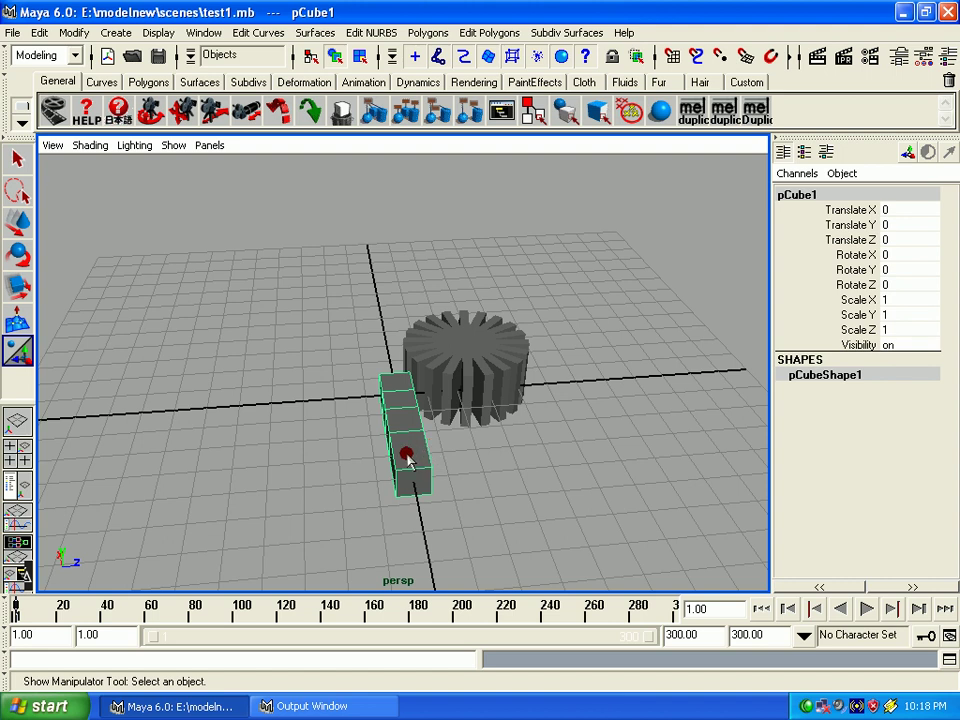
pyautogui.moveTo(392, 405)
pyautogui.keyDown('alt'); pyautogui.mouseDown()
pyautogui.moveTo(279, 386)
pyautogui.moveTo(294, 422)
pyautogui.mouseUp(); pyautogui.keyUp('alt')
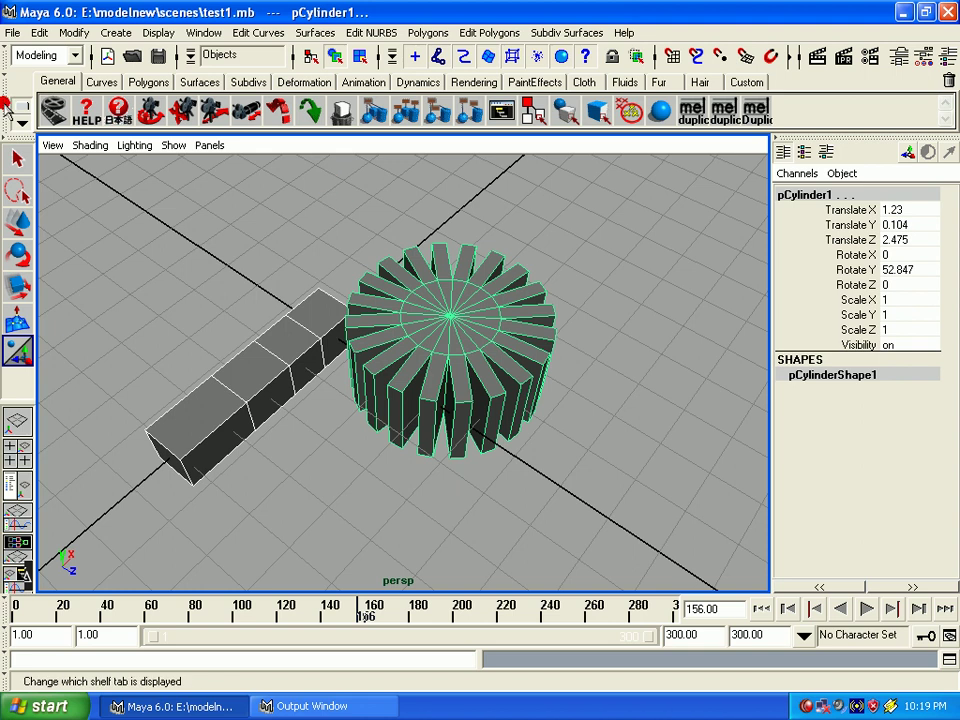
# Run Edit > Select All, then Edit > Select Hierarchy on the selection
pyautogui.click(41, 33)
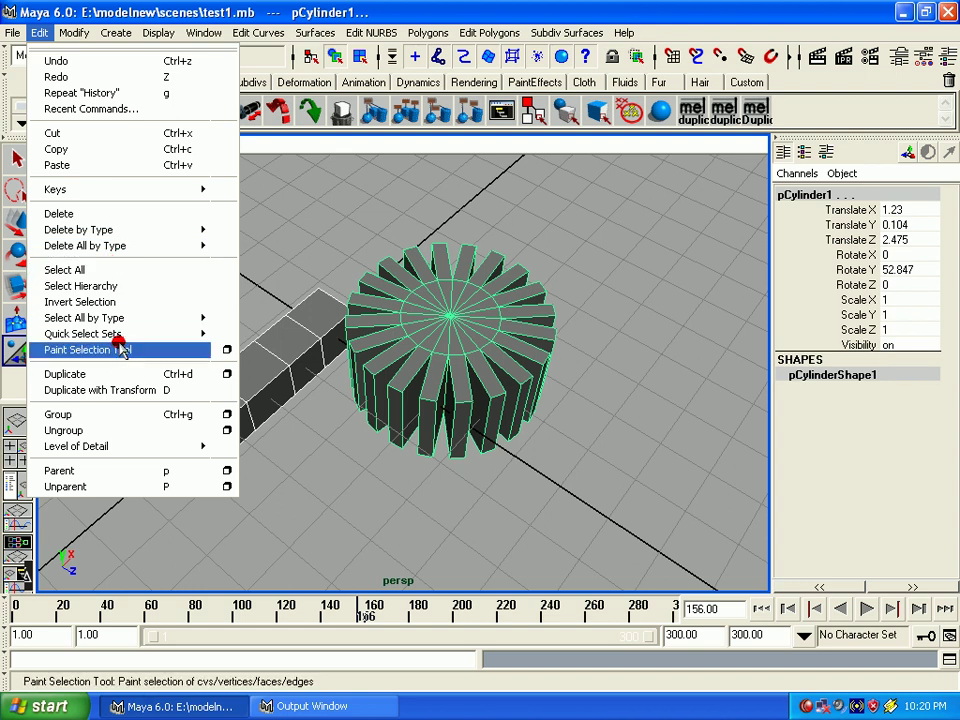
pyautogui.click(115, 273)
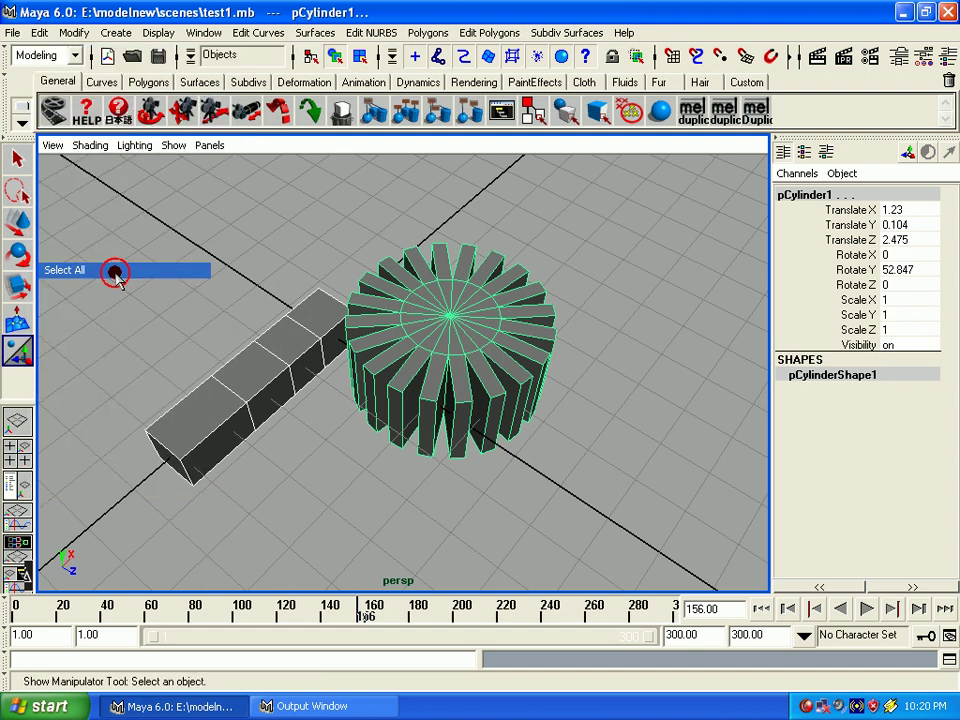
pyautogui.click(77, 37)
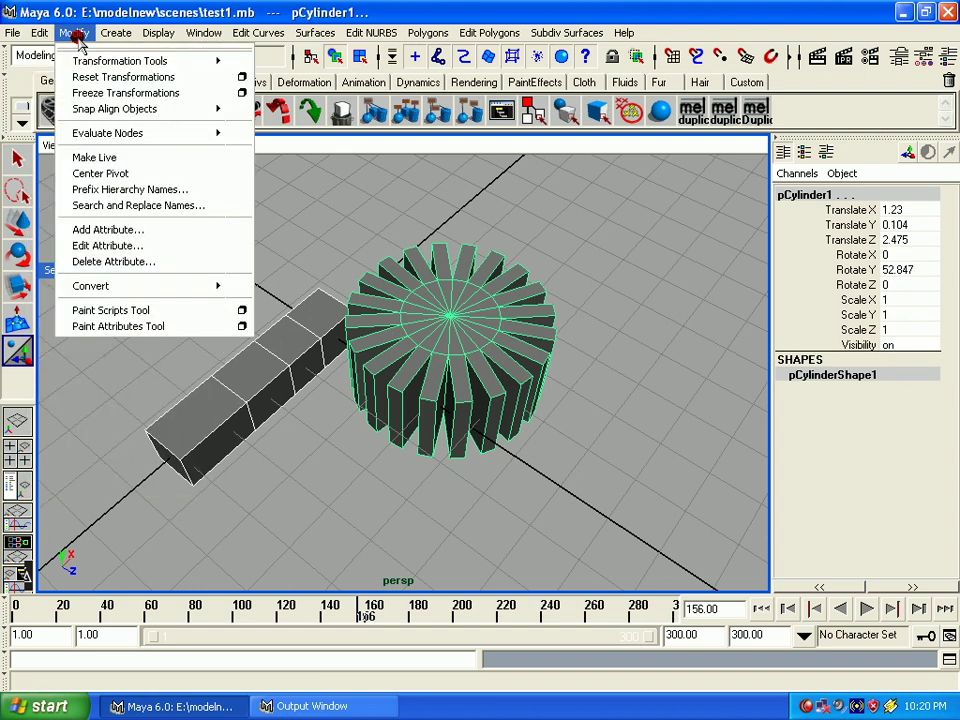
pyautogui.moveTo(39, 32)
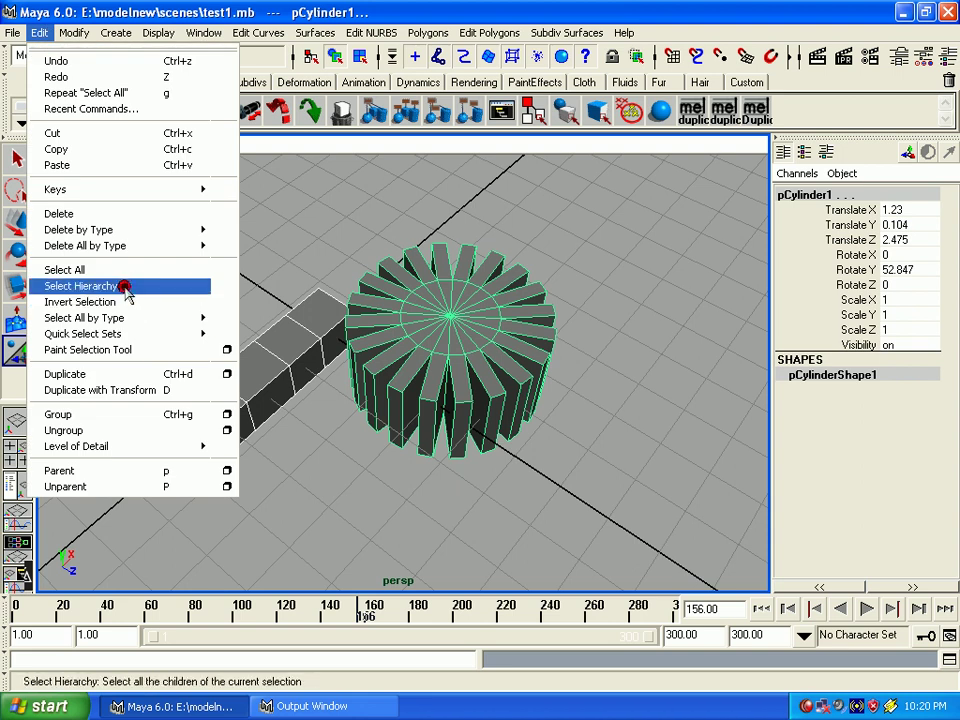
pyautogui.click(125, 288)
# Select the leftover box and delete it
pyautogui.click(281, 300)
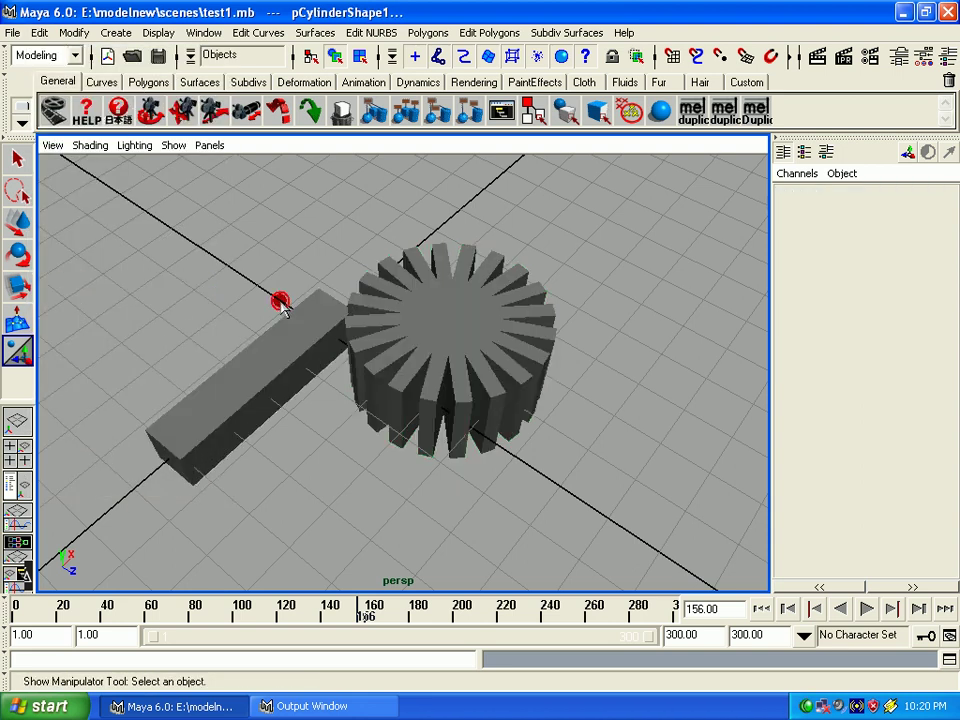
pyautogui.click(281, 368)
pyautogui.press('Delete')
# Delete the leftover gear and tumble the view over the empty grid
pyautogui.click(399, 359)
pyautogui.press('Delete')
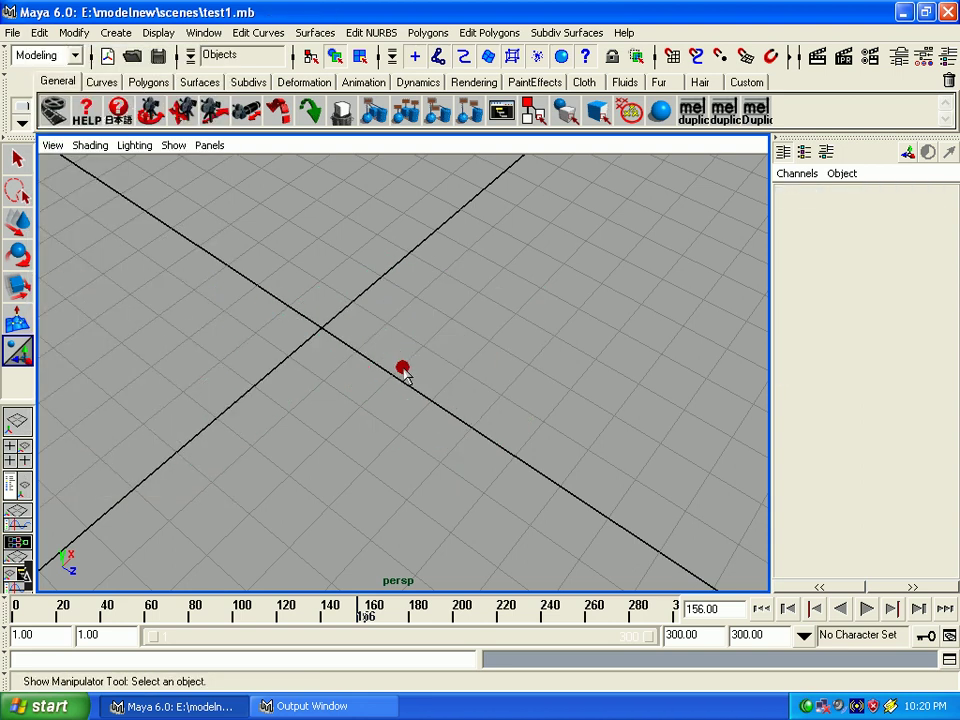
pyautogui.keyDown('alt'); pyautogui.moveTo(283, 388); pyautogui.dragTo(298, 336); pyautogui.keyUp('alt')
pyautogui.moveTo(298, 336)
pyautogui.keyDown('alt'); pyautogui.mouseDown(button='right')
pyautogui.moveTo(407, 414)
pyautogui.moveTo(332, 285)
pyautogui.mouseUp(button='right'); pyautogui.keyUp('alt')
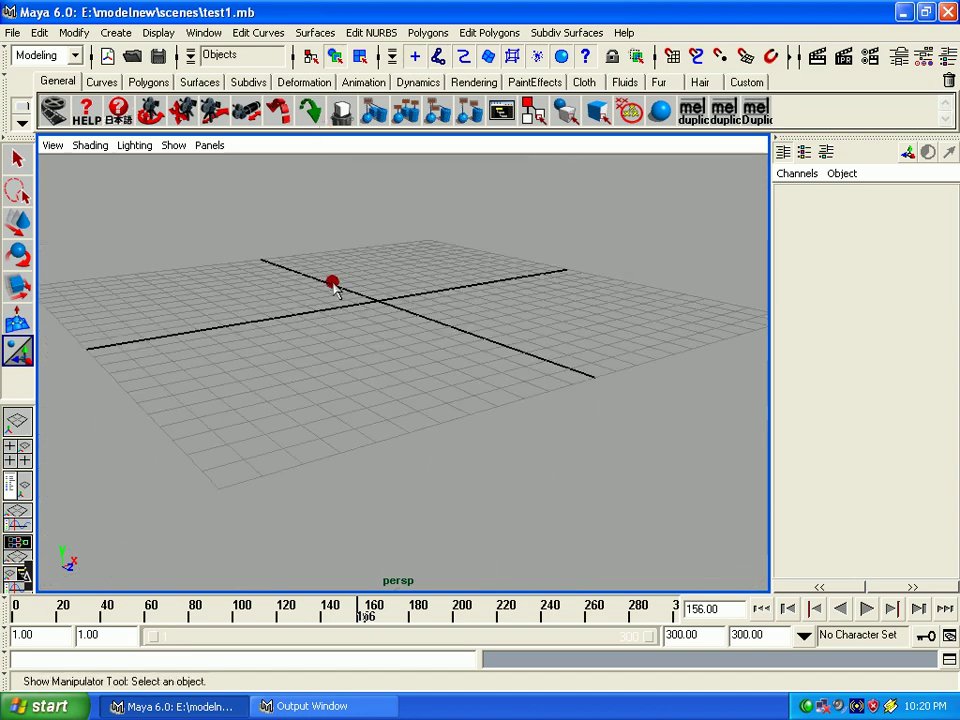
pyautogui.keyDown('alt'); pyautogui.moveTo(332, 285); pyautogui.dragTo(330, 372, button='middle'); pyautogui.keyUp('alt')
pyautogui.moveTo(330, 372)
pyautogui.keyDown('alt'); pyautogui.mouseDown()
pyautogui.moveTo(366, 446)
pyautogui.moveTo(377, 448)
pyautogui.moveTo(339, 418)
pyautogui.mouseUp(); pyautogui.keyUp('alt')
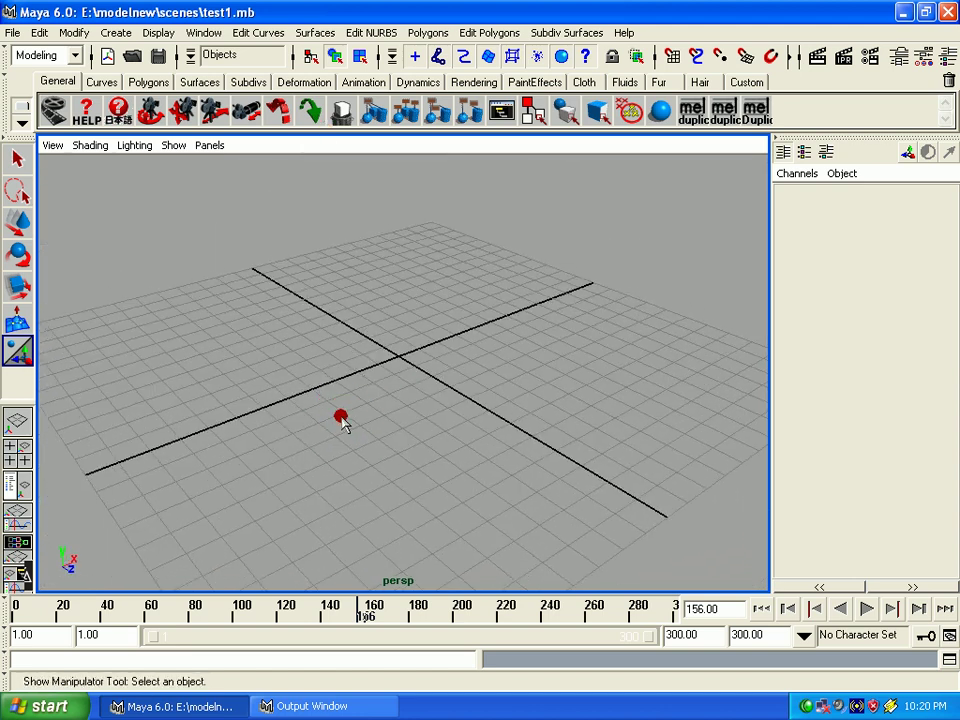
# Create the first polygon cube at the origin and switch to the Move tool
pyautogui.click(118, 33)
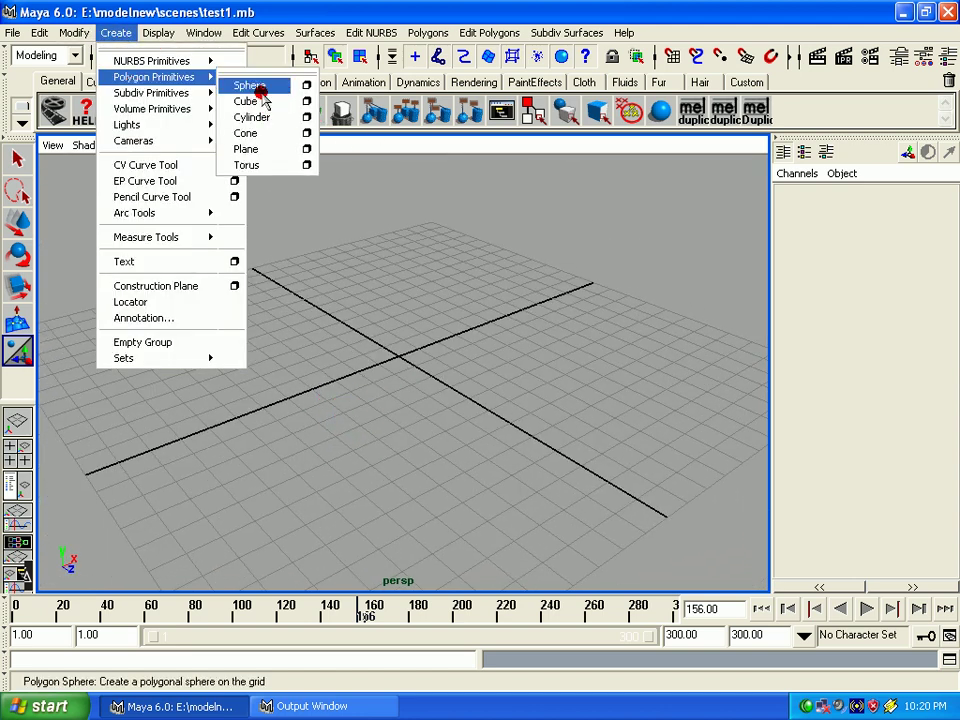
pyautogui.click(252, 102)
pyautogui.press('w')
pyautogui.moveTo(368, 532)
pyautogui.keyDown('alt'); pyautogui.mouseDown()
pyautogui.moveTo(447, 343)
pyautogui.moveTo(432, 380)
pyautogui.moveTo(450, 407)
pyautogui.mouseUp(); pyautogui.keyUp('alt')
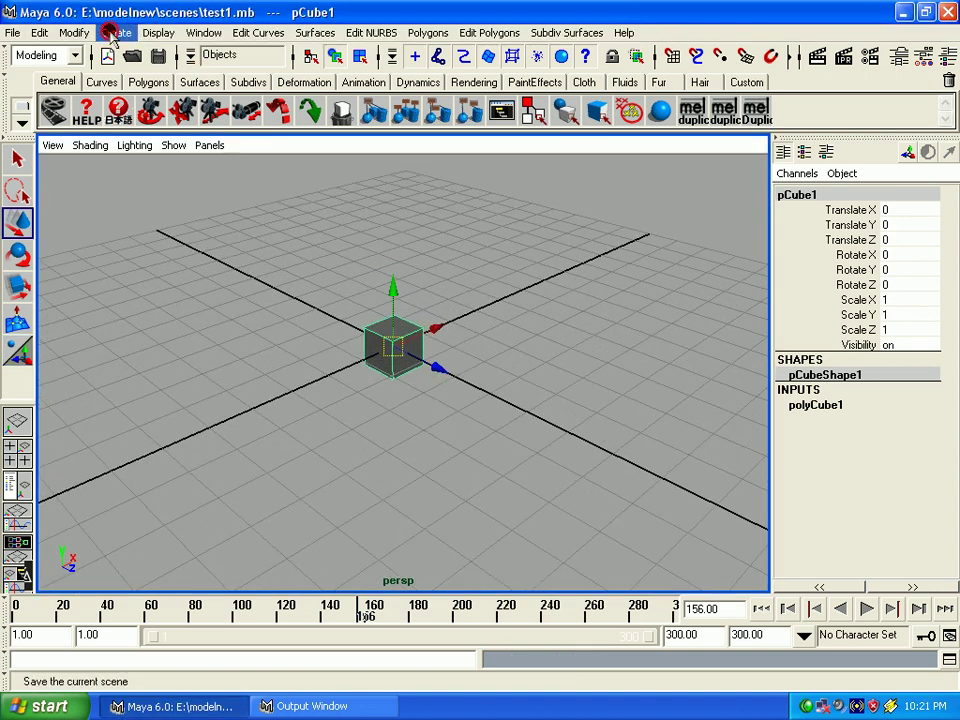
# Add two more cubes, sliding them along X to 2.971 and 5.376
pyautogui.click(112, 32)
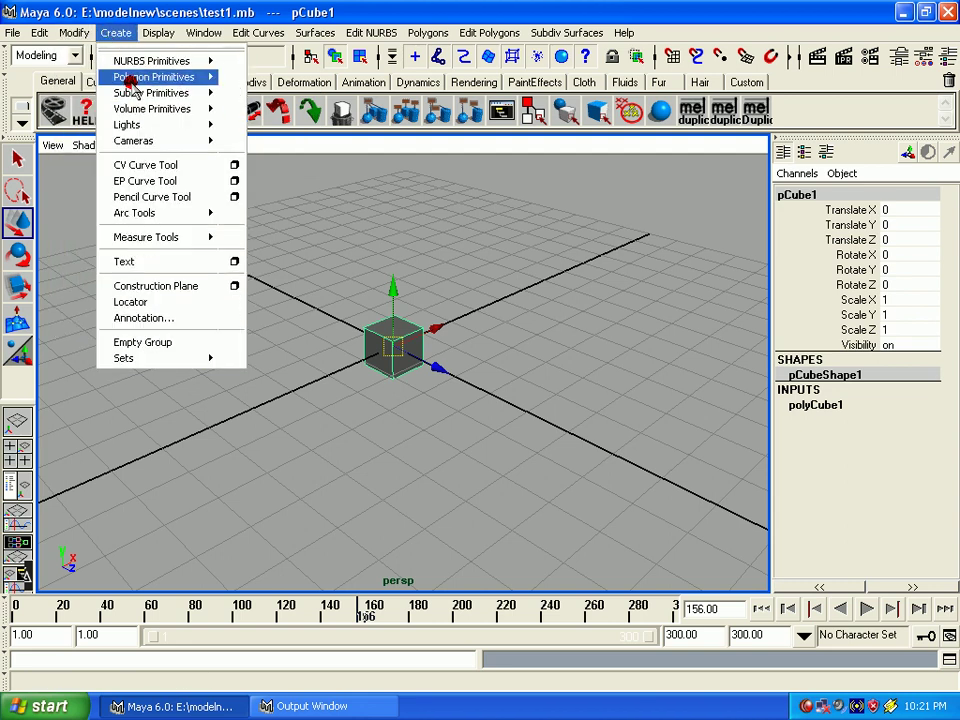
pyautogui.moveTo(154, 77)
pyautogui.click(270, 104)
pyautogui.moveTo(439, 349); pyautogui.dragTo(522, 300)
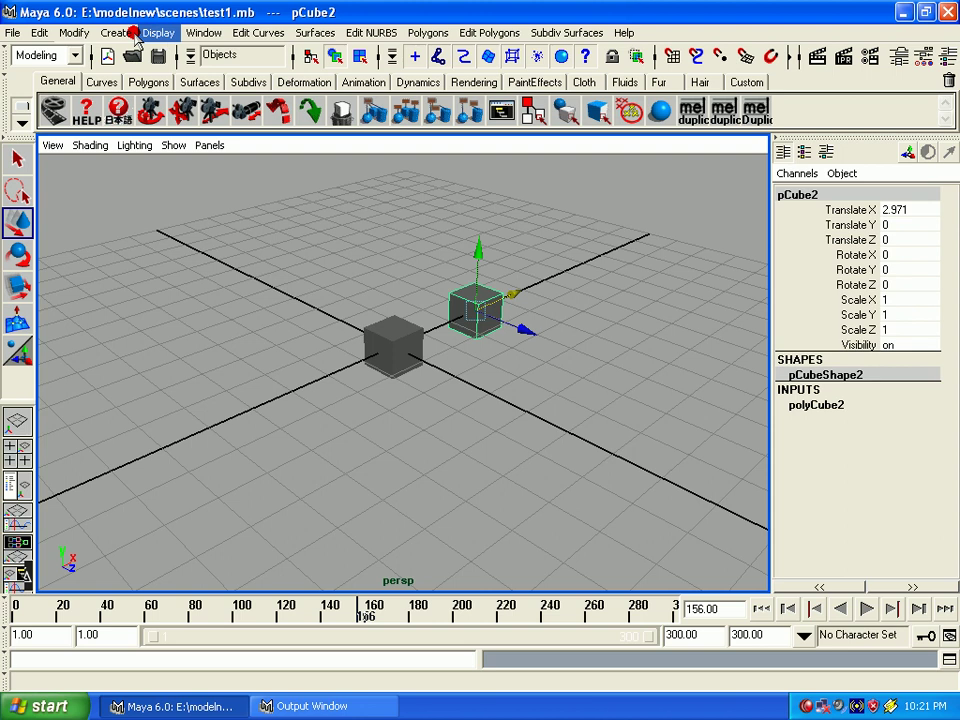
pyautogui.click(124, 32)
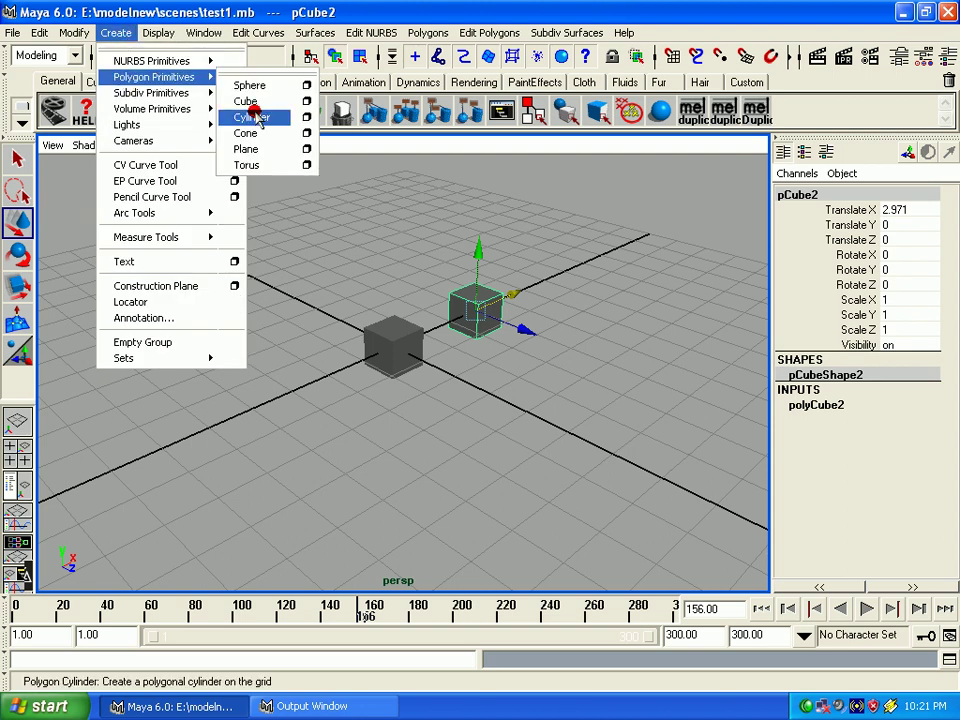
pyautogui.click(262, 101)
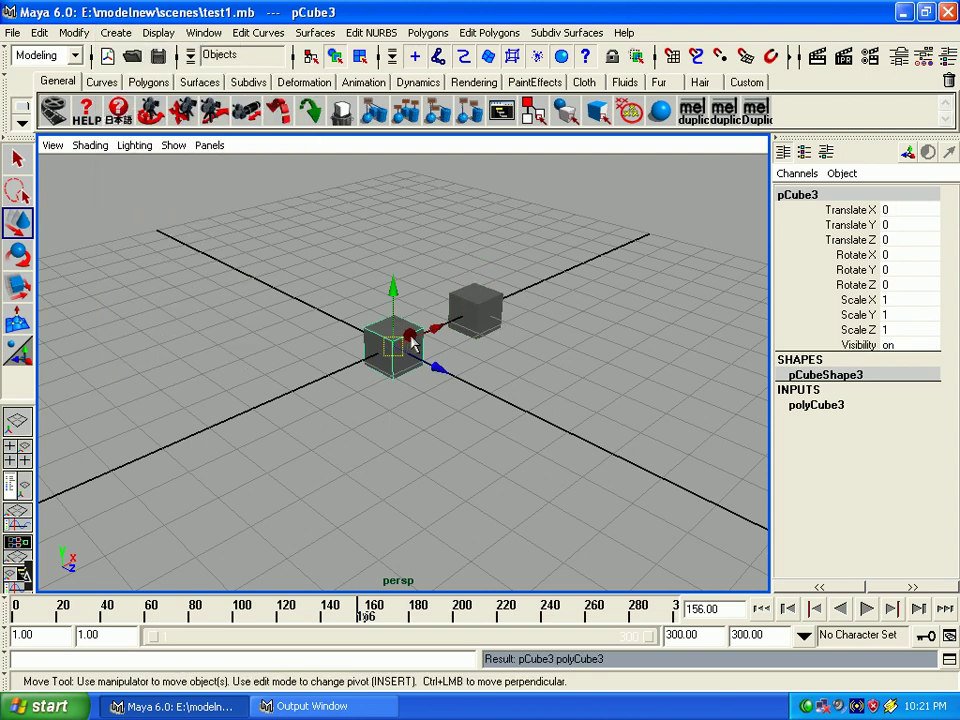
pyautogui.moveTo(412, 340)
pyautogui.mouseDown()
pyautogui.moveTo(628, 285)
pyautogui.moveTo(561, 311)
pyautogui.moveTo(520, 312)
pyautogui.mouseUp()
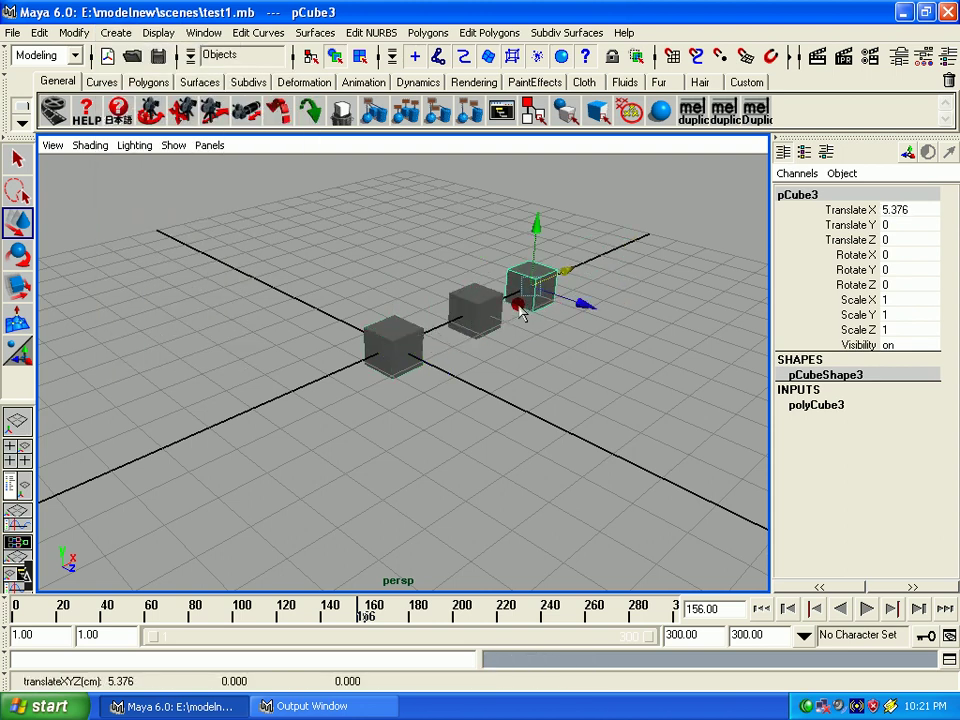
# Select all three cubes together, adding the origin cube with shift-click
pyautogui.click(489, 305)
pyautogui.keyDown('shift'); pyautogui.click(487, 307); pyautogui.keyUp('shift')
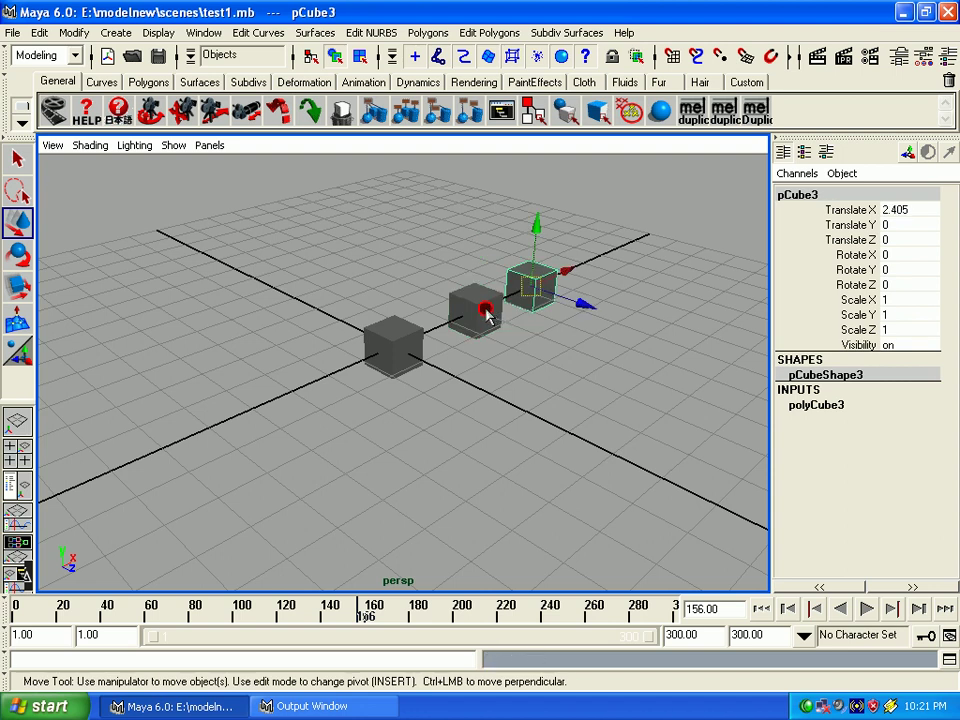
pyautogui.keyDown('shift'); pyautogui.click(487, 307); pyautogui.keyUp('shift')
pyautogui.keyDown('shift'); pyautogui.click(418, 345); pyautogui.keyUp('shift')
pyautogui.keyDown('shift'); pyautogui.click(418, 345); pyautogui.keyUp('shift')
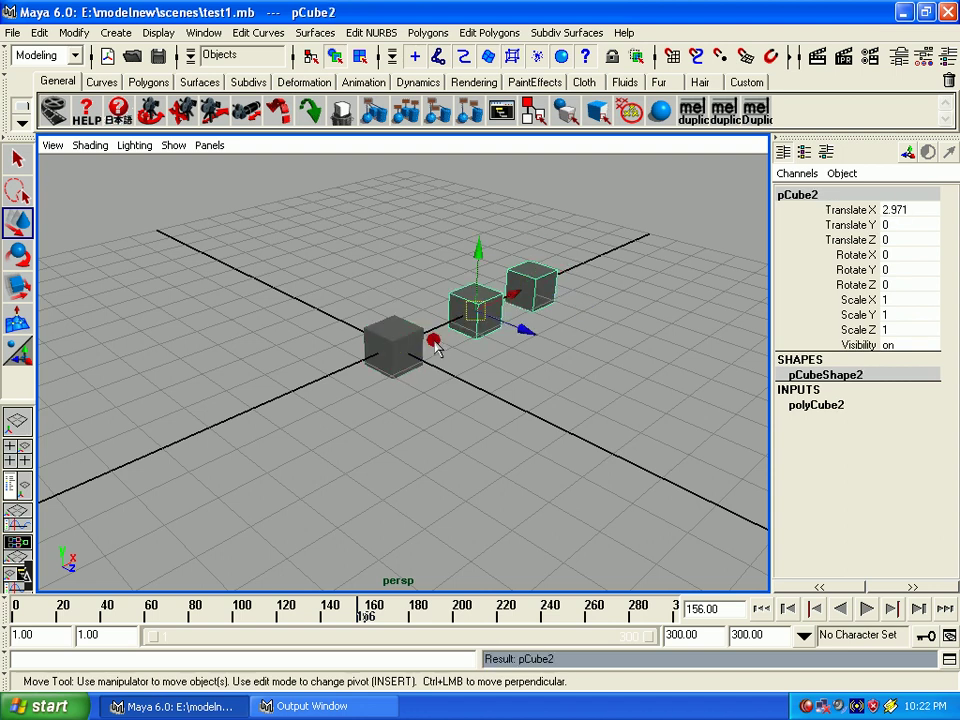
pyautogui.click(469, 364)
pyautogui.moveTo(545, 275); pyautogui.dragTo(500, 362)
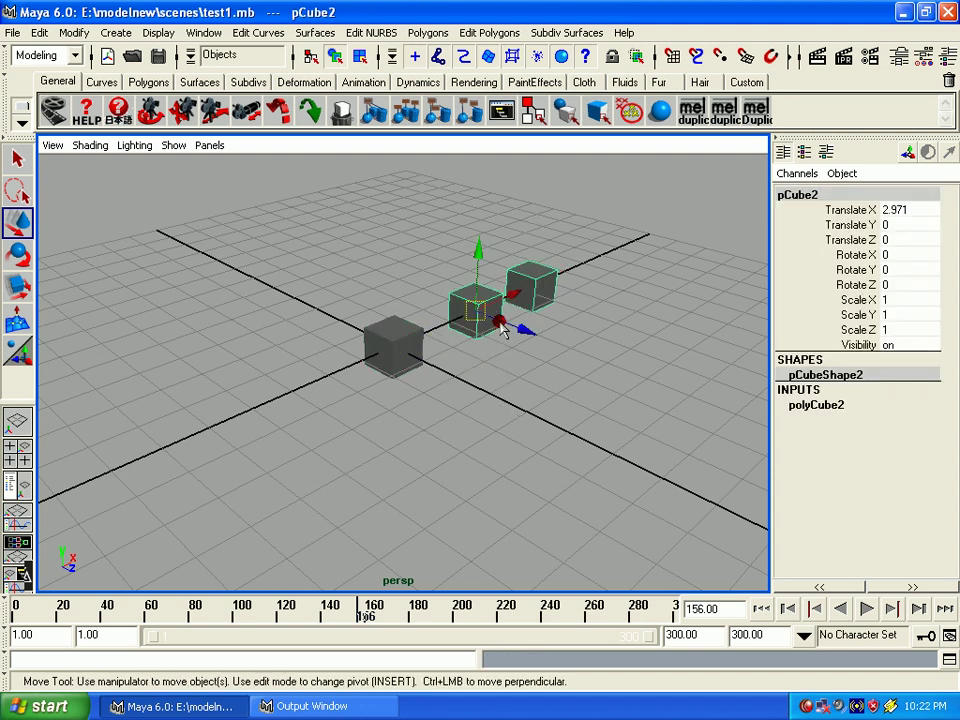
pyautogui.keyDown('shift'); pyautogui.click(410, 342); pyautogui.keyUp('shift')
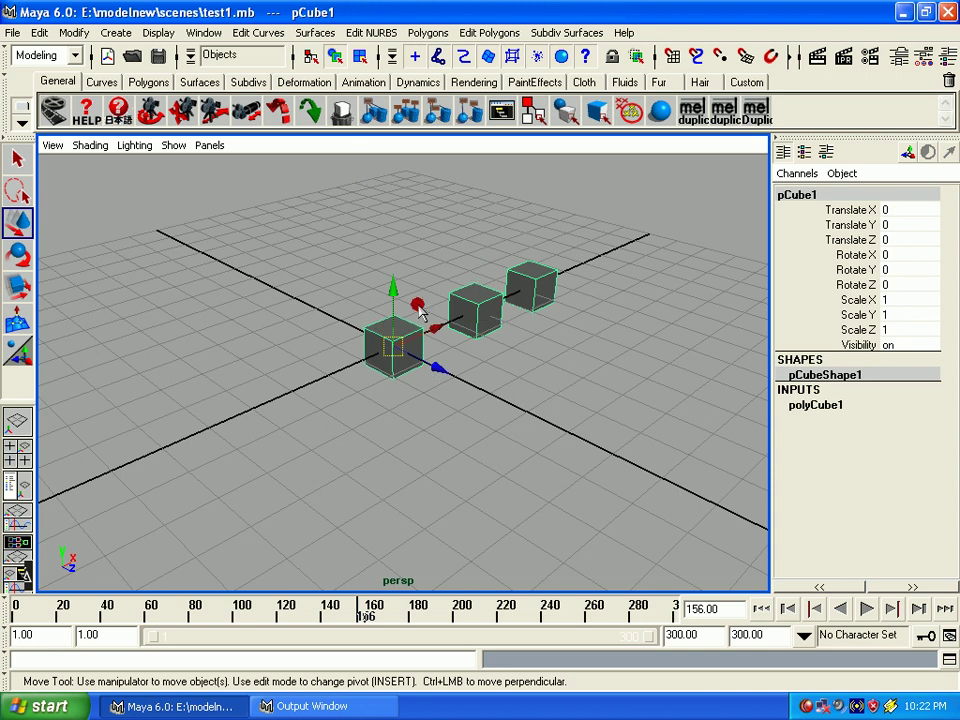
pyautogui.click(38, 32)
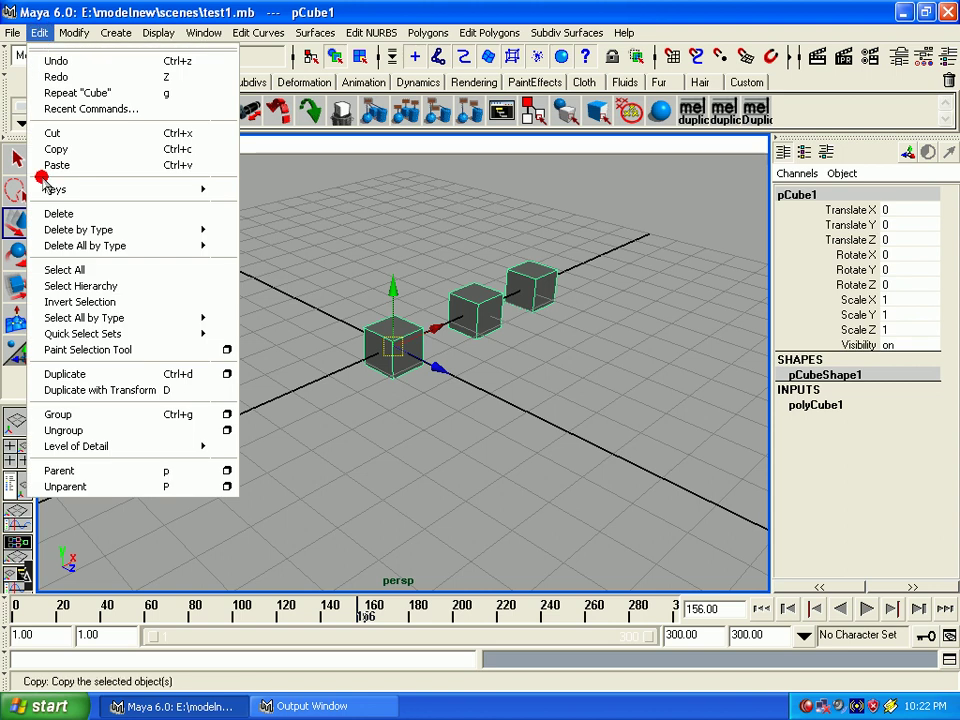
pyautogui.click(80, 287)
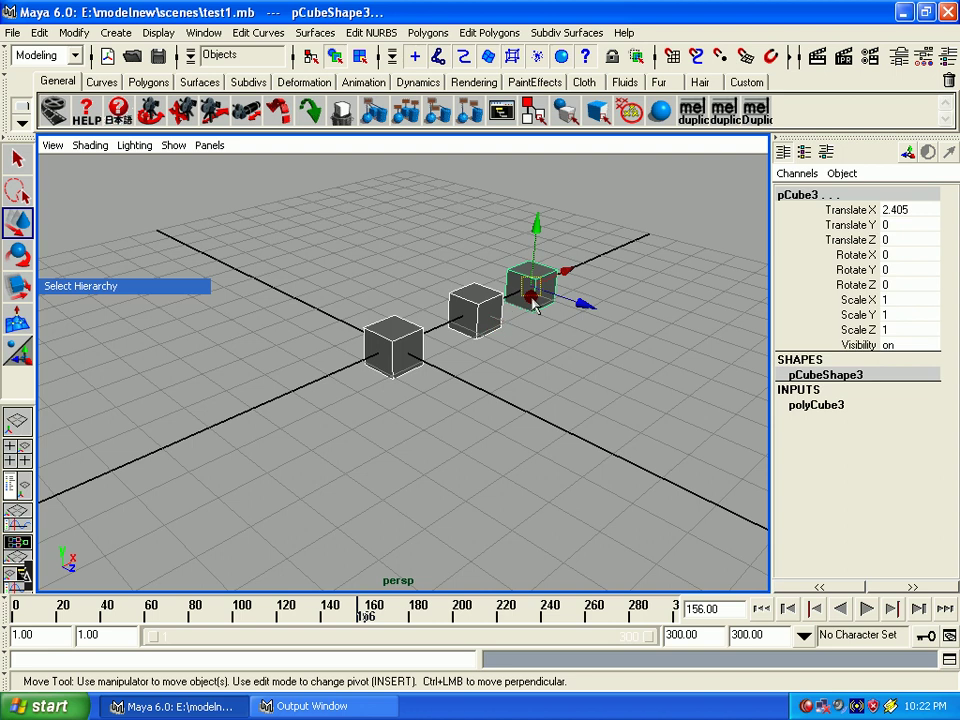
pyautogui.moveTo(536, 260)
pyautogui.mouseDown()
pyautogui.moveTo(534, 216)
pyautogui.moveTo(536, 305)
pyautogui.mouseUp()
pyautogui.hotkey('ctrl', 'z')
pyautogui.hotkey('ctrl', 'z')
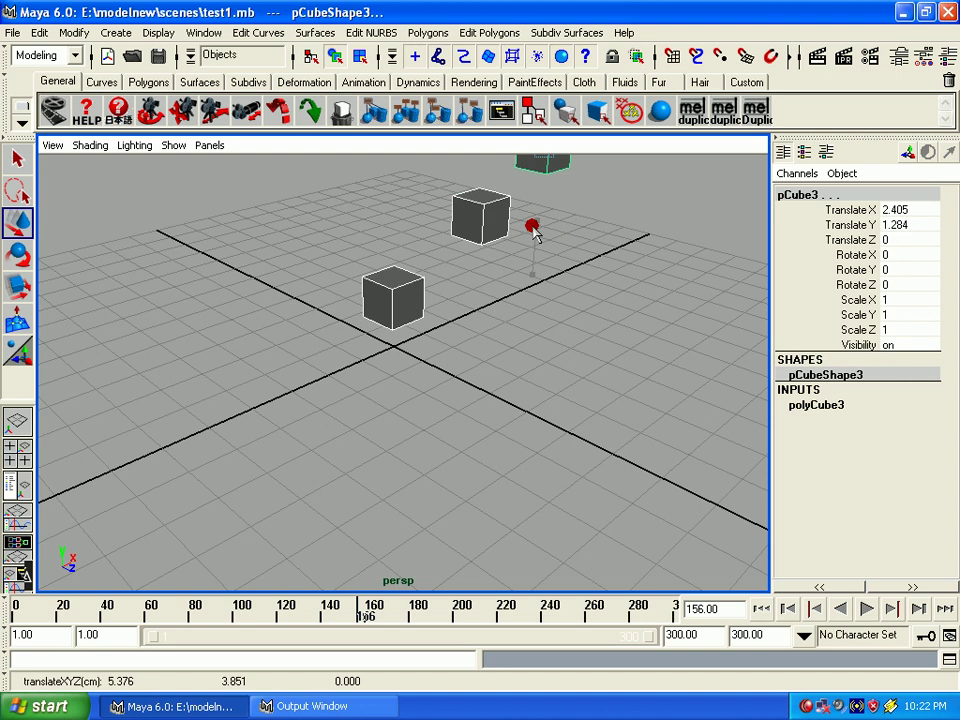
pyautogui.hotkey('ctrl', 'z')
pyautogui.hotkey('ctrl', 'z')
pyautogui.moveTo(536, 262)
pyautogui.mouseDown()
pyautogui.moveTo(533, 285)
pyautogui.moveTo(497, 268)
pyautogui.moveTo(568, 300)
pyautogui.moveTo(499, 268)
pyautogui.moveTo(617, 343)
pyautogui.moveTo(500, 310)
pyautogui.moveTo(609, 349)
pyautogui.moveTo(476, 300)
pyautogui.moveTo(533, 340)
pyautogui.mouseUp()
pyautogui.hotkey('ctrl', 'z')
pyautogui.hotkey('ctrl', 'z')
# Slide the far and middle cubes along Z, then undo both moves
pyautogui.click(580, 343)
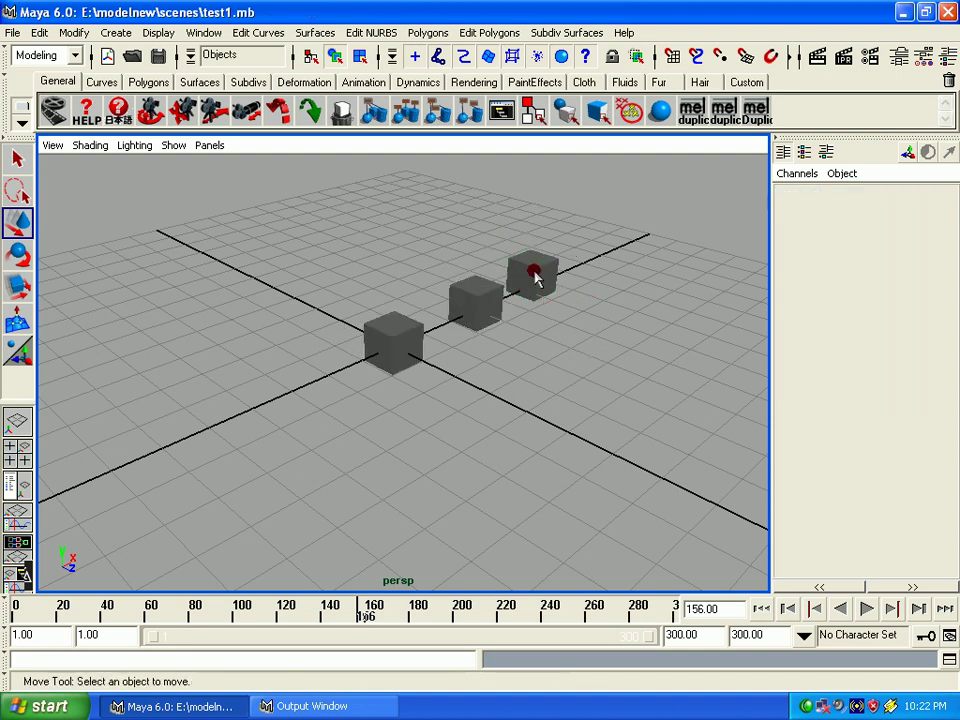
pyautogui.click(531, 272)
pyautogui.moveTo(479, 230); pyautogui.dragTo(536, 274)
pyautogui.hotkey('ctrl', 'z')
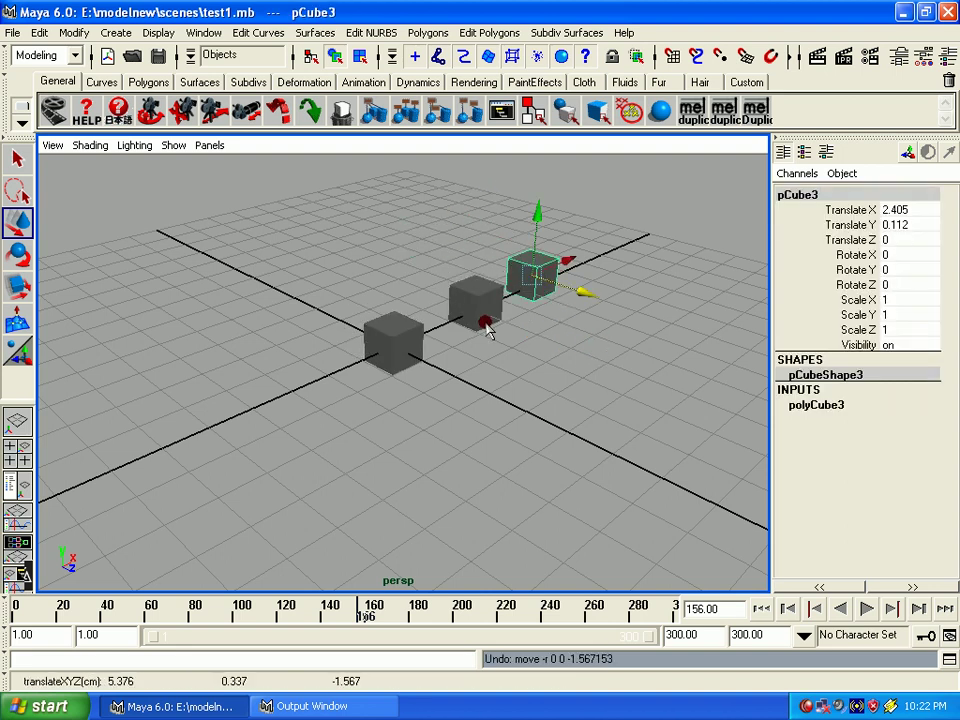
pyautogui.keyDown('shift'); pyautogui.click(489, 326); pyautogui.keyUp('shift')
pyautogui.moveTo(520, 326)
pyautogui.mouseDown()
pyautogui.moveTo(424, 268)
pyautogui.moveTo(497, 317)
pyautogui.mouseUp()
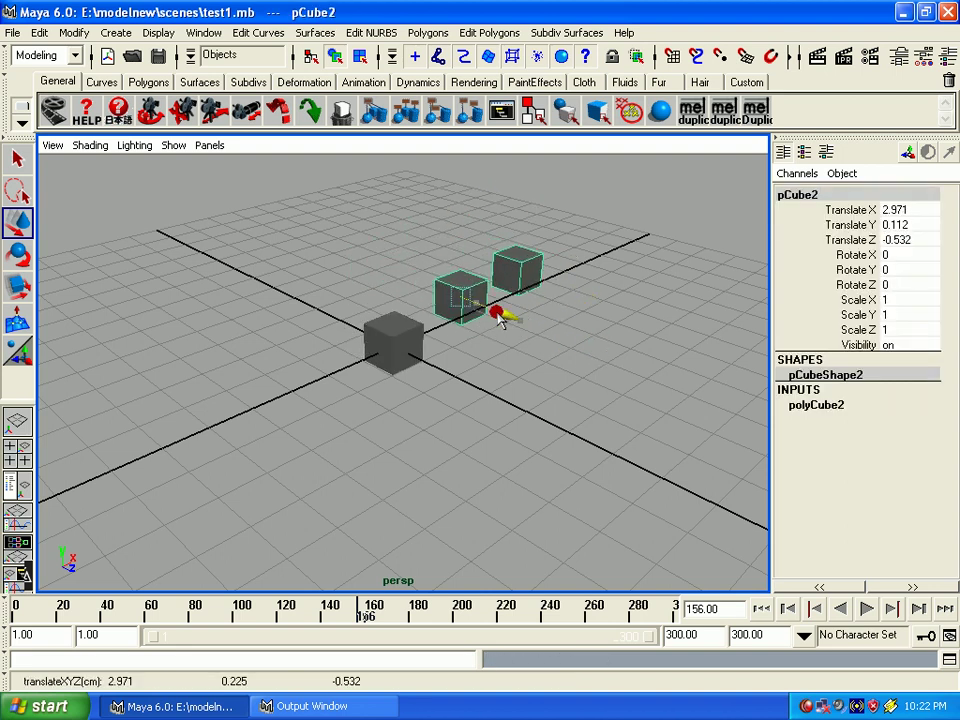
pyautogui.hotkey('ctrl', 'z')
# Select the origin cube's hierarchy with Edit > Select Hierarchy, then nudge and undo the far cube
pyautogui.click(390, 340)
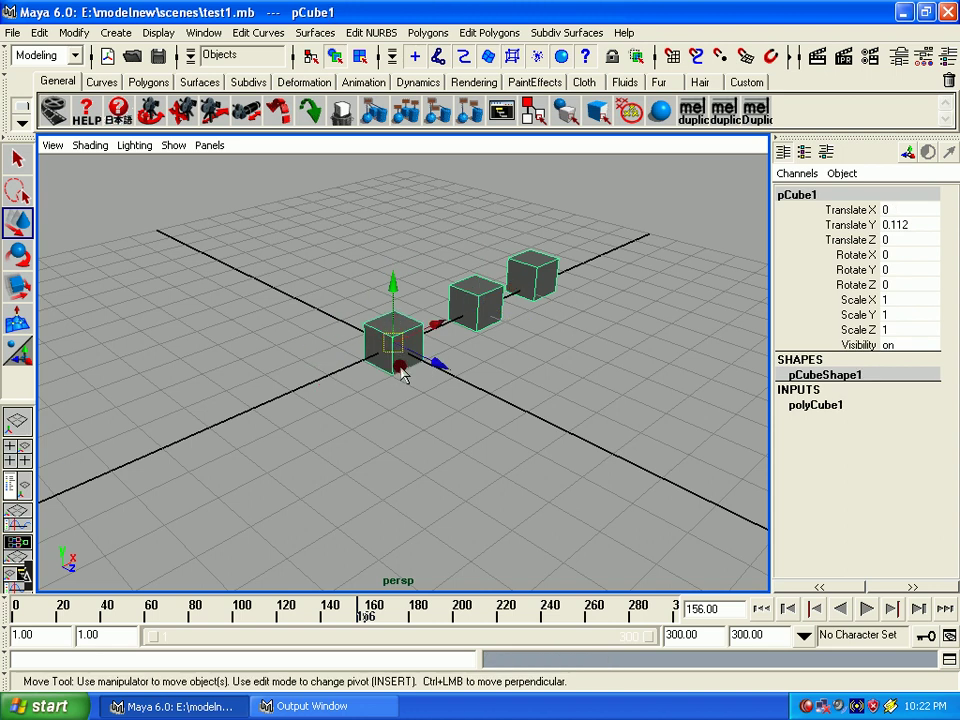
pyautogui.click(44, 32)
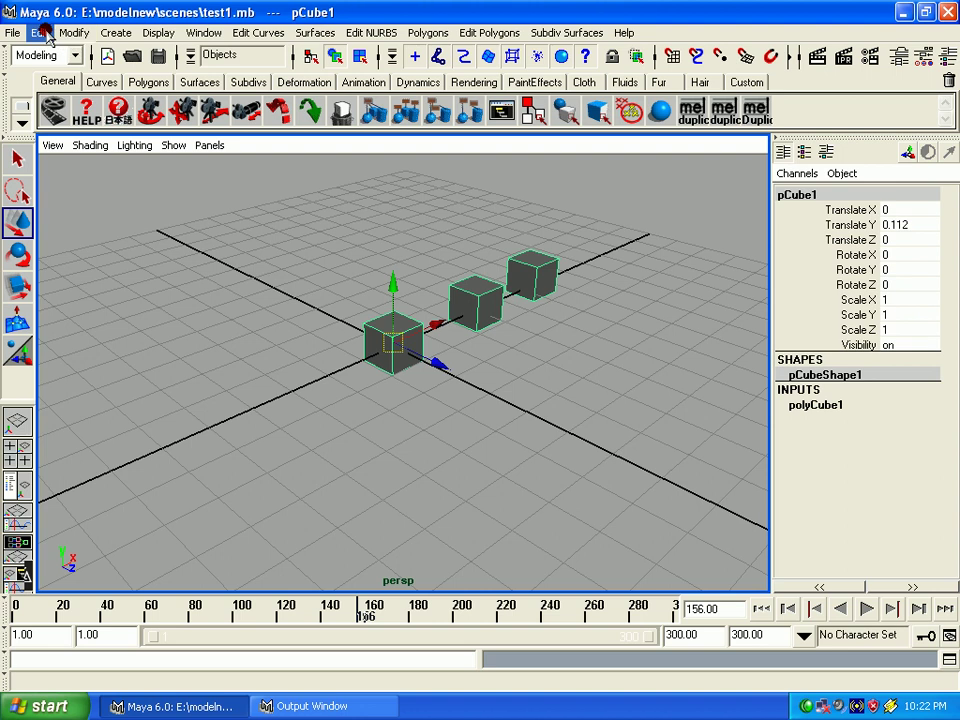
pyautogui.click(75, 287)
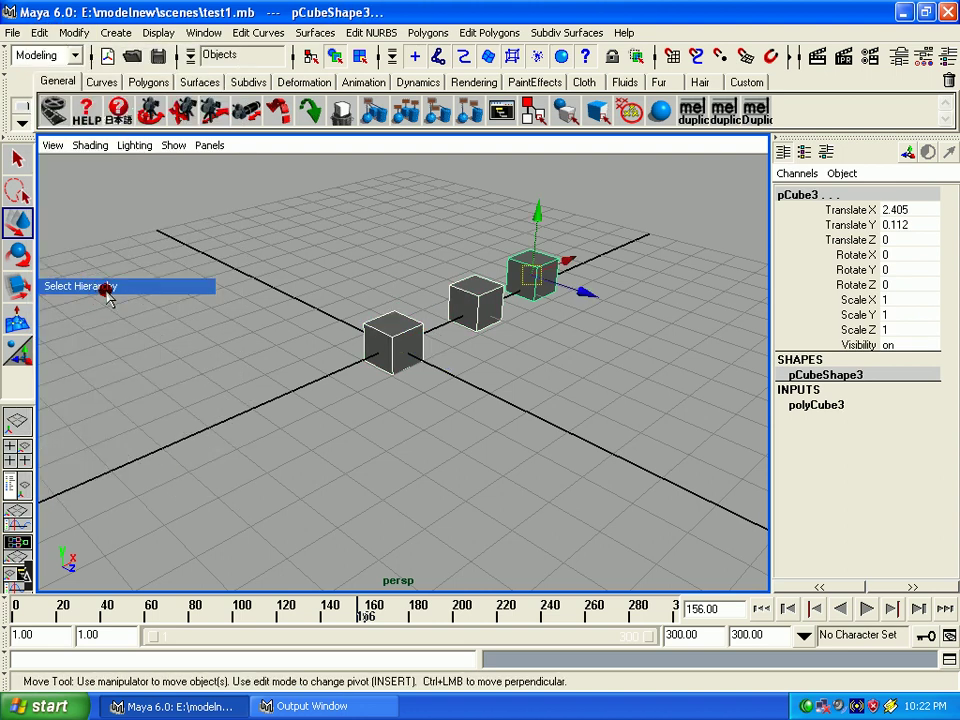
pyautogui.moveTo(577, 297); pyautogui.dragTo(557, 317)
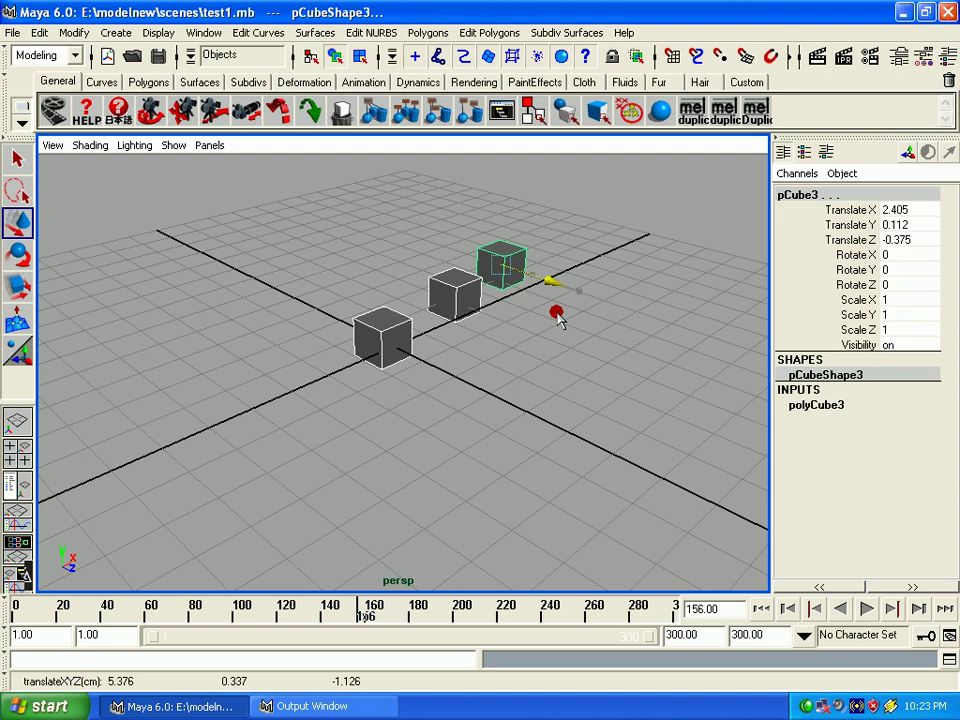
pyautogui.hotkey('ctrl', 'z')
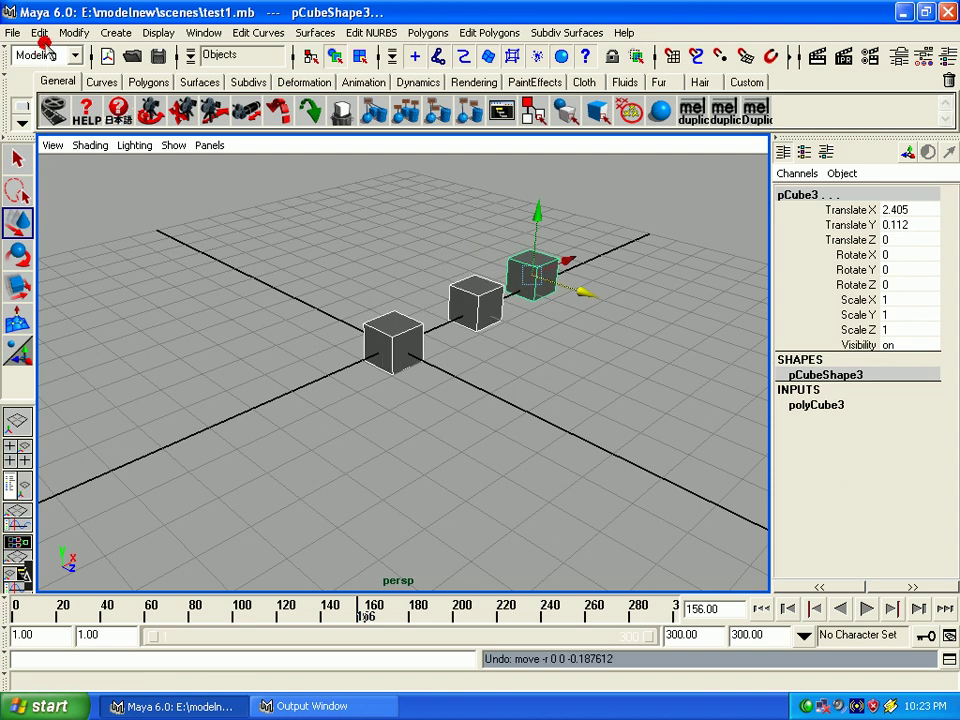
# Invert the selection with Edit > Invert Selection, then reselect cubes ending on the far and middle ones
pyautogui.click(40, 33)
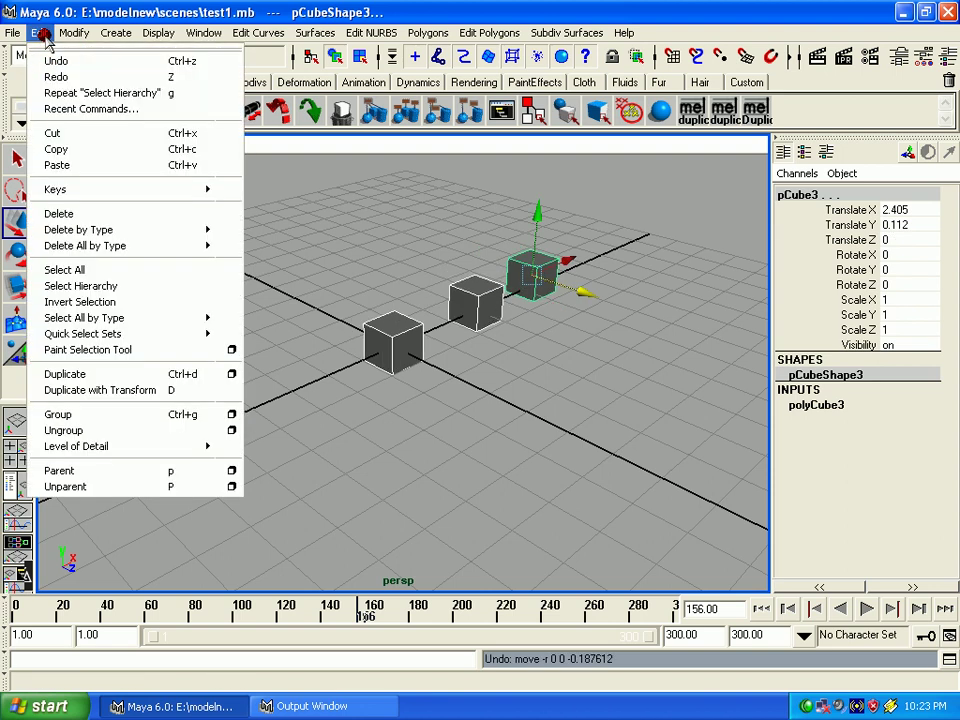
pyautogui.click(128, 302)
pyautogui.click(484, 446)
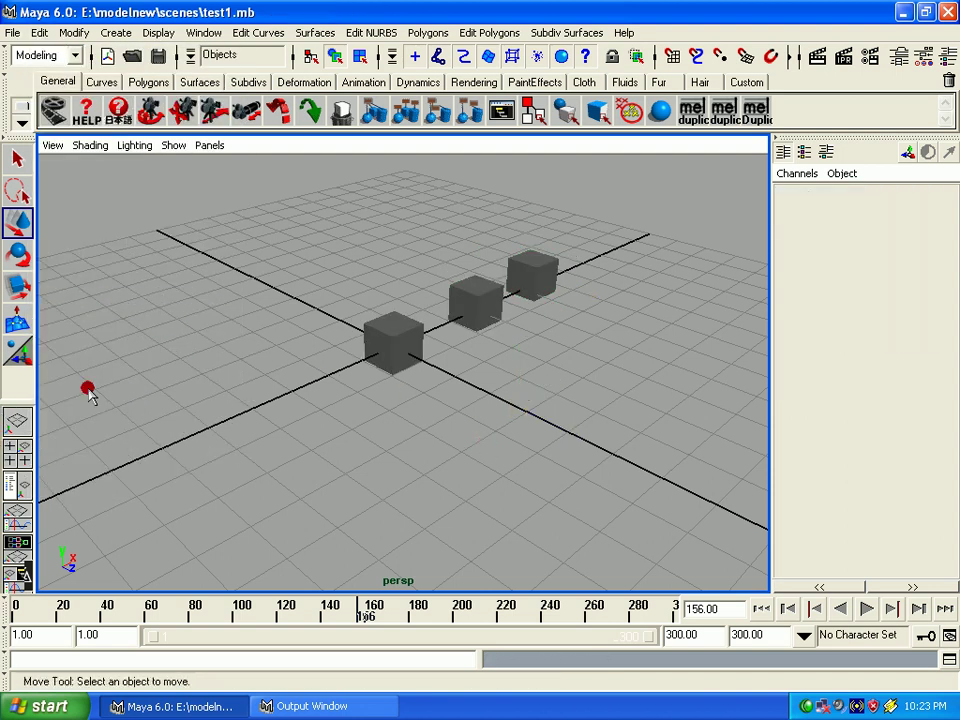
pyautogui.click(390, 342)
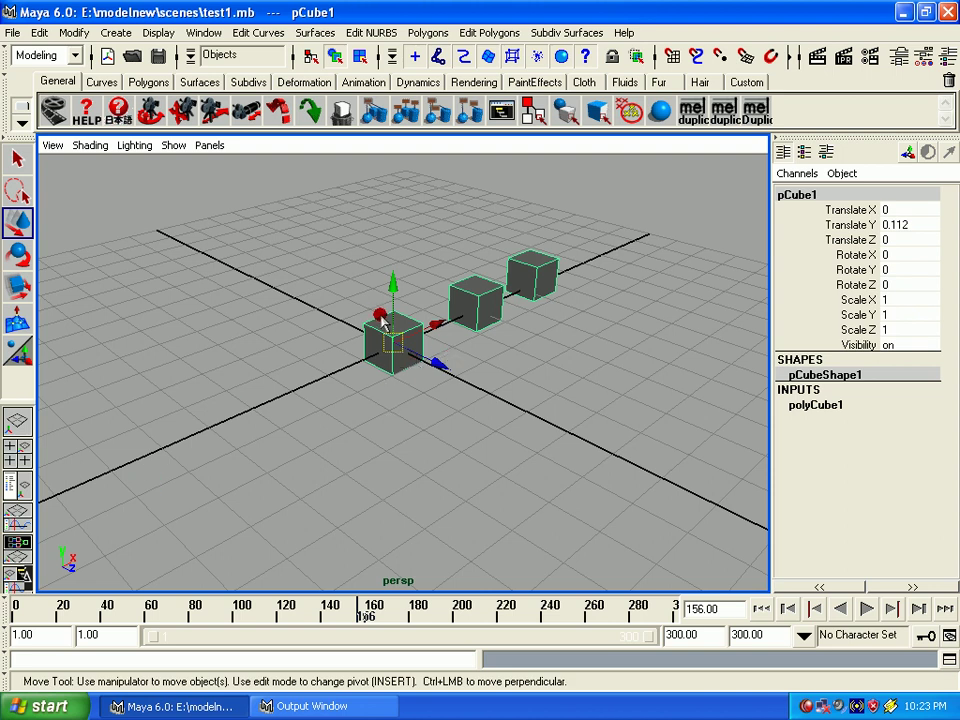
pyautogui.click(530, 312)
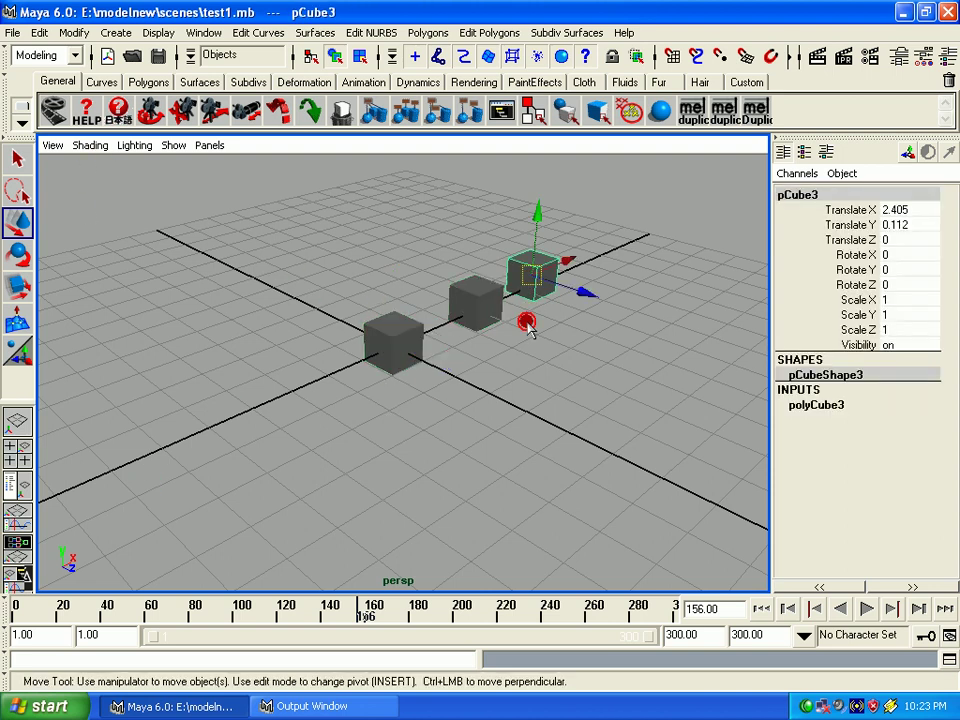
pyautogui.click(463, 302)
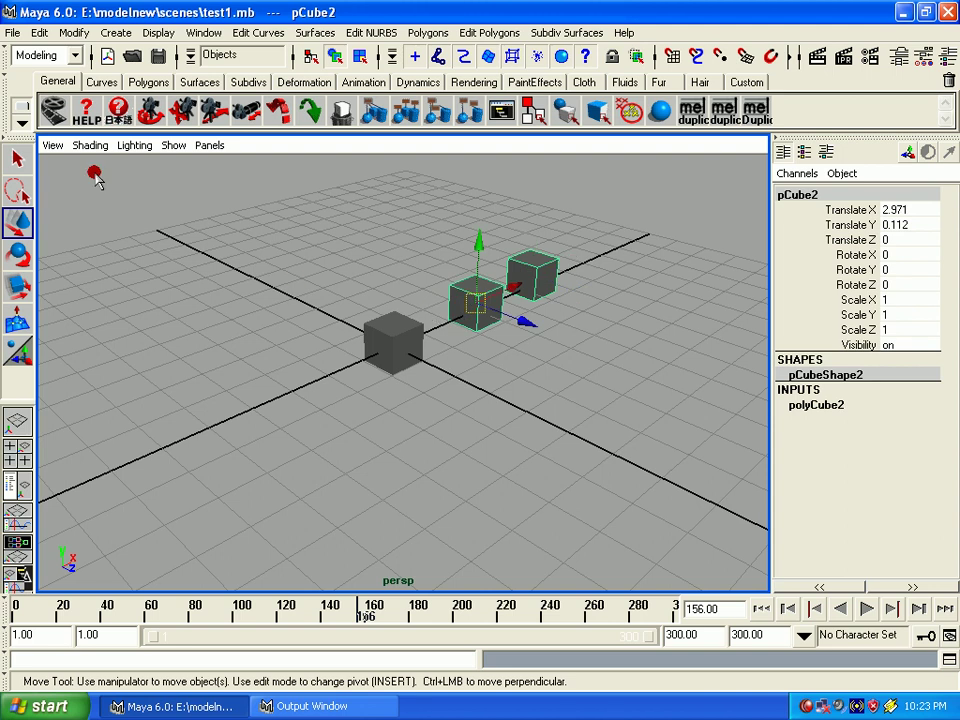
# Unparent the middle cube, then the far and middle cubes together via Edit > Unparent
pyautogui.click(37, 33)
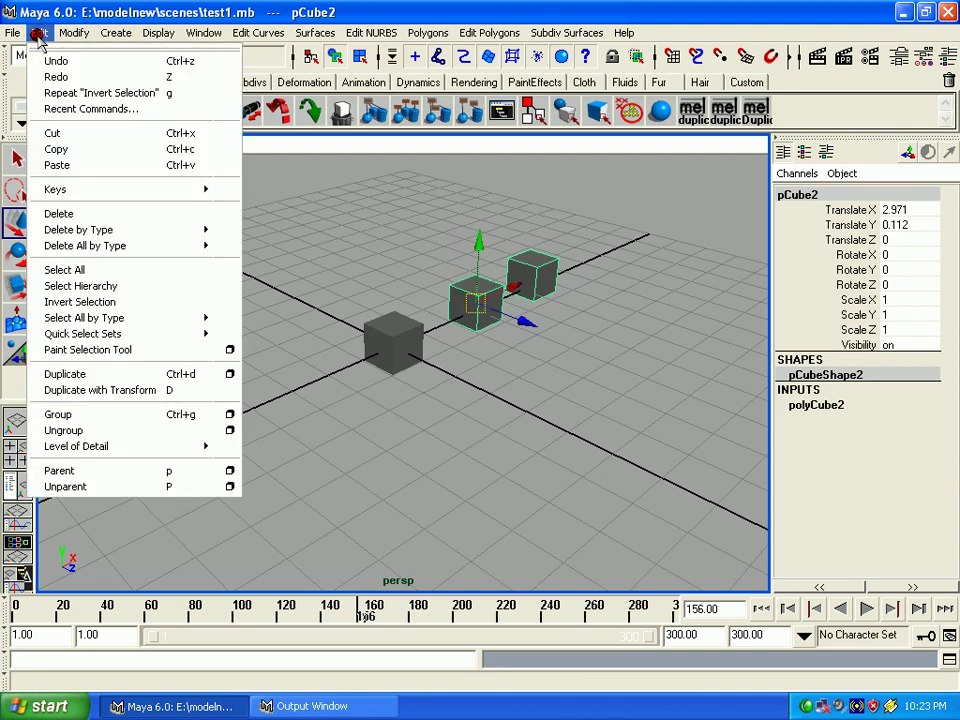
pyautogui.click(118, 485)
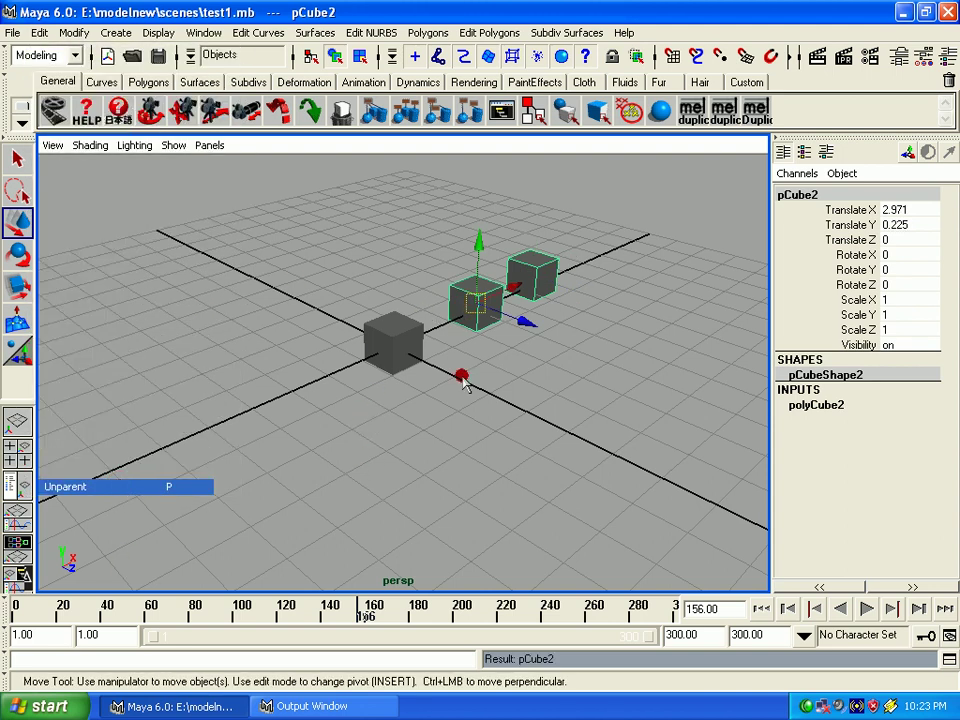
pyautogui.click(463, 385)
pyautogui.click(392, 349)
pyautogui.click(484, 300)
pyautogui.click(541, 274)
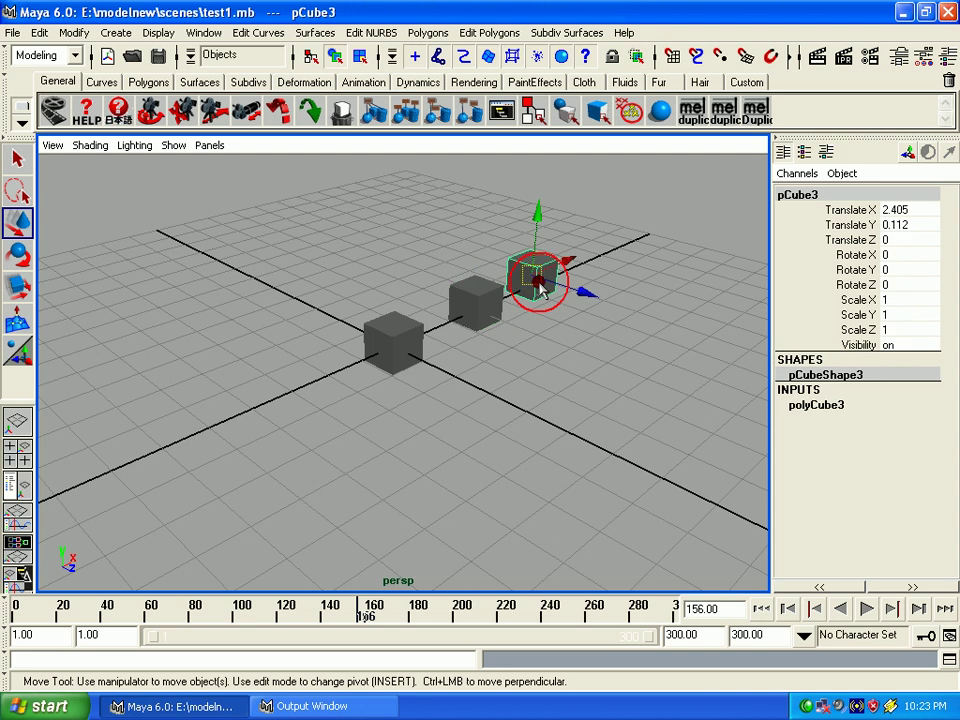
pyautogui.keyDown('shift'); pyautogui.click(478, 305); pyautogui.keyUp('shift')
pyautogui.click(37, 33)
pyautogui.click(198, 478)
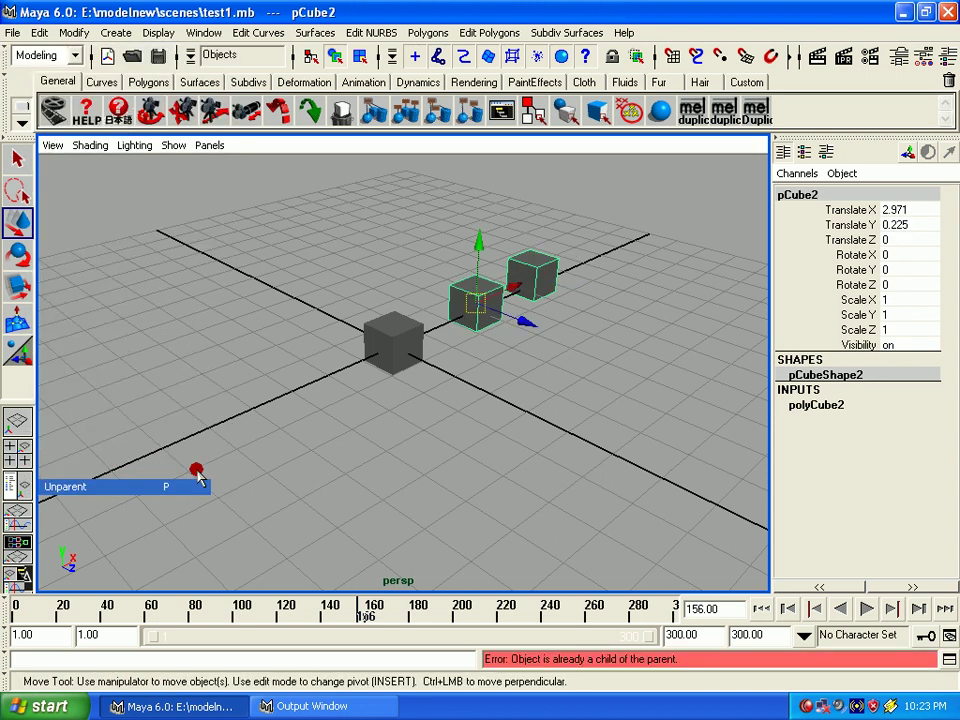
# Unparent the far cube on its own
pyautogui.click(486, 381)
pyautogui.click(521, 296)
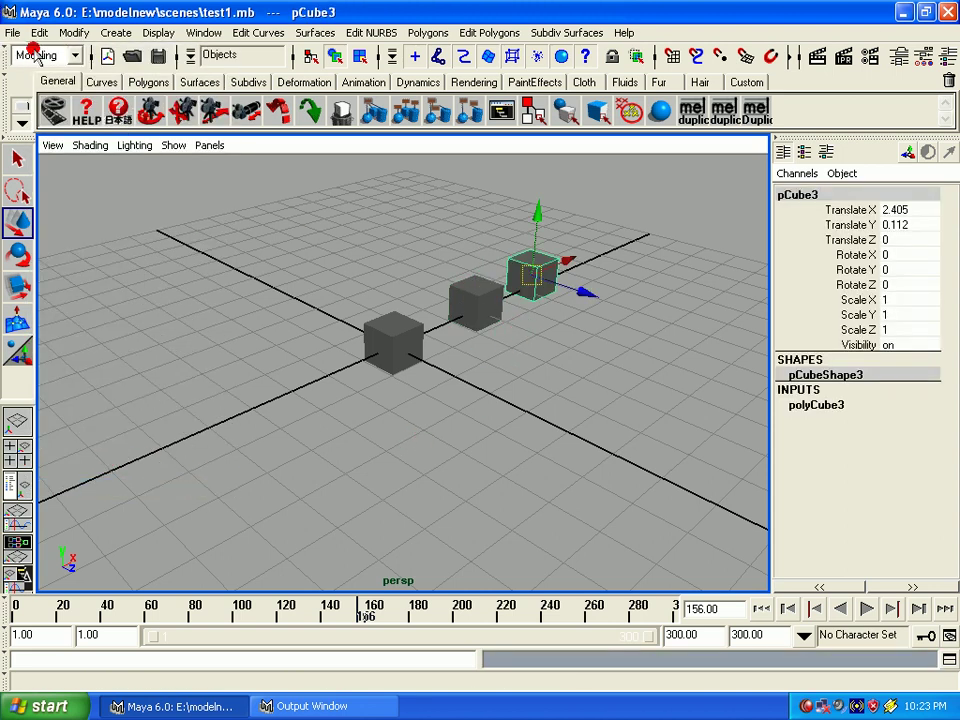
pyautogui.click(38, 32)
pyautogui.click(75, 487)
# Select each cube individually to confirm they are separate, then deselect
pyautogui.click(333, 432)
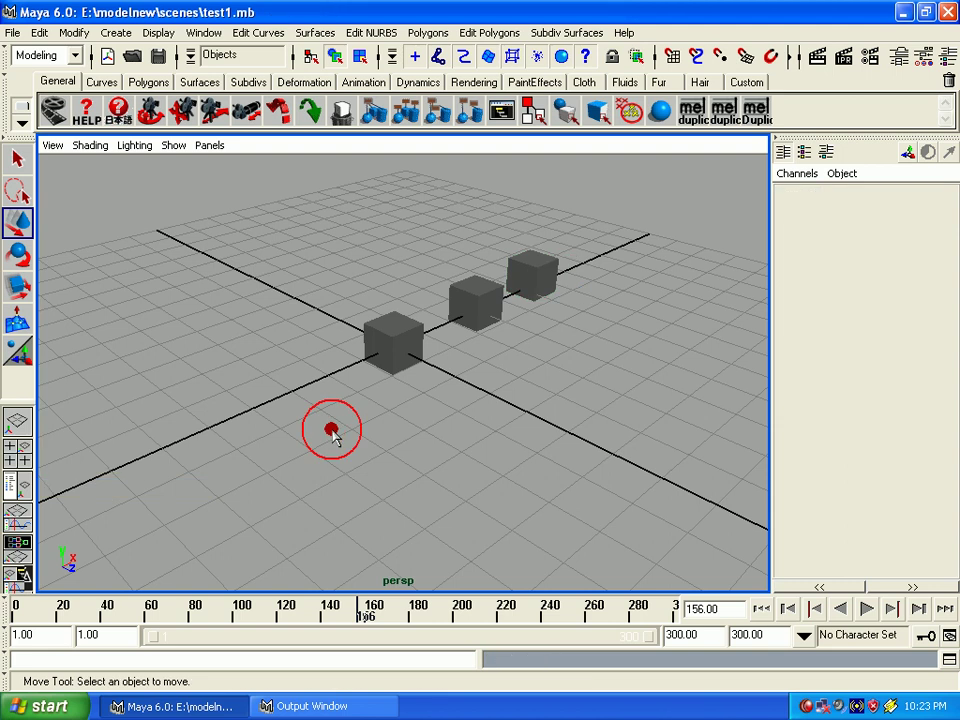
pyautogui.click(484, 290)
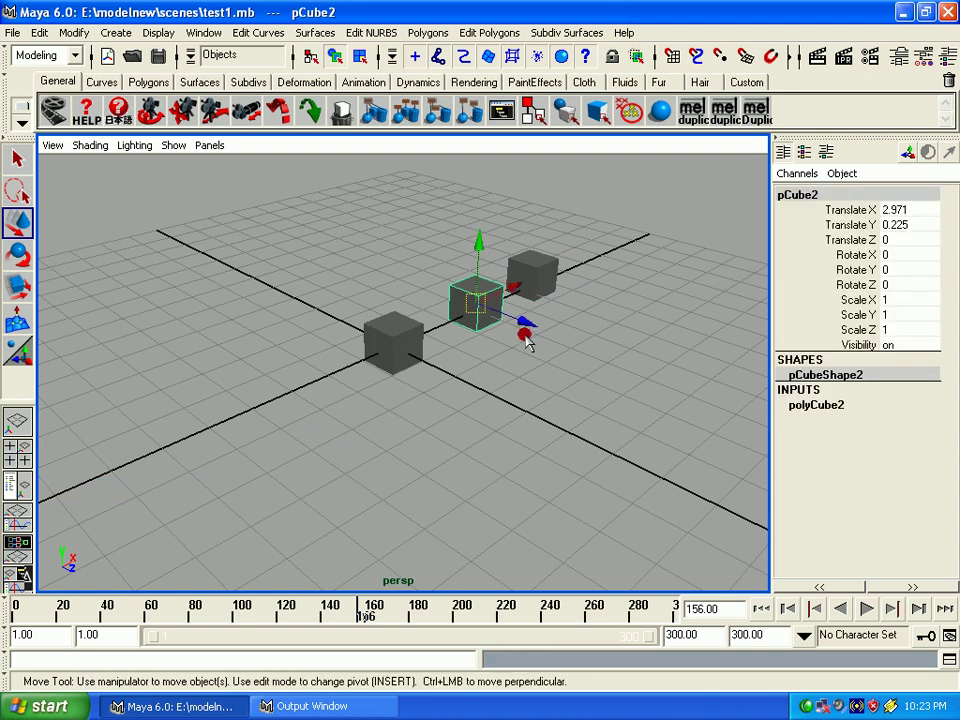
pyautogui.click(532, 283)
pyautogui.click(470, 320)
pyautogui.click(412, 342)
pyautogui.click(532, 275)
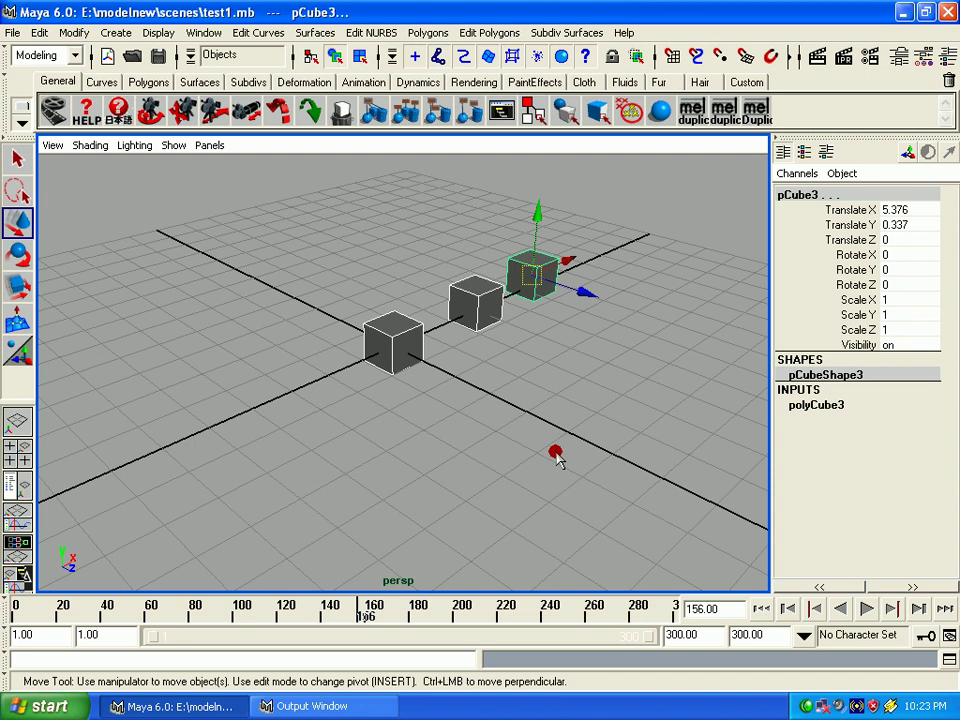
pyautogui.click(557, 454)
# Select the near cube and invert the selection to the other two cubes, then undo the clear
pyautogui.moveTo(45, 37); pyautogui.dragTo(106, 308)
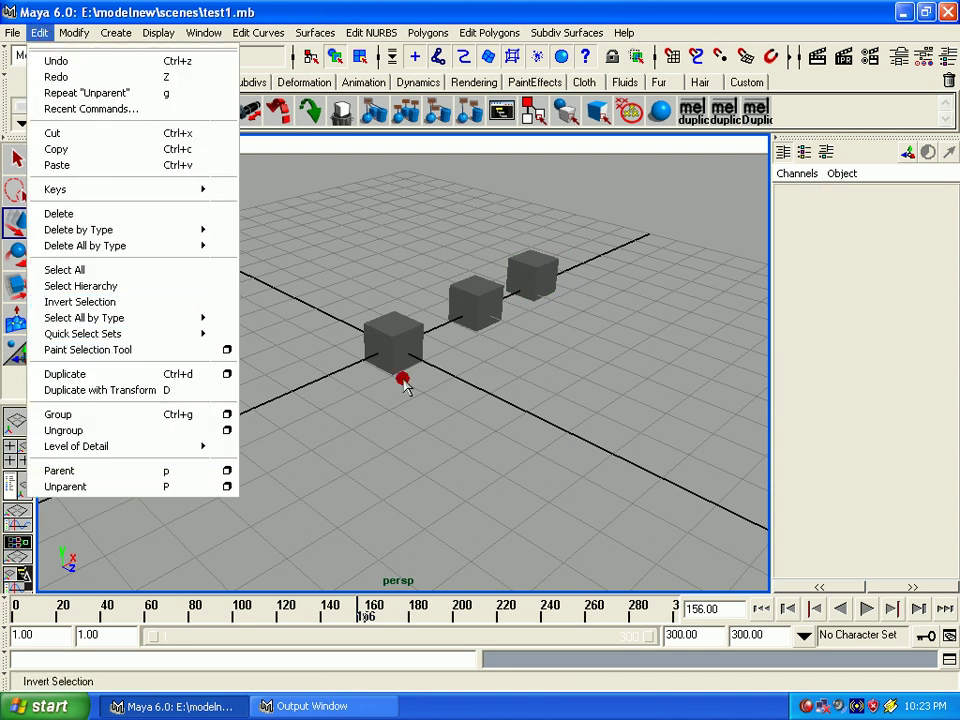
pyautogui.click(370, 338)
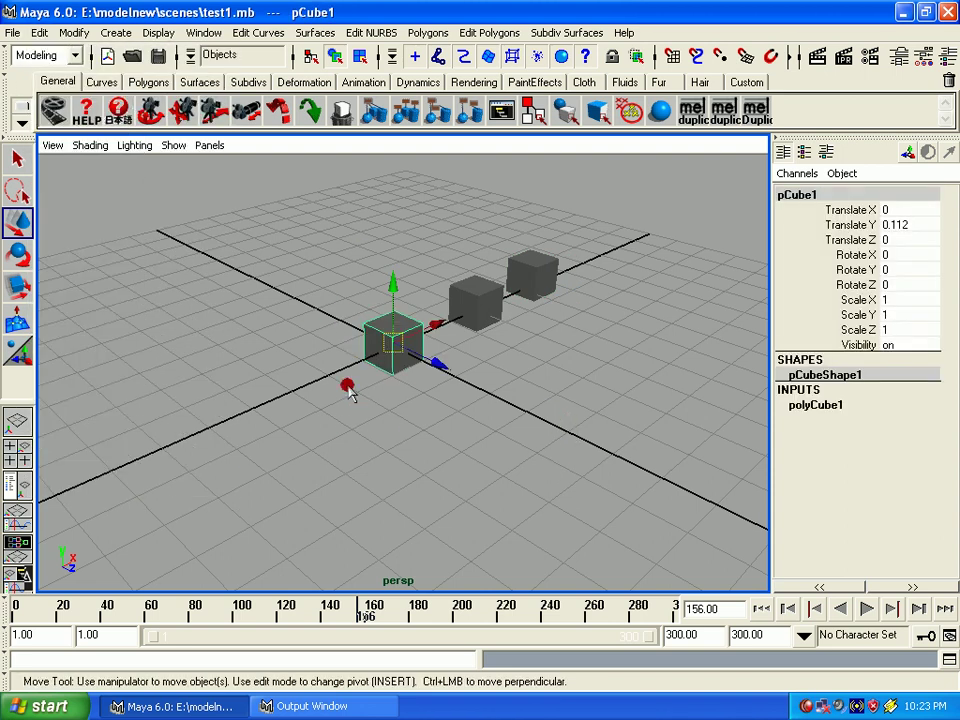
pyautogui.click(36, 33)
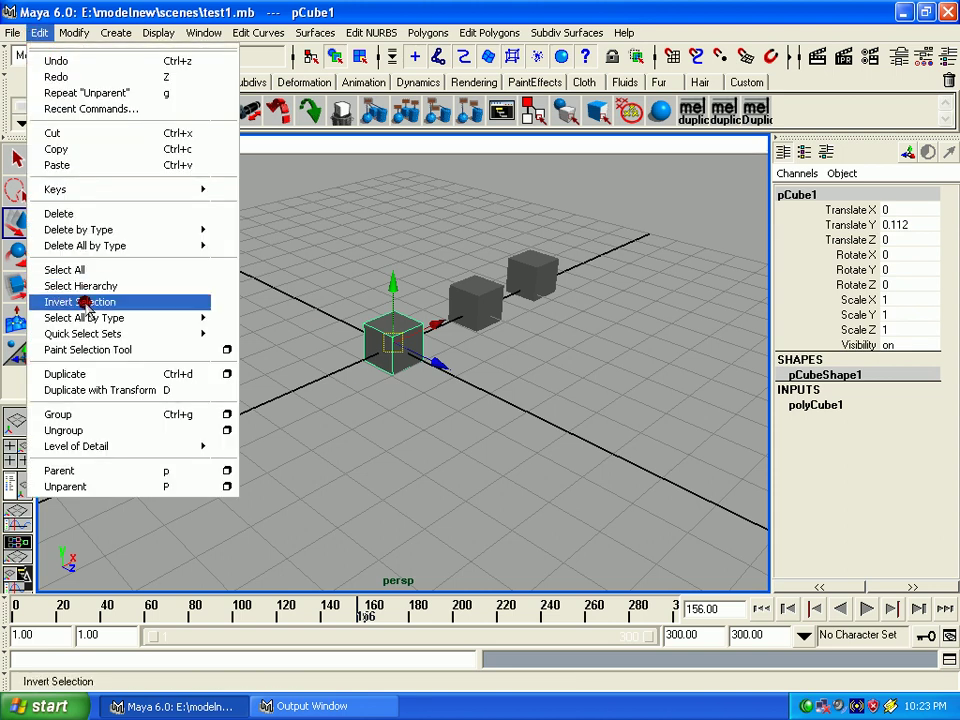
pyautogui.click(86, 303)
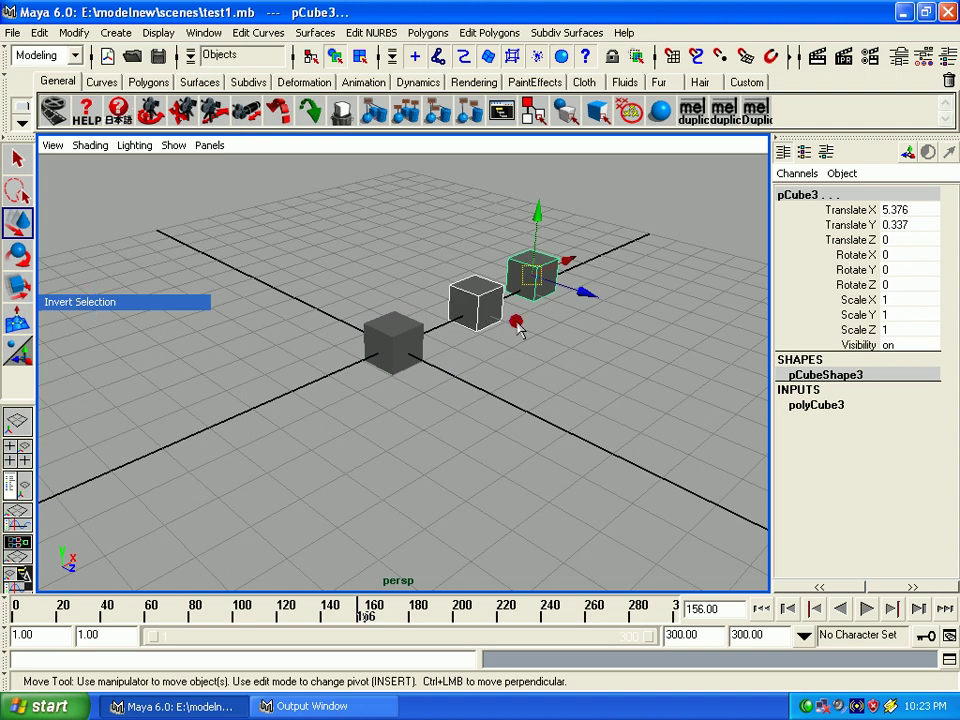
pyautogui.click(481, 388)
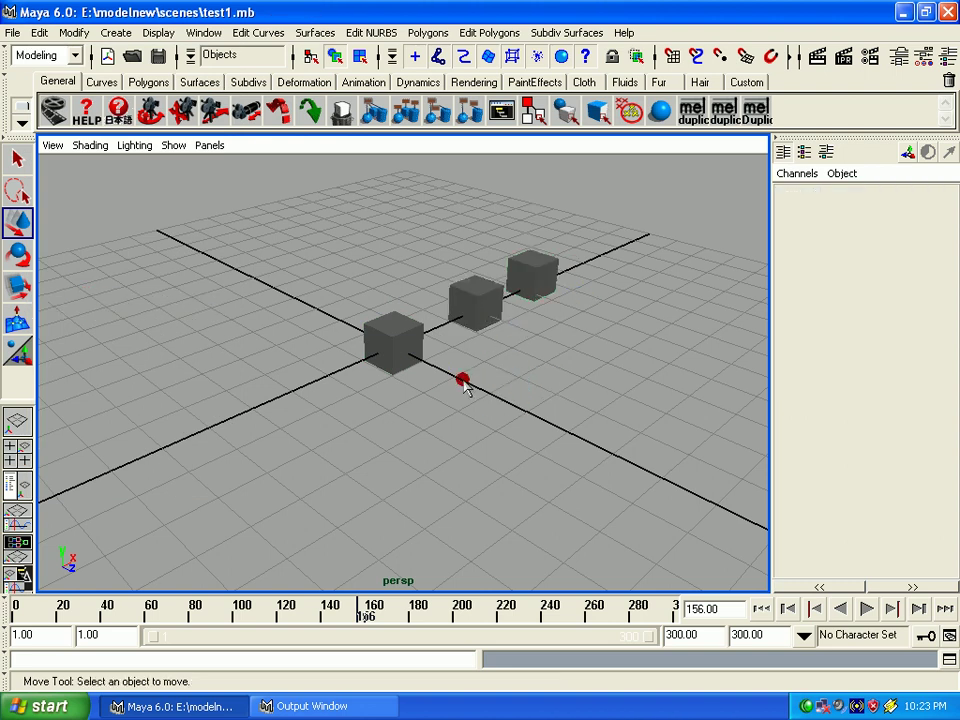
pyautogui.hotkey('ctrl', 'z')
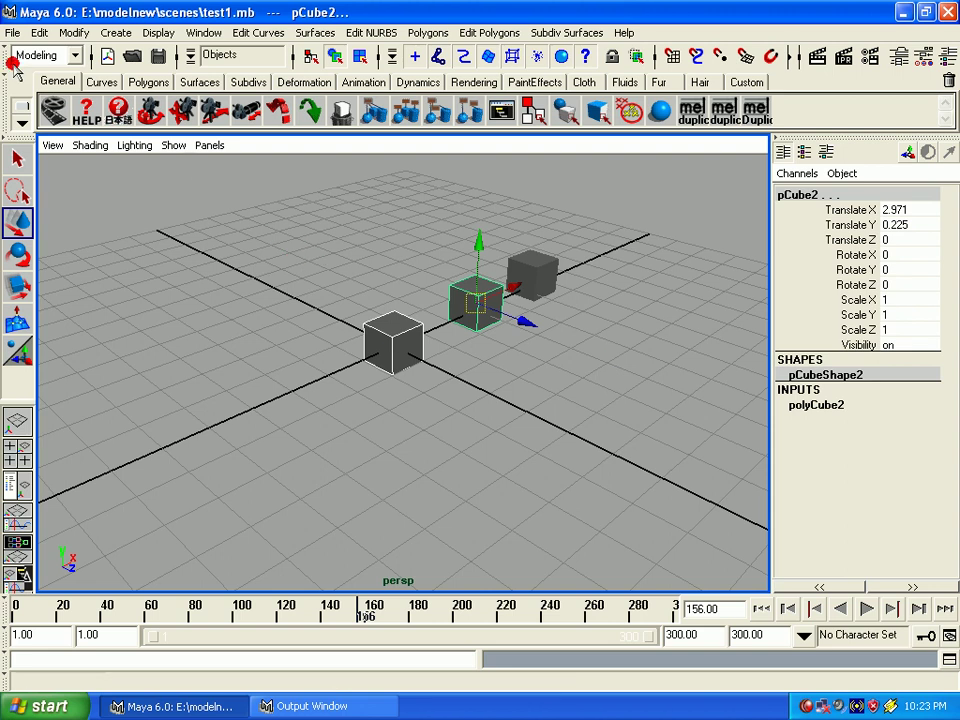
# Invert the selection again to the far cube, then marquee-select all three cubes
pyautogui.click(39, 32)
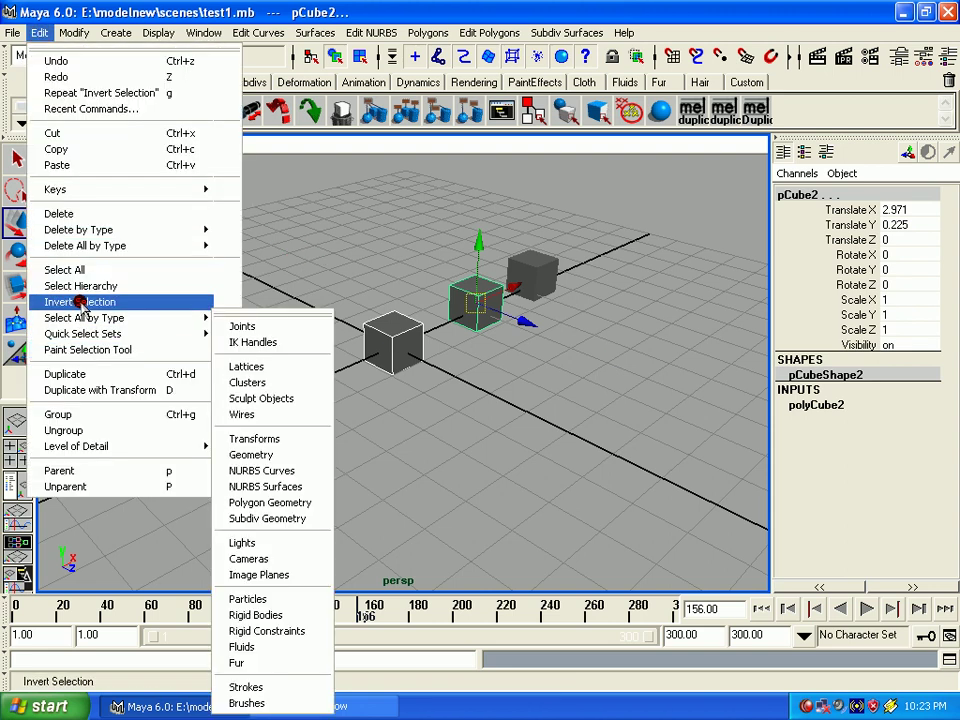
pyautogui.click(82, 303)
pyautogui.click(279, 293)
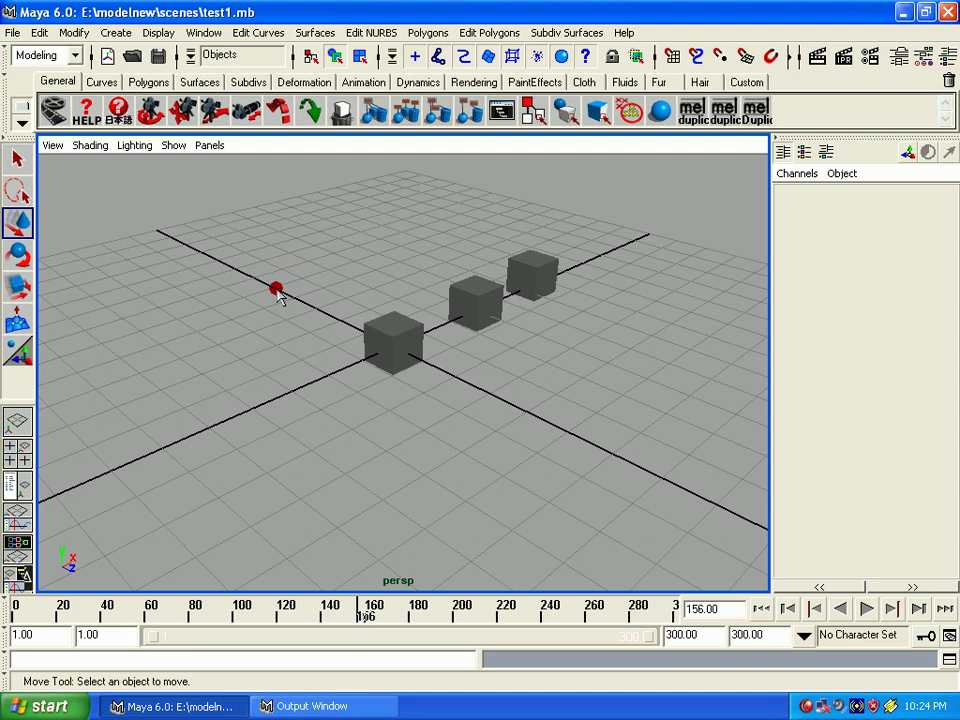
pyautogui.moveTo(277, 291); pyautogui.dragTo(584, 404)
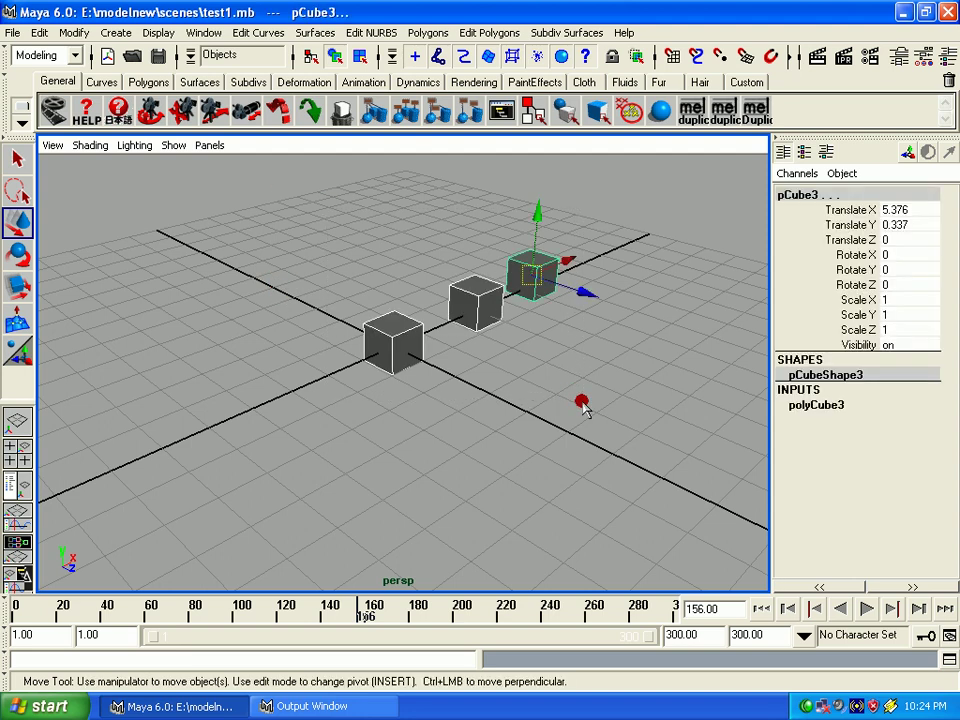
pyautogui.click(46, 33)
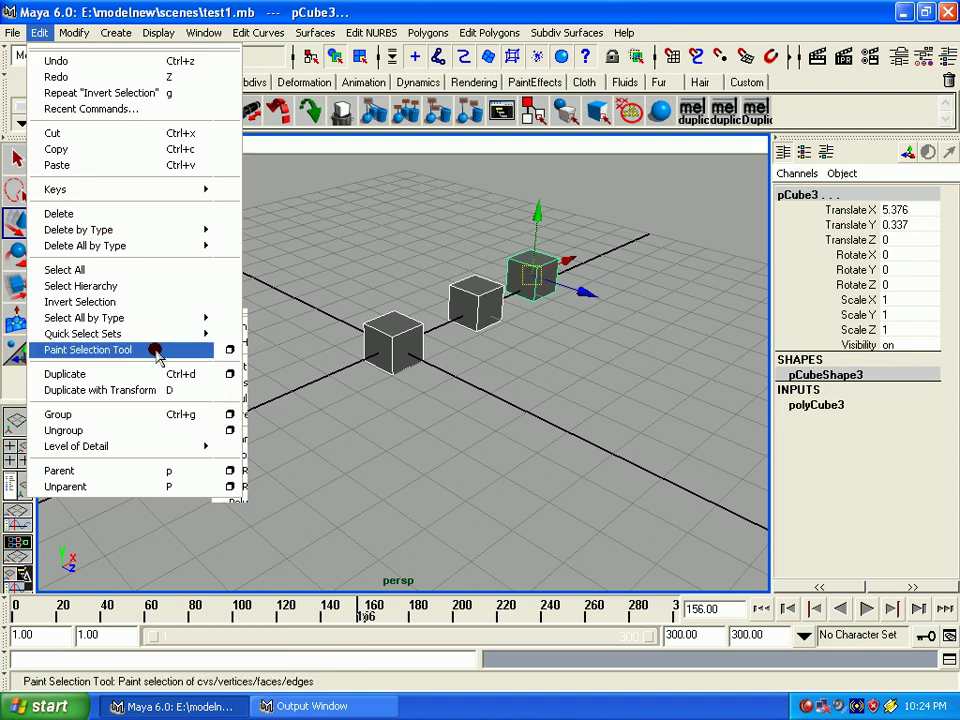
# Paint-select the faces of all three cubes with the Paint Selection Tool and view its options
pyautogui.click(155, 350)
pyautogui.moveTo(403, 347); pyautogui.dragTo(375, 386)
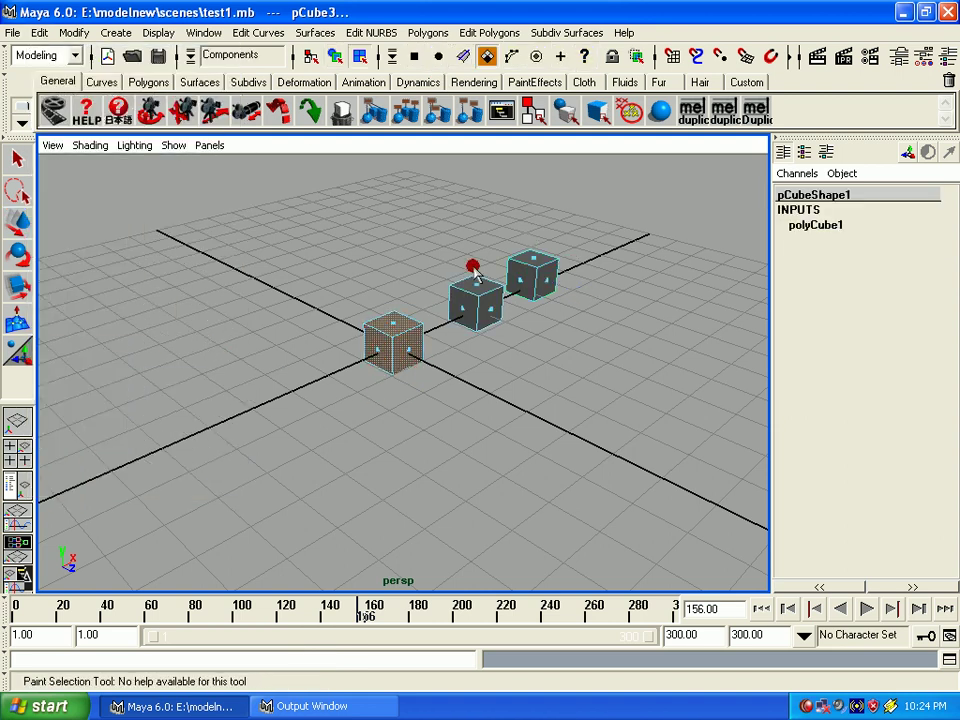
pyautogui.moveTo(474, 275)
pyautogui.mouseDown()
pyautogui.moveTo(456, 360)
pyautogui.moveTo(521, 266)
pyautogui.mouseUp()
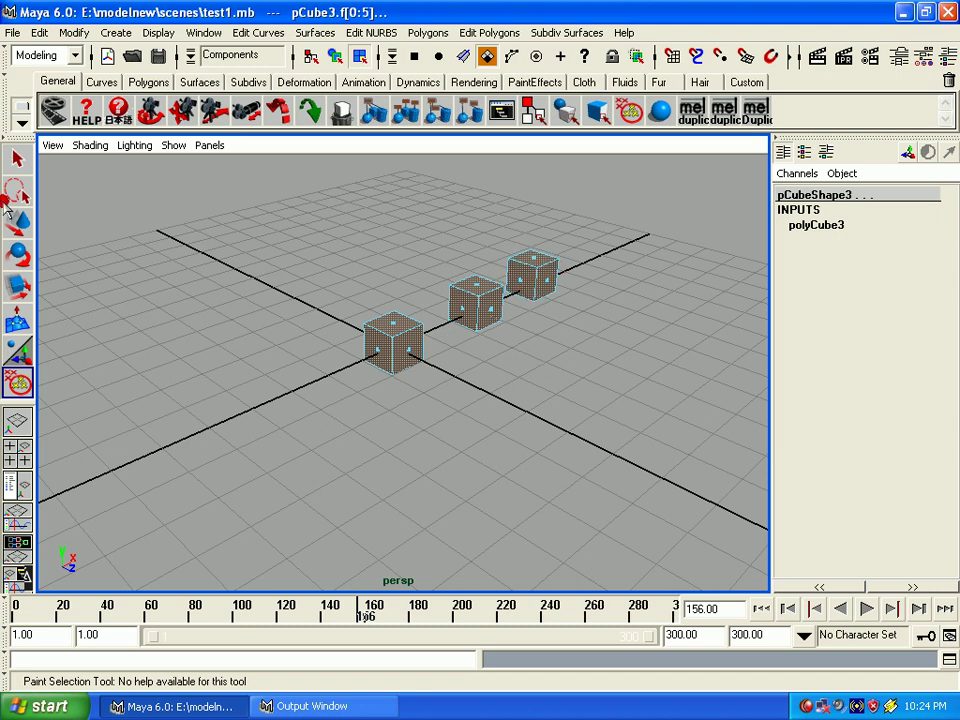
pyautogui.click(72, 32)
pyautogui.moveTo(39, 32)
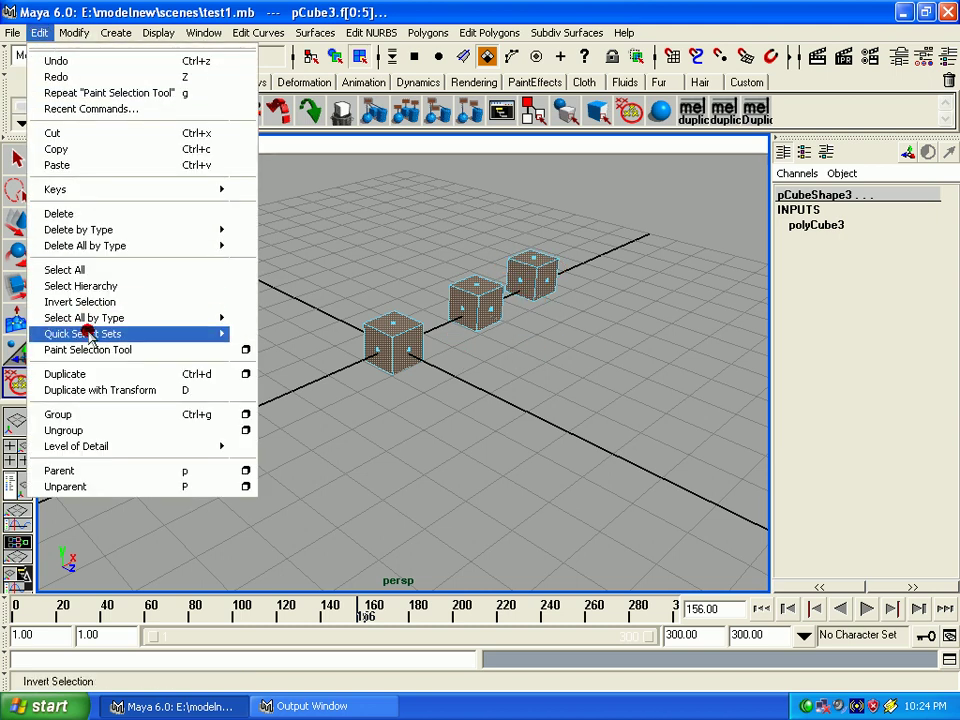
pyautogui.click(241, 347)
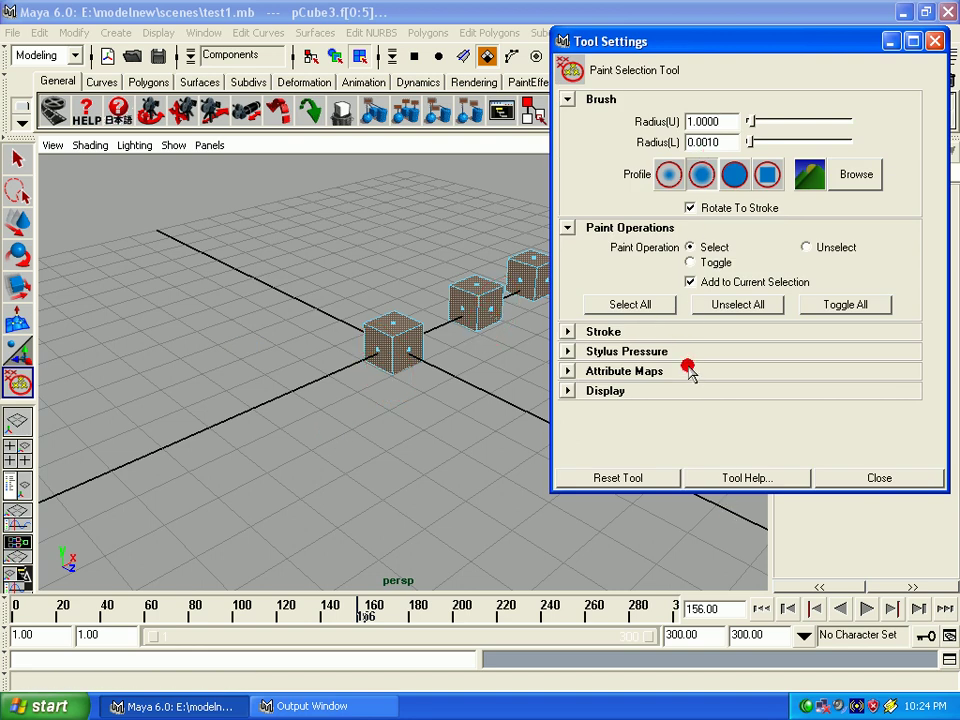
pyautogui.click(879, 477)
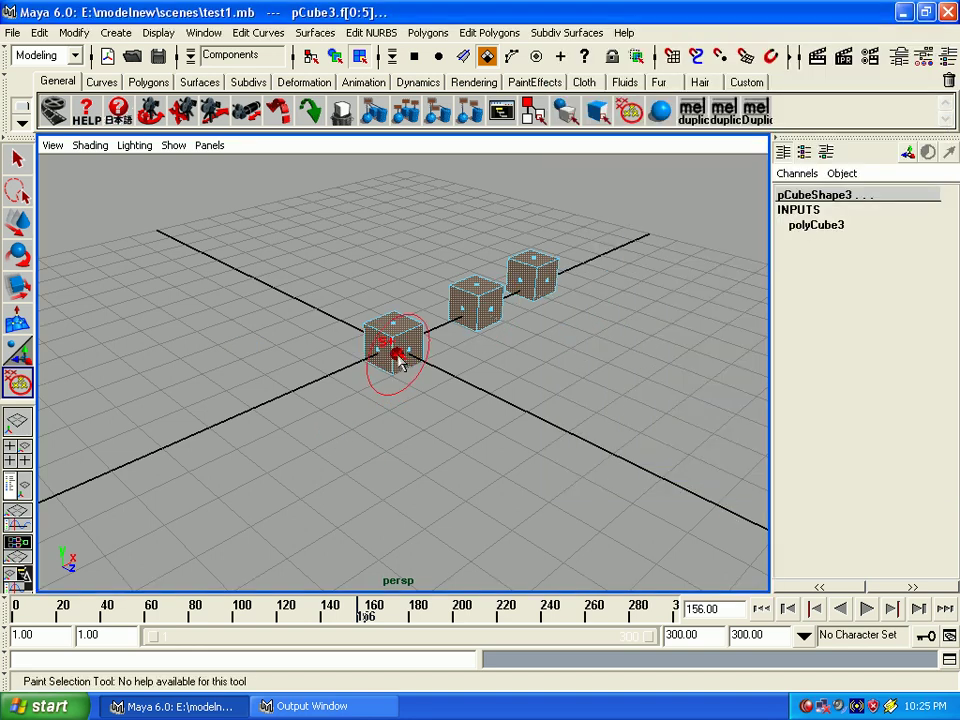
# Return to Object mode, select and group the three cubes with Ctrl+G, then check Quick Select Sets
pyautogui.press('q')
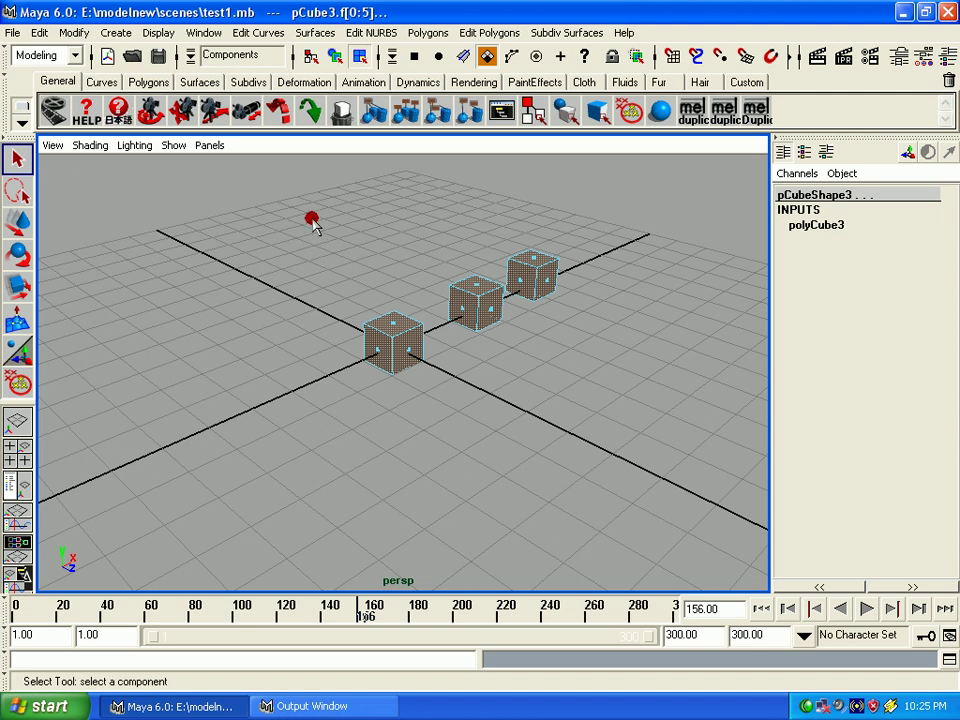
pyautogui.moveTo(408, 310); pyautogui.dragTo(402, 332, button='right')
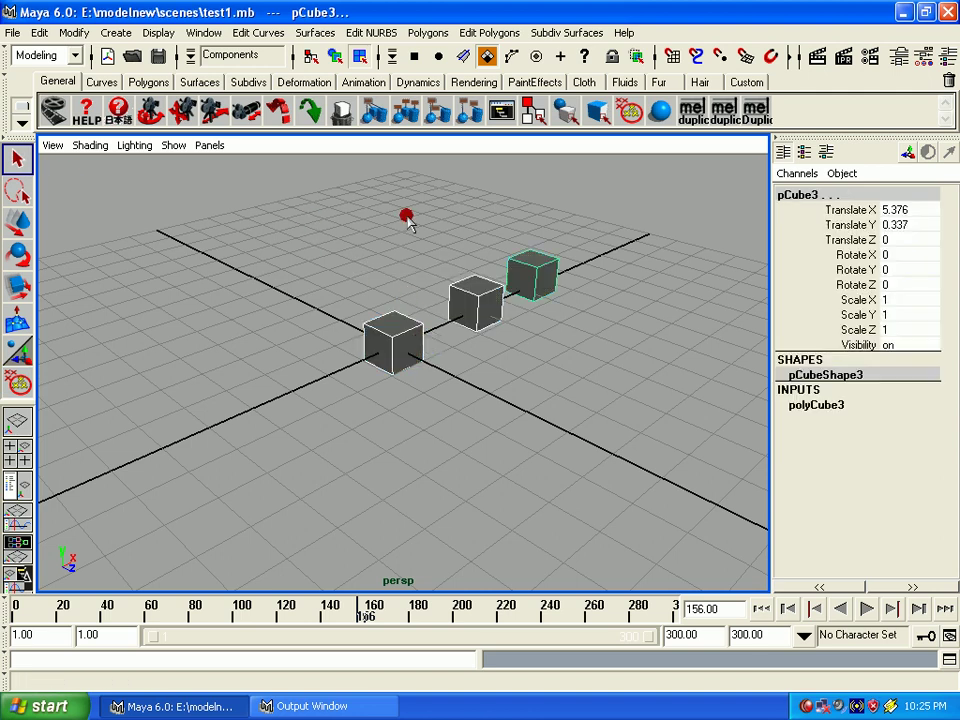
pyautogui.moveTo(321, 236); pyautogui.dragTo(677, 422)
pyautogui.hotkey('ctrl', 'g')
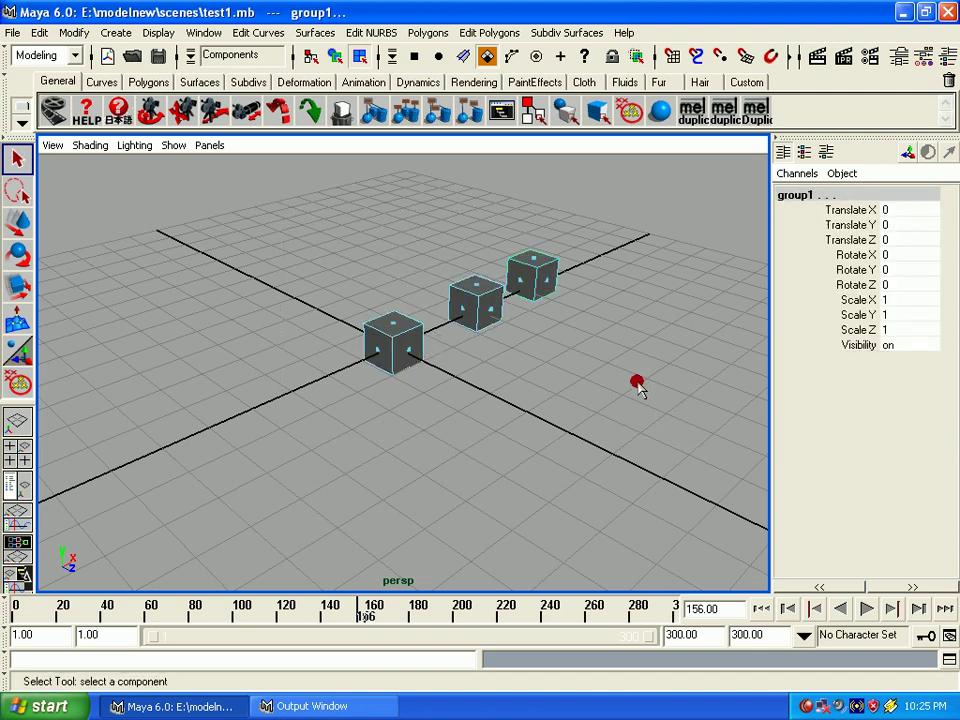
pyautogui.click(245, 55)
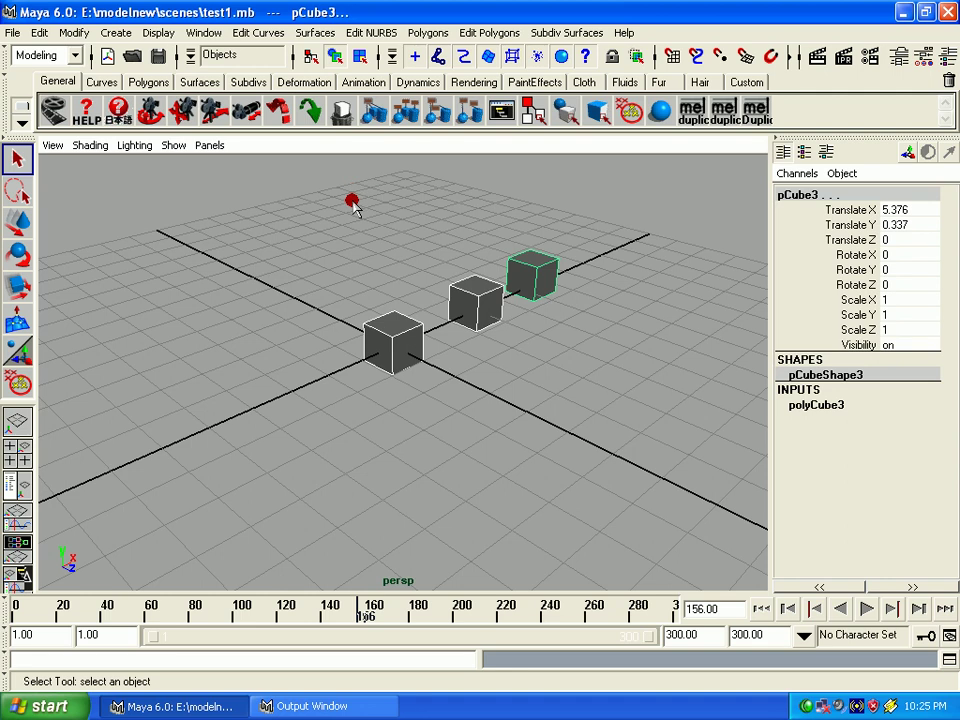
pyautogui.click(39, 32)
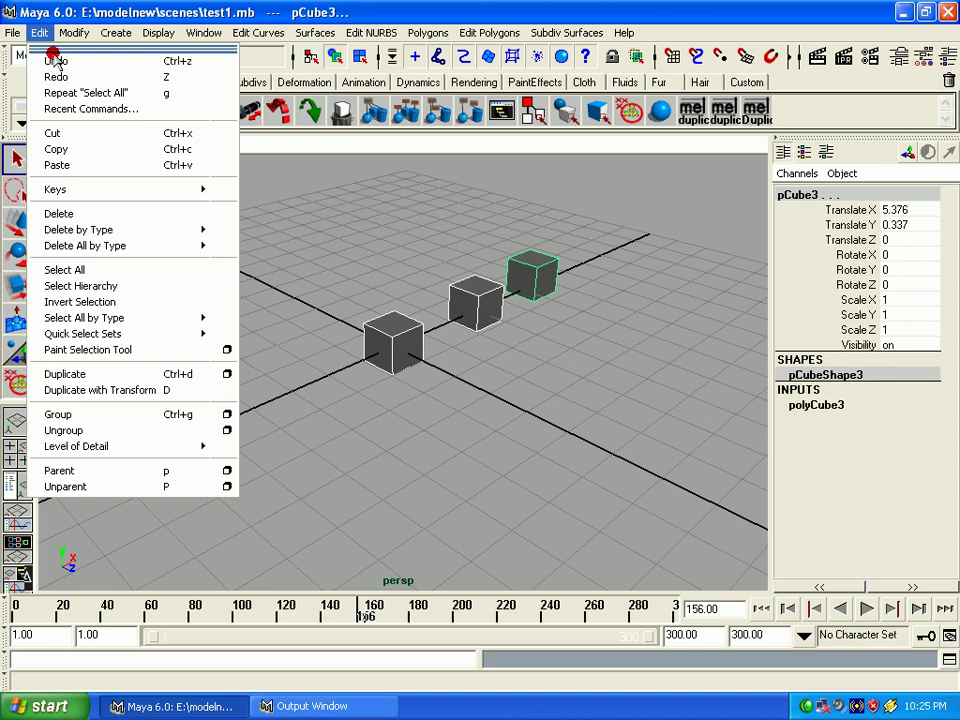
pyautogui.moveTo(83, 334)
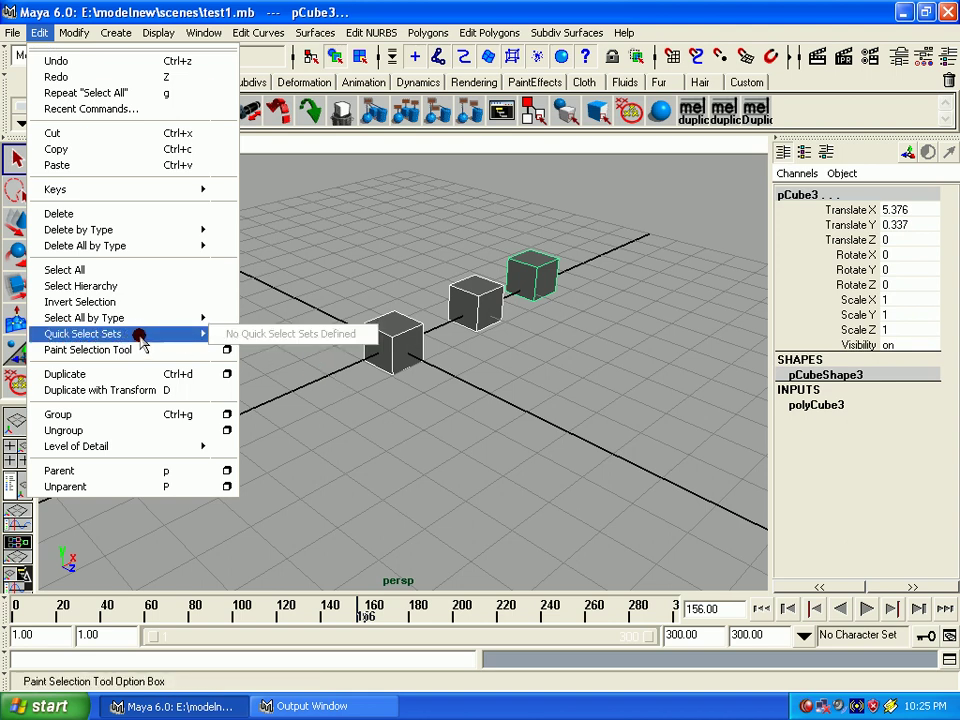
pyautogui.click(136, 335)
# Create a polygon cube and move it back along Z on the left
pyautogui.click(542, 377)
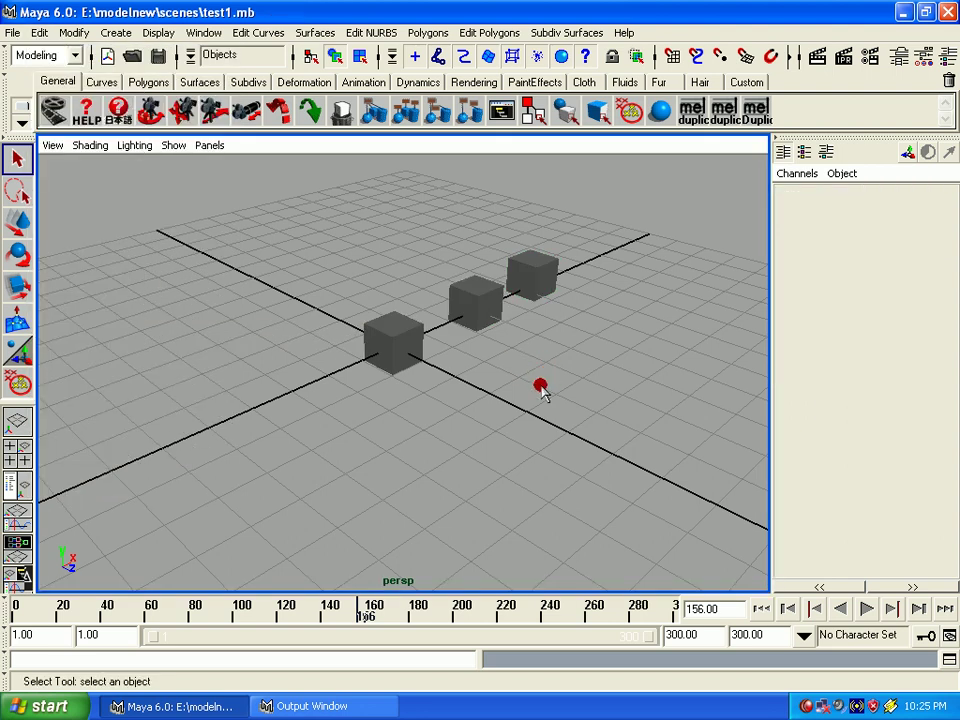
pyautogui.click(113, 32)
pyautogui.moveTo(153, 77)
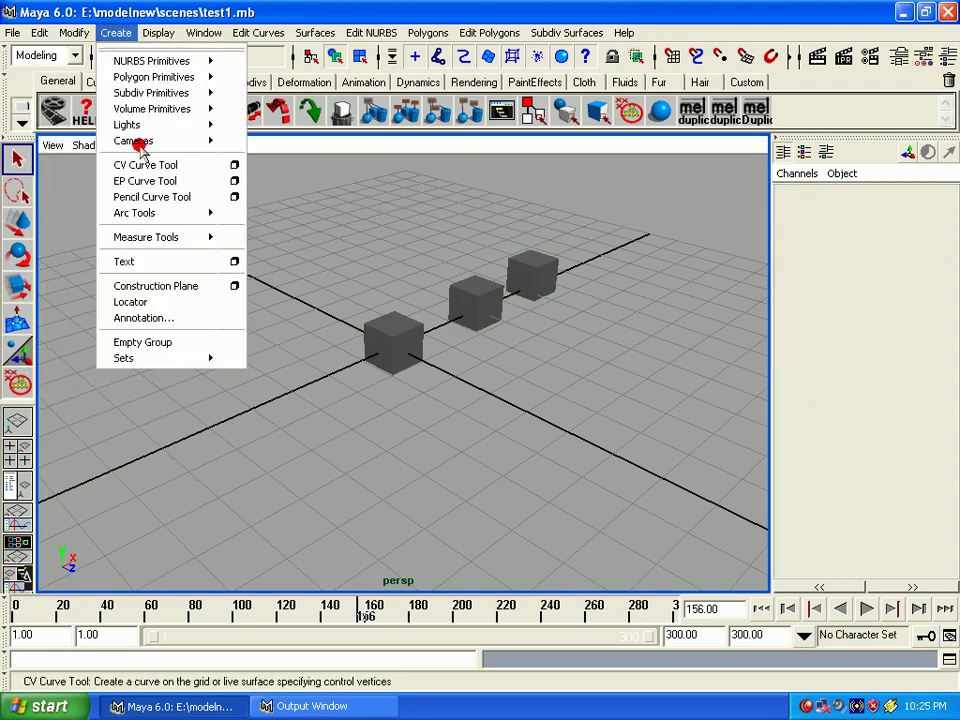
pyautogui.click(247, 103)
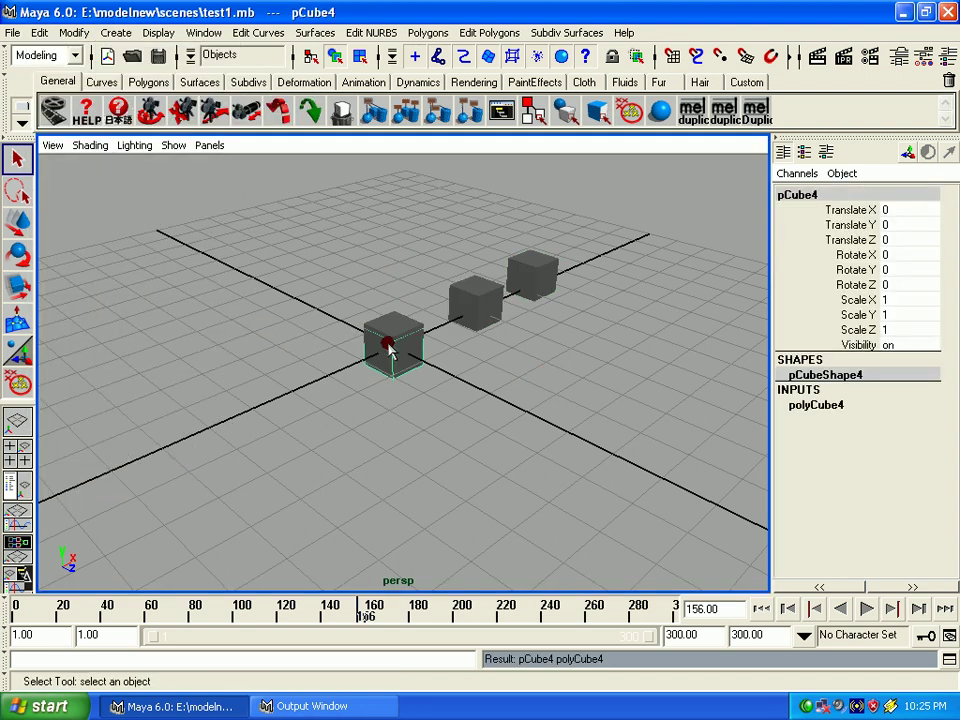
pyautogui.press('w')
pyautogui.moveTo(420, 367); pyautogui.dragTo(167, 332)
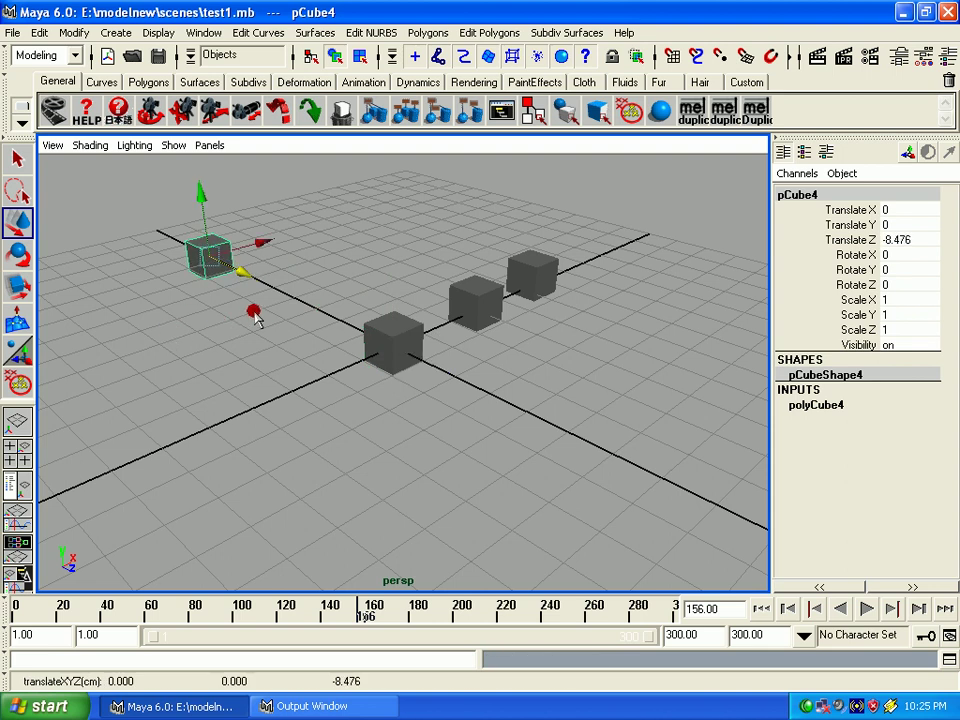
pyautogui.moveTo(240, 270); pyautogui.dragTo(298, 316)
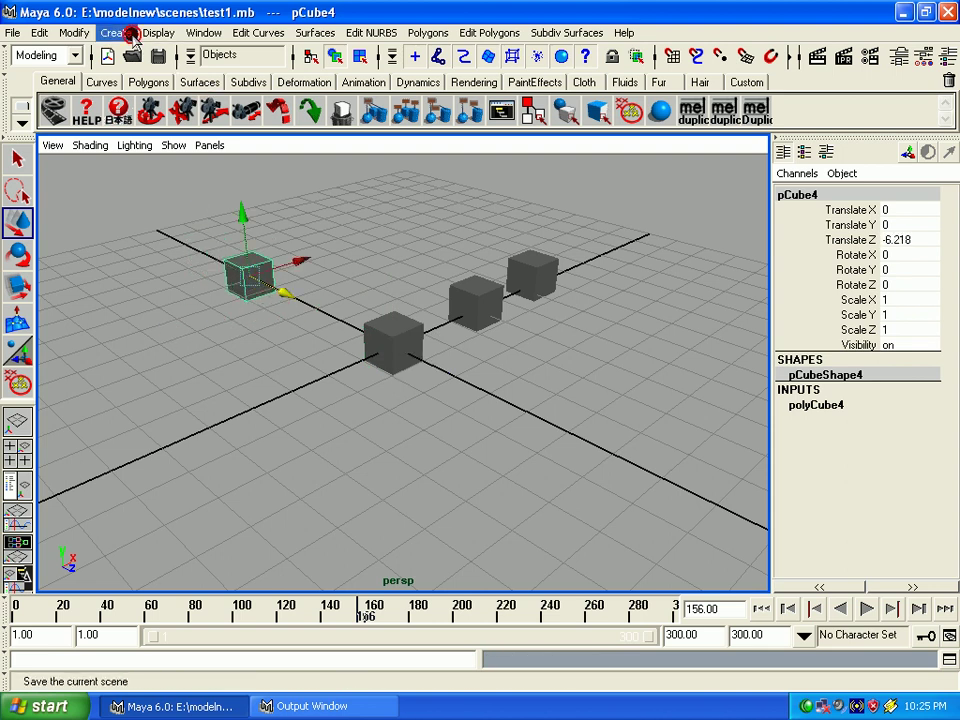
# Create a polygon sphere and raise it slightly above the grid near the middle
pyautogui.click(116, 32)
pyautogui.click(262, 87)
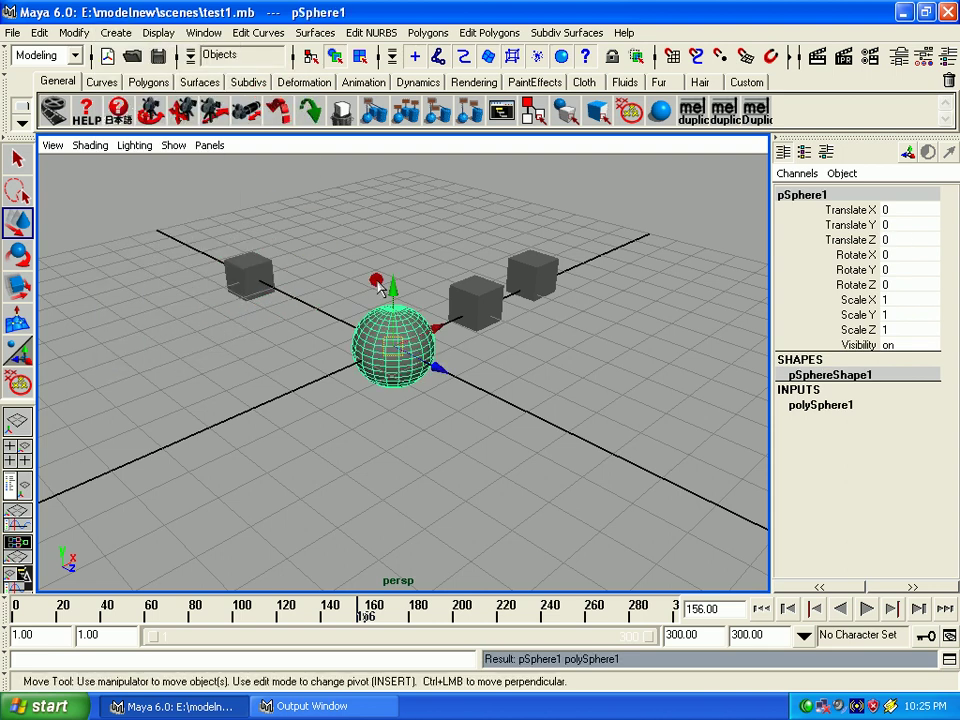
pyautogui.moveTo(398, 340)
pyautogui.mouseDown()
pyautogui.moveTo(364, 287)
pyautogui.moveTo(376, 262)
pyautogui.mouseUp()
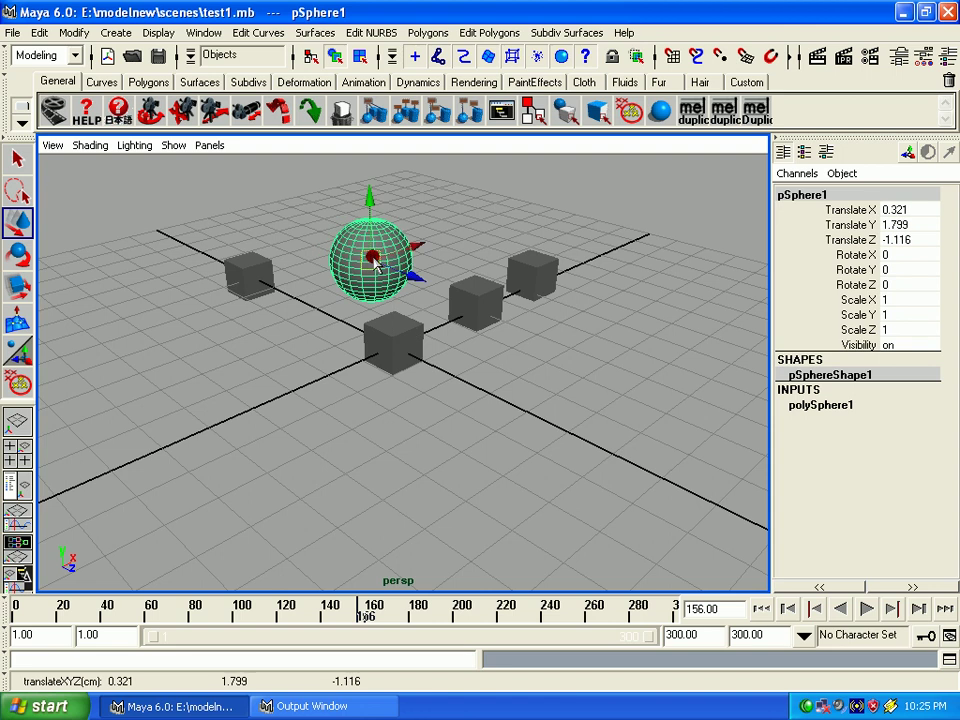
pyautogui.moveTo(350, 310)
pyautogui.keyDown('alt'); pyautogui.mouseDown()
pyautogui.moveTo(378, 326)
pyautogui.moveTo(403, 268)
pyautogui.moveTo(350, 260)
pyautogui.moveTo(339, 243)
pyautogui.mouseUp(); pyautogui.keyUp('alt')
pyautogui.moveTo(340, 287)
pyautogui.keyDown('alt'); pyautogui.mouseDown()
pyautogui.moveTo(364, 390)
pyautogui.moveTo(302, 386)
pyautogui.mouseUp(); pyautogui.keyUp('alt')
pyautogui.keyDown('alt'); pyautogui.moveTo(300, 369); pyautogui.dragTo(480, 408, button='right'); pyautogui.keyUp('alt')
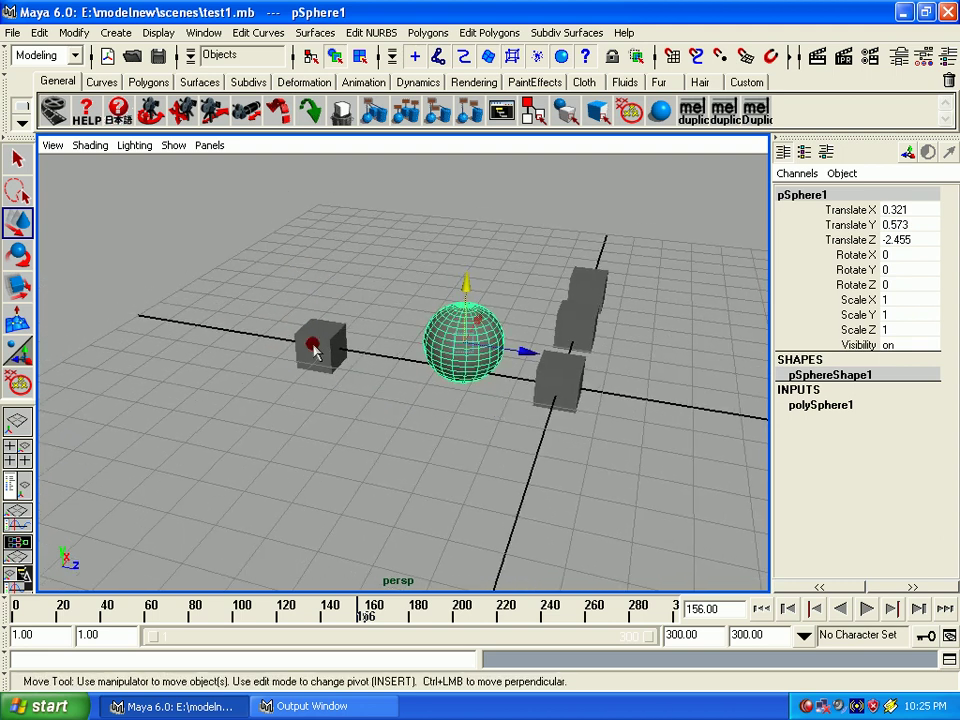
# Select the left cube, sphere and front cube together, then select the sphere alone
pyautogui.click(335, 345)
pyautogui.click(492, 350)
pyautogui.click(541, 386)
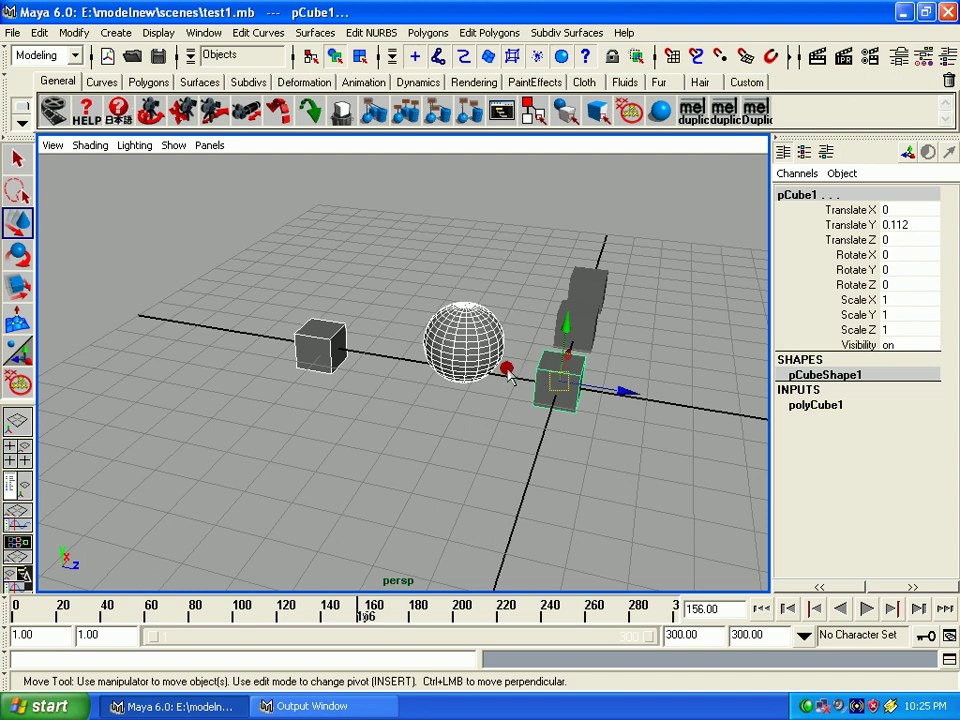
pyautogui.moveTo(382, 280)
pyautogui.keyDown('alt'); pyautogui.mouseDown()
pyautogui.moveTo(345, 366)
pyautogui.moveTo(424, 392)
pyautogui.moveTo(413, 279)
pyautogui.mouseUp(); pyautogui.keyUp('alt')
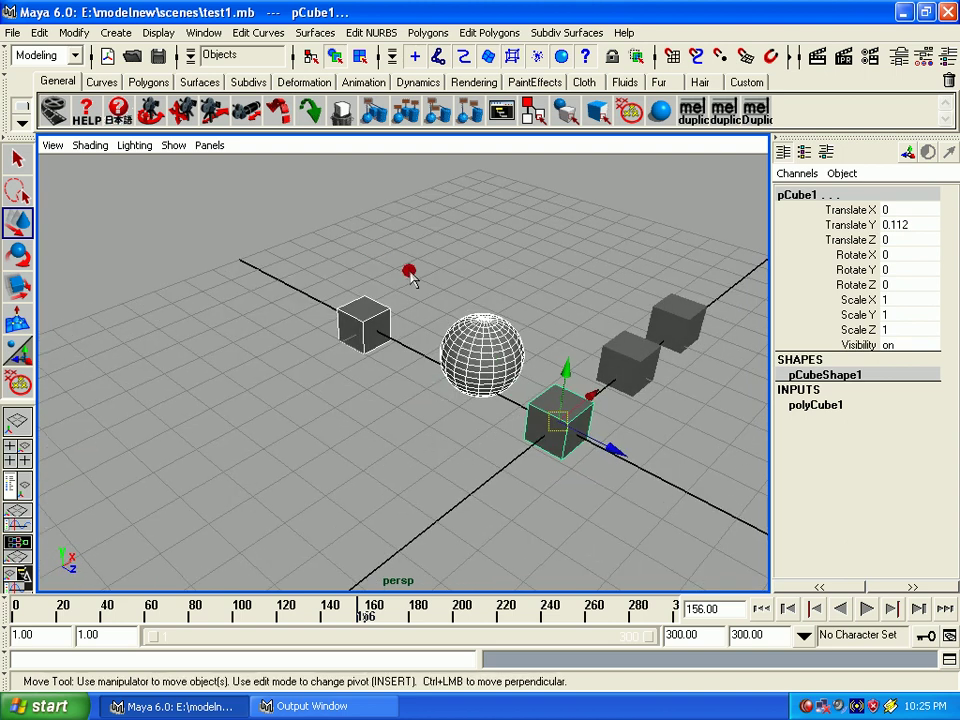
pyautogui.click(462, 366)
pyautogui.keyDown('alt'); pyautogui.moveTo(462, 366); pyautogui.dragTo(421, 311, button='middle'); pyautogui.keyUp('alt')
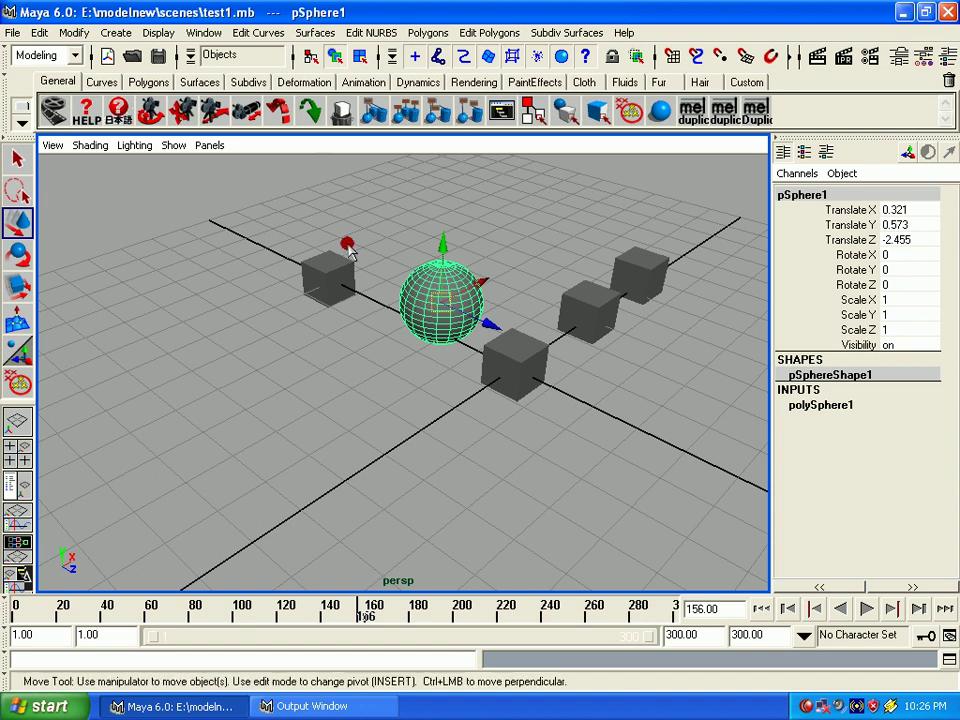
pyautogui.click(392, 263)
pyautogui.click(443, 326)
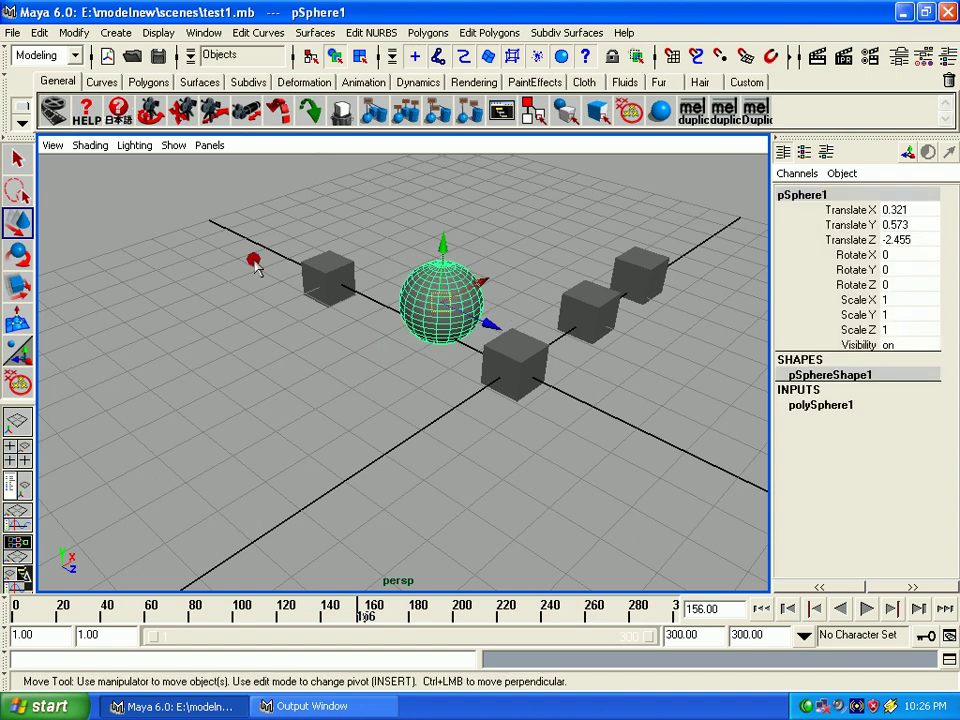
# Check Edit > Quick Select Sets, then marquee-select the left cube, sphere and front cube
pyautogui.click(39, 32)
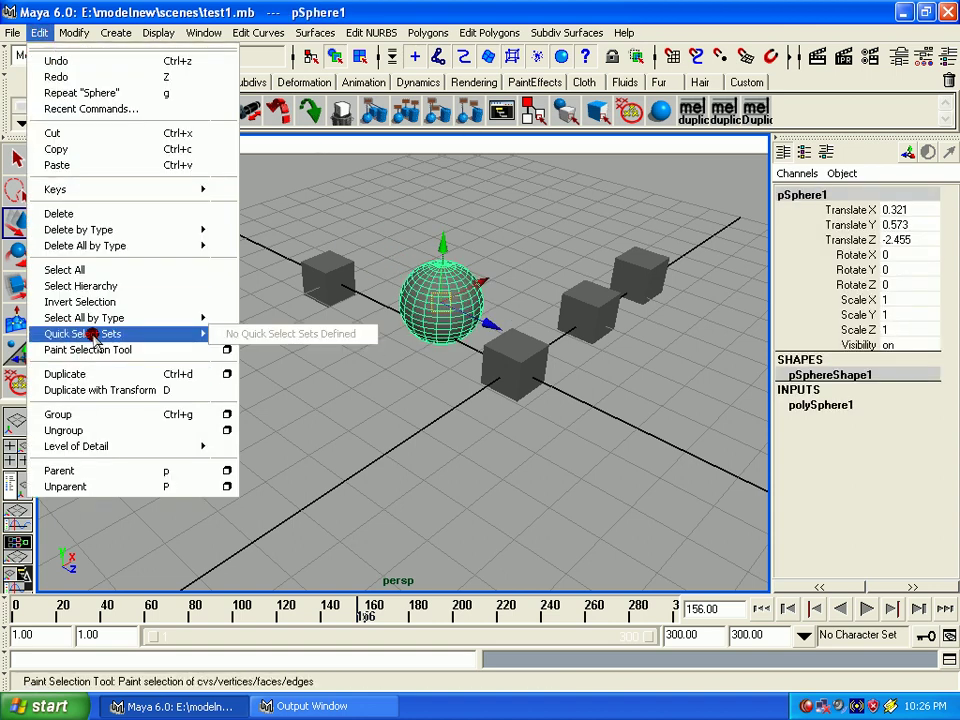
pyautogui.moveTo(83, 333)
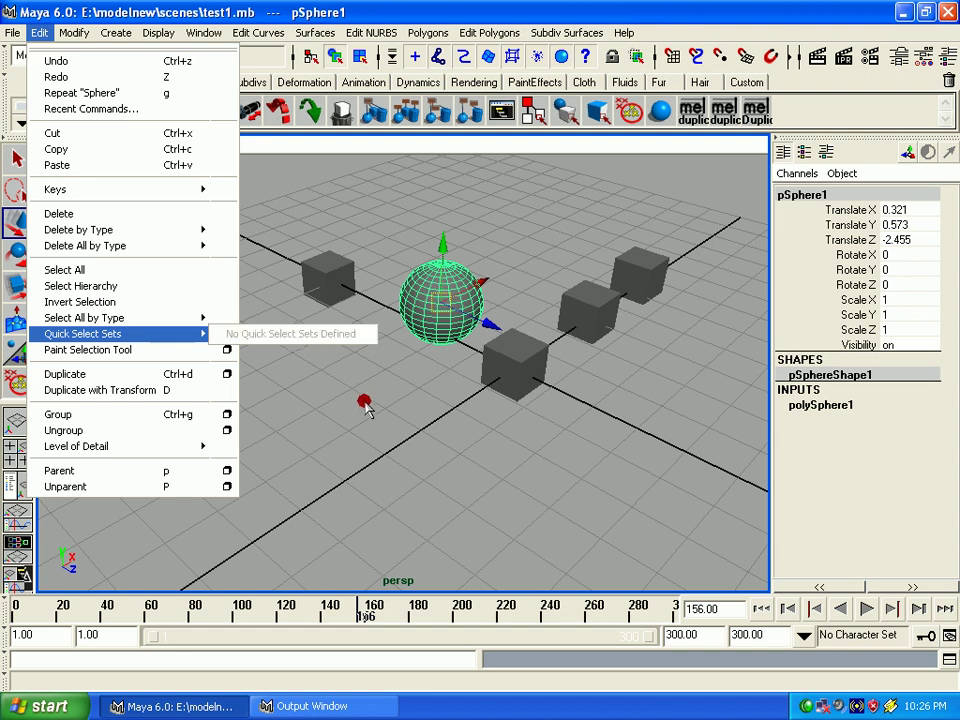
pyautogui.click(303, 332)
pyautogui.keyDown('alt'); pyautogui.moveTo(375, 407); pyautogui.dragTo(317, 403); pyautogui.keyUp('alt')
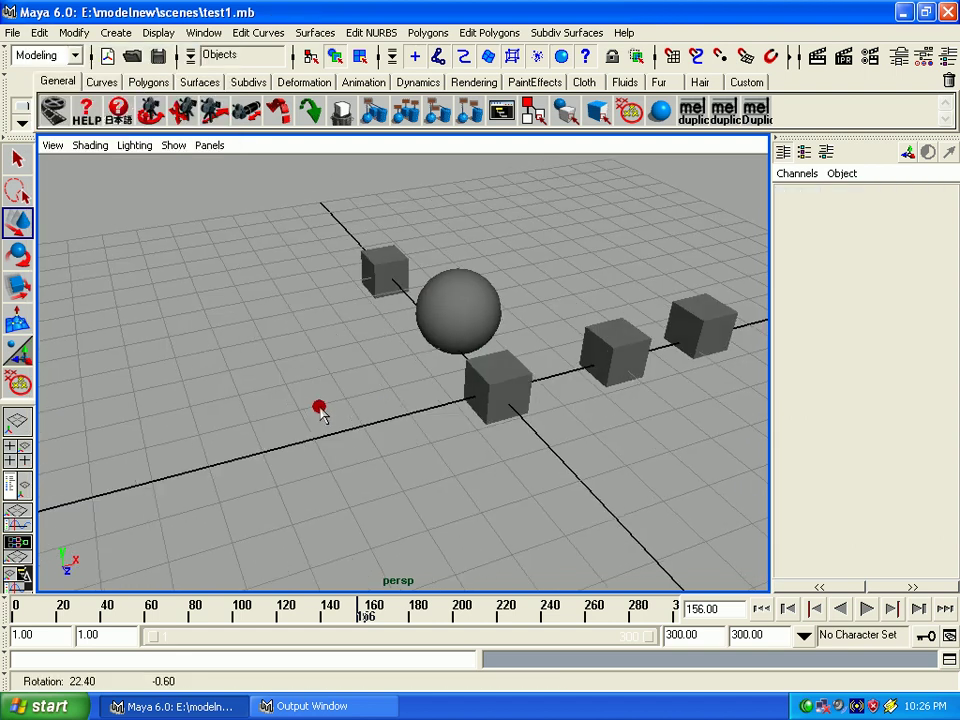
pyautogui.moveTo(297, 214); pyautogui.dragTo(482, 420)
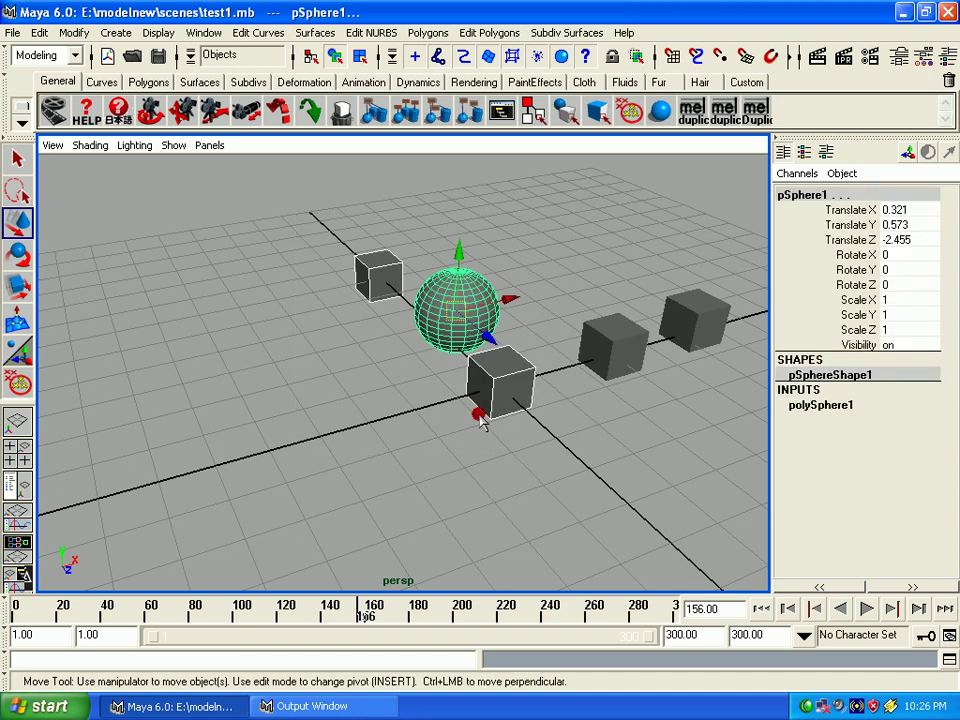
# Create a quick select set named swbox from the three selected objects
pyautogui.click(112, 33)
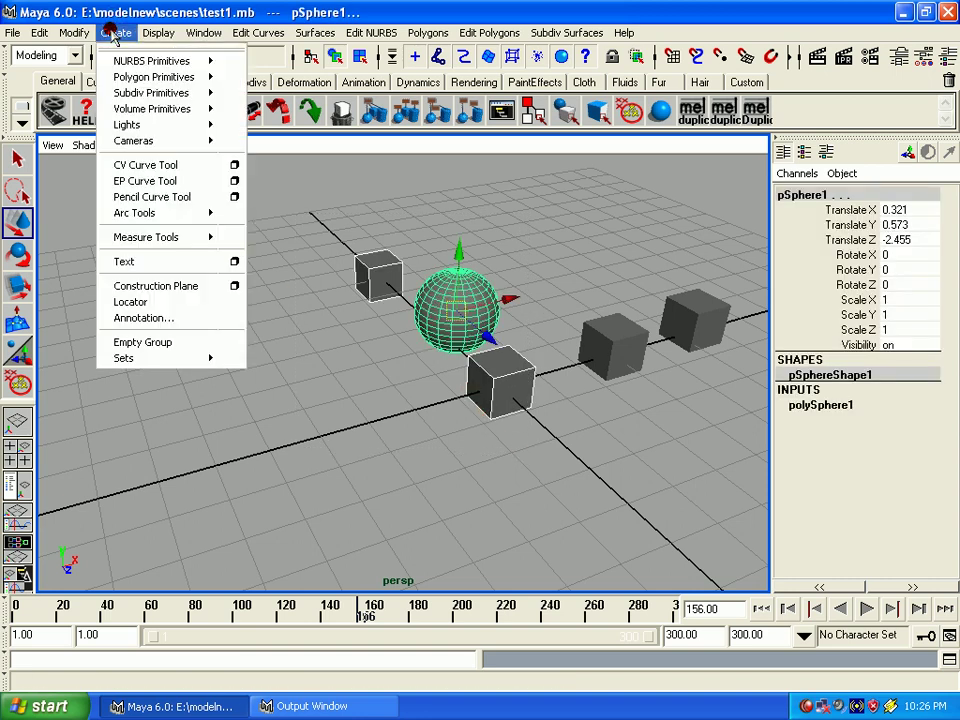
pyautogui.moveTo(130, 358)
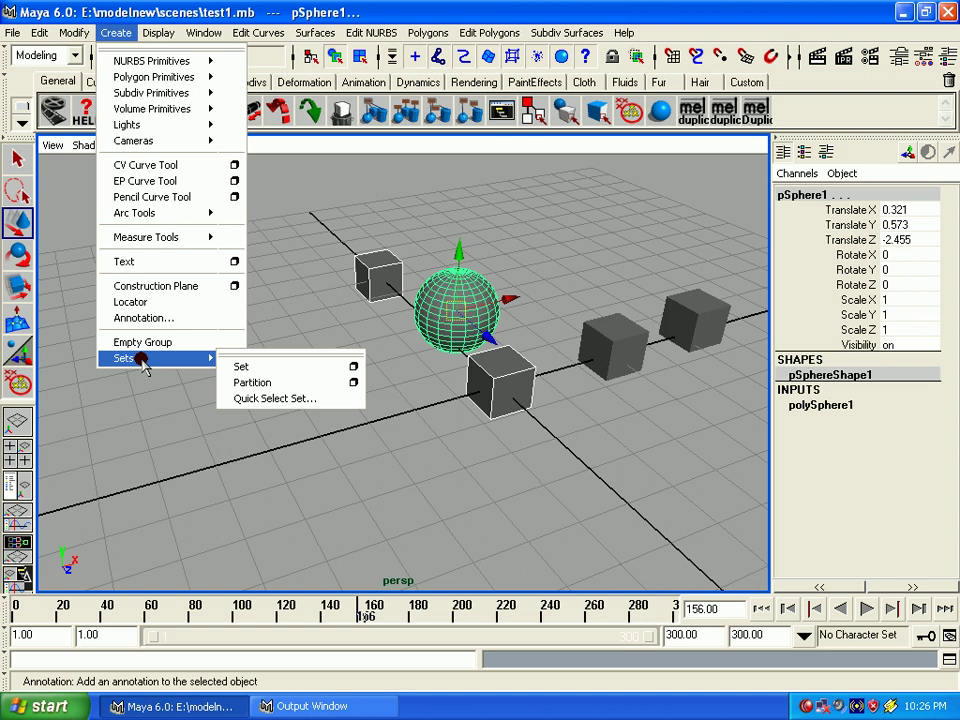
pyautogui.click(300, 400)
pyautogui.write('swbox')
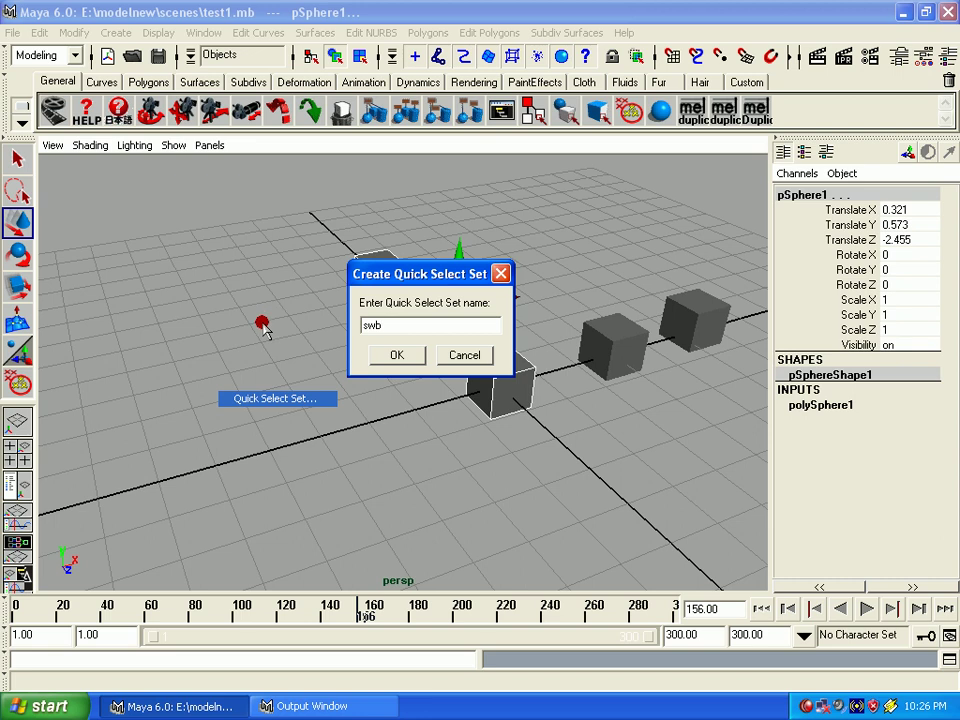
pyautogui.click(405, 358)
# Deselect, reselect the swbox objects via Edit > Quick Select Sets, then clear the selection
pyautogui.click(382, 419)
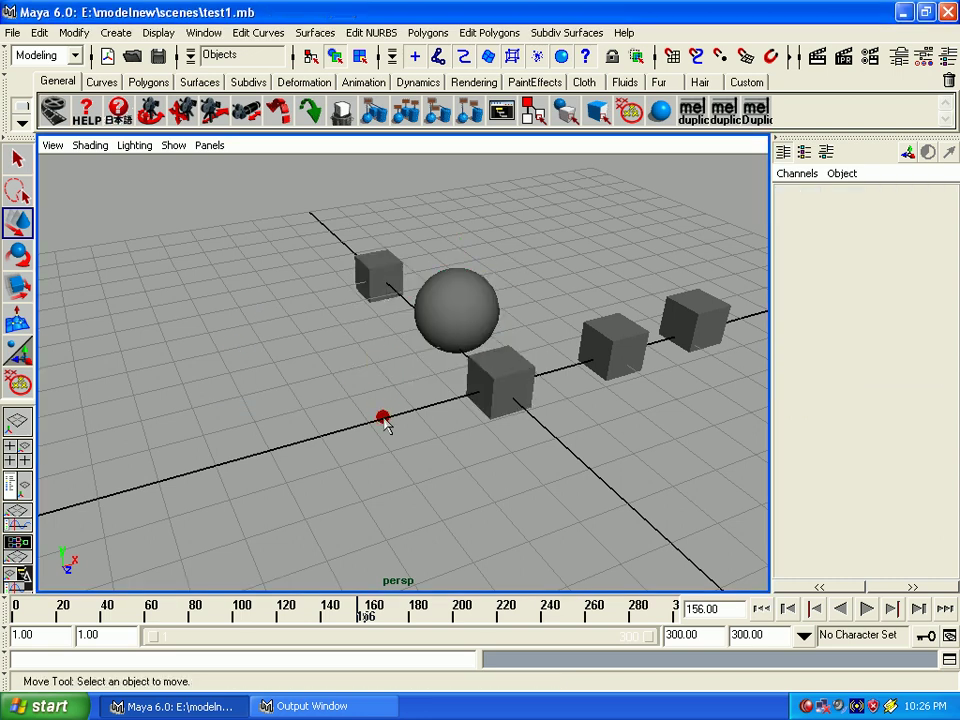
pyautogui.click(40, 33)
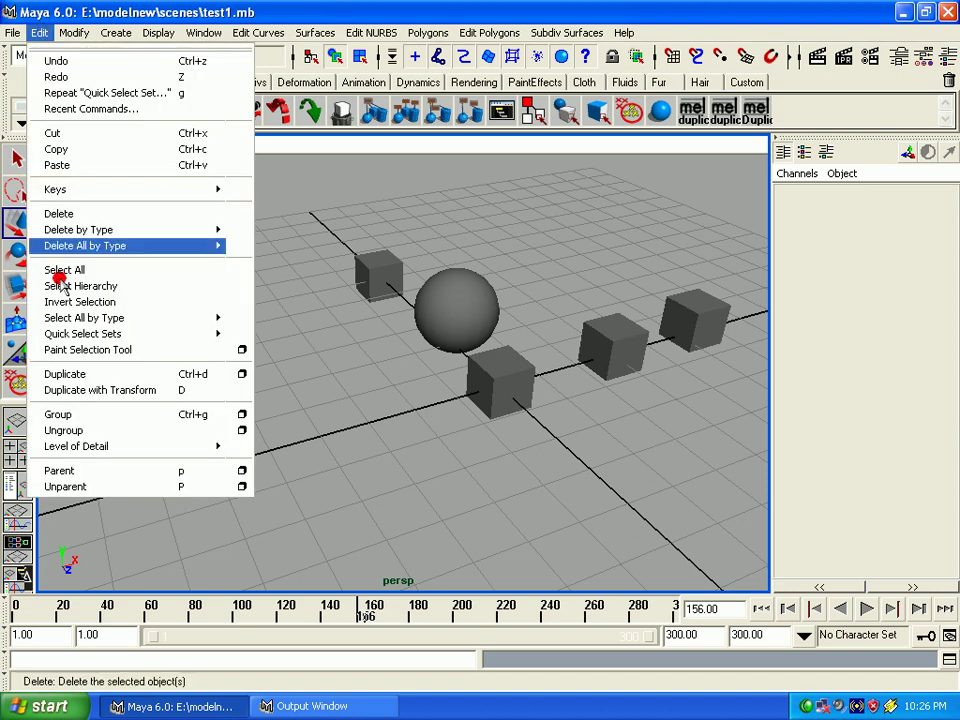
pyautogui.moveTo(83, 334)
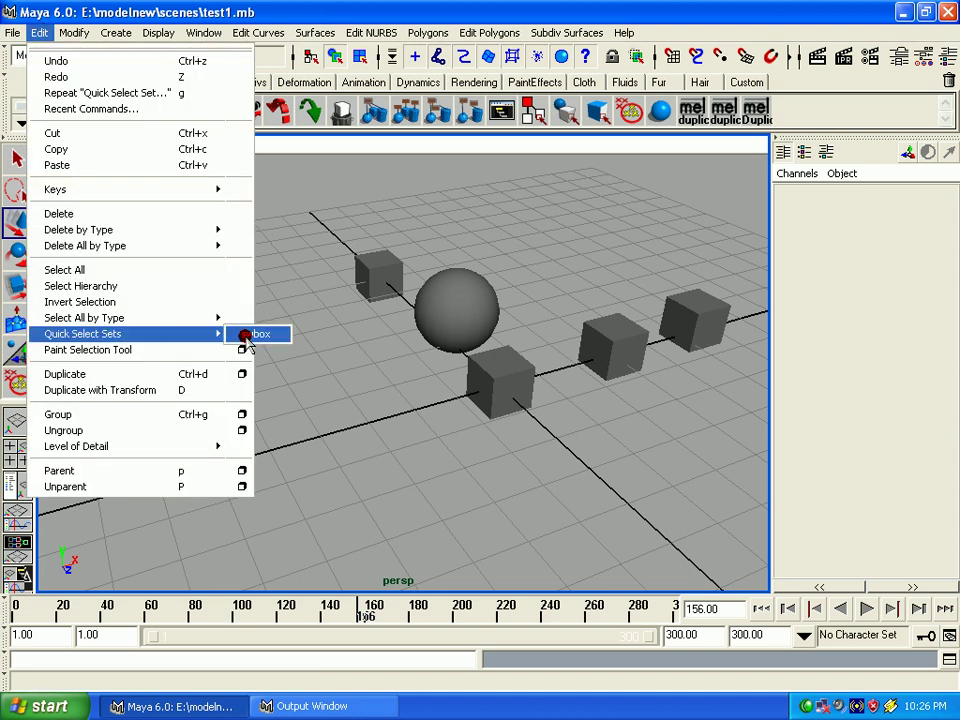
pyautogui.click(258, 334)
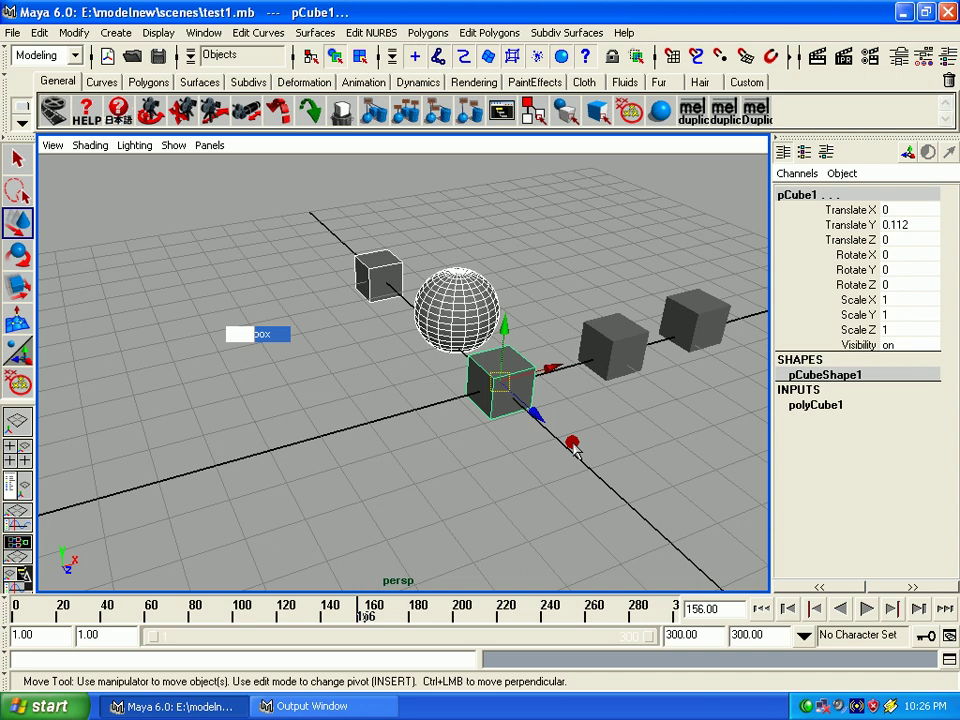
pyautogui.click(662, 180)
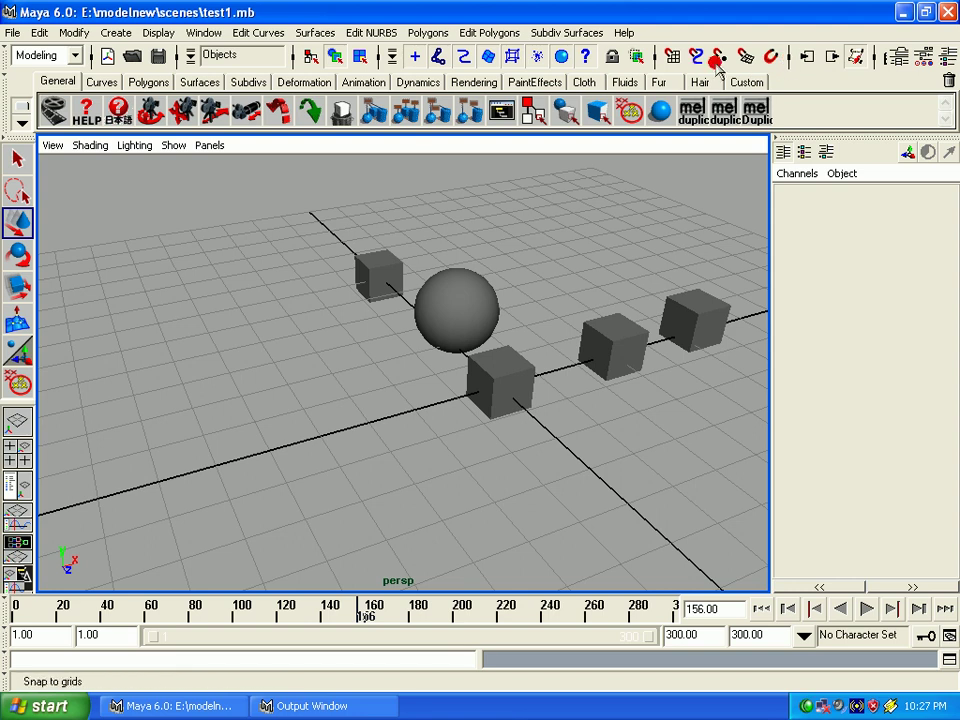
# Collapse the history, snapping and rendering icon groups on the status line to reveal the quick selection field
pyautogui.click(790, 62)
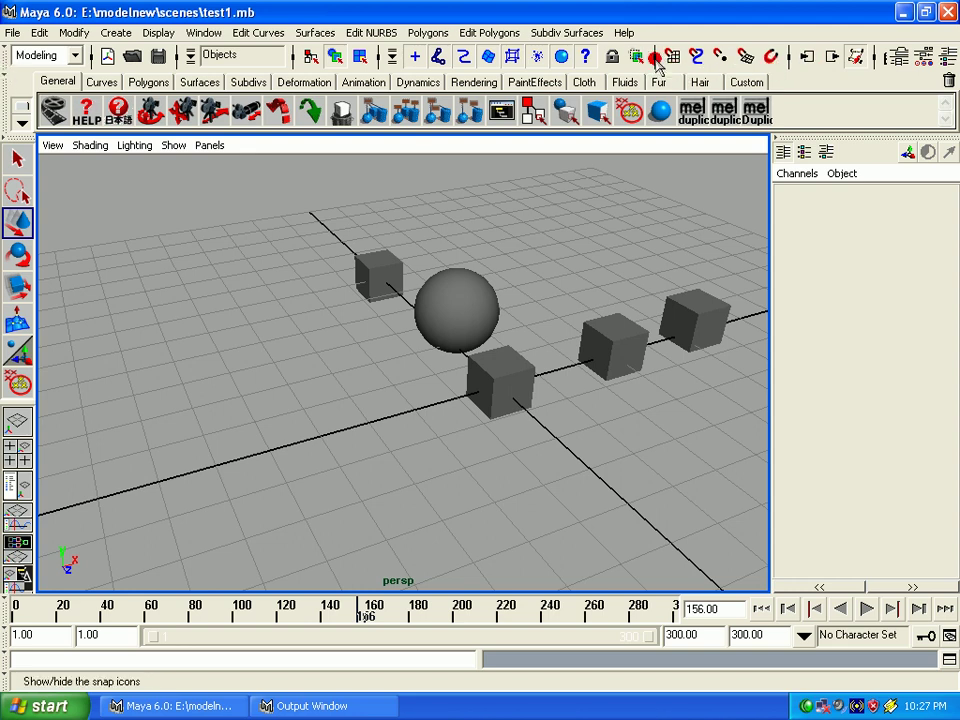
pyautogui.click(655, 60)
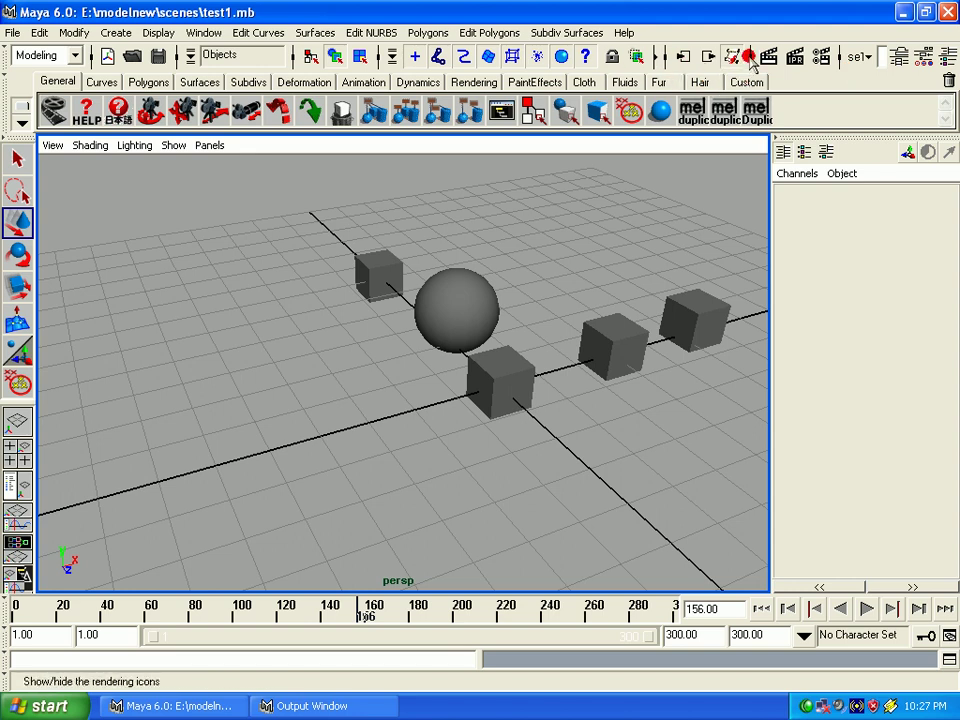
pyautogui.click(750, 58)
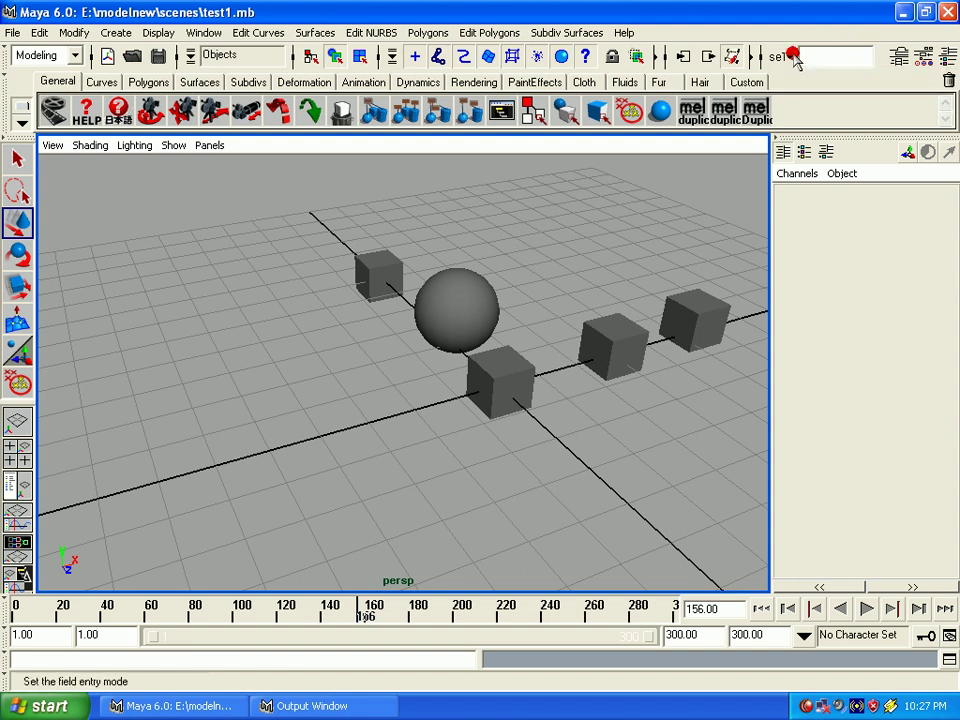
# Enter swbox in the quick selection field to reselect its objects, then show Edit > Quick Select Sets
pyautogui.click(808, 57)
pyautogui.write('swbo')
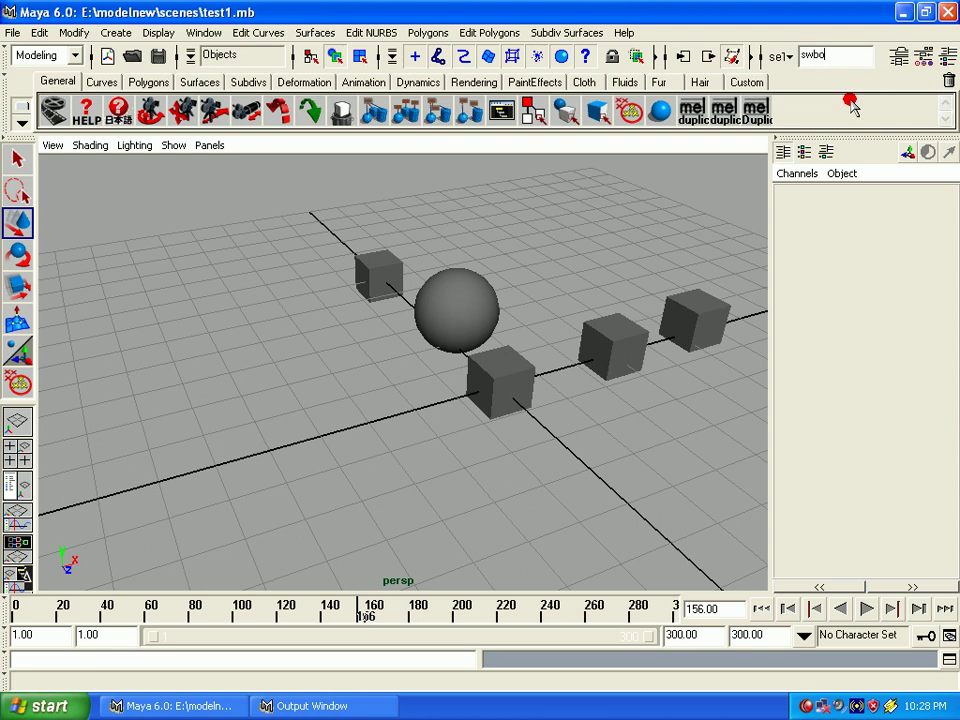
pyautogui.press('Return')
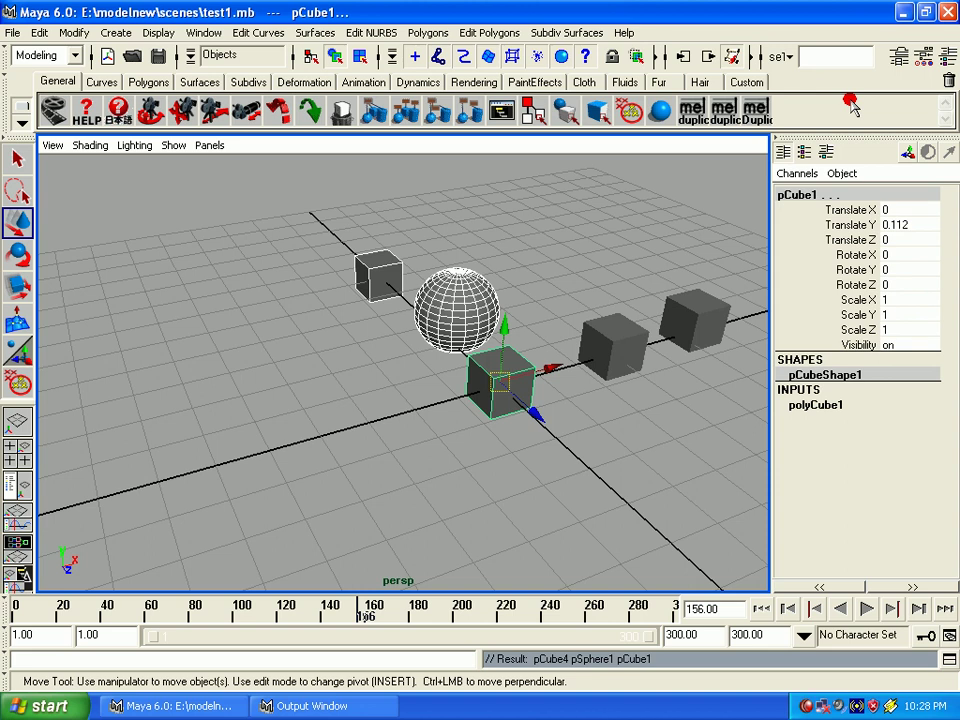
pyautogui.click(48, 33)
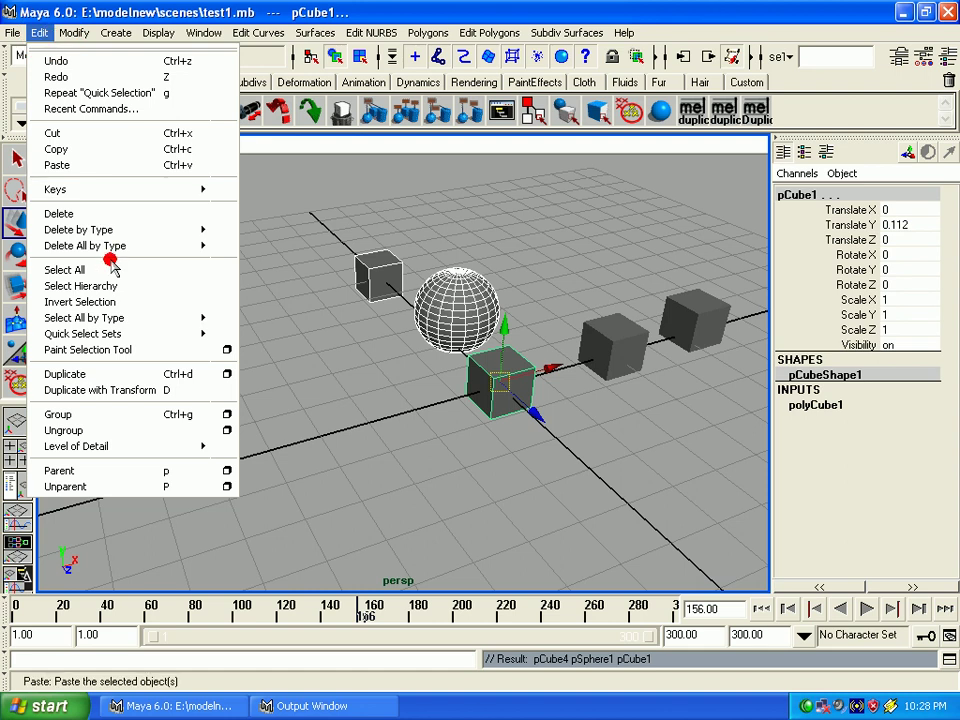
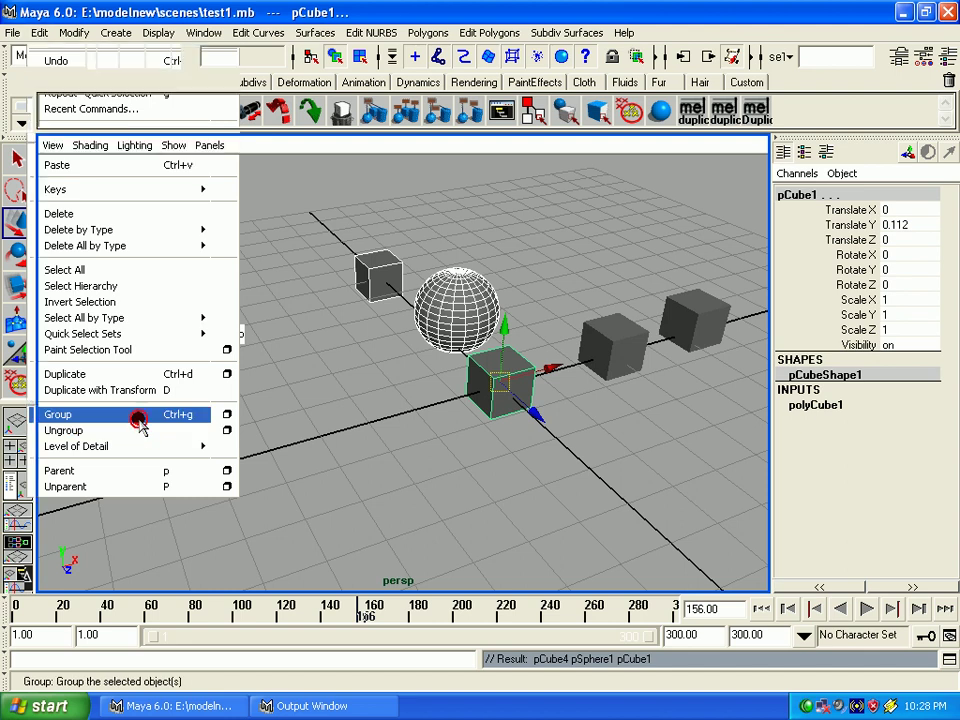
# Group the sphere, front cube and small left cube, then click each member to check it
pyautogui.click(138, 420)
pyautogui.click(445, 424)
pyautogui.click(360, 284)
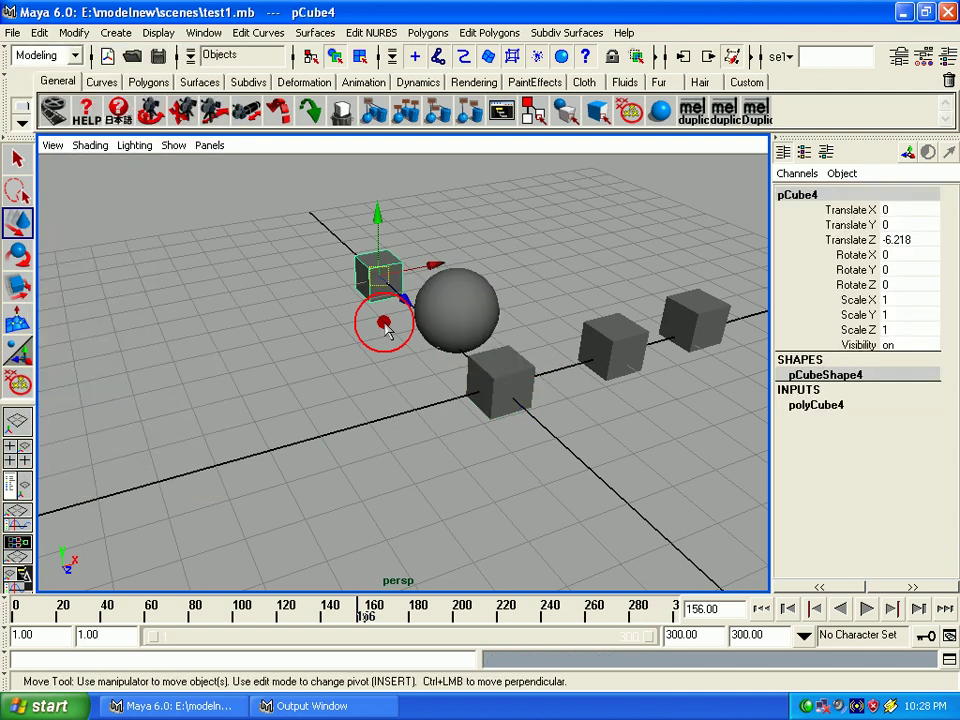
pyautogui.click(519, 377)
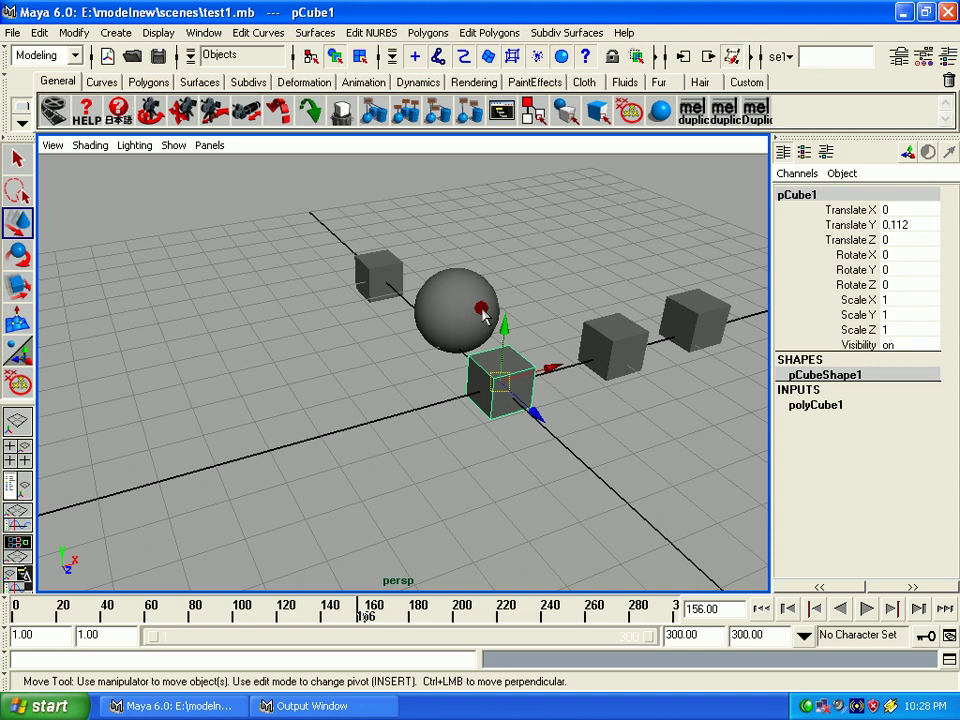
pyautogui.click(490, 316)
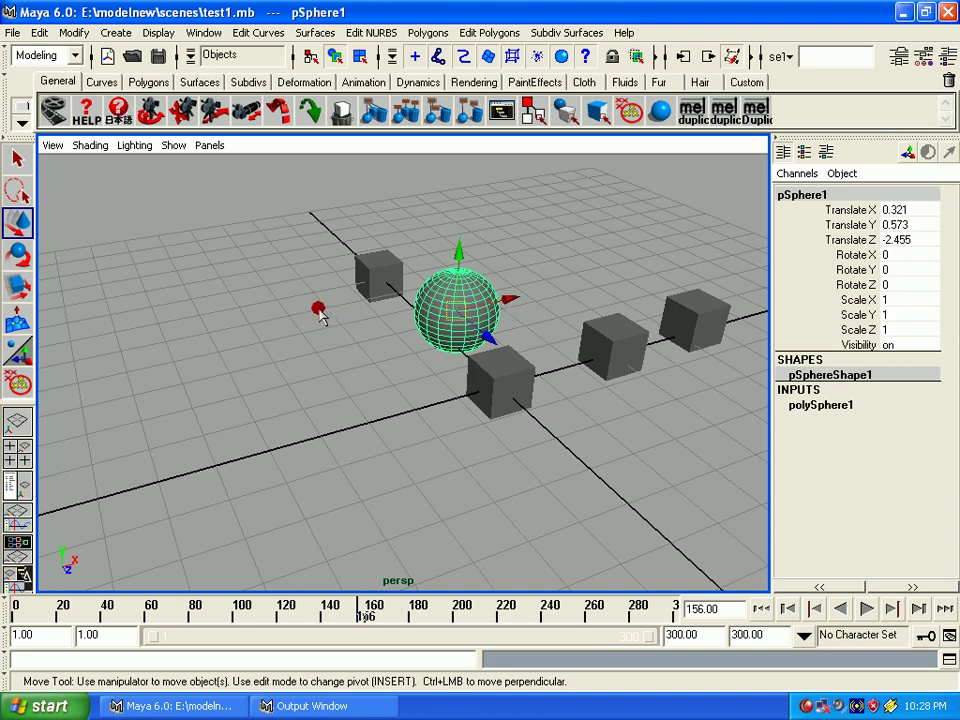
pyautogui.click(322, 330)
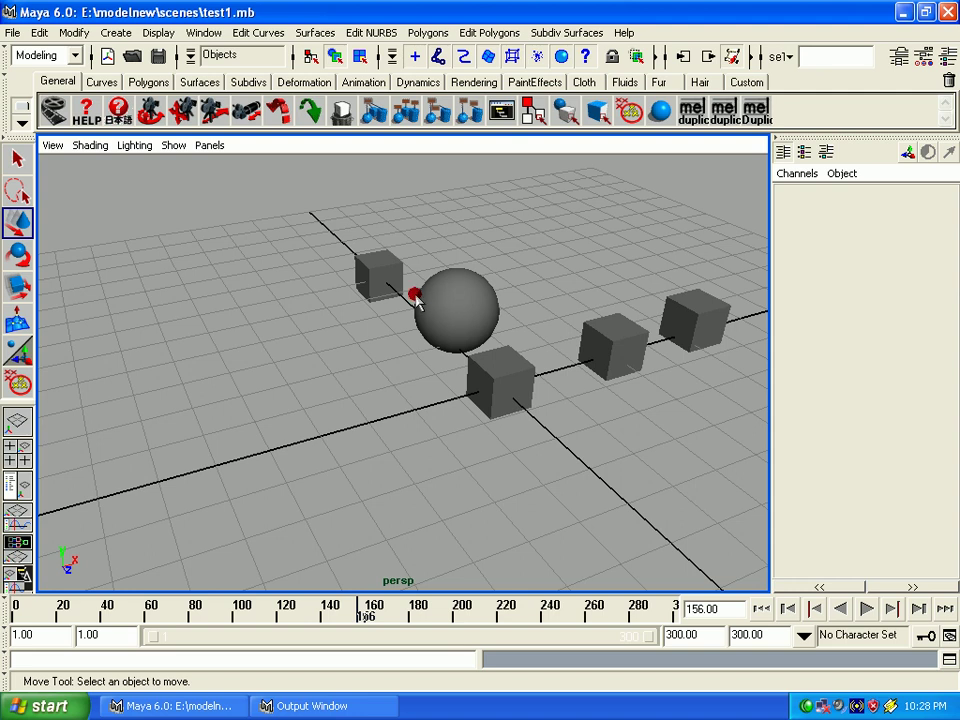
# Show the Outliner beside the perspective view and delete the empty groups 'group' and 'group1'
pyautogui.click(17, 485)
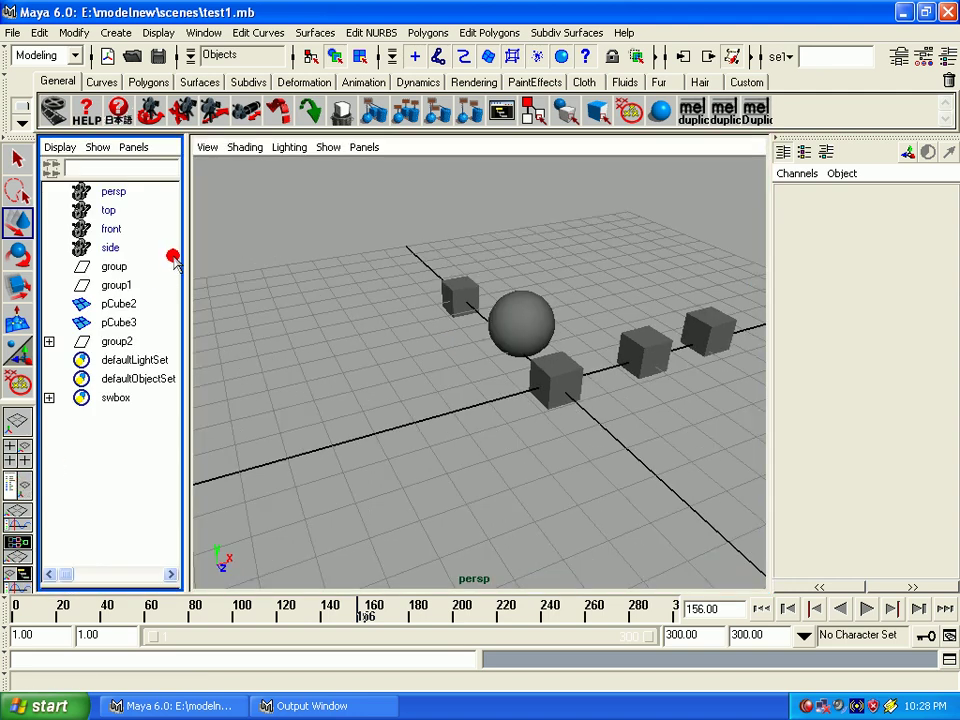
pyautogui.click(110, 266)
pyautogui.click(113, 287)
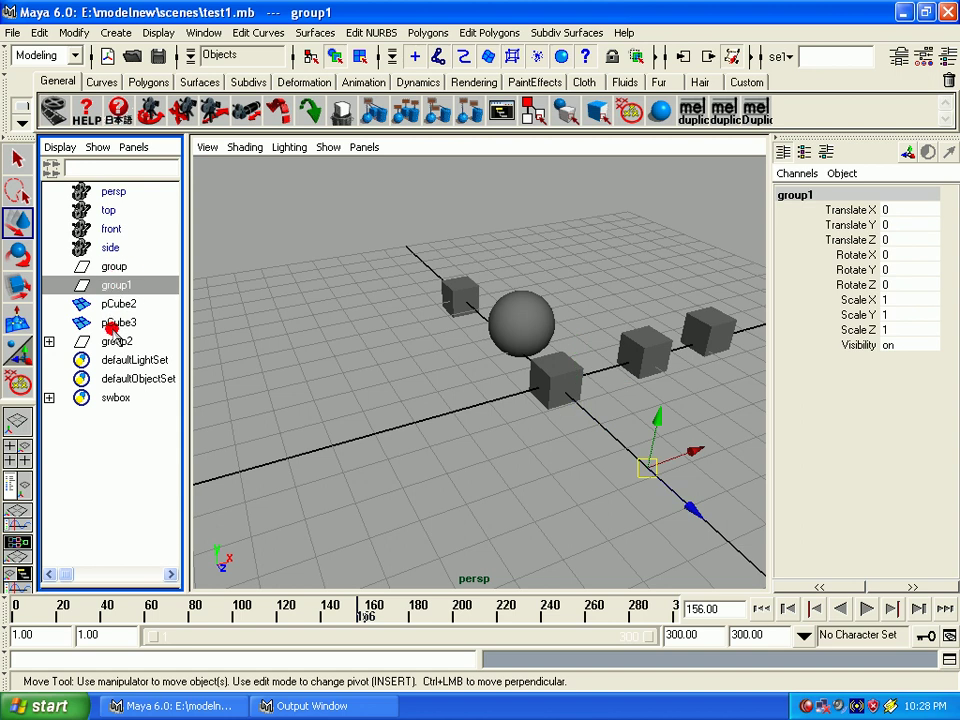
pyautogui.click(112, 268)
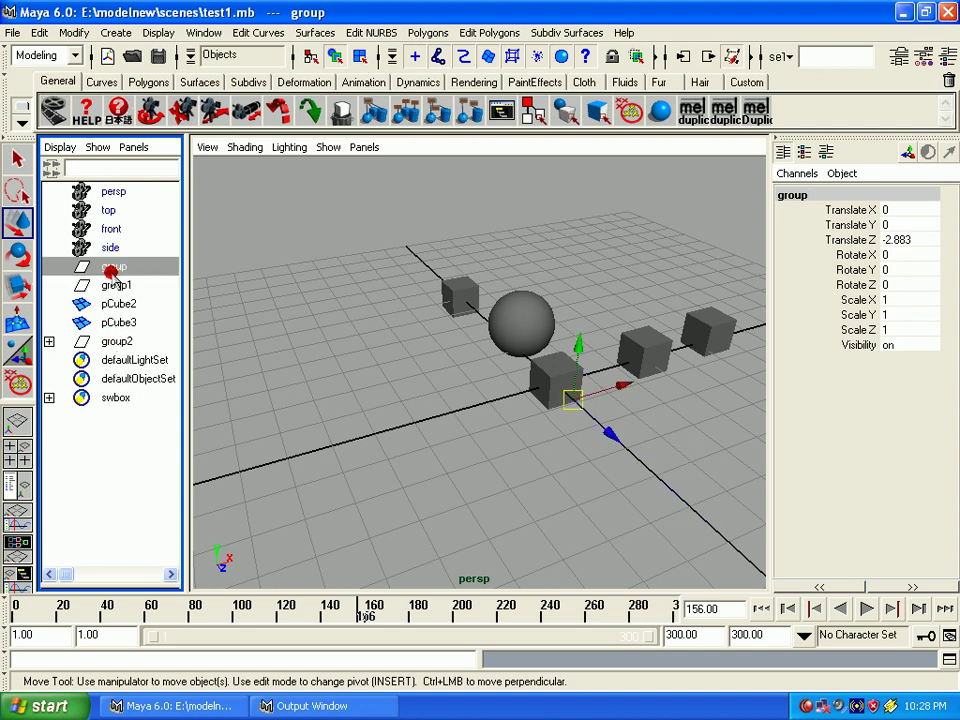
pyautogui.press('Delete')
pyautogui.click(84, 266)
pyautogui.press('Delete')
# Select group2 in the Outliner to inspect its members
pyautogui.click(100, 306)
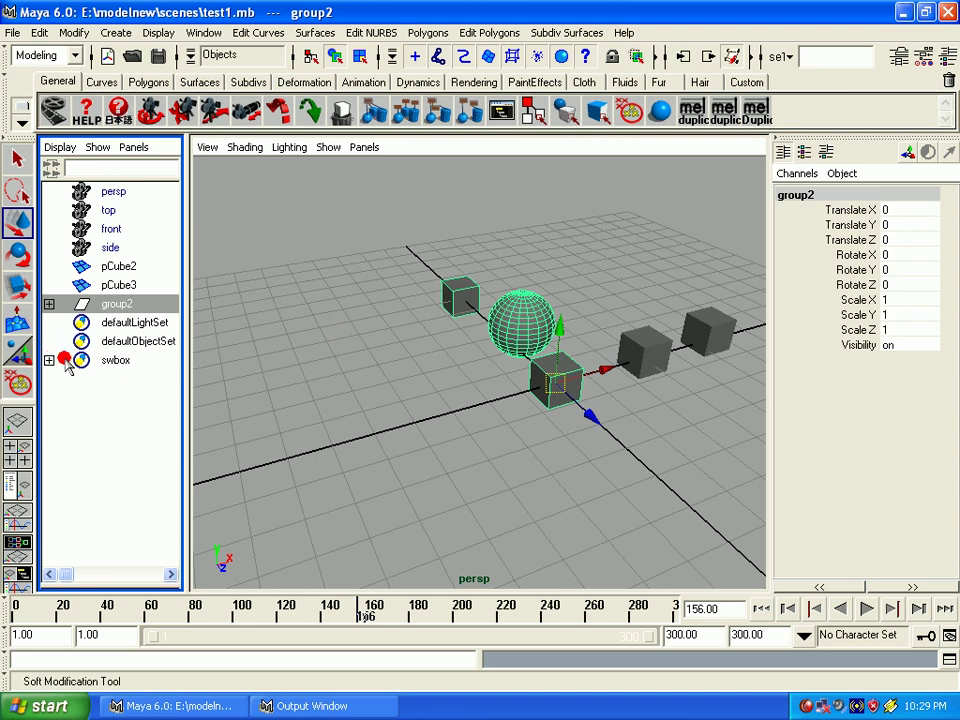
pyautogui.click(431, 416)
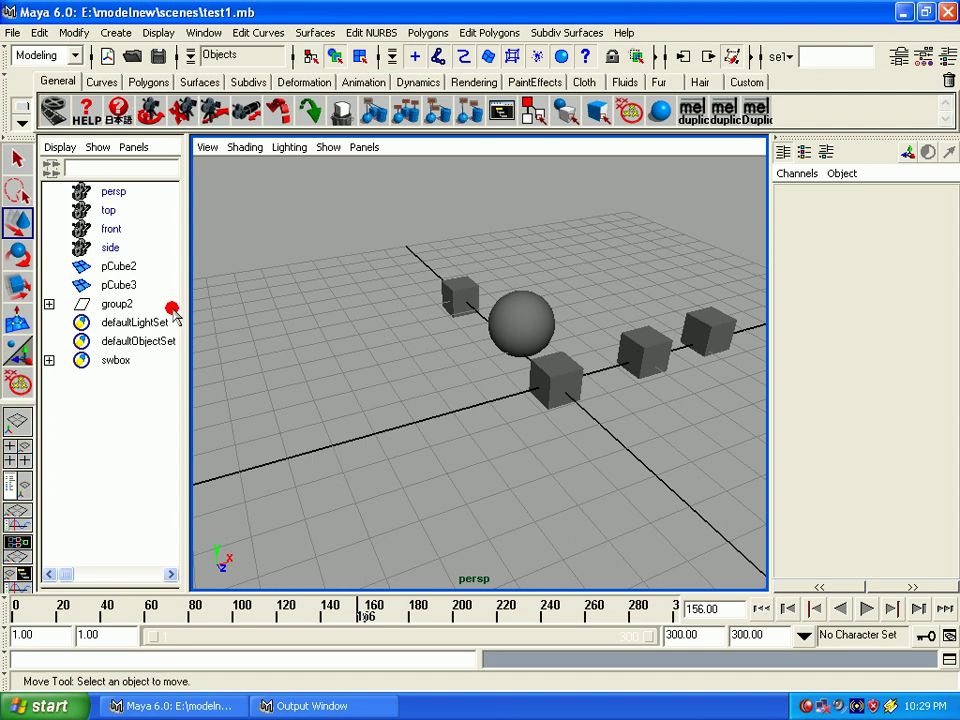
pyautogui.click(100, 306)
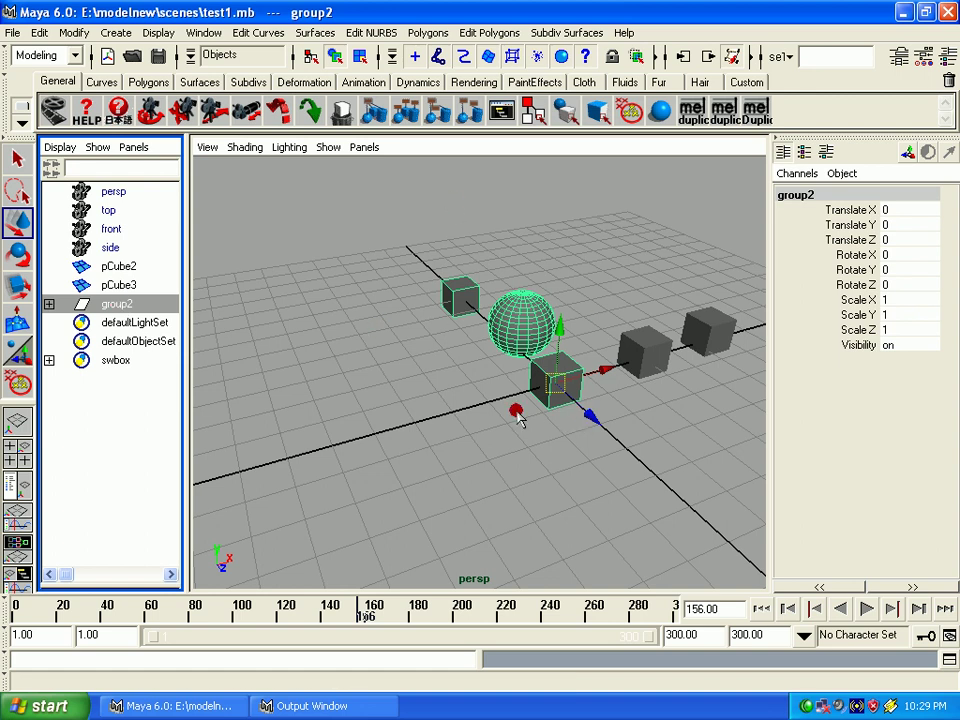
# Rename group2 to 'swboxgroup' in the Outliner, deselect it, and return to the single Perspective layout
pyautogui.doubleClick(118, 305)
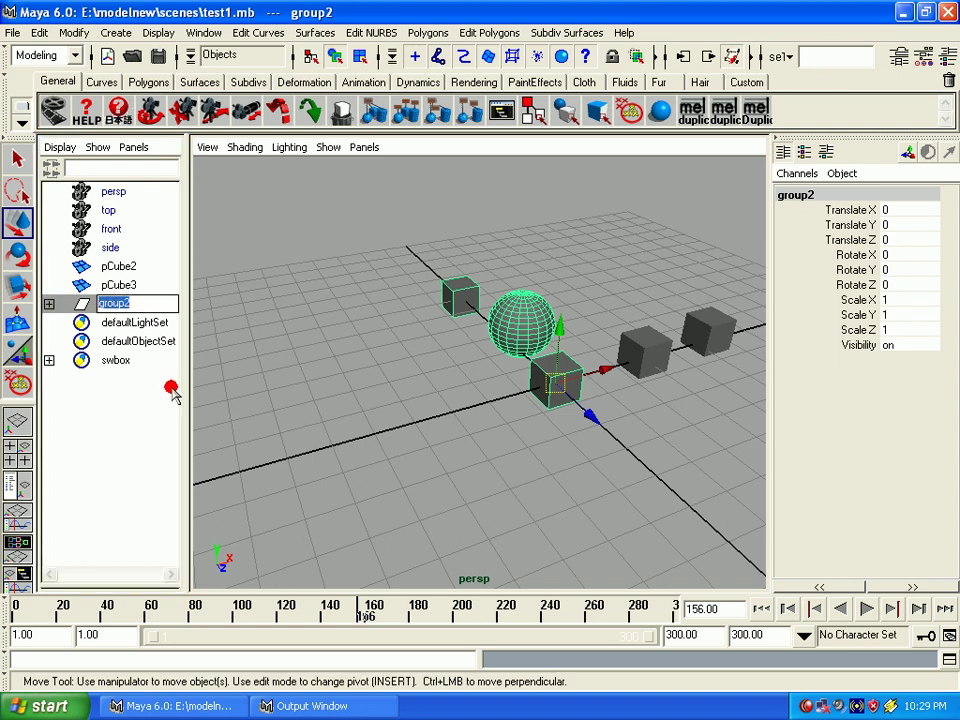
pyautogui.write('jh')
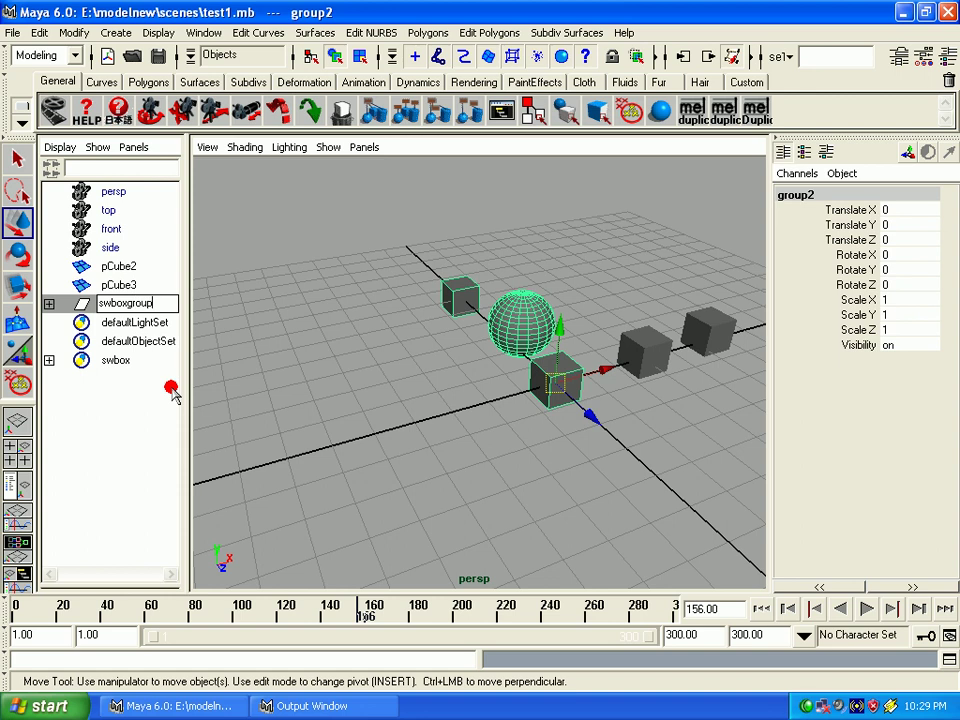
pyautogui.press('Return')
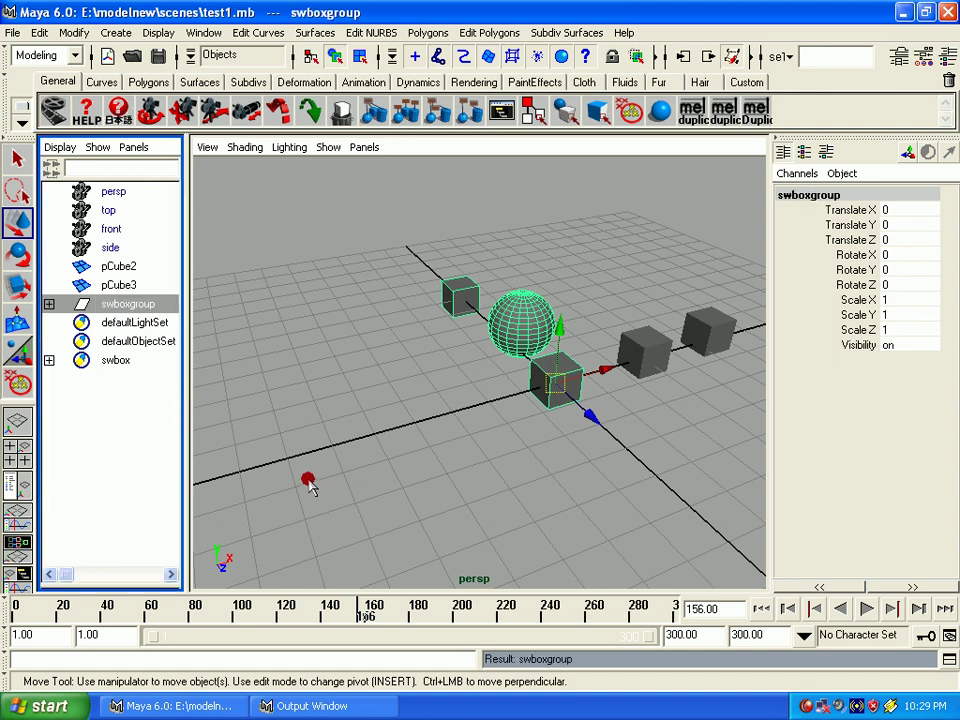
pyautogui.click(310, 485)
pyautogui.click(17, 420)
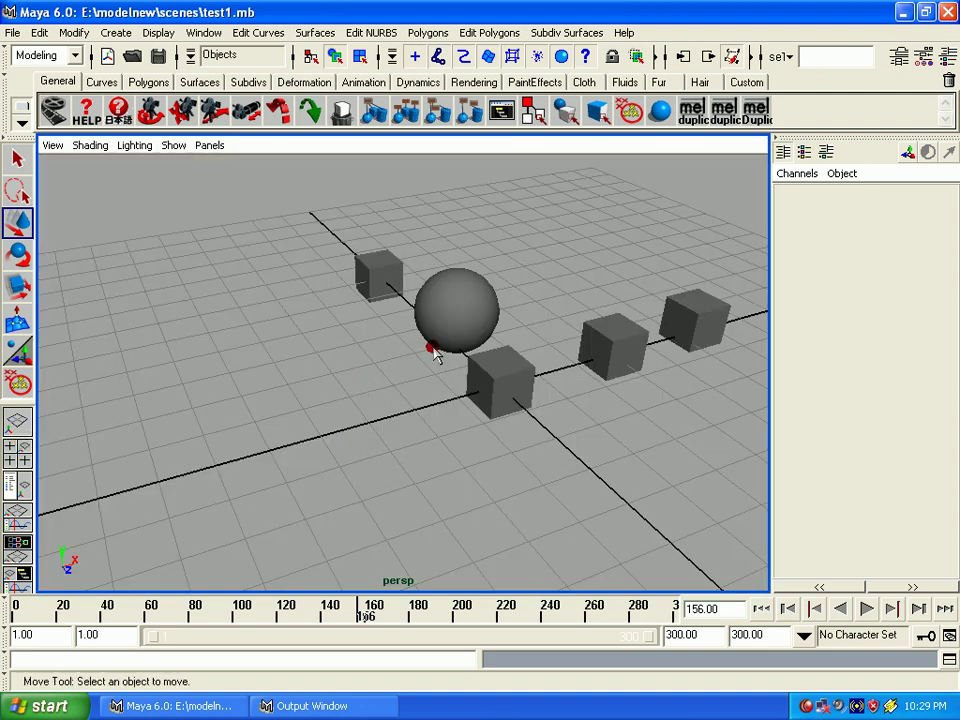
# Pick the sphere, step up to swboxgroup, then walk across the group's children
pyautogui.click(479, 326)
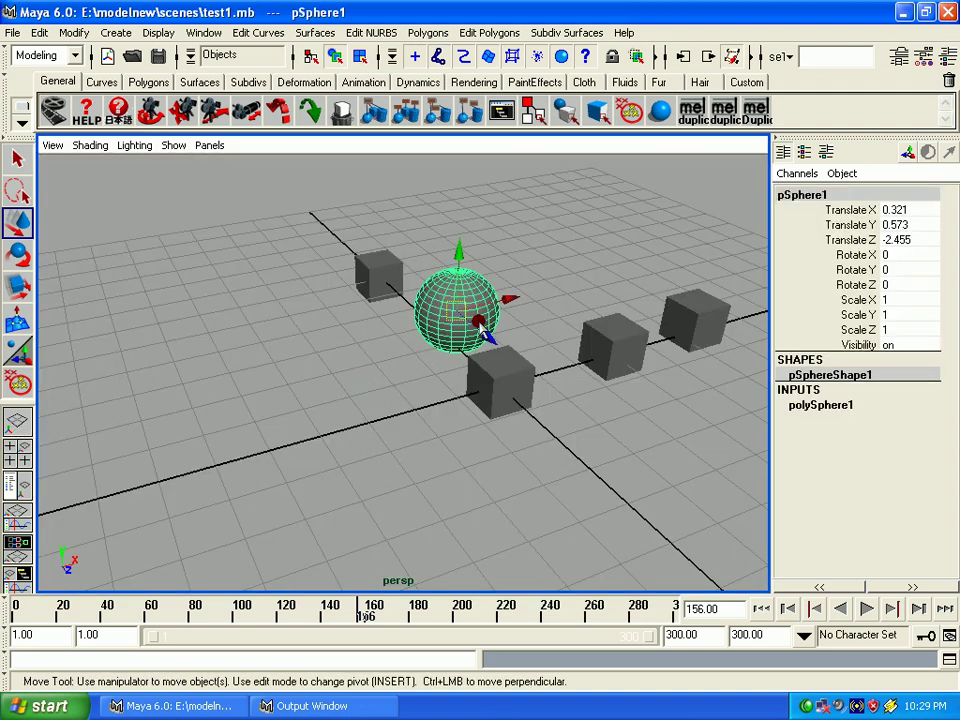
pyautogui.press('Up')
pyautogui.press('Down')
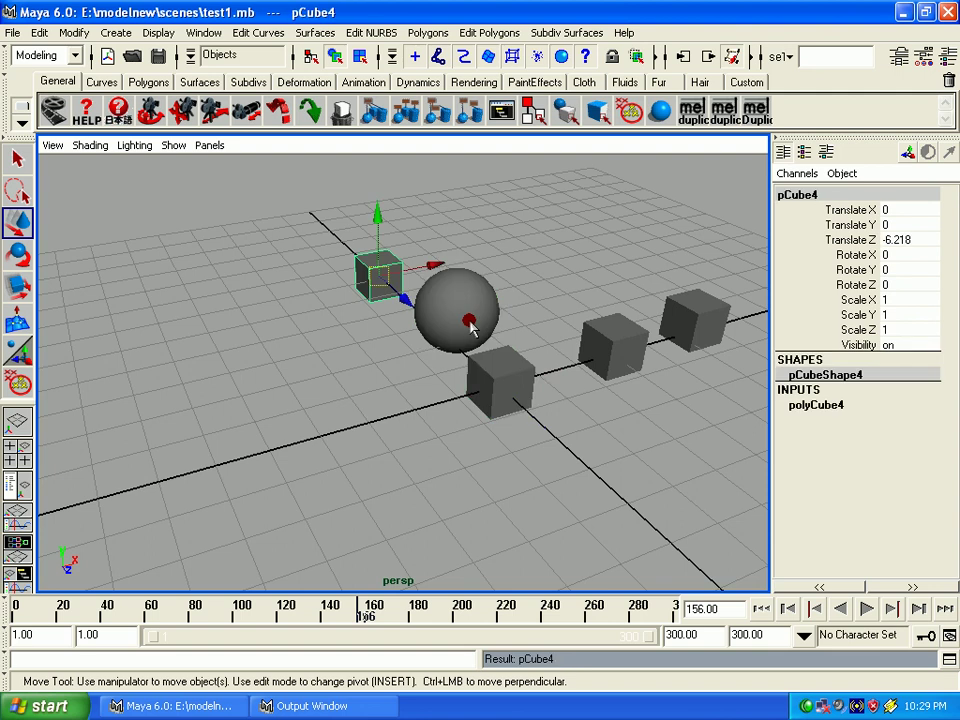
pyautogui.press('Up')
pyautogui.press('Down')
pyautogui.press('Right')
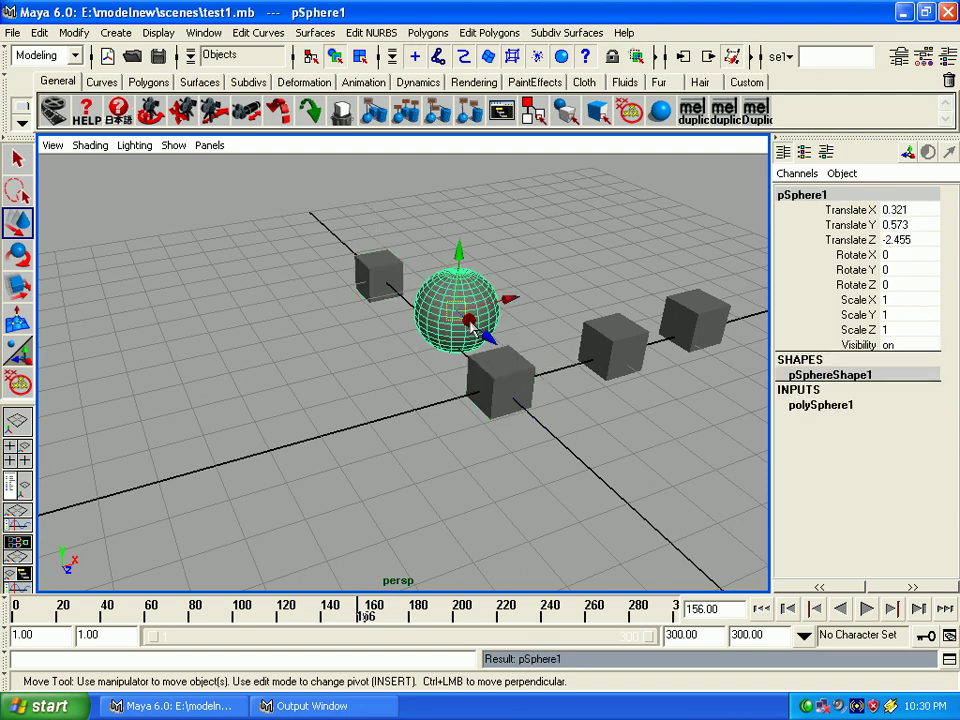
pyautogui.press('Right')
# Inspect the cube's shape node and the far-right cube, then reselect swboxgroup
pyautogui.press('Up')
pyautogui.press('Down')
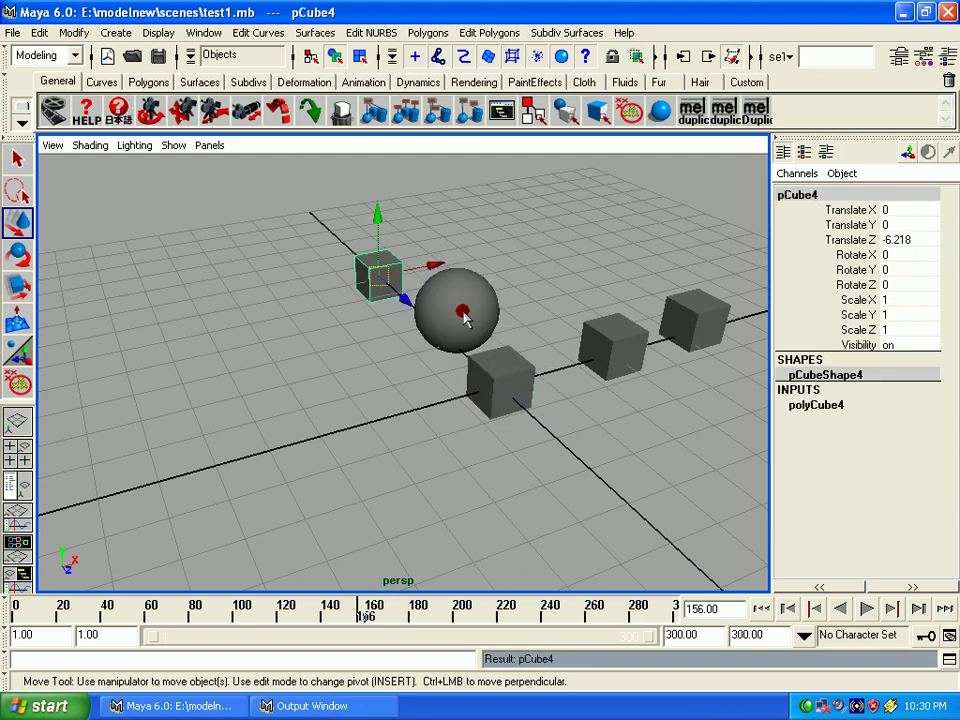
pyautogui.press('Down')
pyautogui.press('Up')
pyautogui.press('Up')
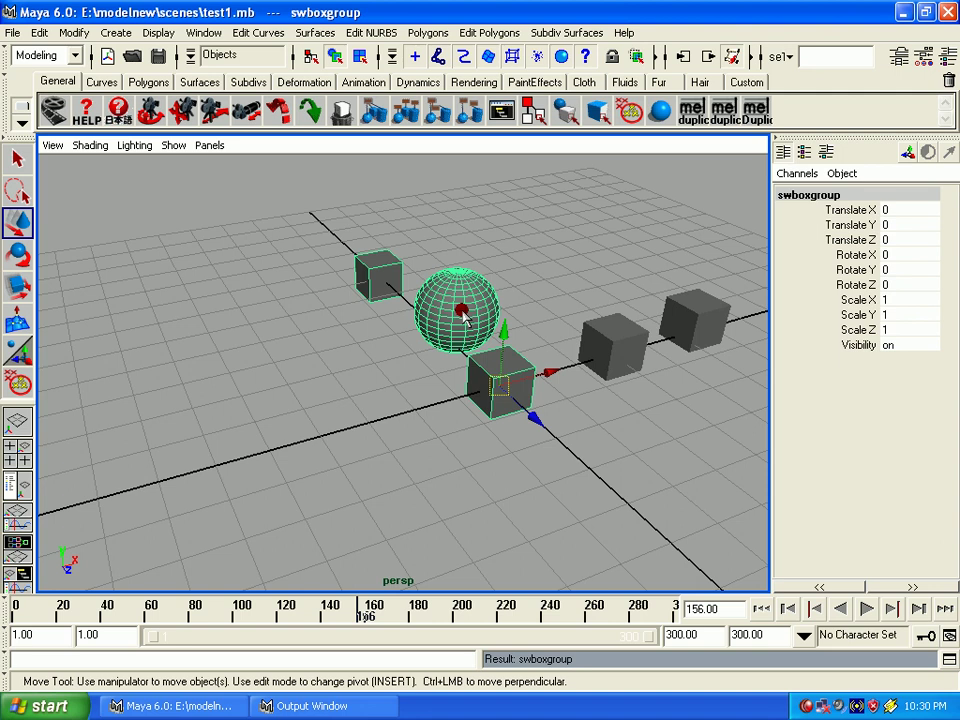
pyautogui.press('Right')
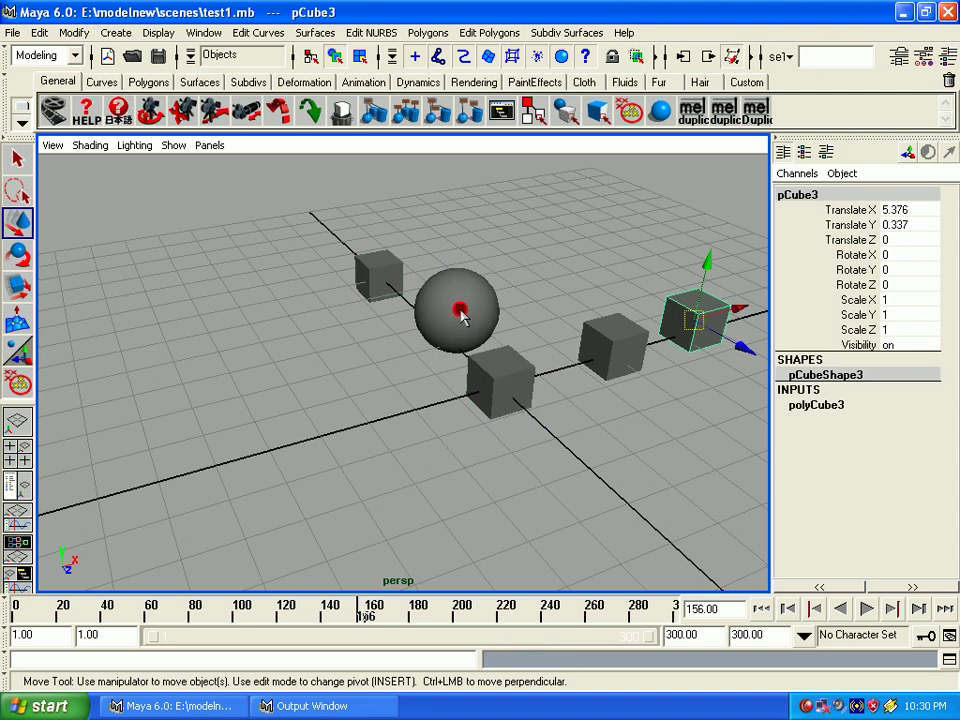
pyautogui.press('Up')
pyautogui.keyDown('alt'); pyautogui.moveTo(460, 311); pyautogui.dragTo(111, 360); pyautogui.keyUp('alt')
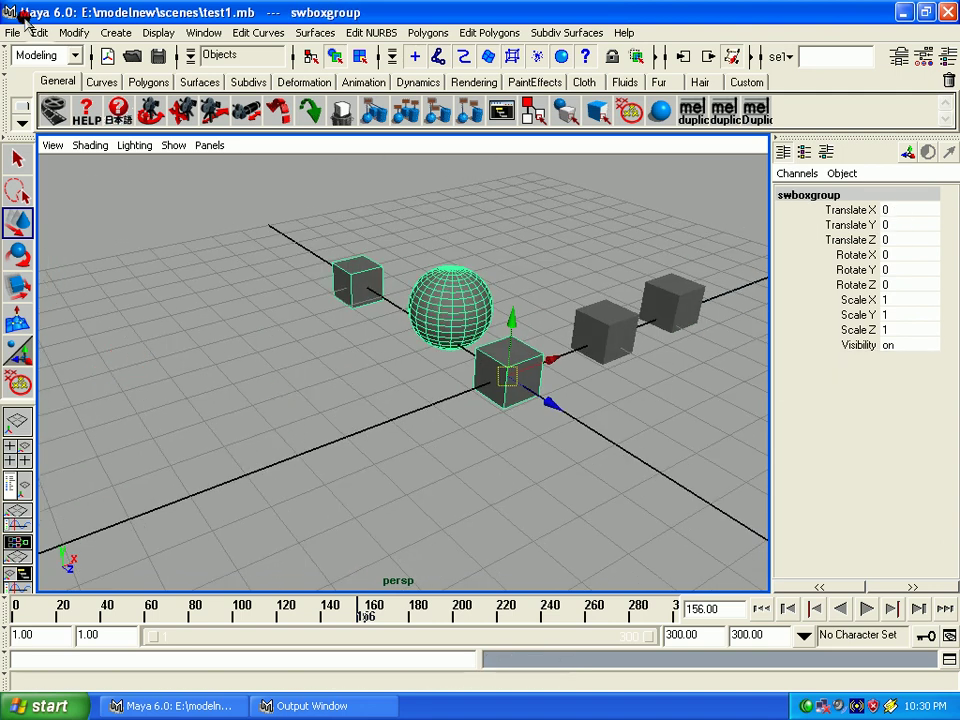
# Ungroup swboxgroup into separate objects
pyautogui.click(39, 32)
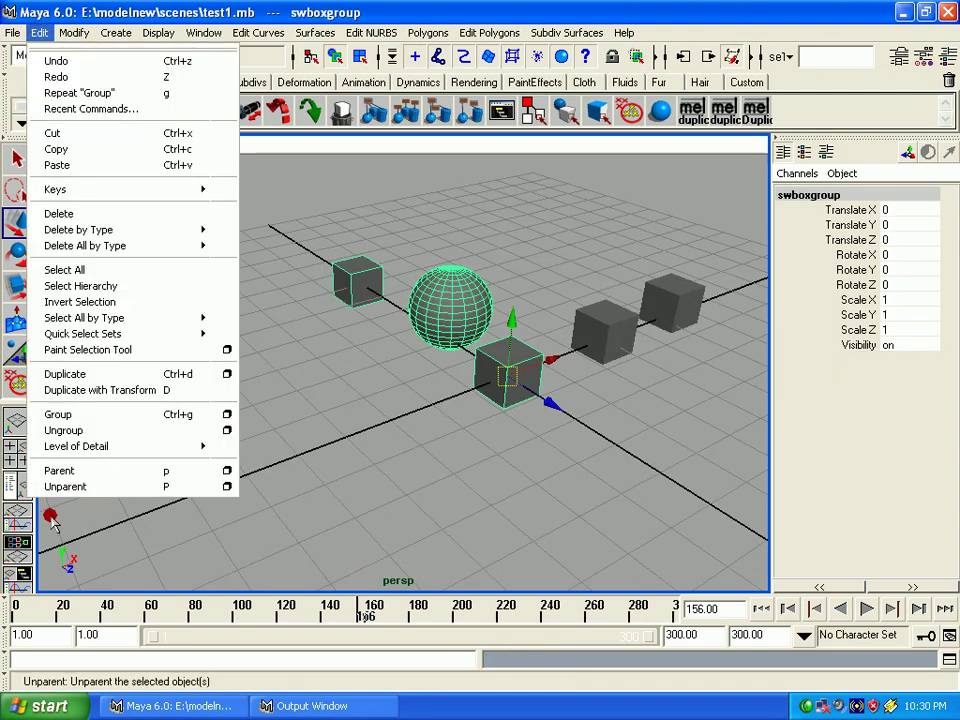
pyautogui.click(112, 432)
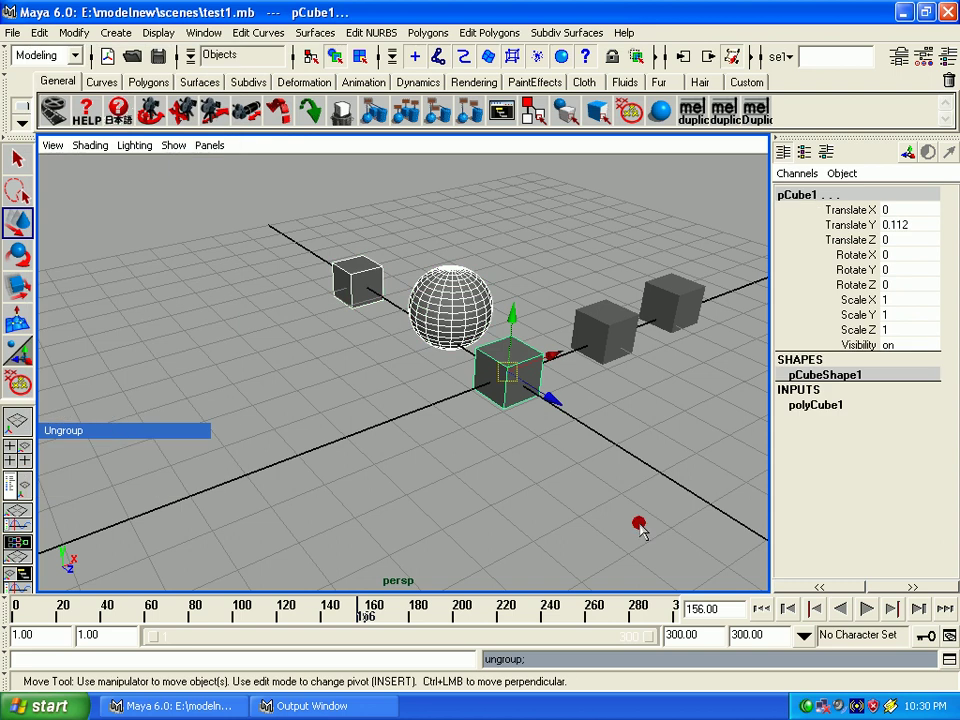
pyautogui.click(553, 549)
# Select the sphere, front cube and small left cube and group them into group1
pyautogui.click(474, 318)
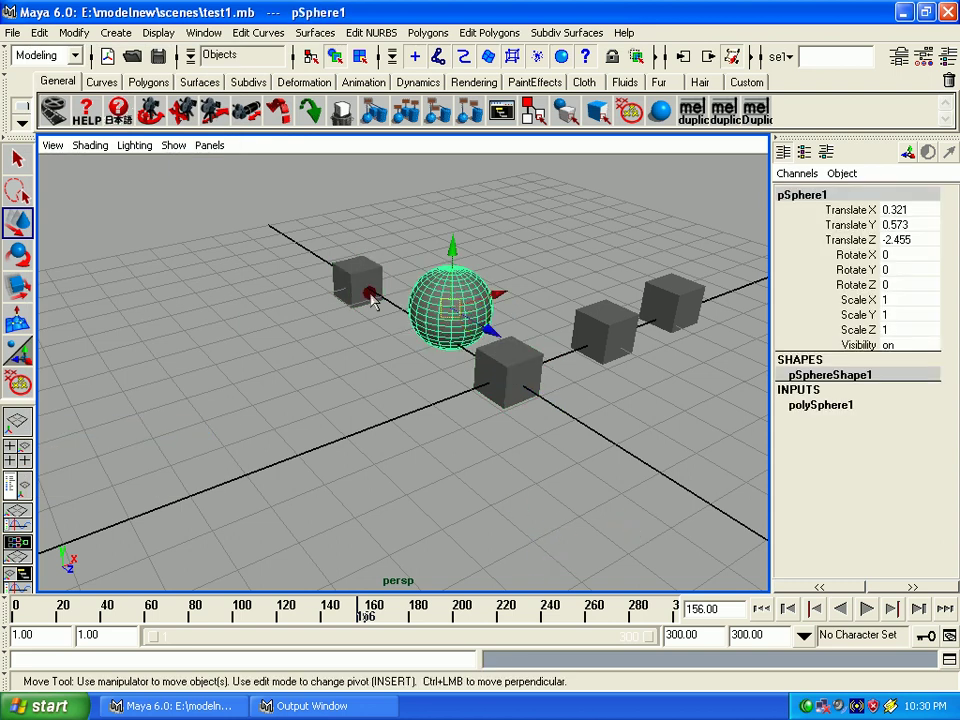
pyautogui.click(350, 288)
pyautogui.click(506, 378)
pyautogui.click(481, 318)
pyautogui.moveTo(298, 206); pyautogui.dragTo(538, 450)
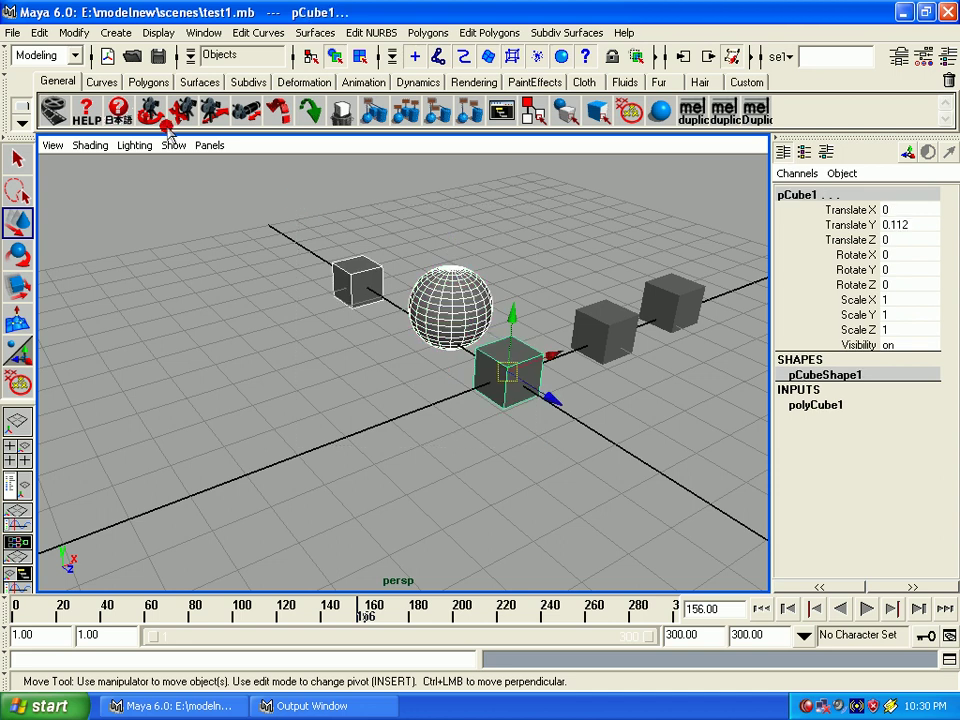
pyautogui.click(39, 32)
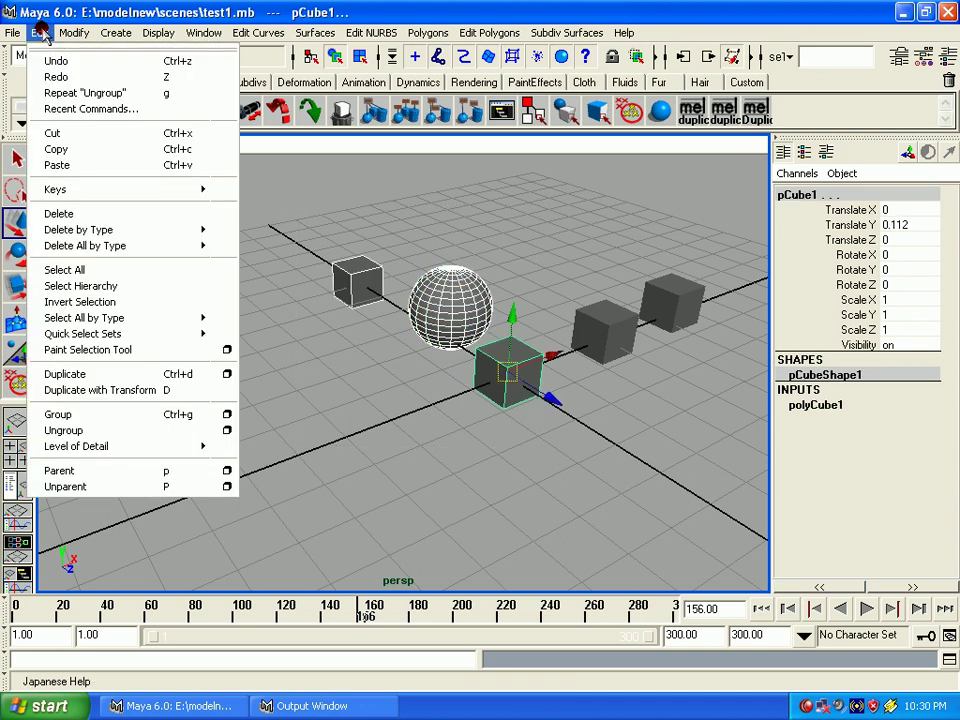
pyautogui.click(106, 415)
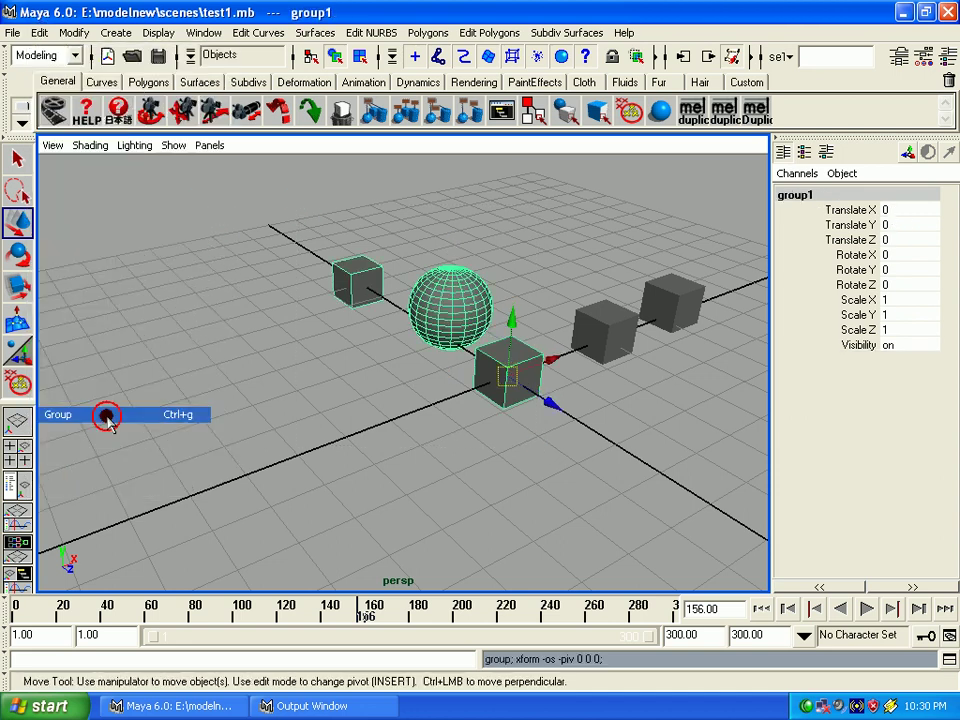
# Check group1's selection, then marquee-select the two right-hand cubes
pyautogui.click(491, 384)
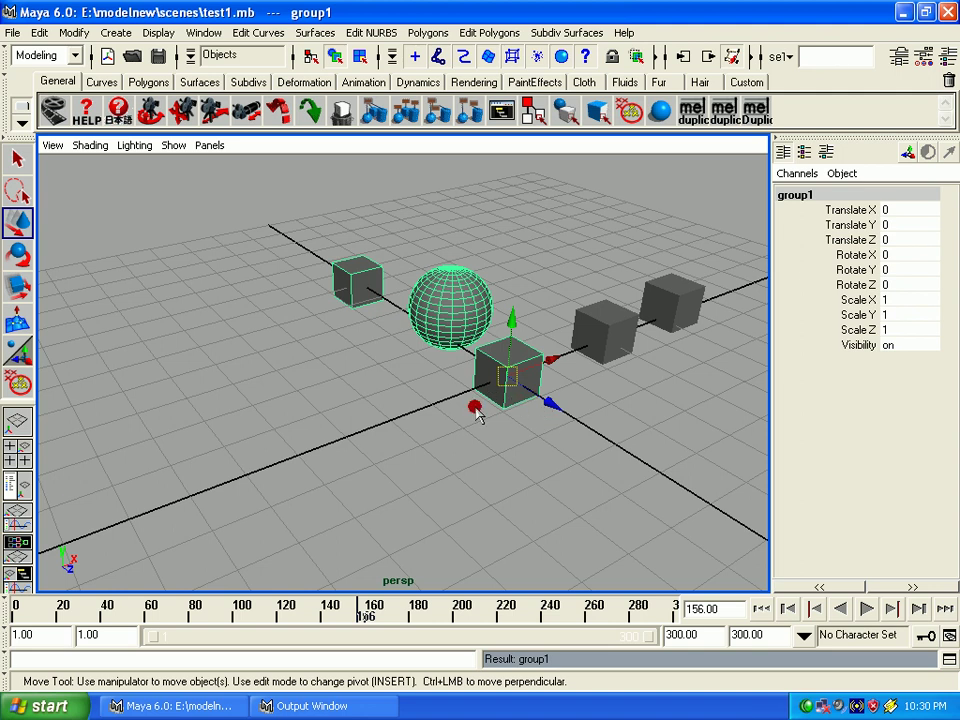
pyautogui.click(476, 404)
pyautogui.click(512, 378)
pyautogui.moveTo(237, 175); pyautogui.dragTo(517, 390)
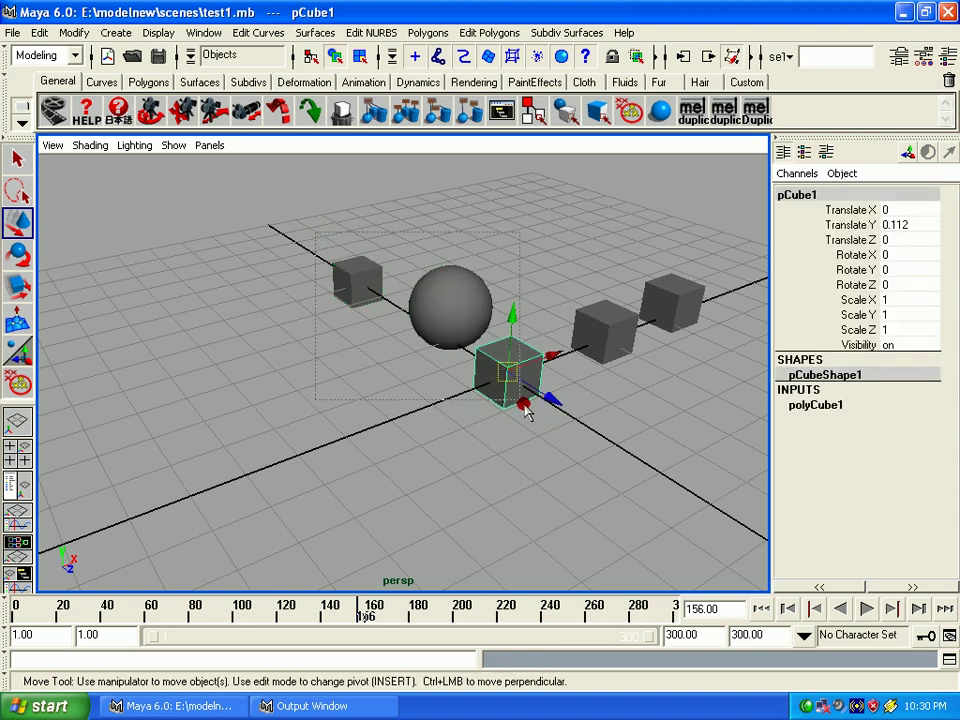
pyautogui.click(546, 392)
pyautogui.moveTo(578, 320); pyautogui.dragTo(729, 424)
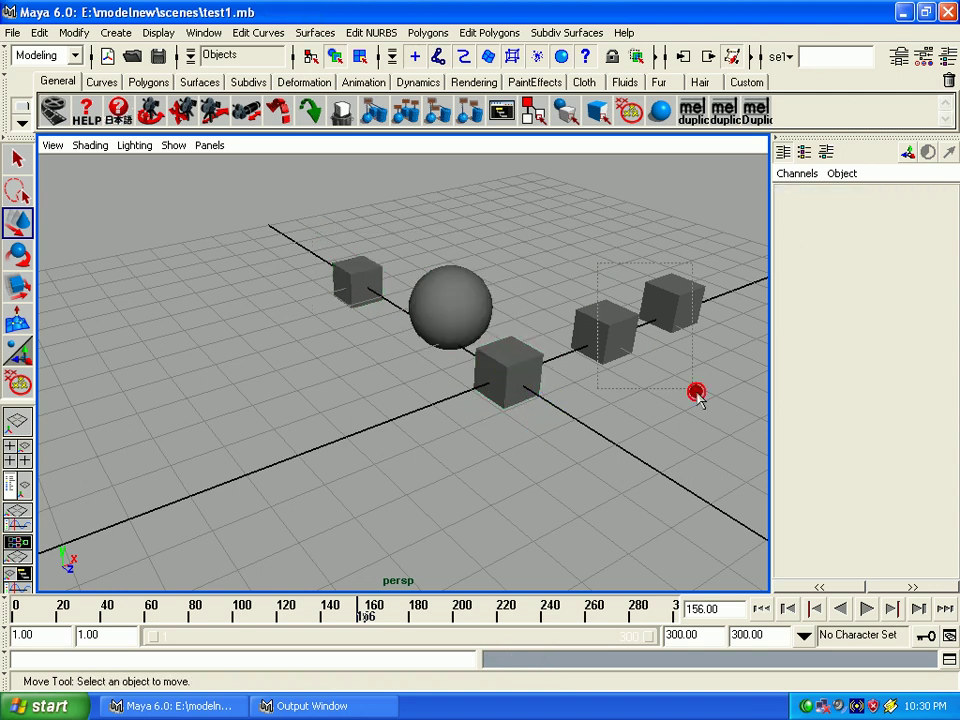
# Group the two right-hand cubes into group2 and orbit the camera in closer to them
pyautogui.click(40, 32)
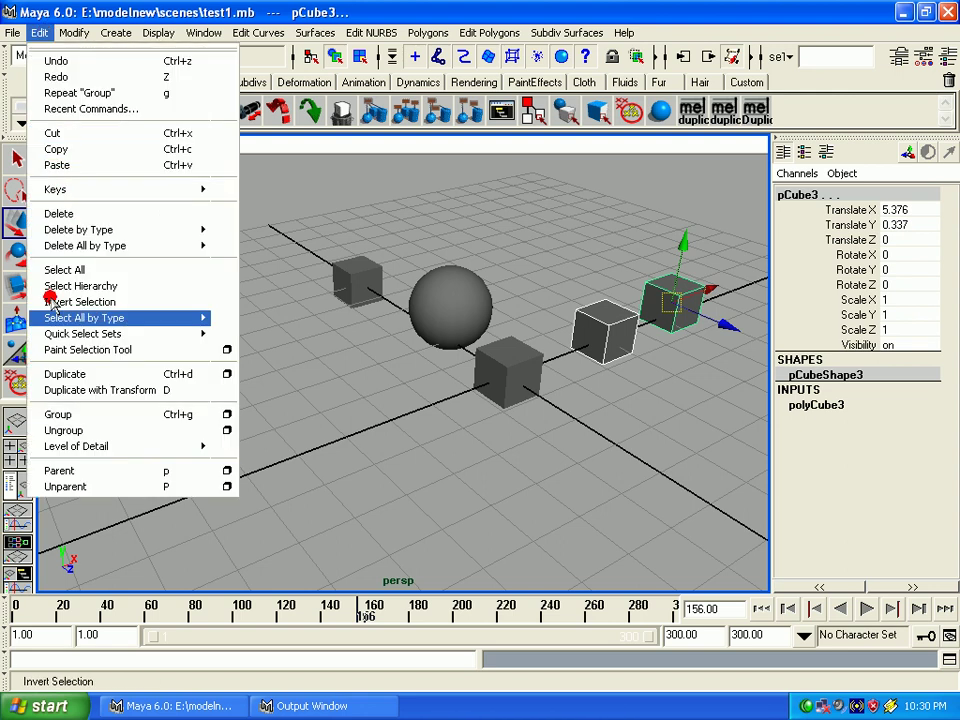
pyautogui.click(55, 413)
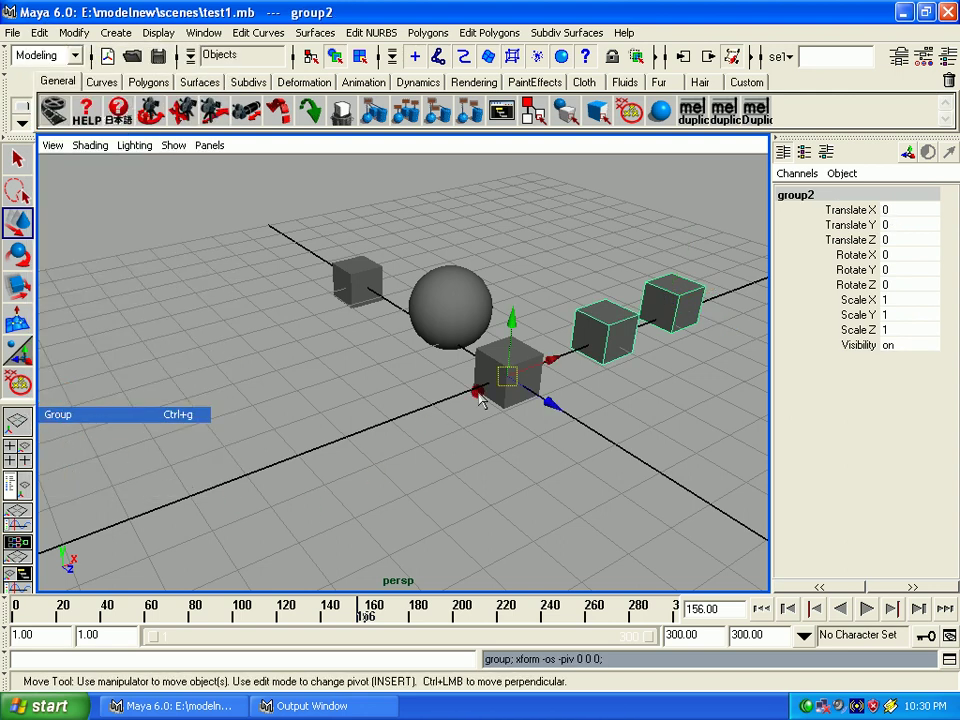
pyautogui.keyDown('alt'); pyautogui.moveTo(506, 386); pyautogui.dragTo(548, 410); pyautogui.keyUp('alt')
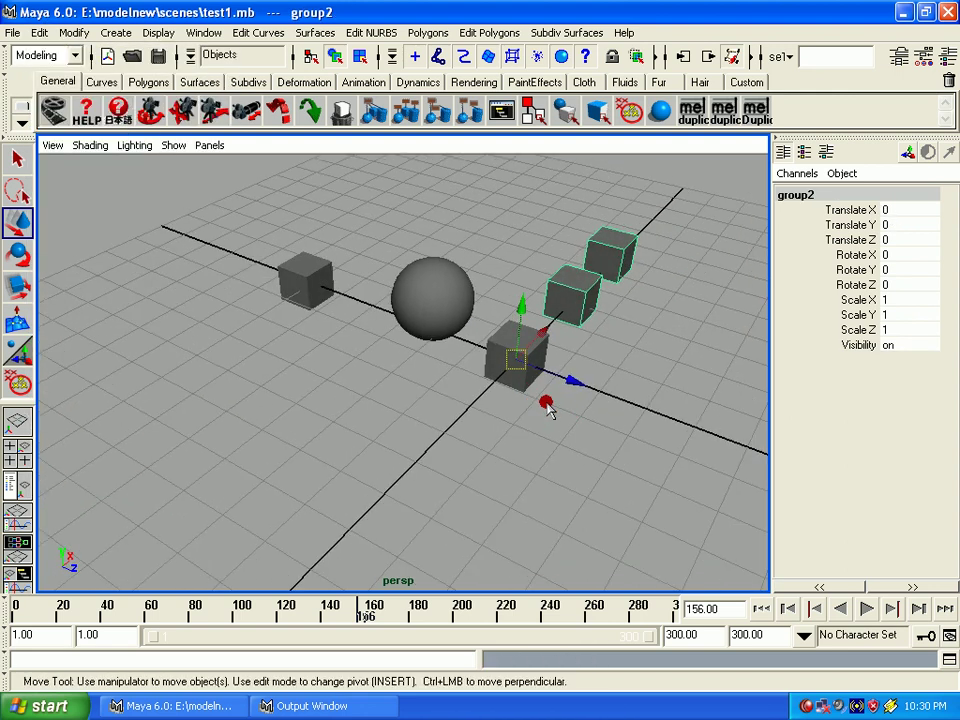
pyautogui.keyDown('alt'); pyautogui.moveTo(548, 410); pyautogui.dragTo(593, 553, button='right'); pyautogui.keyUp('alt')
pyautogui.keyDown('alt'); pyautogui.moveTo(593, 553); pyautogui.dragTo(564, 435, button='middle'); pyautogui.keyUp('alt')
pyautogui.moveTo(564, 435)
pyautogui.keyDown('alt'); pyautogui.mouseDown(button='right')
pyautogui.moveTo(330, 460)
pyautogui.moveTo(326, 446)
pyautogui.moveTo(390, 465)
pyautogui.mouseUp(button='right'); pyautogui.keyUp('alt')
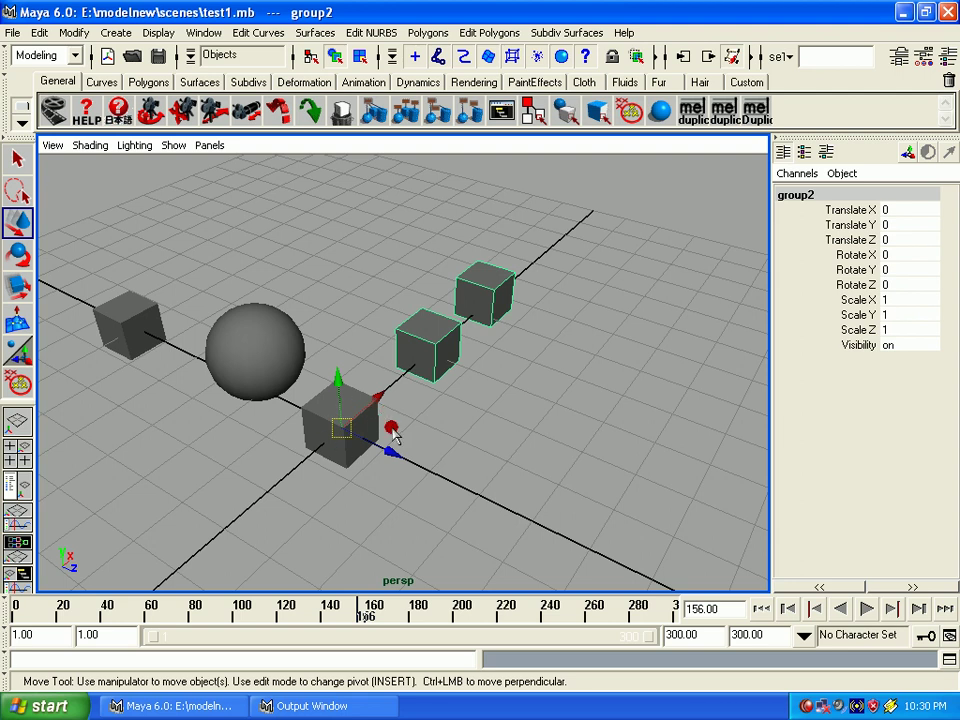
# Delete the sphere and all four cubes, leaving only the empty grid
pyautogui.click(392, 430)
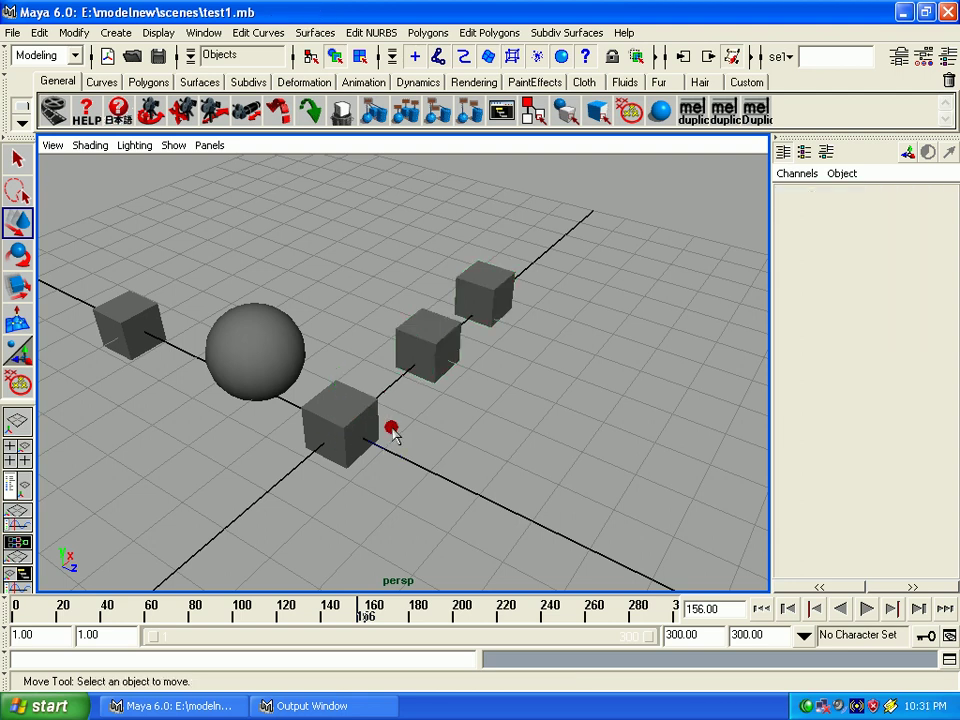
pyautogui.keyDown('alt'); pyautogui.moveTo(381, 437); pyautogui.dragTo(240, 439); pyautogui.keyUp('alt')
pyautogui.keyDown('alt'); pyautogui.moveTo(240, 439); pyautogui.dragTo(268, 478, button='right'); pyautogui.keyUp('alt')
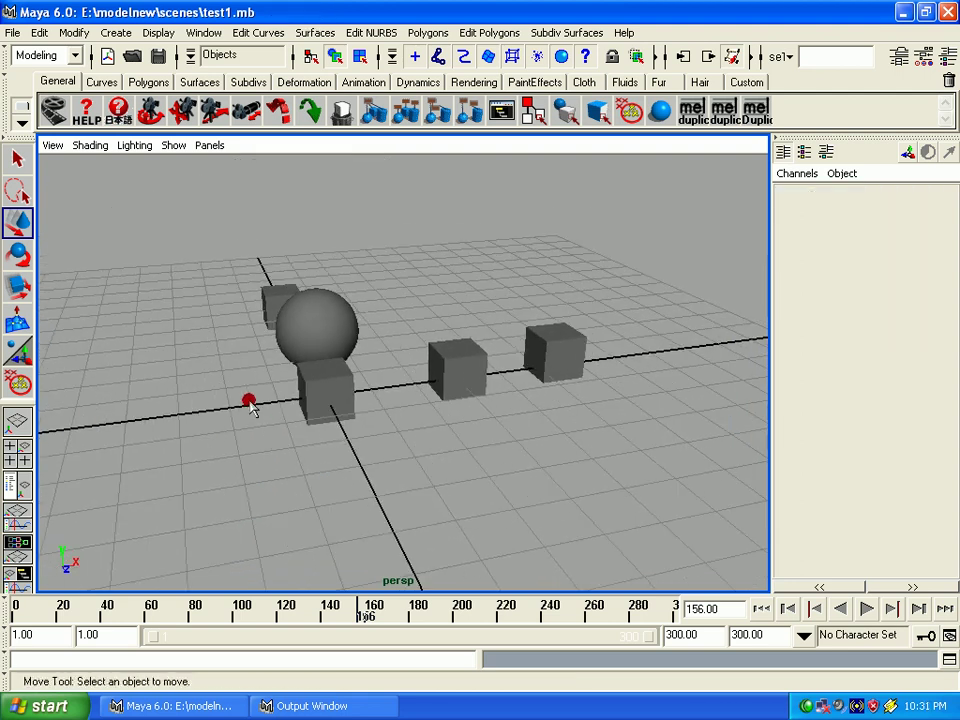
pyautogui.moveTo(276, 425)
pyautogui.keyDown('alt'); pyautogui.mouseDown()
pyautogui.moveTo(396, 443)
pyautogui.moveTo(383, 458)
pyautogui.moveTo(364, 450)
pyautogui.moveTo(343, 458)
pyautogui.mouseUp(); pyautogui.keyUp('alt')
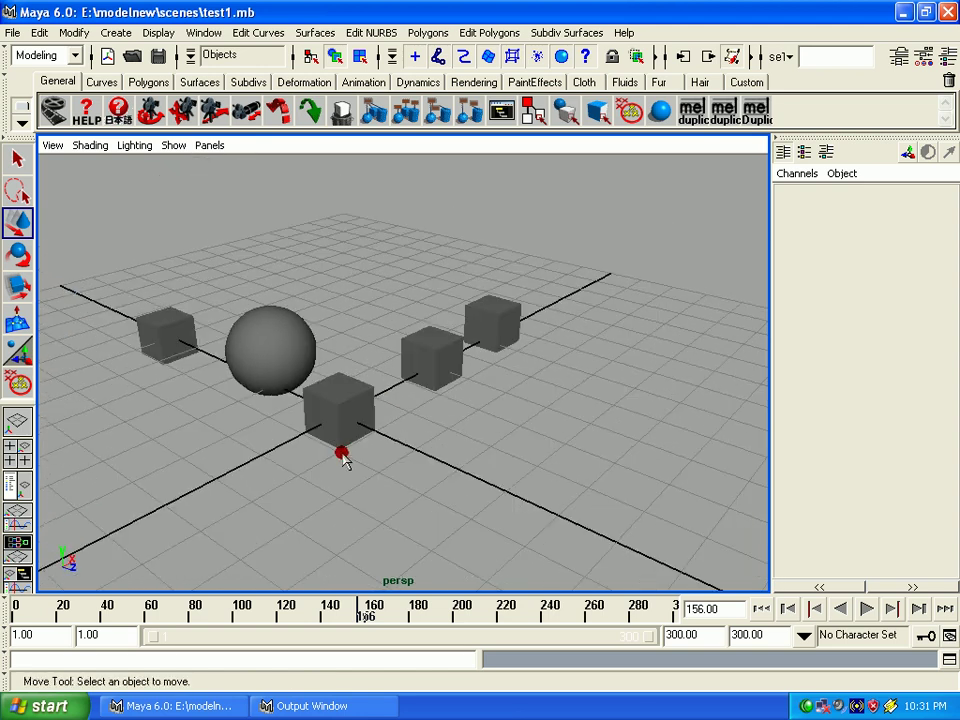
pyautogui.click(492, 322)
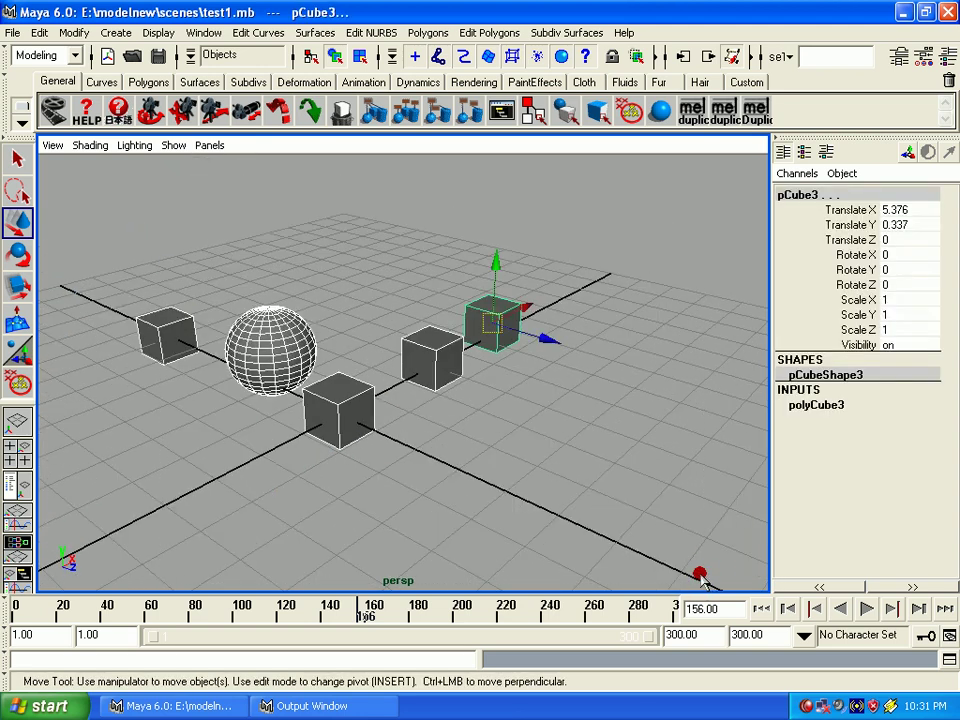
pyautogui.press('Delete')
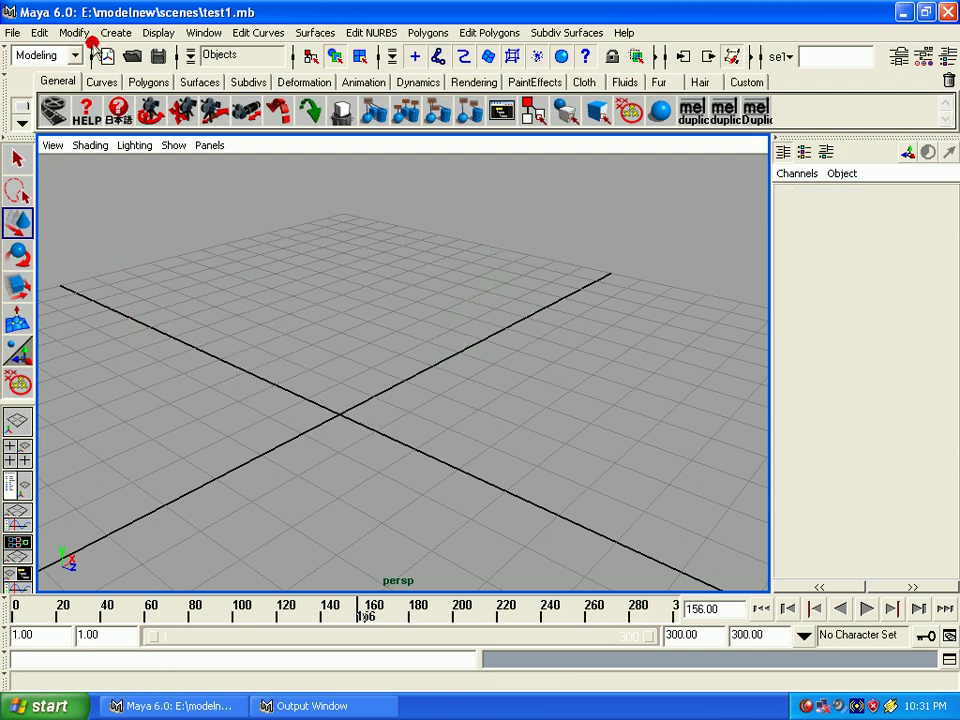
# Create a polygon cube and move it along X to about 5.5
pyautogui.click(103, 34)
pyautogui.moveTo(154, 77)
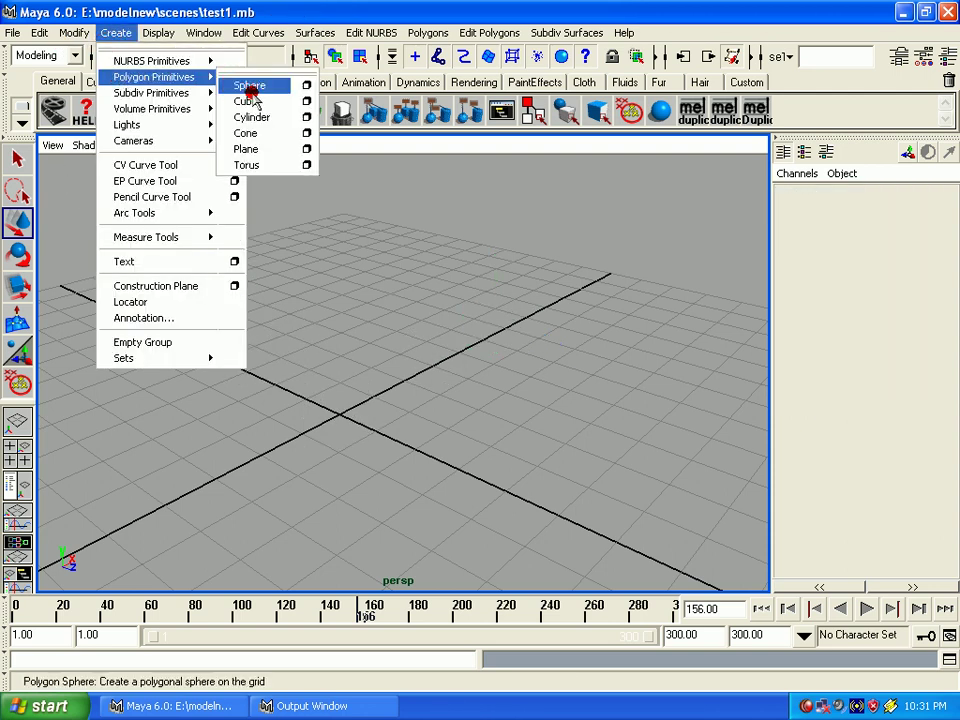
pyautogui.click(247, 101)
pyautogui.press('w')
pyautogui.moveTo(368, 400)
pyautogui.mouseDown()
pyautogui.moveTo(578, 305)
pyautogui.moveTo(522, 333)
pyautogui.mouseUp()
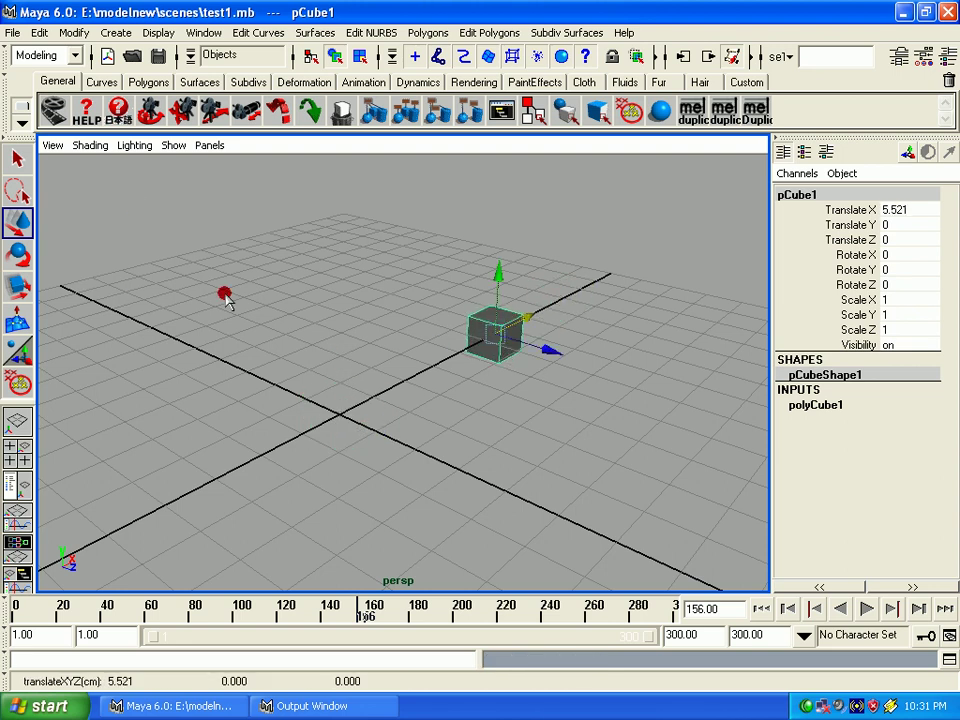
# Create a polygon cylinder at the origin, then select the cube followed by the cylinder
pyautogui.click(108, 33)
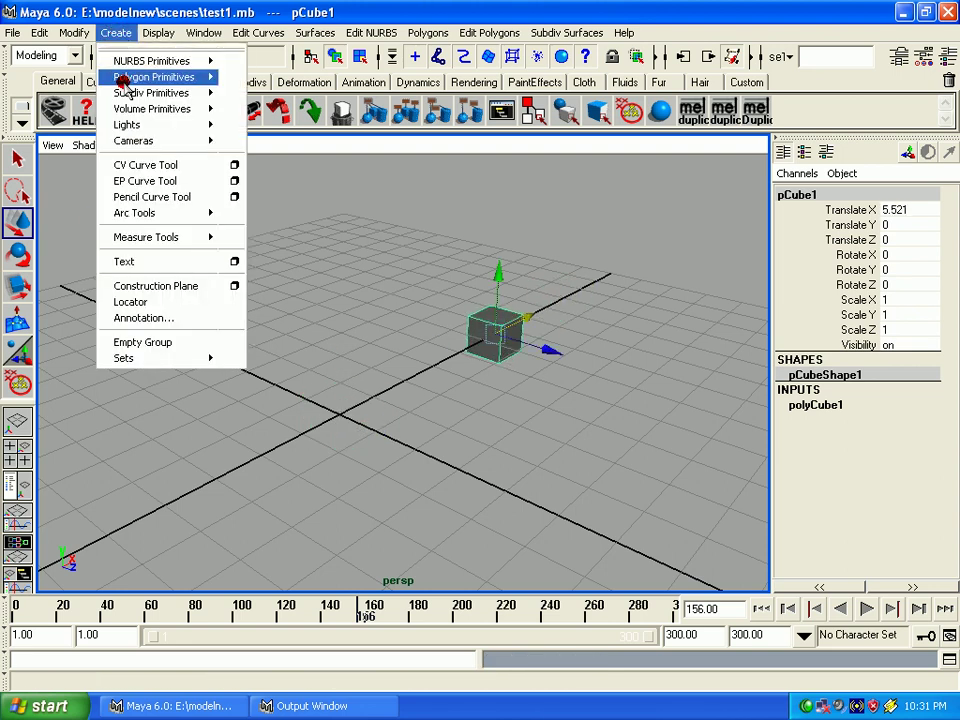
pyautogui.moveTo(154, 77)
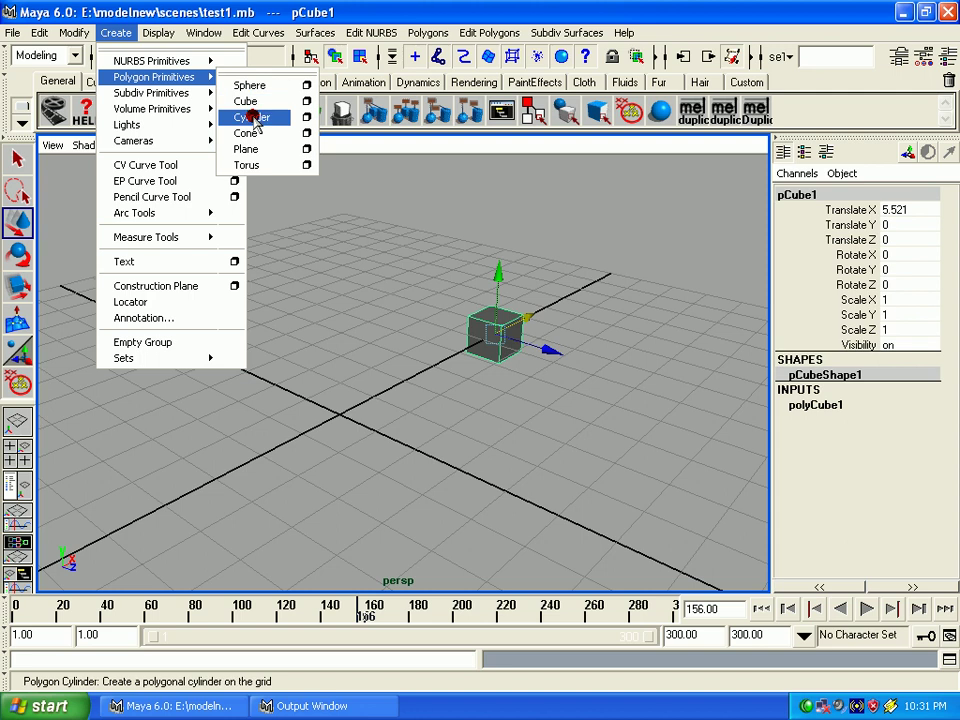
pyautogui.click(258, 117)
pyautogui.click(512, 335)
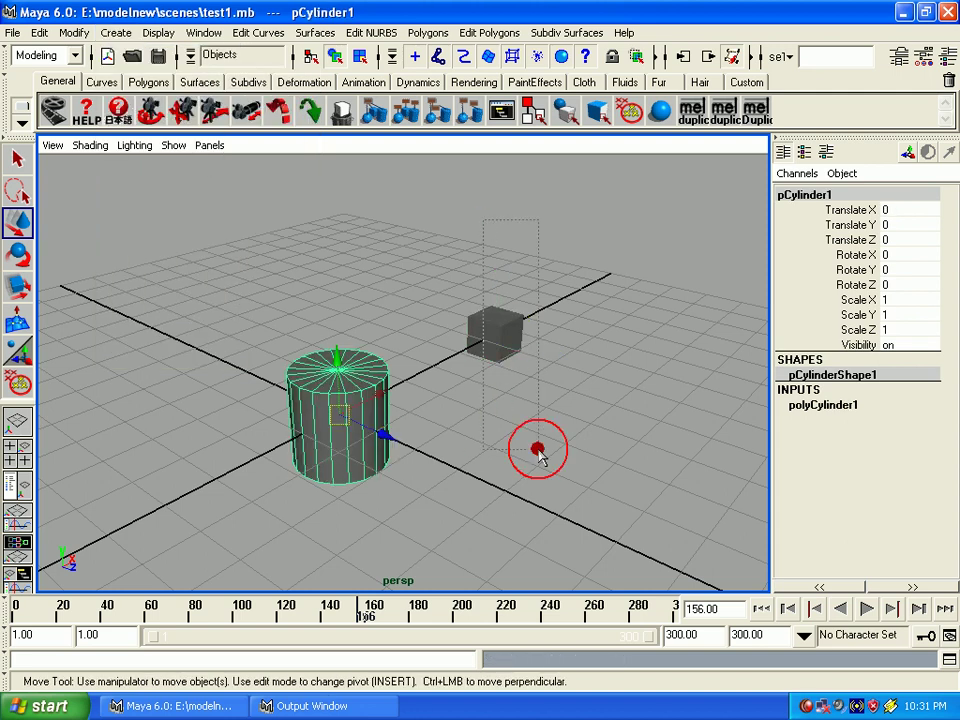
pyautogui.click(335, 480)
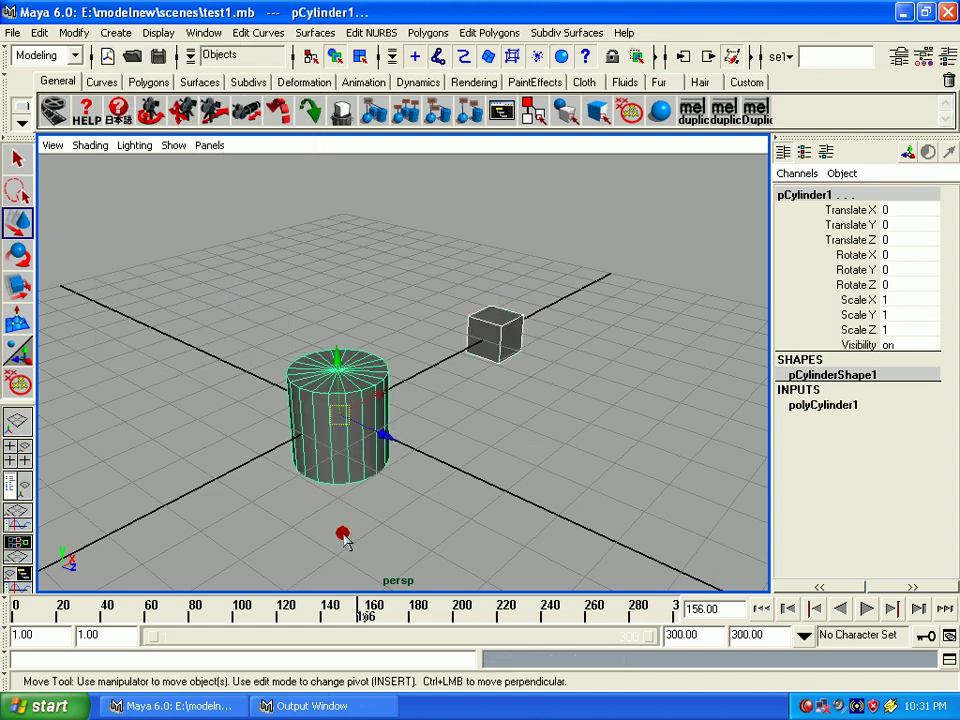
# Parent the cube to the cylinder, then move the cylinder and the cube to test the link
pyautogui.click(39, 32)
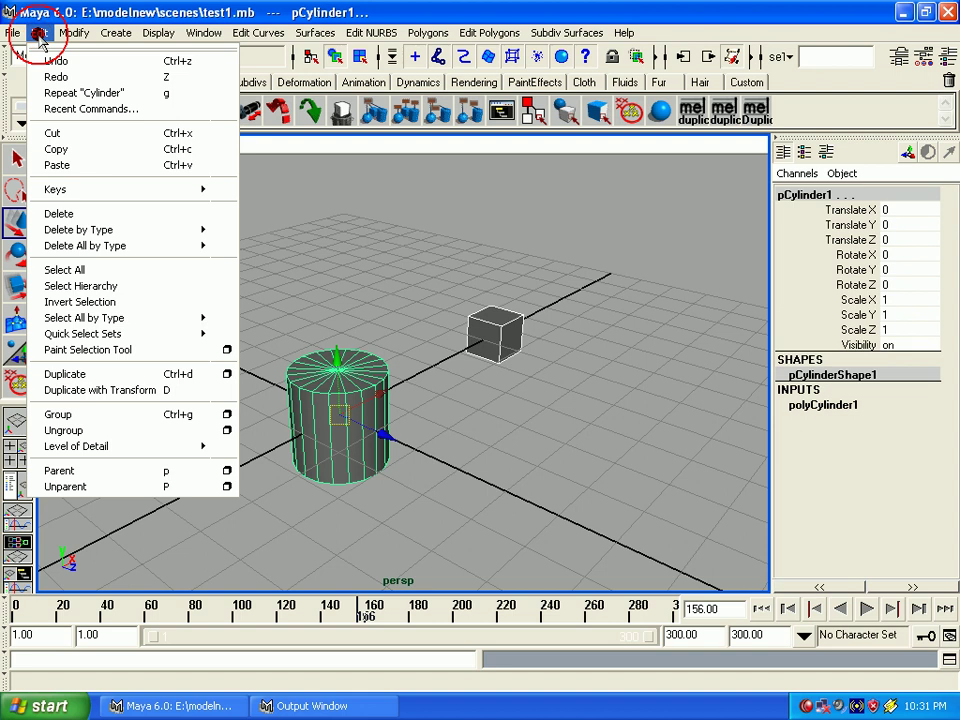
pyautogui.click(95, 471)
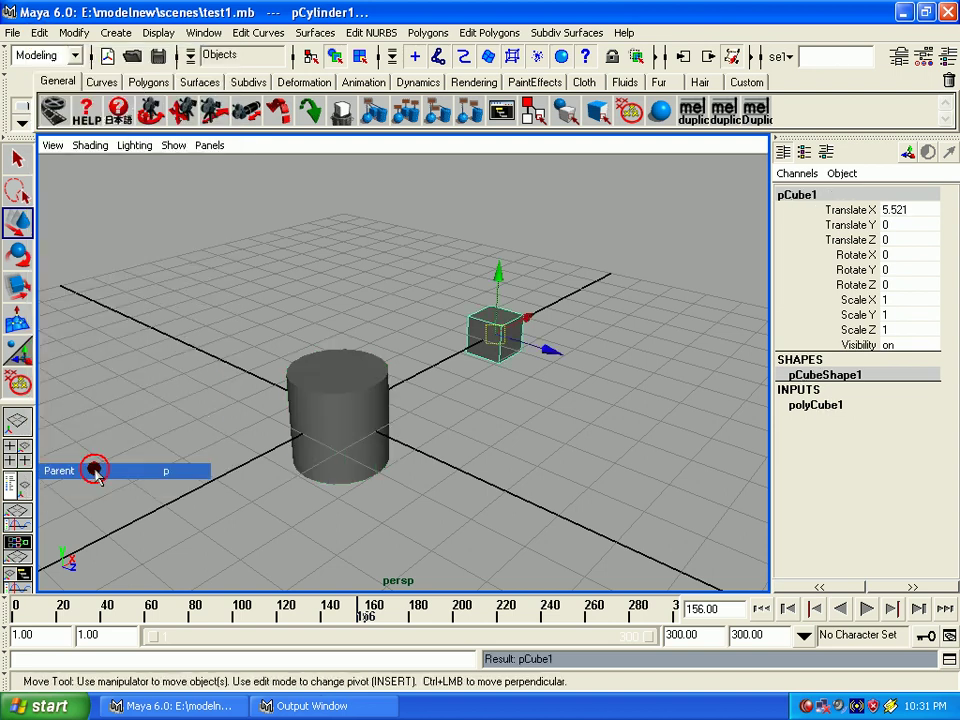
pyautogui.click(497, 497)
pyautogui.click(318, 400)
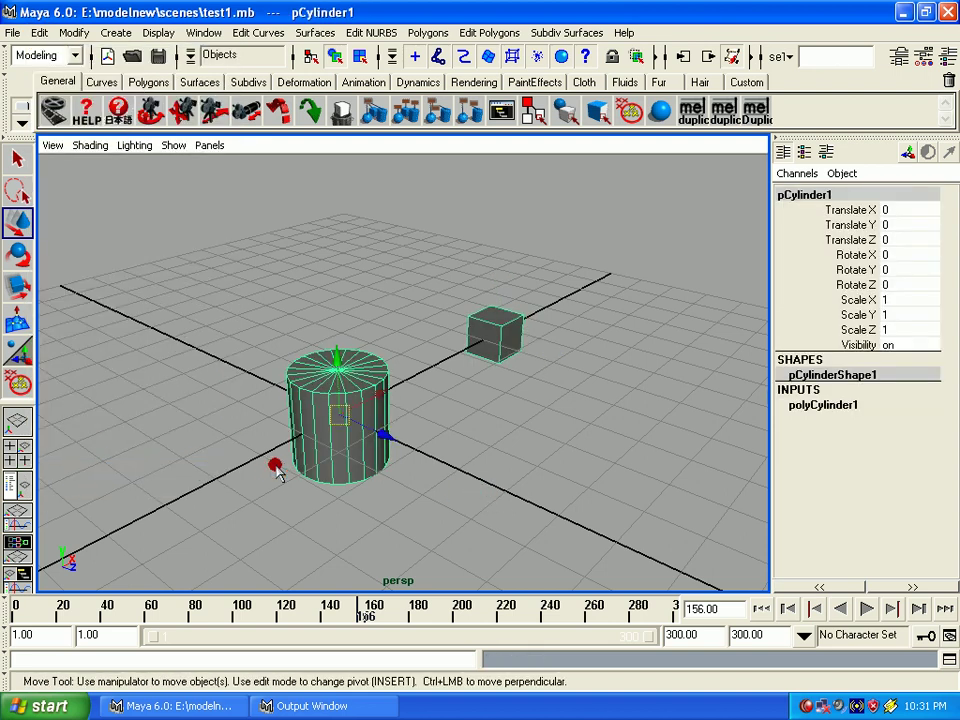
pyautogui.moveTo(347, 420)
pyautogui.mouseDown()
pyautogui.moveTo(327, 383)
pyautogui.moveTo(439, 358)
pyautogui.mouseUp()
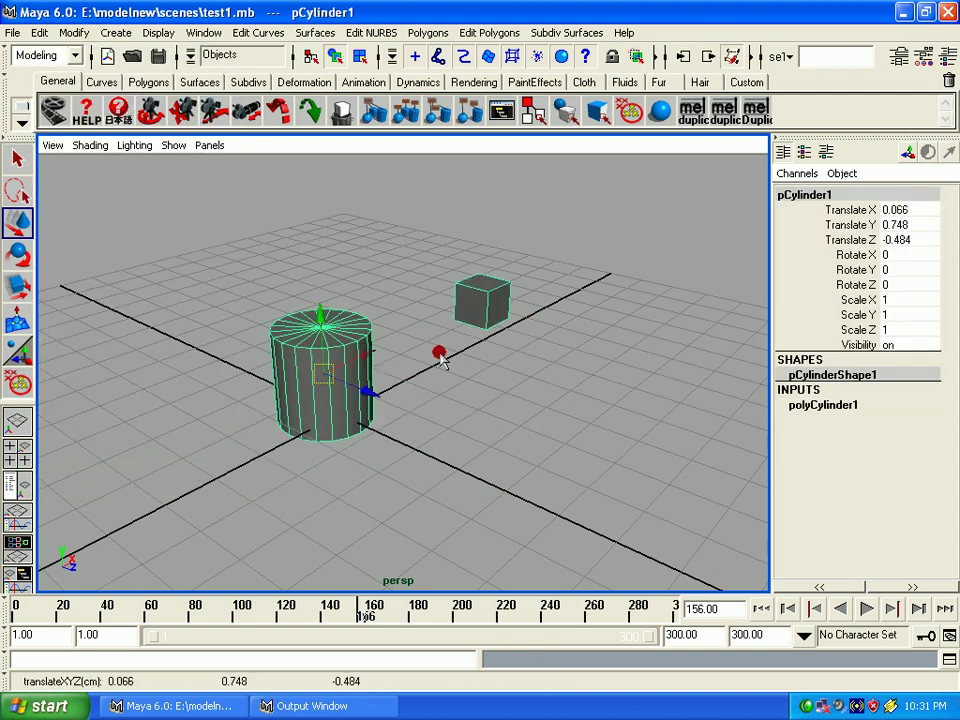
pyautogui.click(495, 308)
pyautogui.moveTo(514, 321); pyautogui.dragTo(572, 362)
pyautogui.moveTo(485, 305)
pyautogui.mouseDown()
pyautogui.moveTo(636, 289)
pyautogui.moveTo(490, 308)
pyautogui.mouseUp()
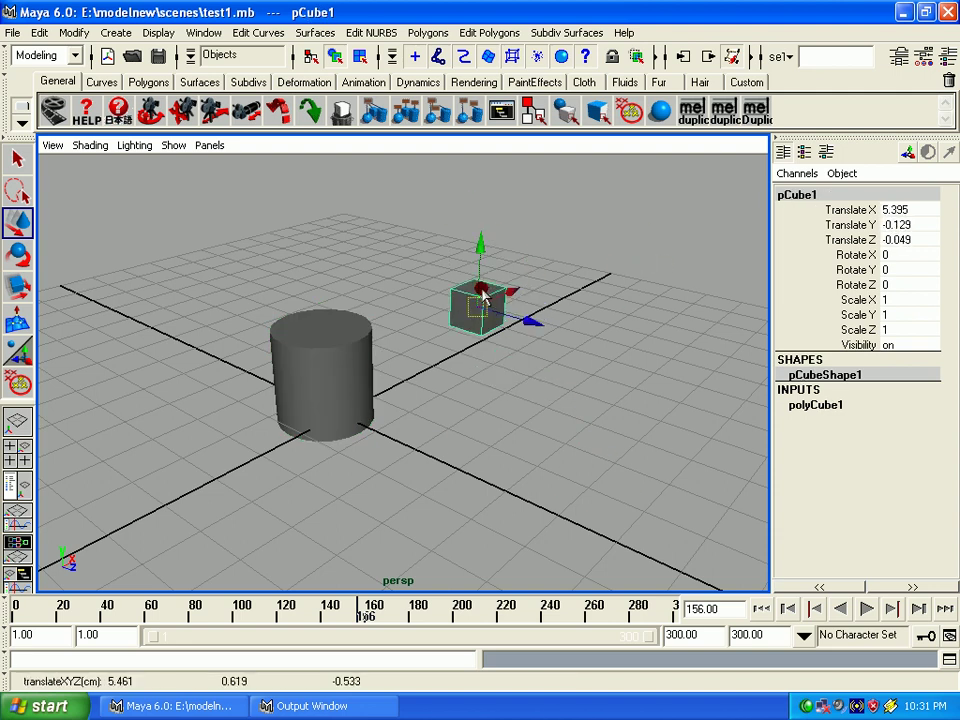
# Step repeatedly between the cylinder and its shape node, then clear the selection
pyautogui.press('Up')
pyautogui.press('Down')
pyautogui.press('Up')
pyautogui.press('Down')
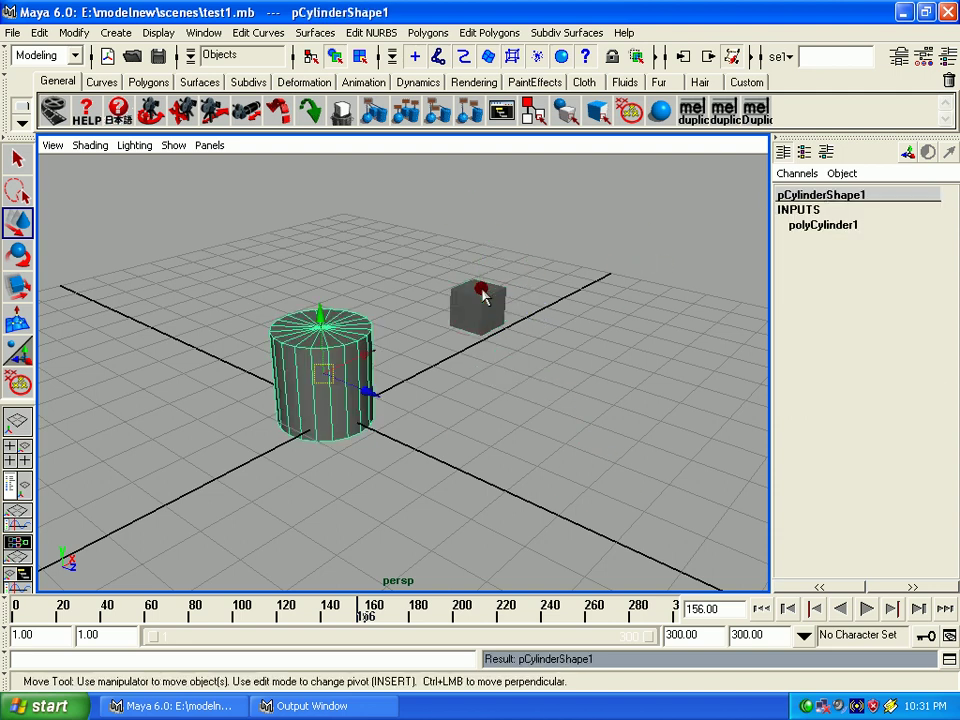
pyautogui.press('Up')
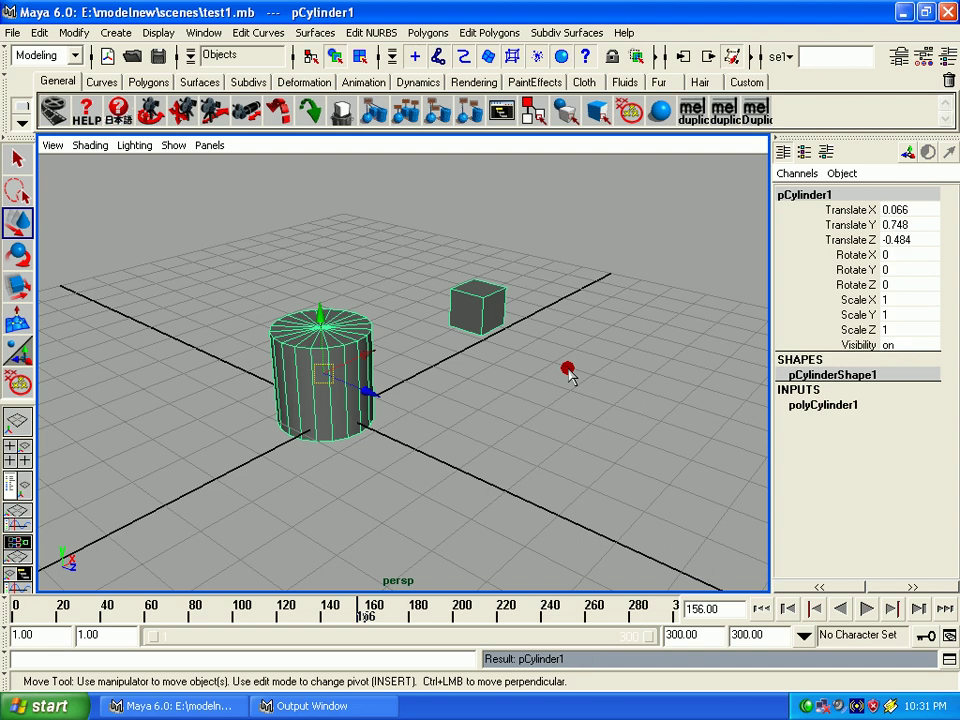
pyautogui.press('Down')
pyautogui.press('Up')
pyautogui.press('Down')
pyautogui.press('Up')
pyautogui.click(379, 494)
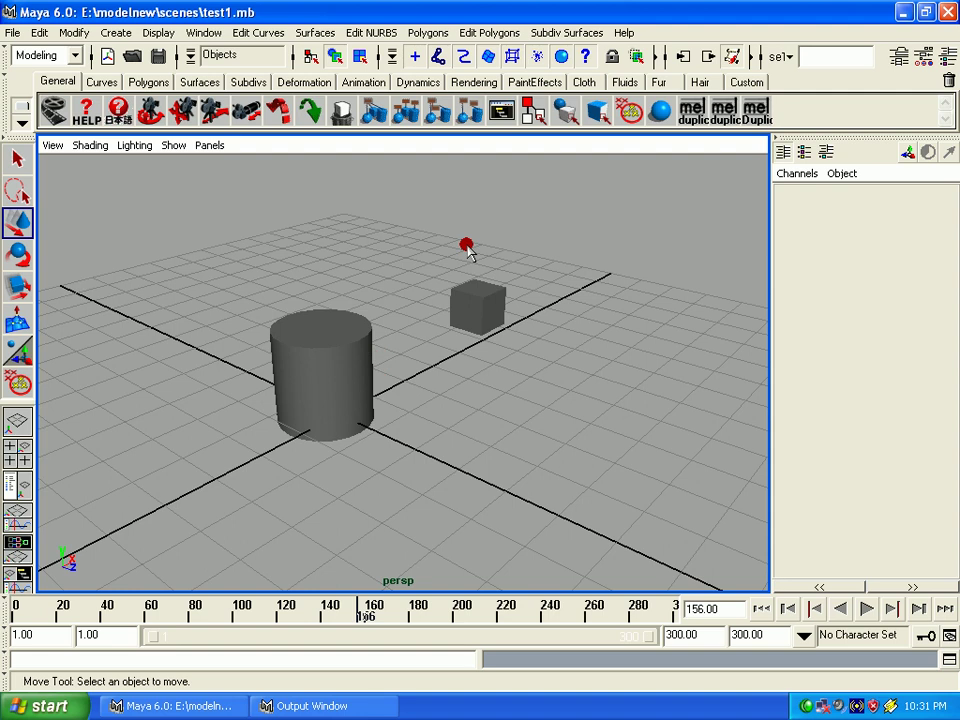
# Select the cube, walk up to its parent cylinder and shape node, then deselect
pyautogui.moveTo(484, 249); pyautogui.dragTo(521, 692)
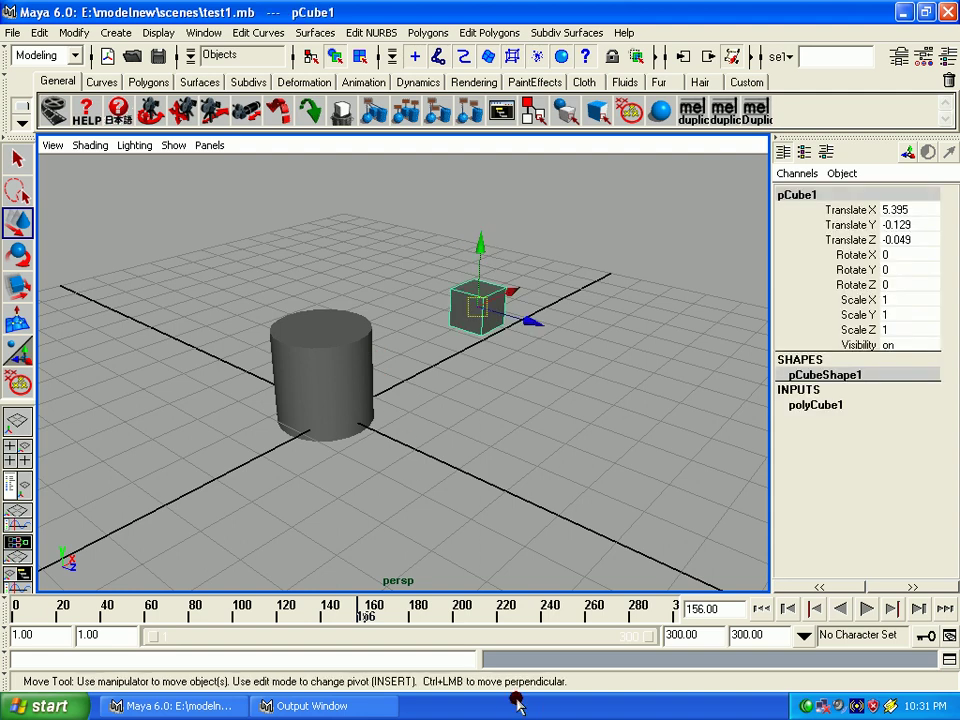
pyautogui.press('Left')
pyautogui.press('Down')
pyautogui.press('Up')
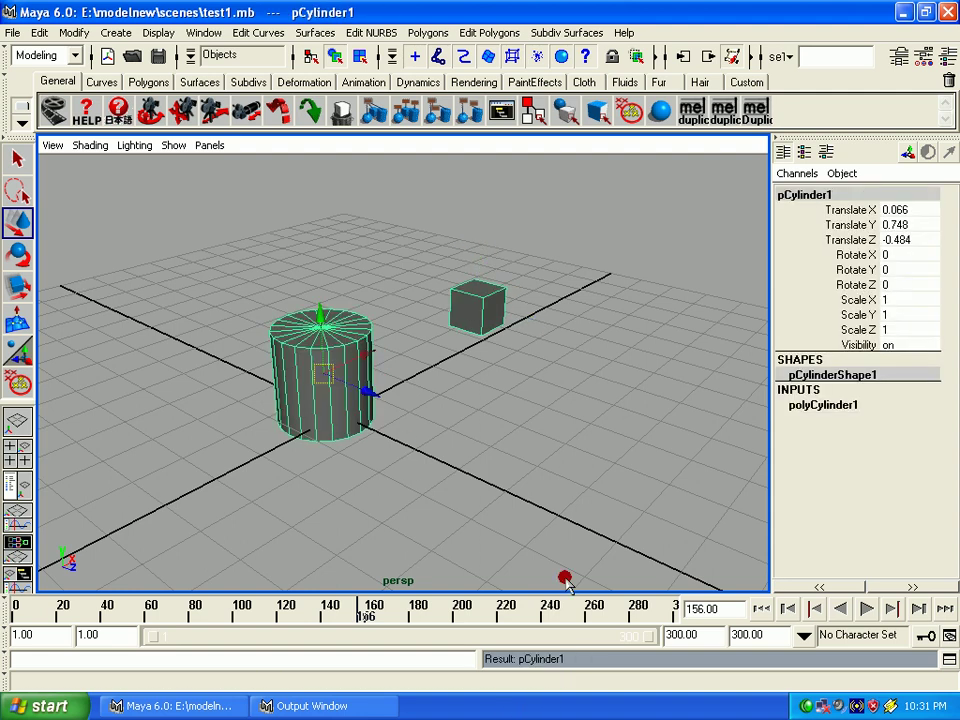
pyautogui.click(523, 486)
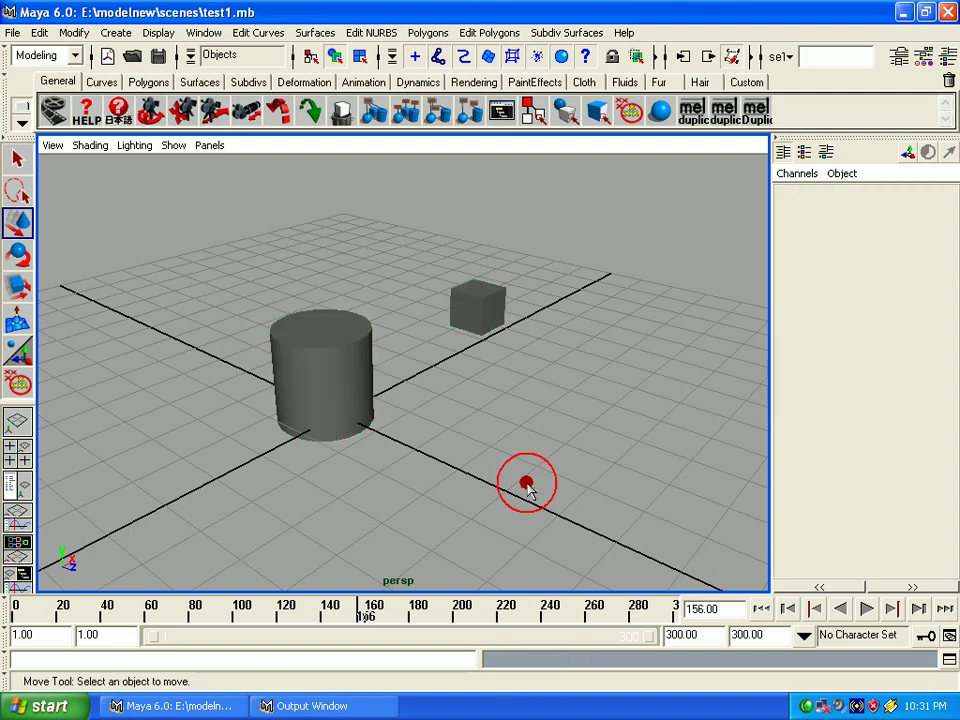
# Select pCube1 and unparent it from the cylinder
pyautogui.click(44, 35)
pyautogui.click(478, 307)
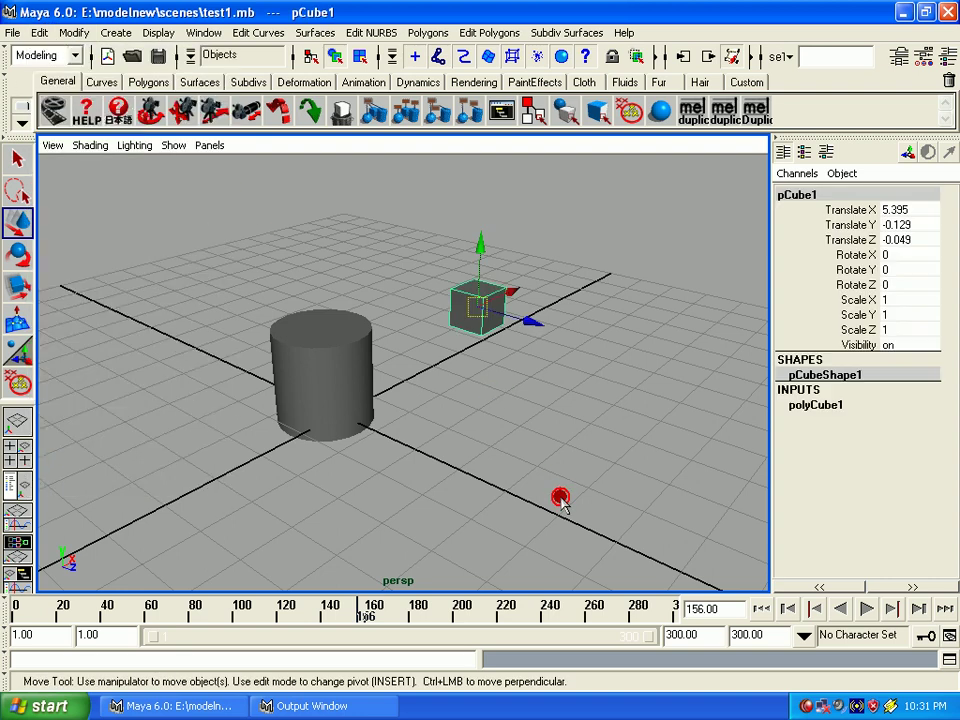
pyautogui.click(44, 35)
pyautogui.click(72, 488)
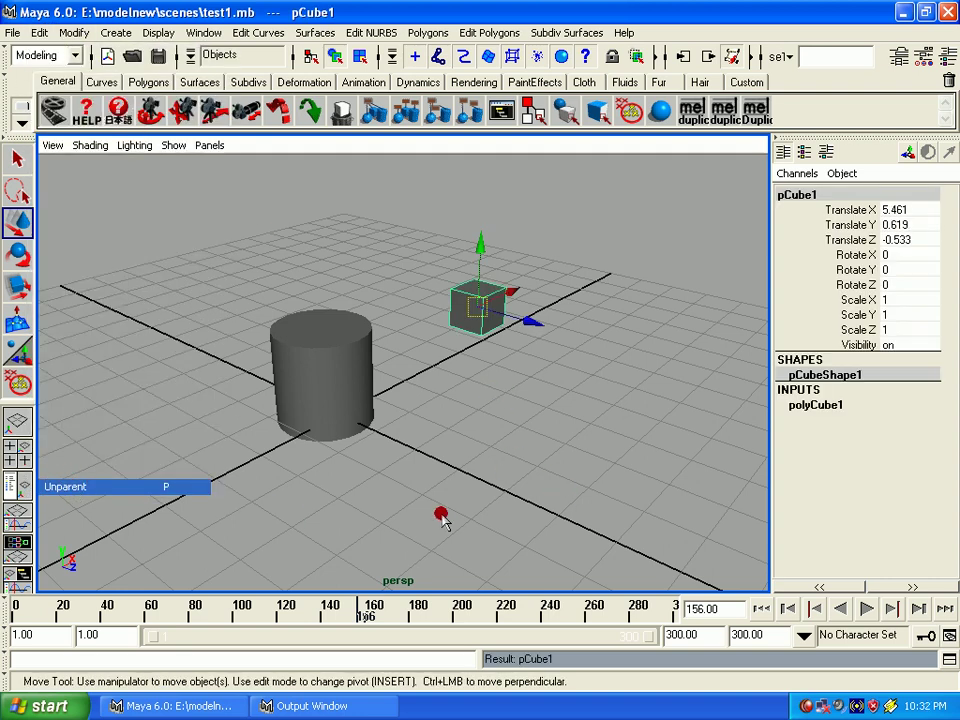
pyautogui.click(39, 33)
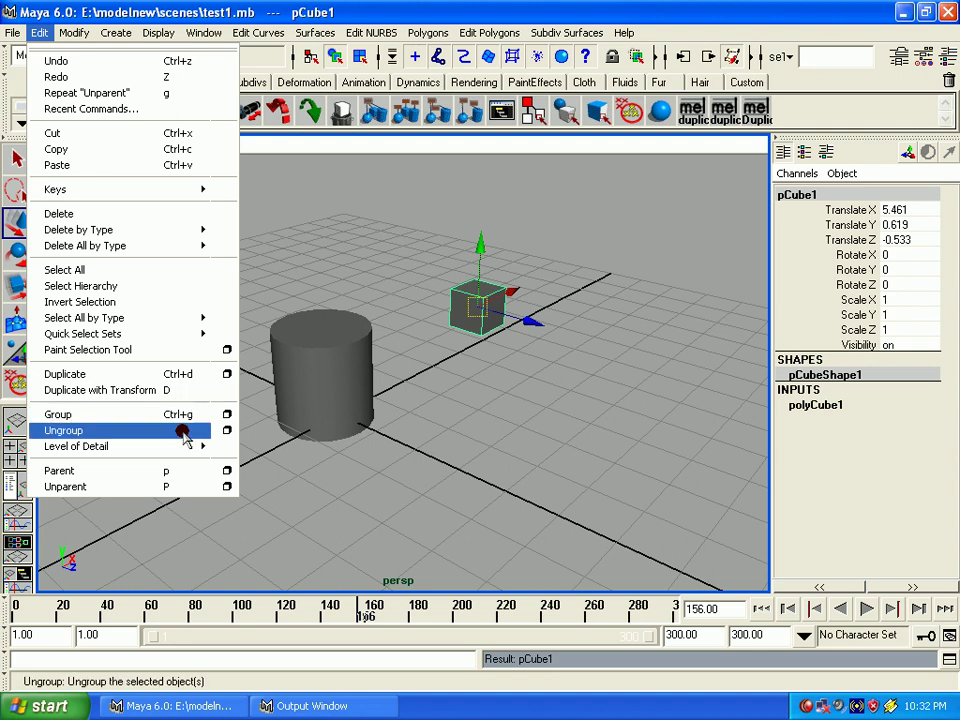
pyautogui.click(491, 528)
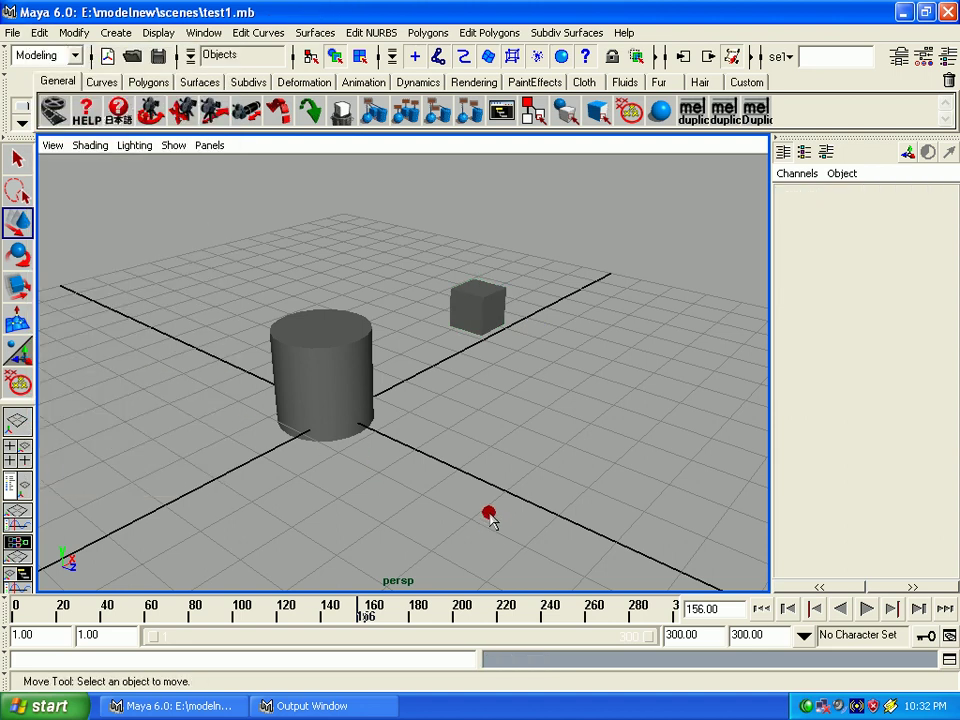
pyautogui.click(39, 32)
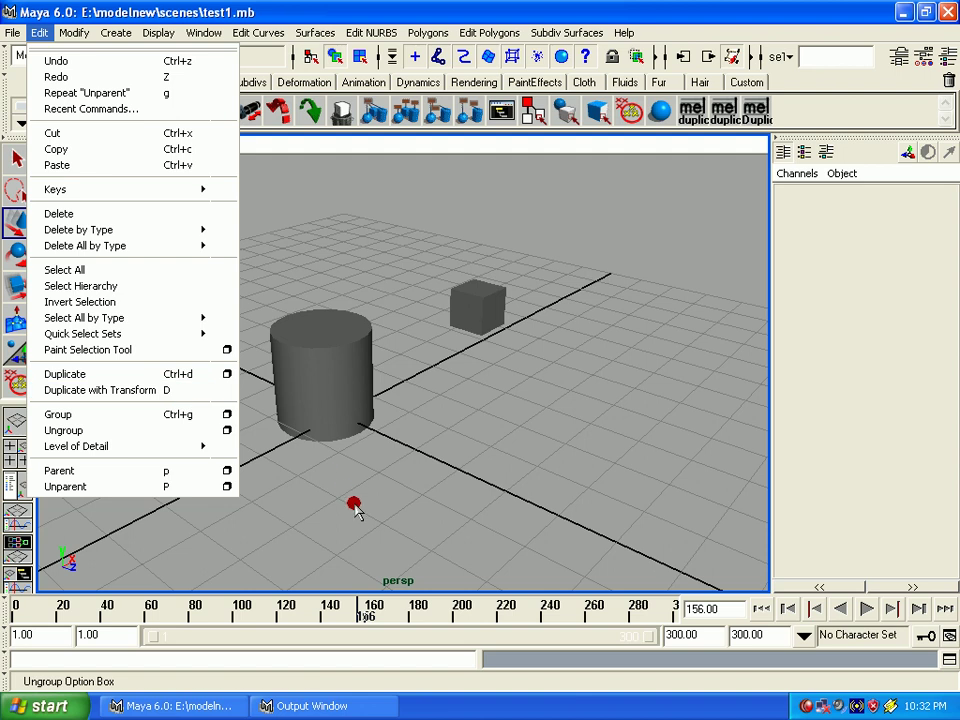
pyautogui.click(352, 505)
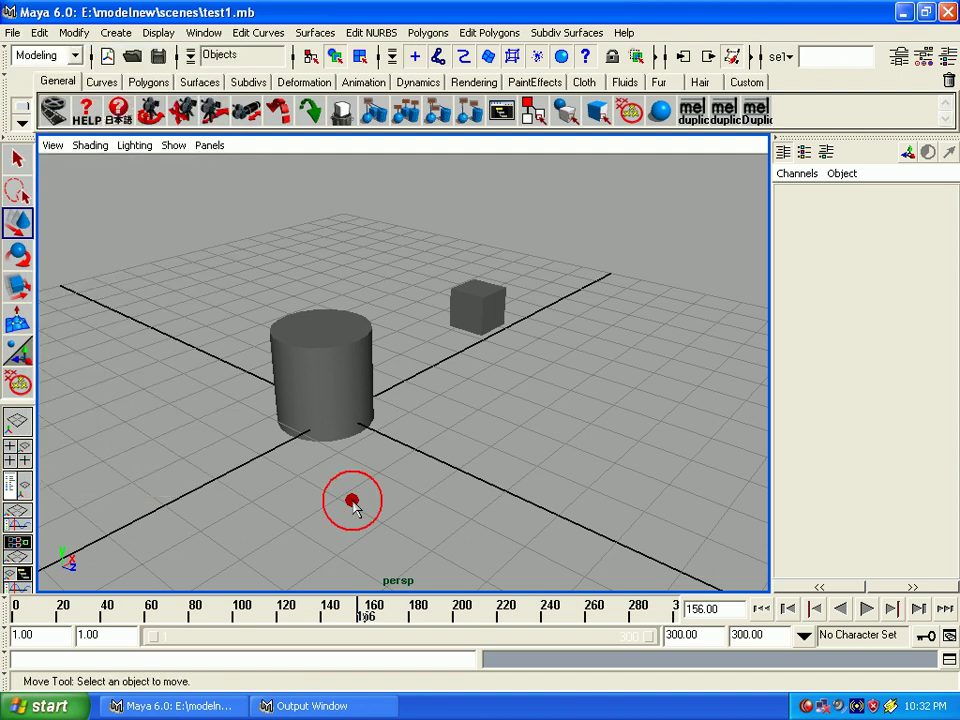